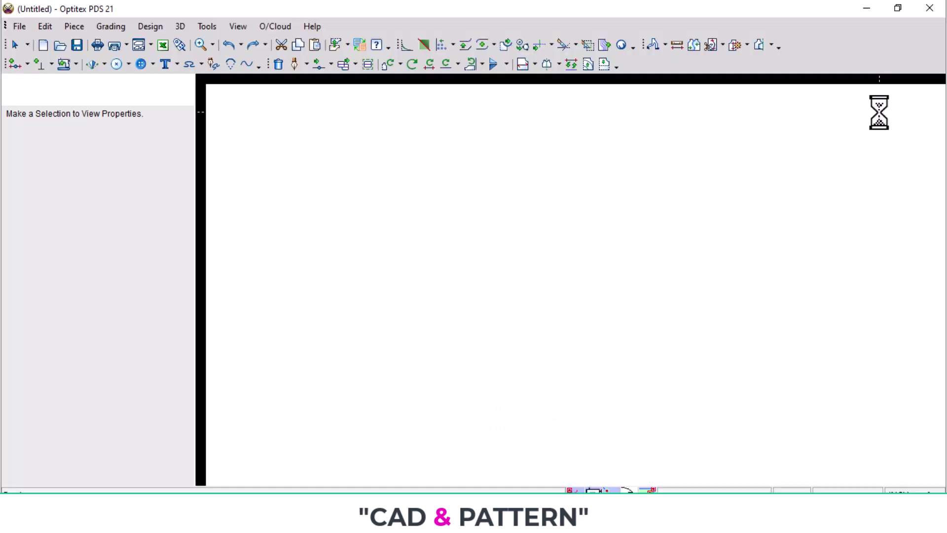
Switch to the Twist Front Tee tech pack PDF and examine the article summary sketches and the description notes
click(867, 8)
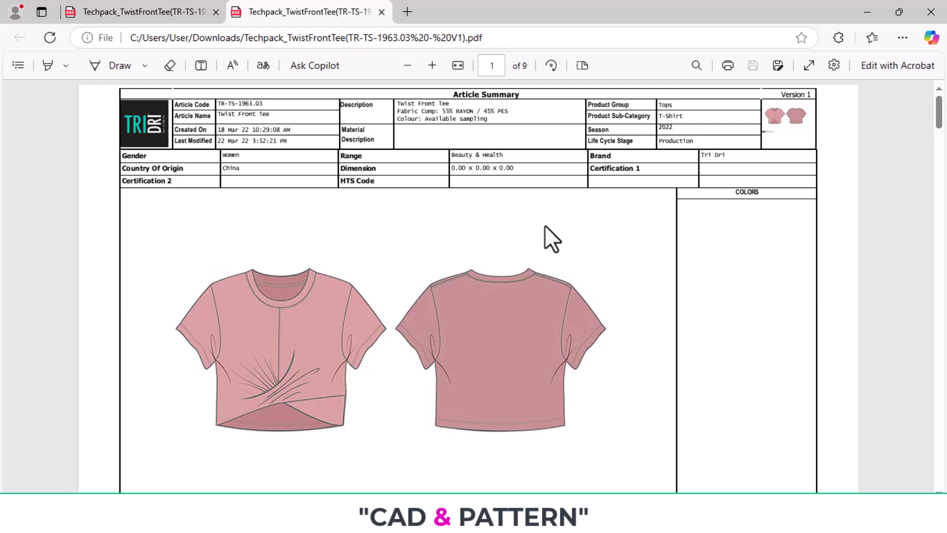
scroll(590, 330, down, 6)
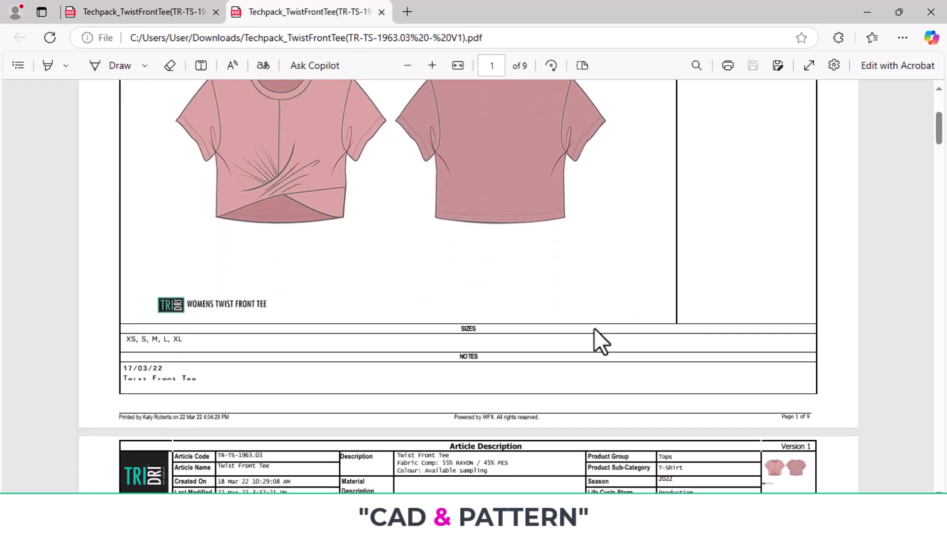
scroll(598, 327, down, 4)
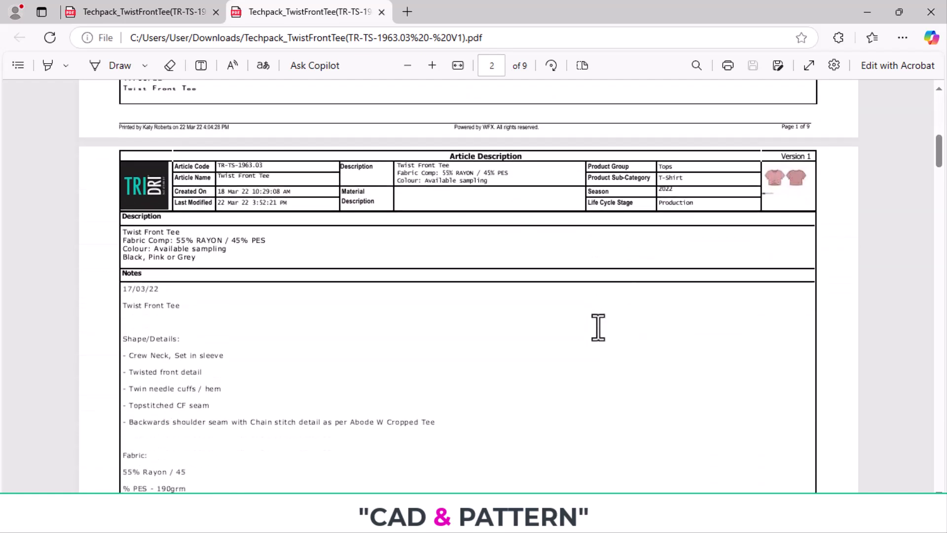
scroll(600, 322, up, 10)
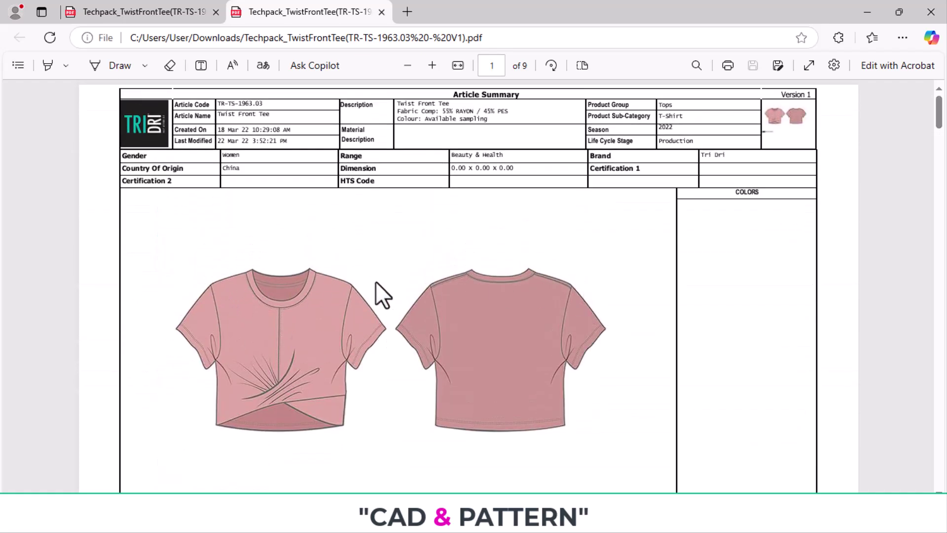
scroll(407, 322, down, 3)
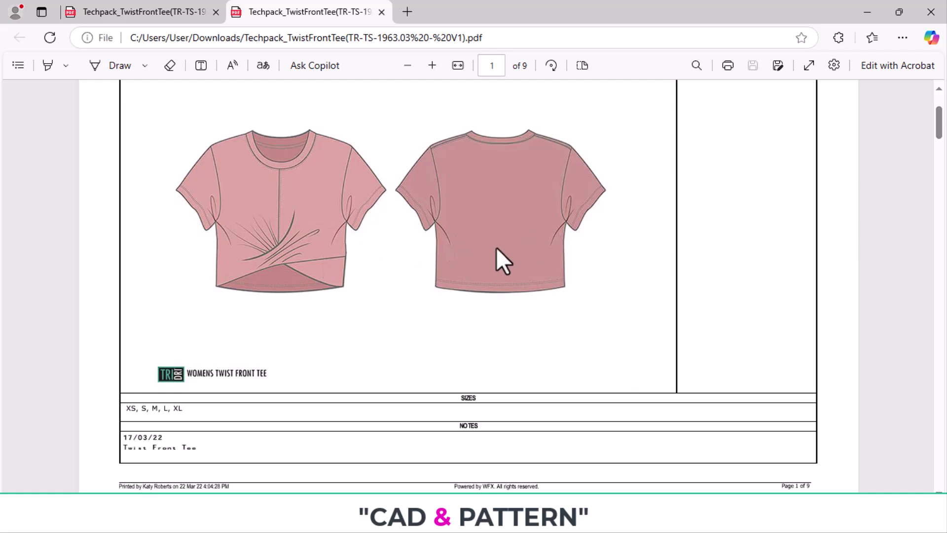
scroll(496, 249, down, 5)
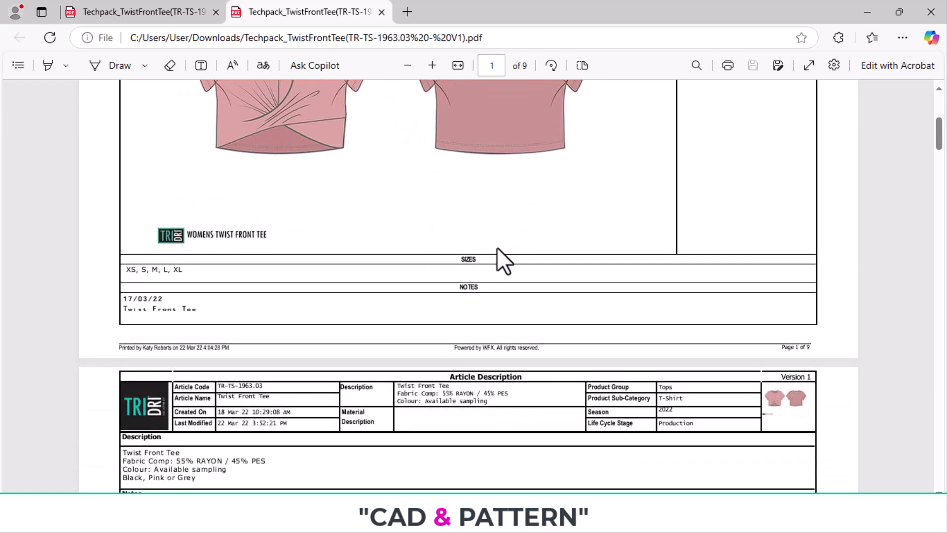
scroll(496, 247, down, 3)
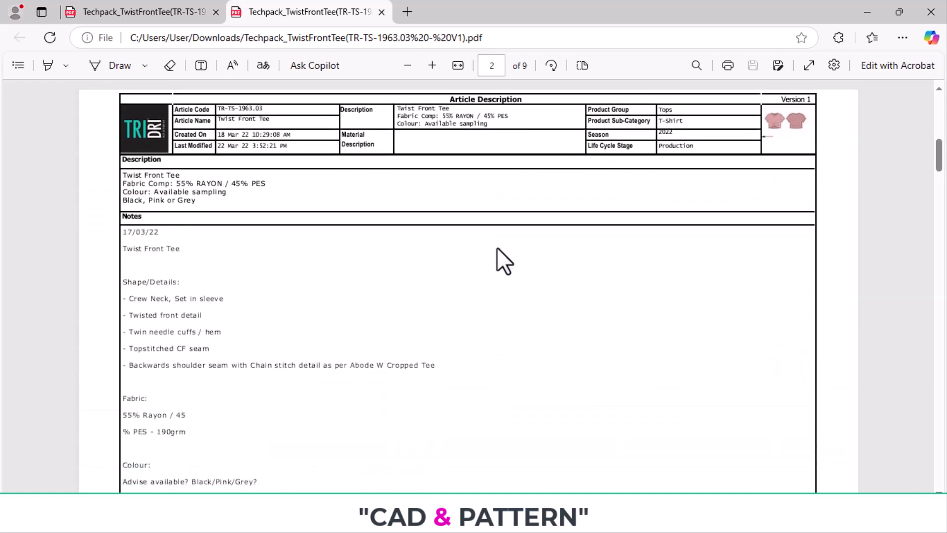
scroll(497, 248, up, 8)
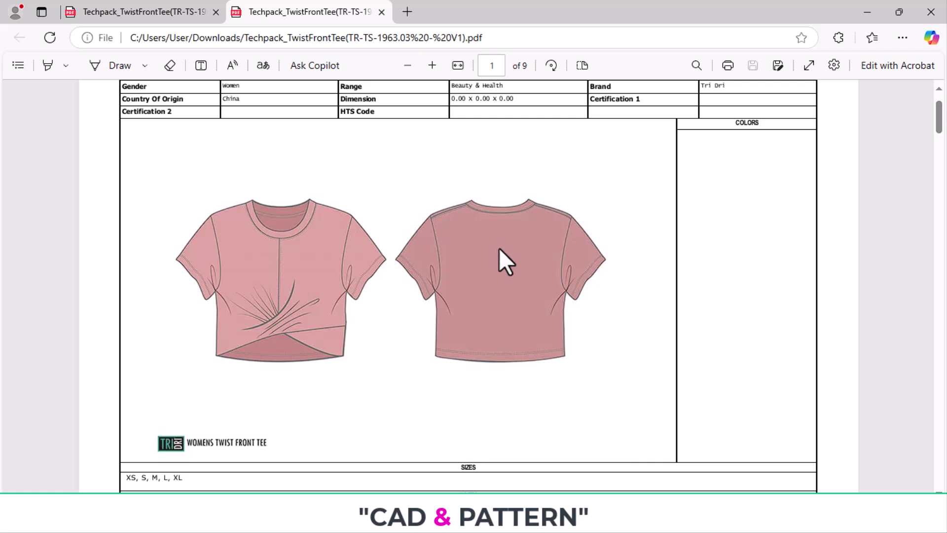
scroll(499, 248, down, 3)
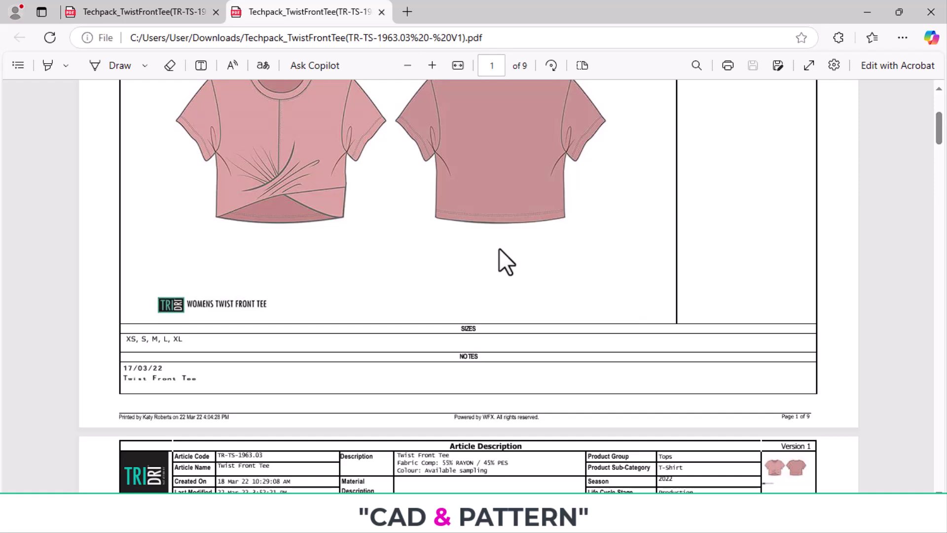
scroll(498, 249, down, 5)
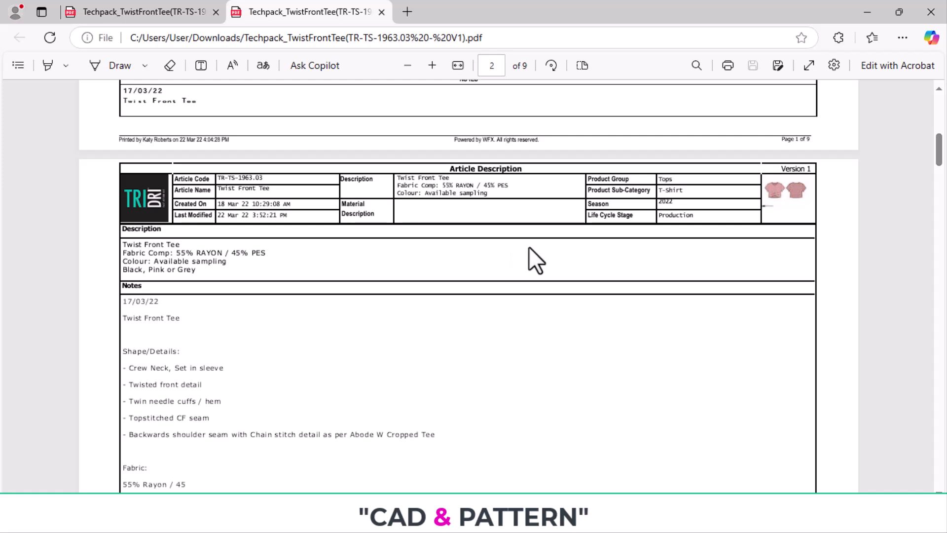
scroll(307, 318, down, 3)
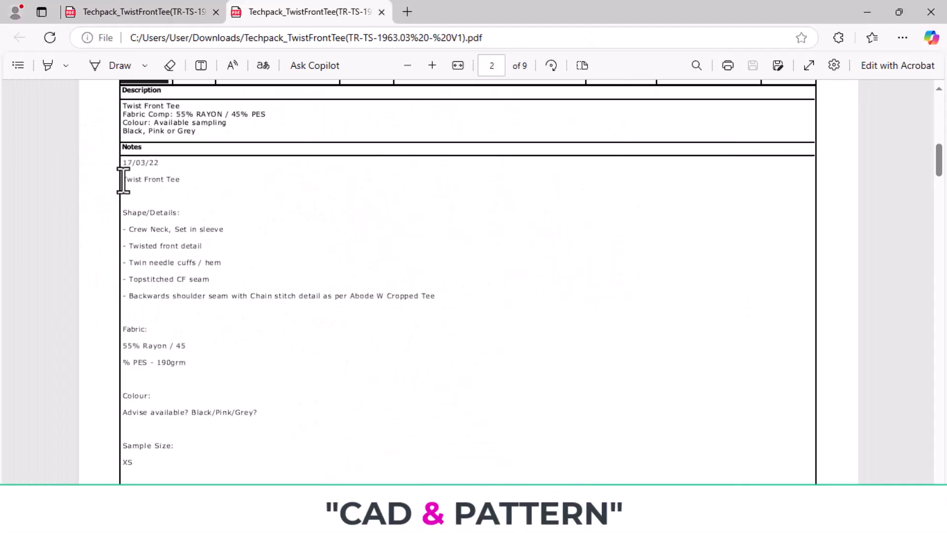
drag(122, 180, 245, 185)
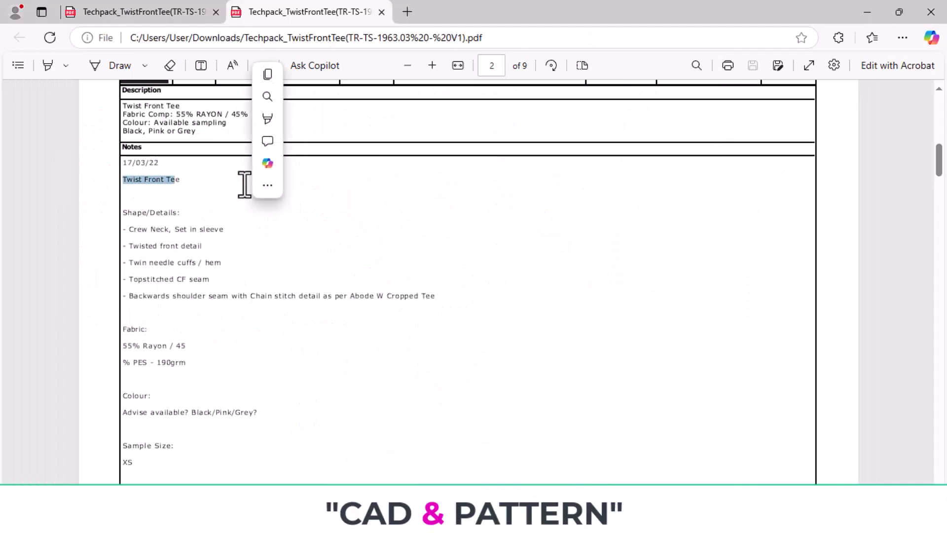
click(183, 180)
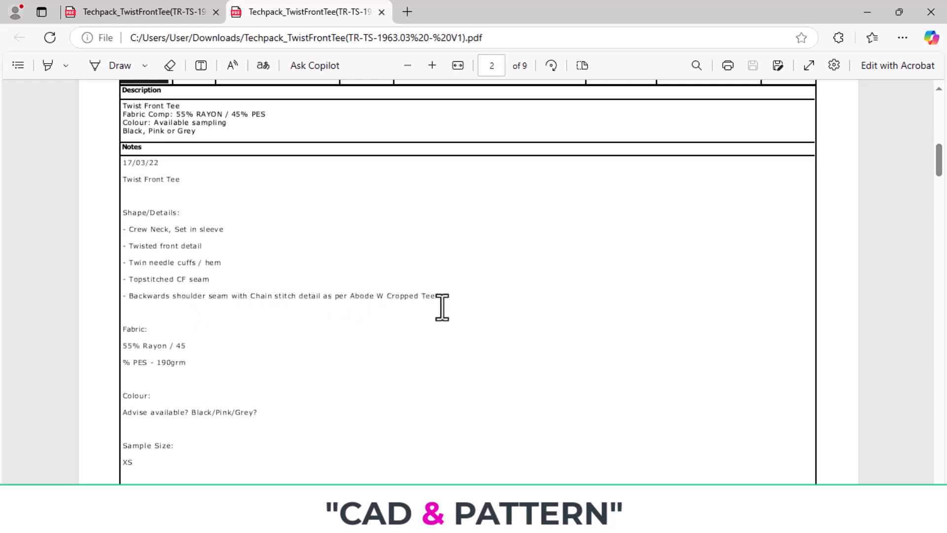
scroll(485, 348, up, 10)
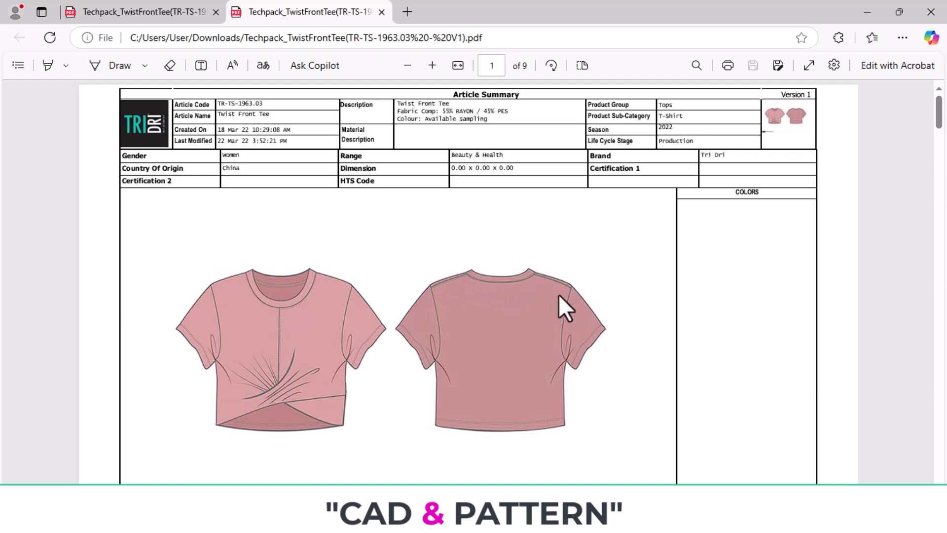
Read through the tech pack's size specification table, annotated front and back sketches, and the shape, seam and trim references up to page 9
scroll(484, 330, down, 10)
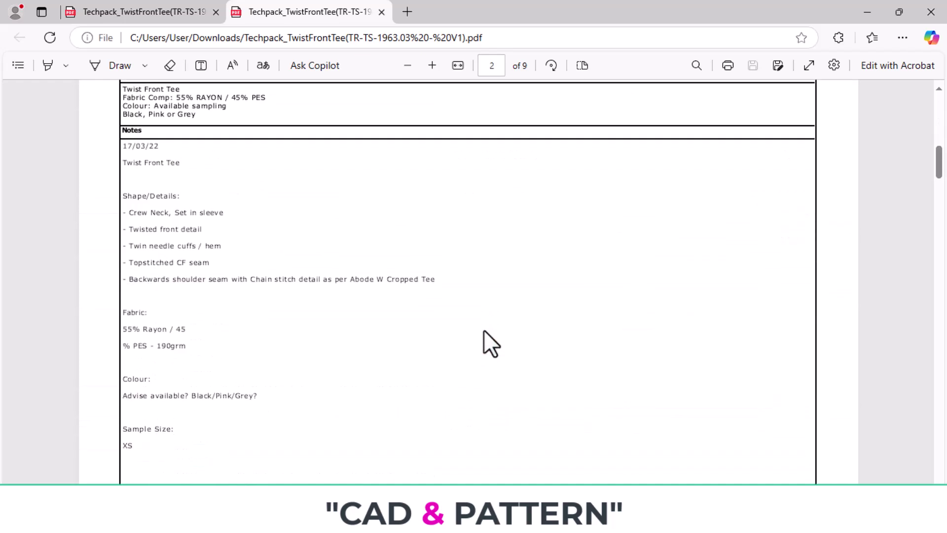
scroll(484, 331, down, 10)
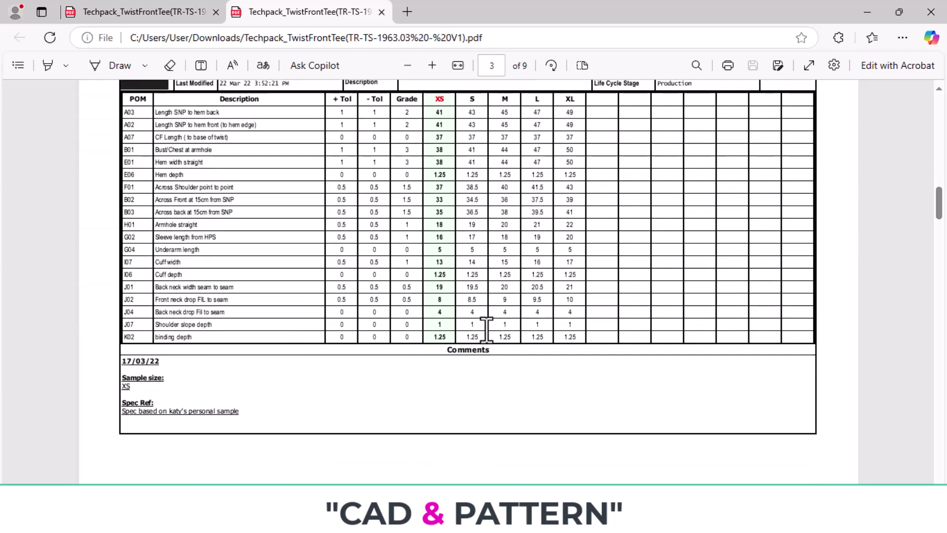
scroll(483, 316, down, 10)
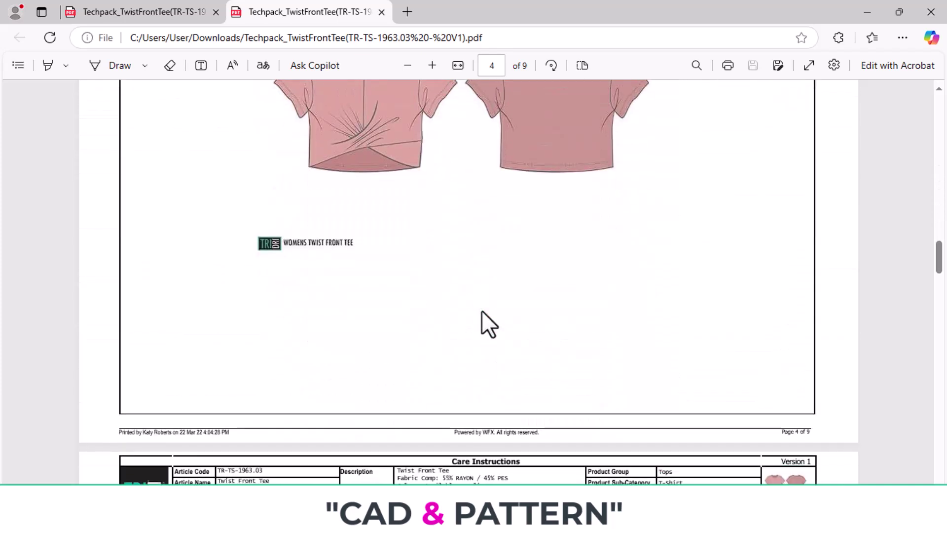
scroll(482, 311, down, 3)
scroll(482, 312, up, 6)
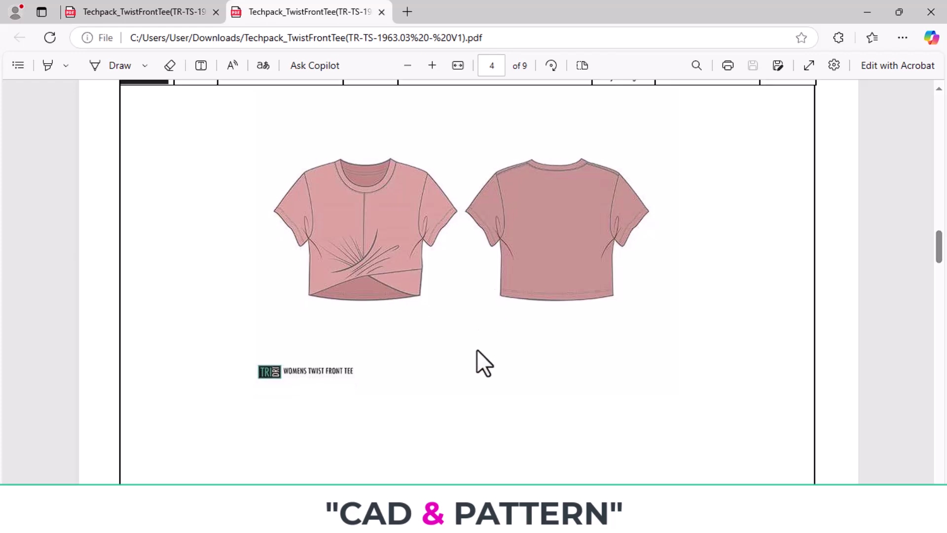
scroll(484, 363, down, 15)
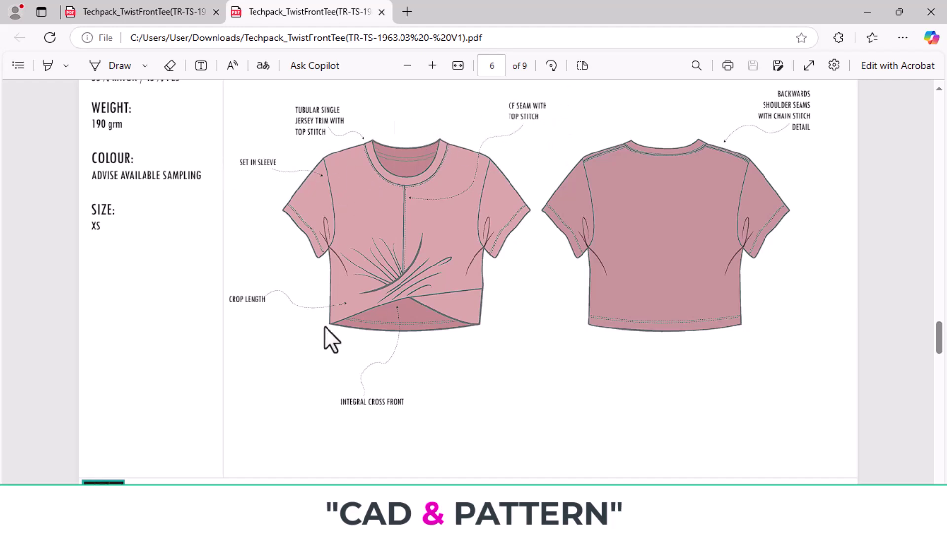
scroll(431, 331, down, 10)
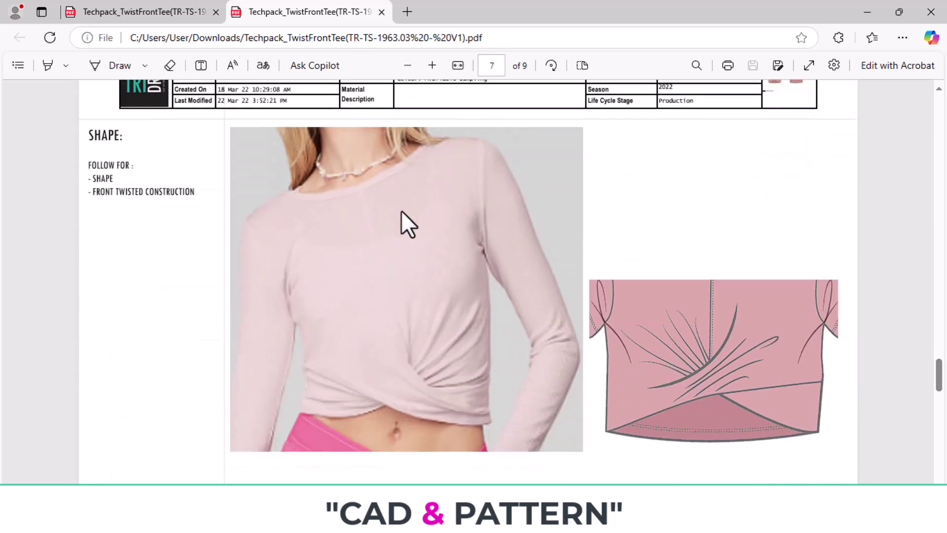
scroll(438, 331, down, 10)
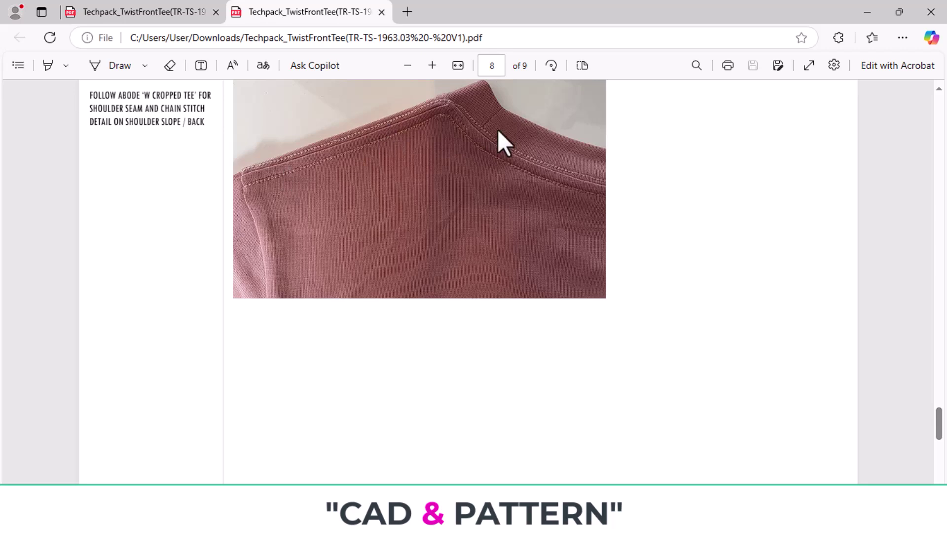
scroll(524, 281, down, 8)
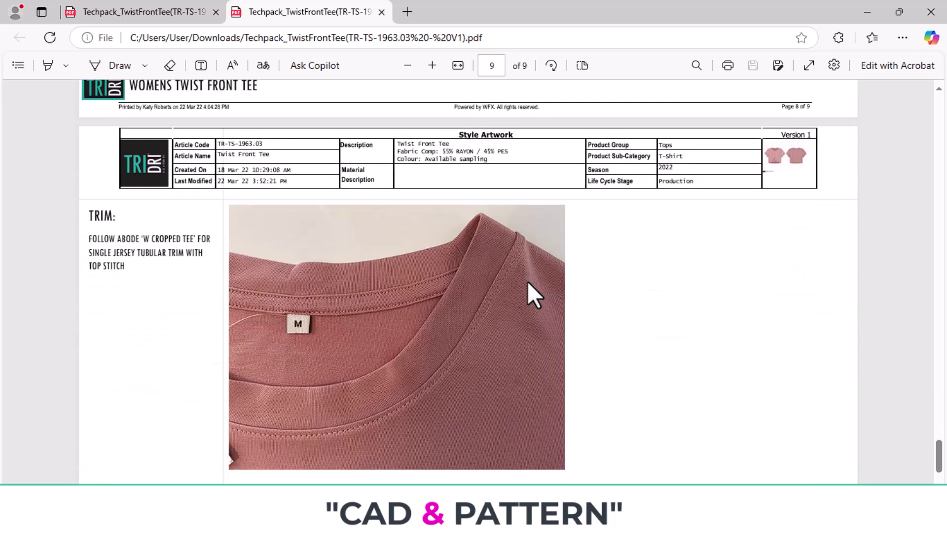
scroll(444, 398, down, 4)
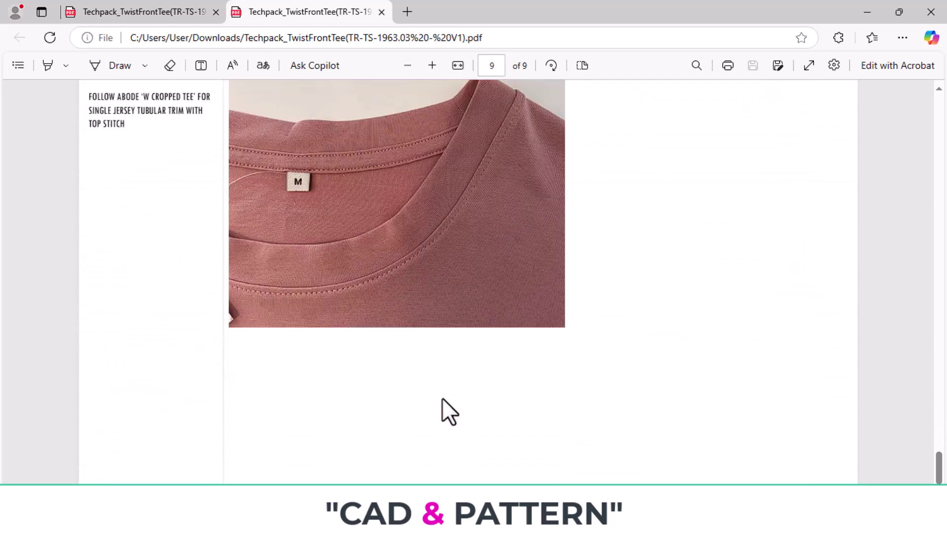
scroll(495, 334, up, 3)
scroll(495, 336, down, 3)
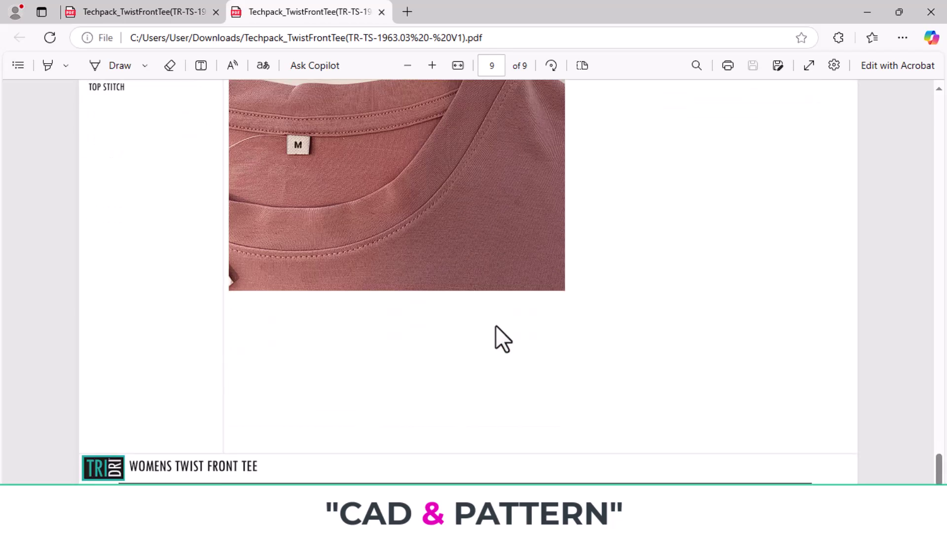
Review the seam, shape and annotated sketch pages again, and switch to the other open Twist Front Tee tech pack
scroll(571, 332, up, 6)
scroll(580, 314, up, 15)
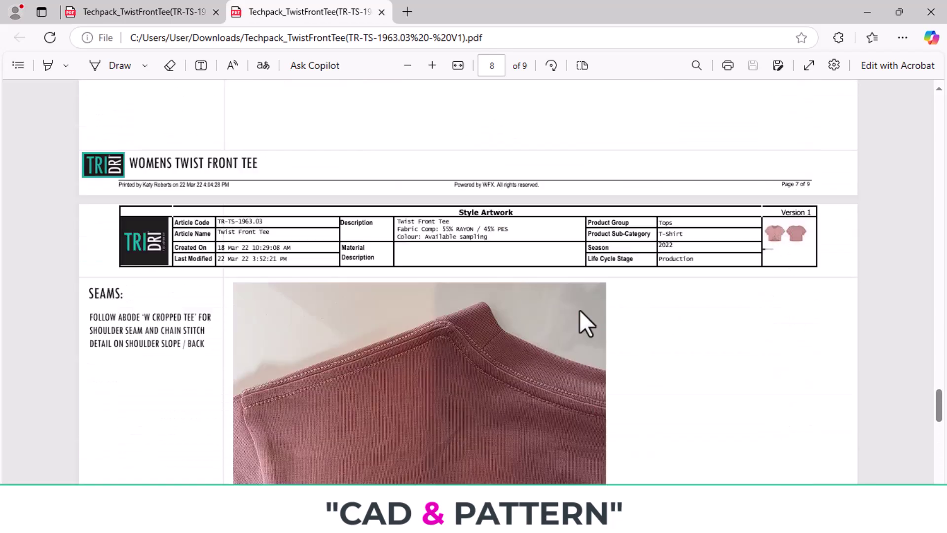
scroll(582, 308, down, 3)
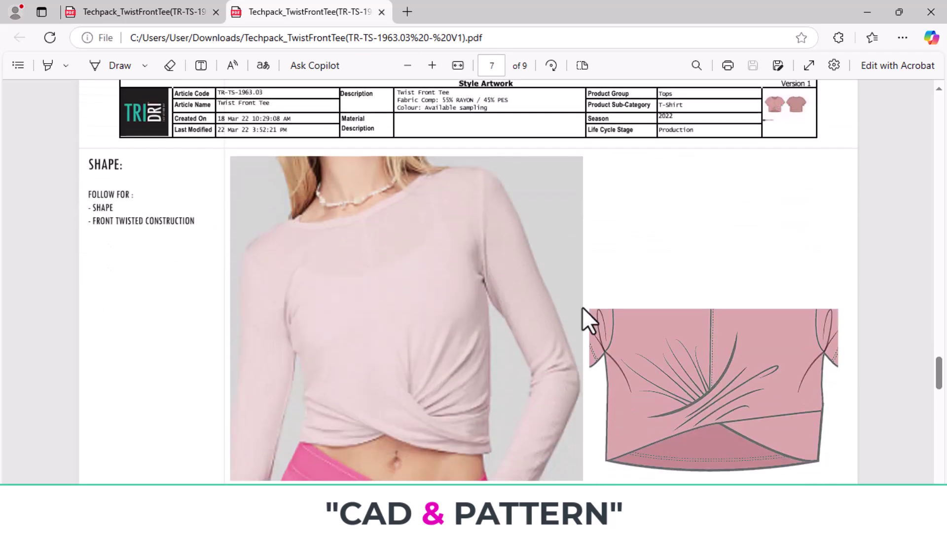
scroll(583, 308, up, 8)
scroll(586, 309, up, 2)
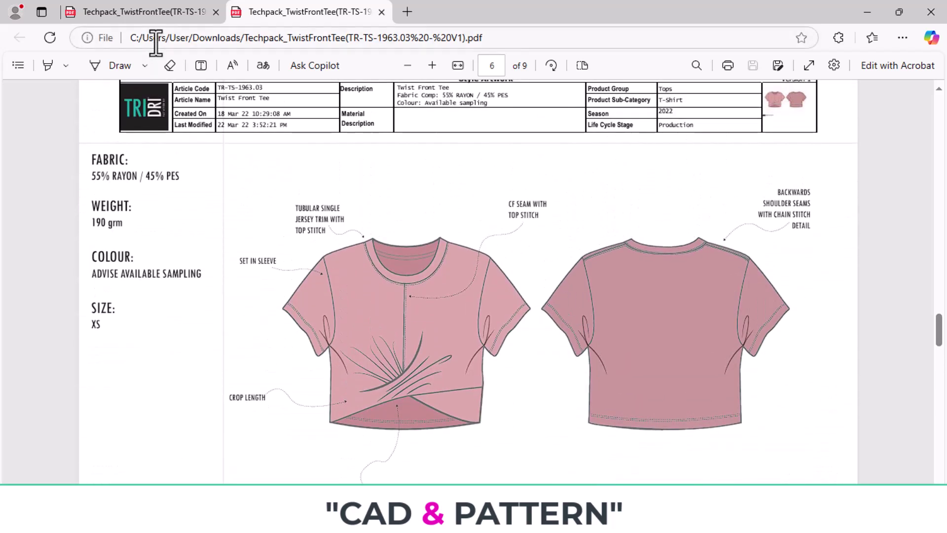
click(148, 12)
scroll(584, 205, up, 1)
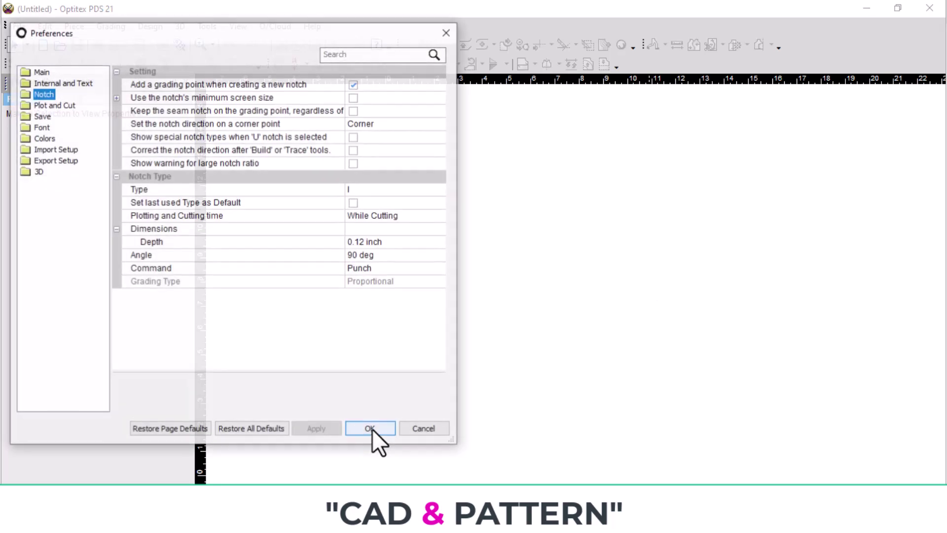
Set the working unit to Centimeters in the Optitex PDS preferences and apply the change
click(35, 71)
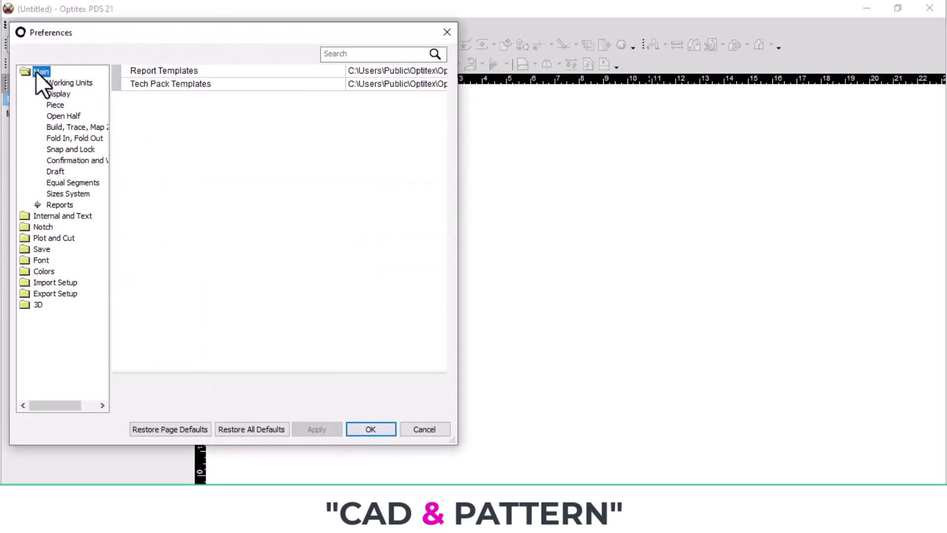
click(82, 82)
click(390, 70)
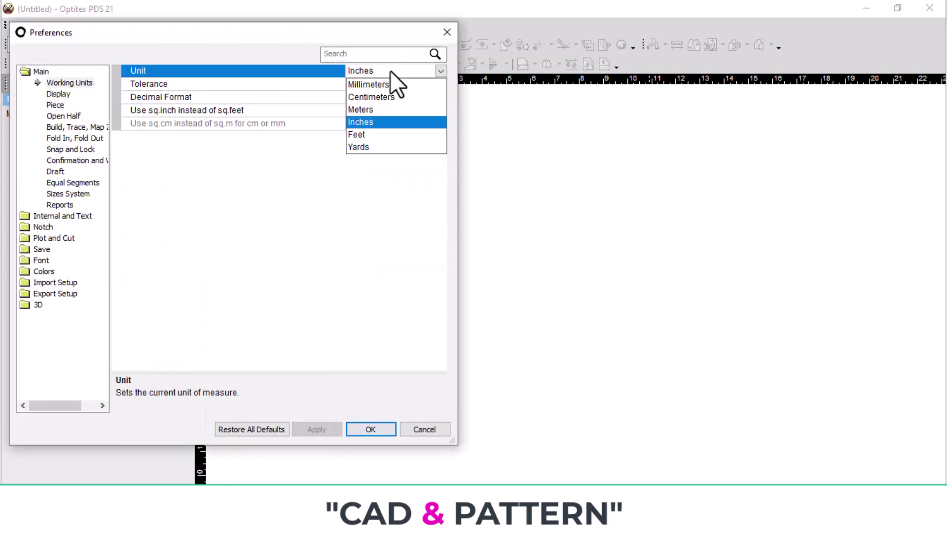
click(376, 95)
click(329, 429)
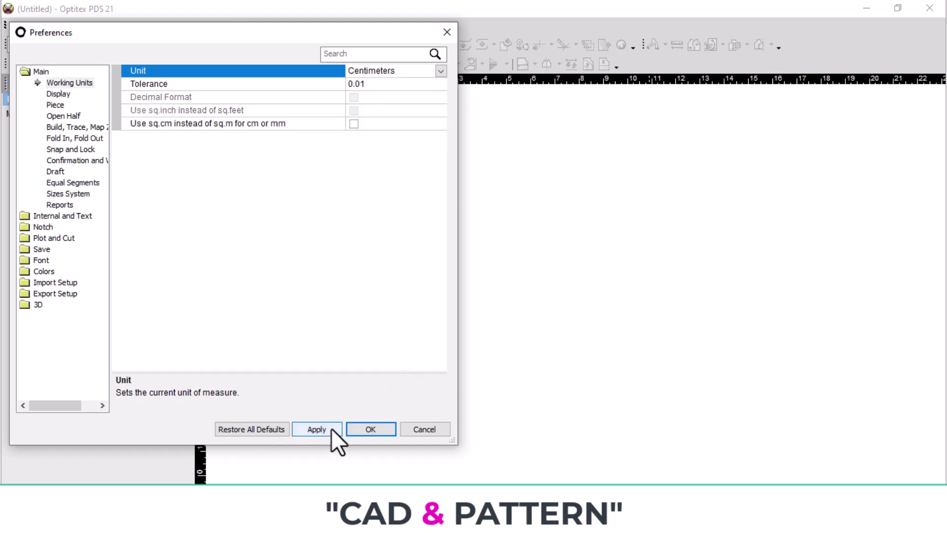
click(373, 427)
Create a rectangular piece with a length of 19 cm and a width of 41 cm
right_click(430, 169)
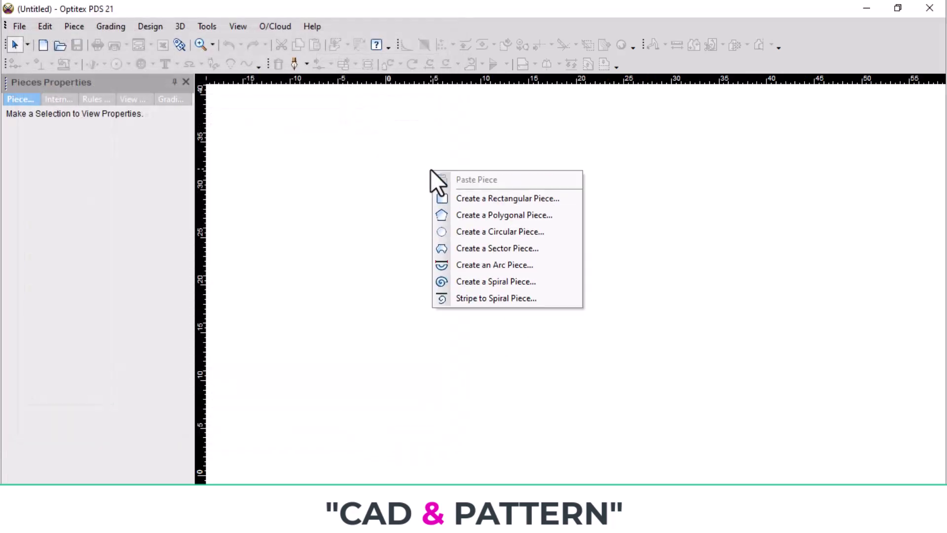
click(504, 199)
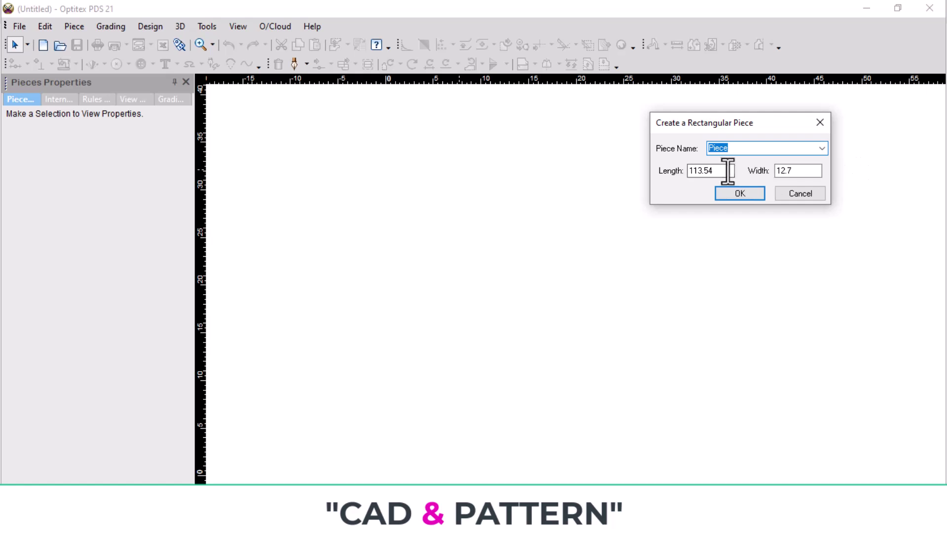
key(Tab)
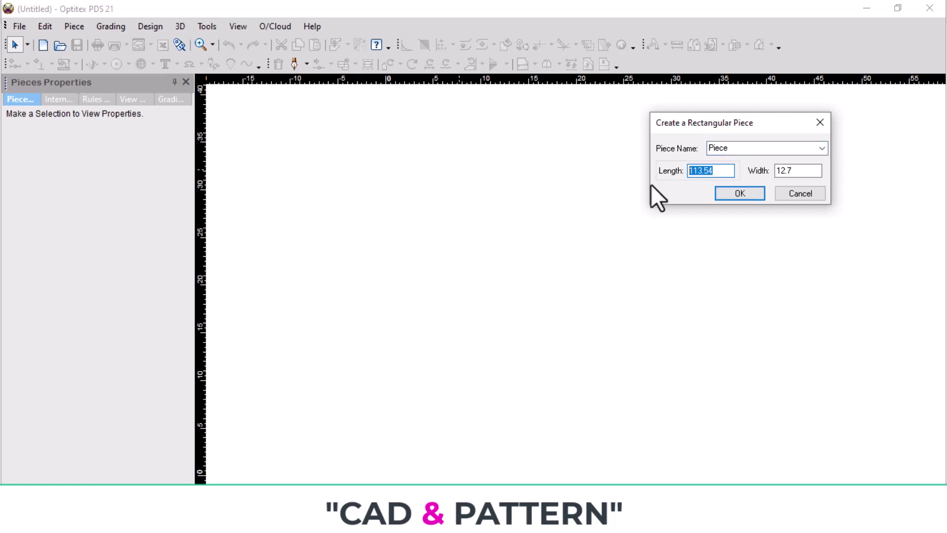
text(19)
drag(820, 171, 731, 186)
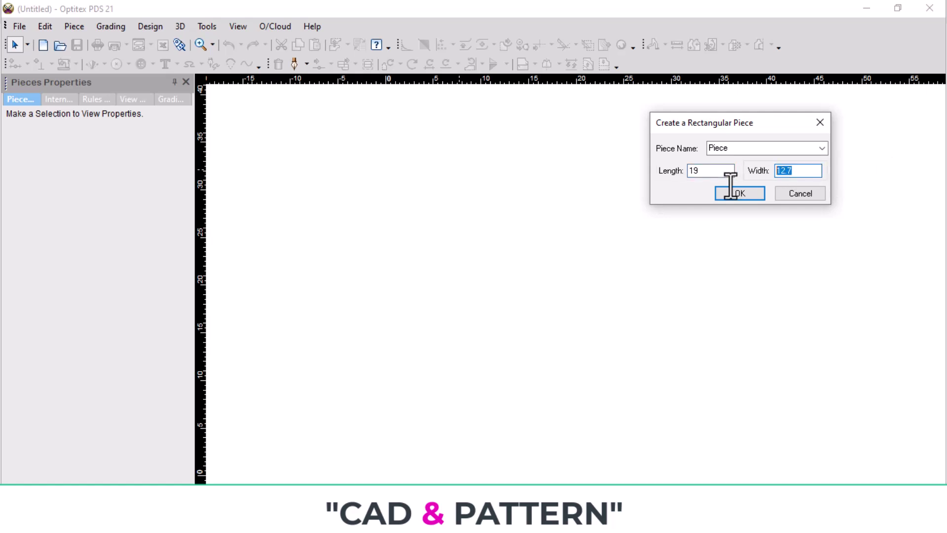
text(41)
click(731, 189)
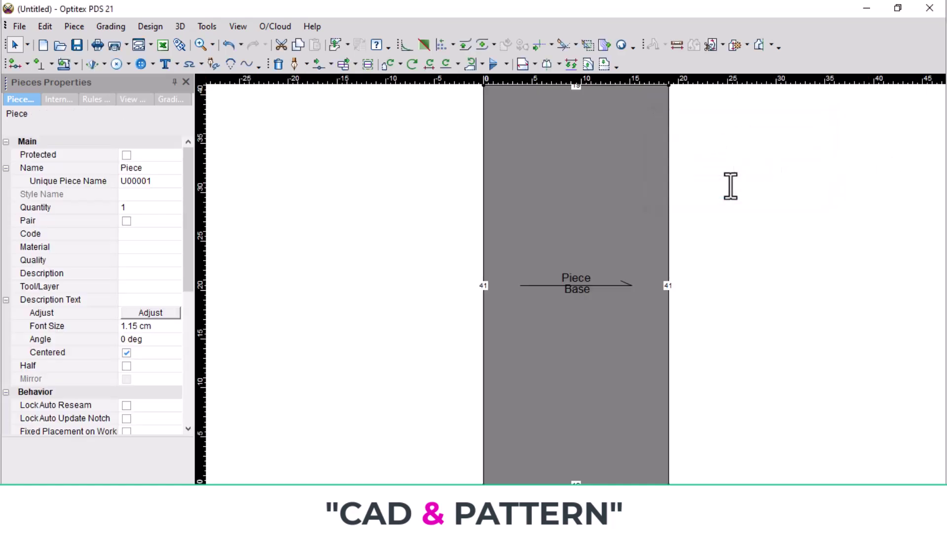
Add a point on the piece's top edge near its upper-left corner and mark it as a grade point
scroll(588, 278, up, 2)
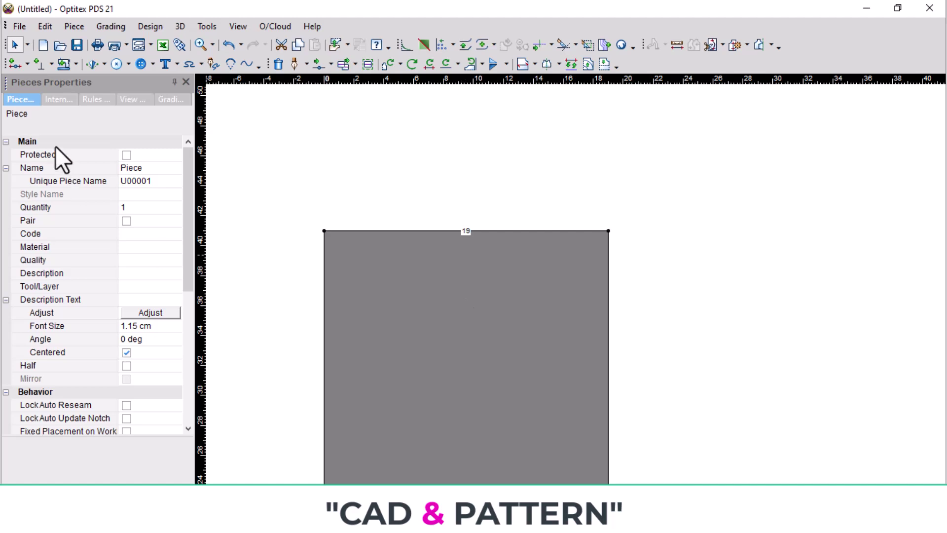
click(15, 63)
key(o)
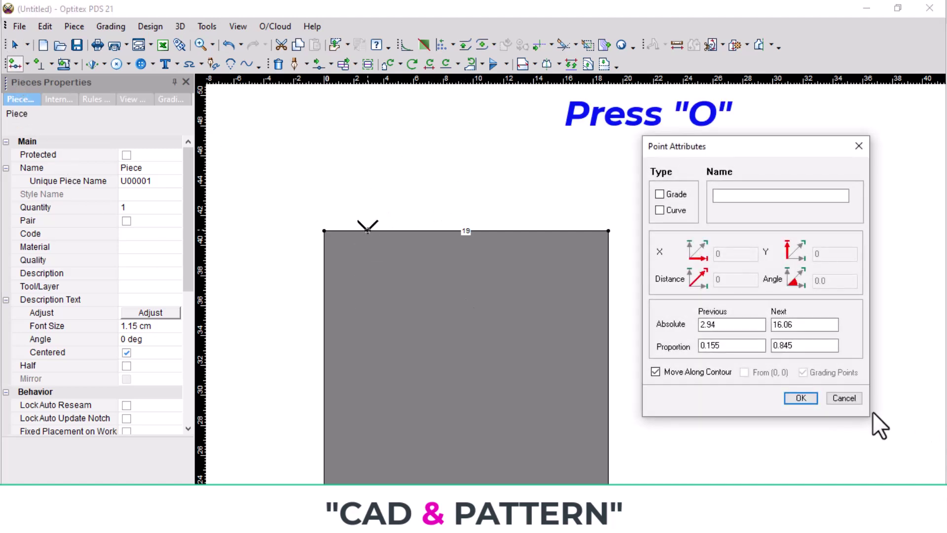
click(660, 194)
click(737, 324)
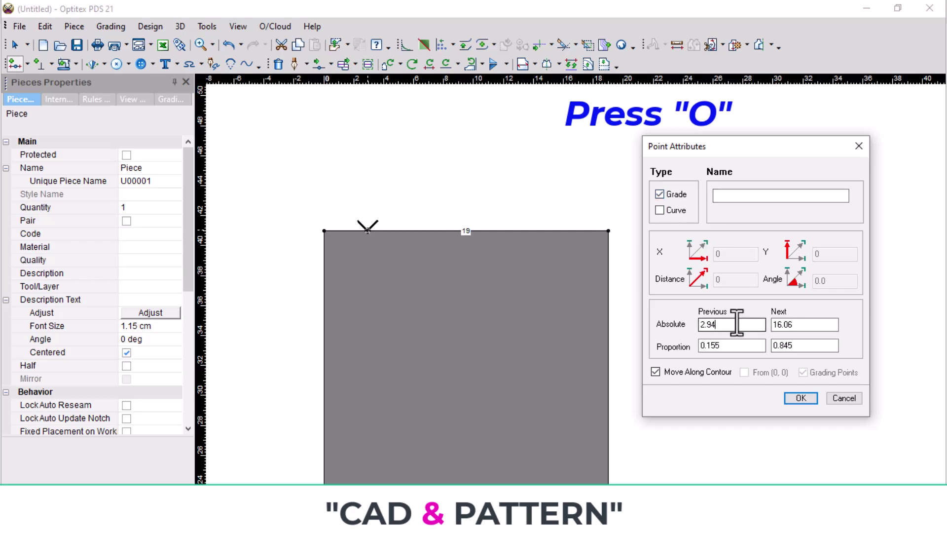
double_click(736, 325)
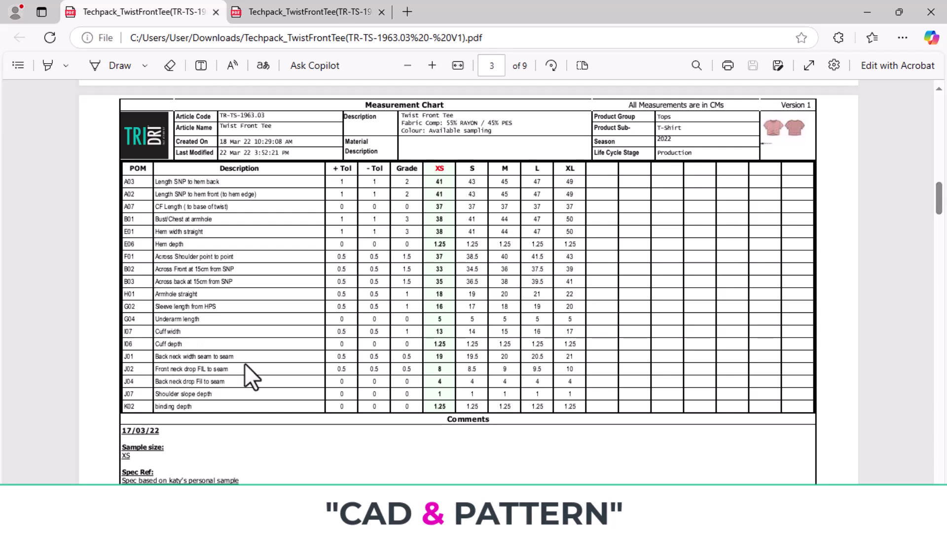
Divide the chart's XS back neck width of 19 by 2 in Calculator and set the point 9.5 cm from the previous point
drag(442, 363, 434, 364)
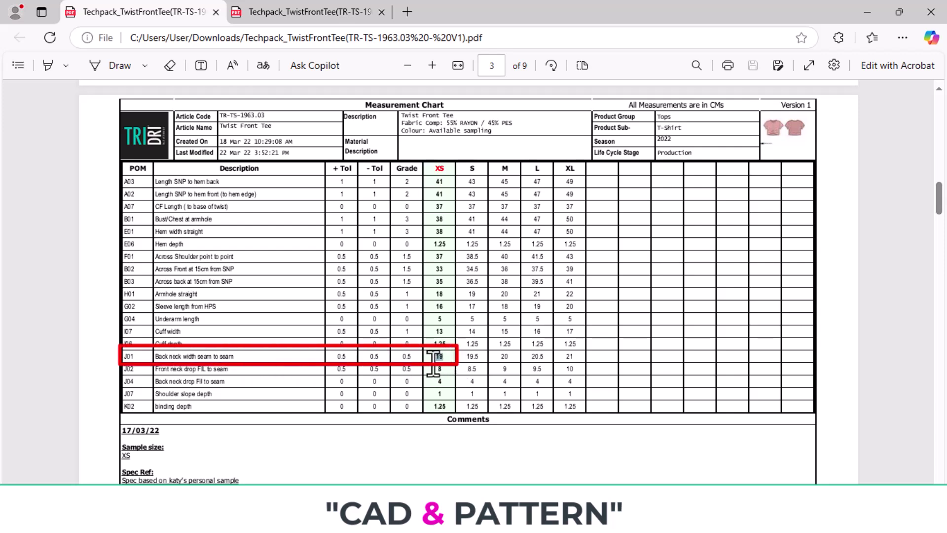
click(106, 519)
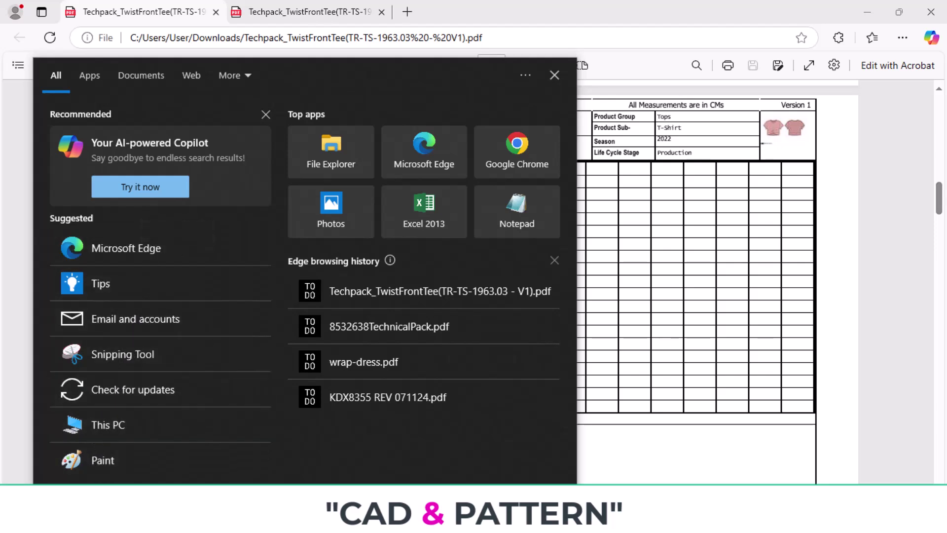
text(c)
click(467, 190)
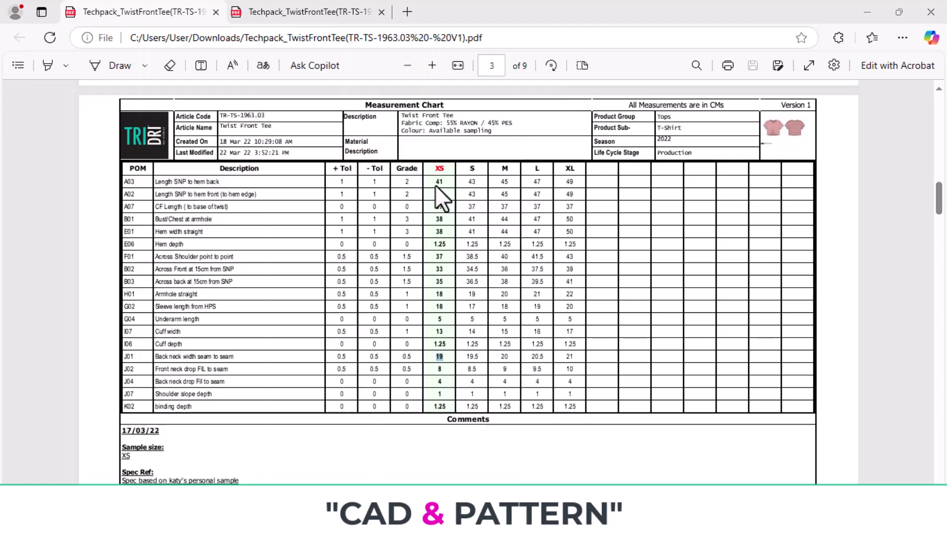
click(754, 416)
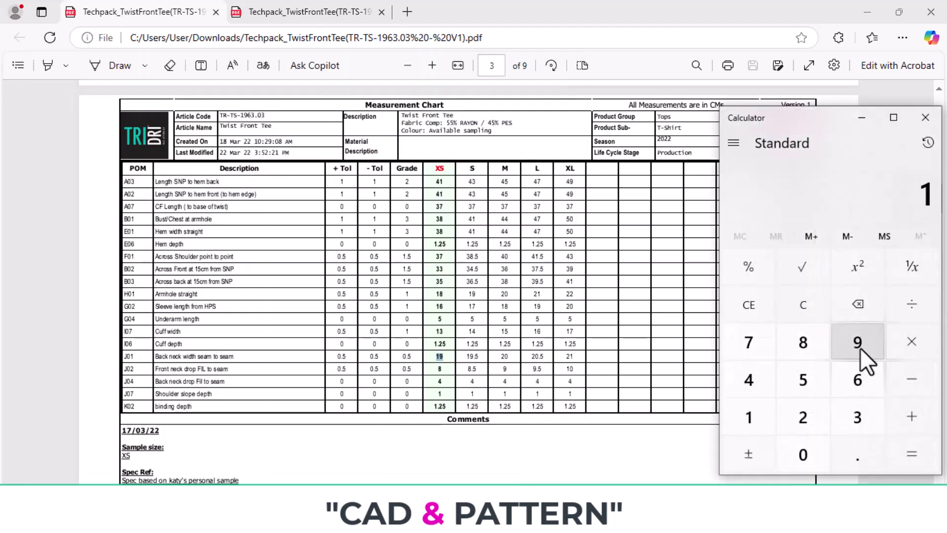
click(859, 346)
click(902, 304)
click(804, 417)
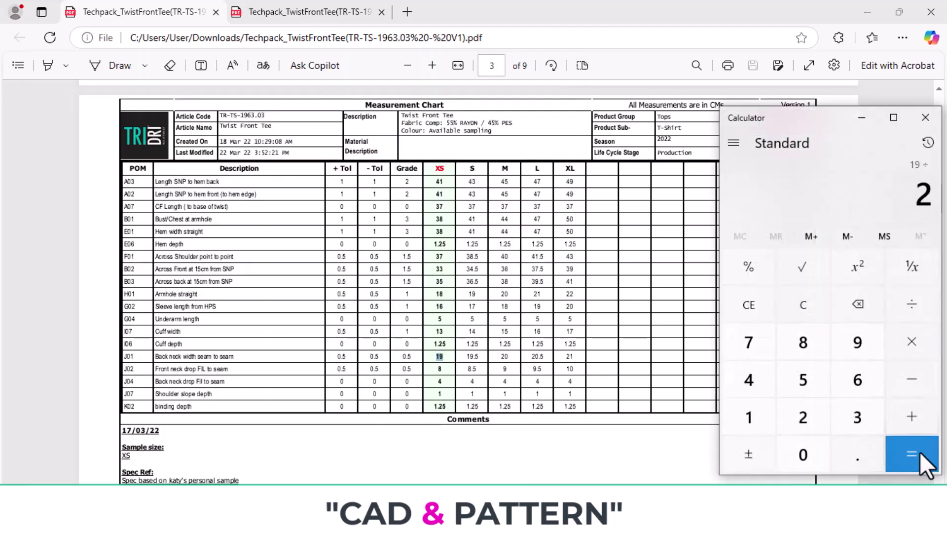
click(912, 453)
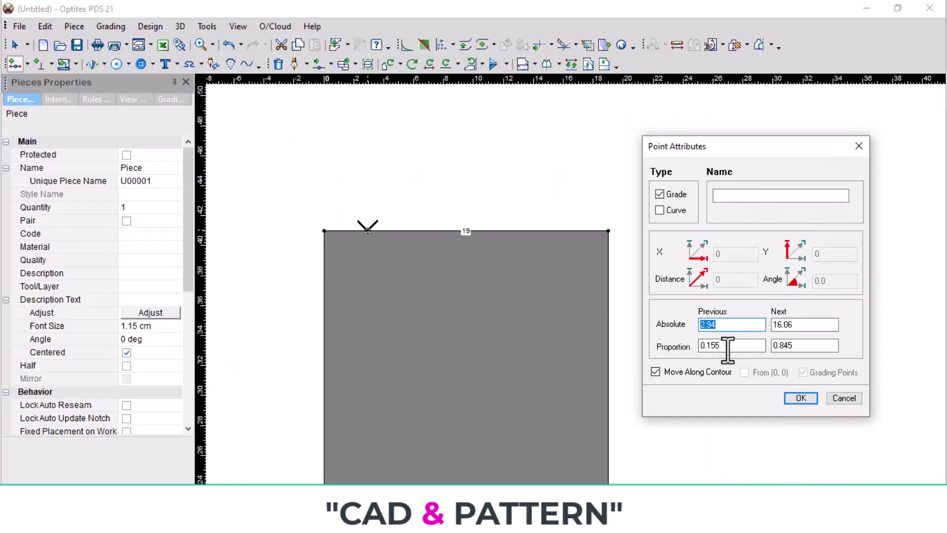
text(9.5)
key(Return)
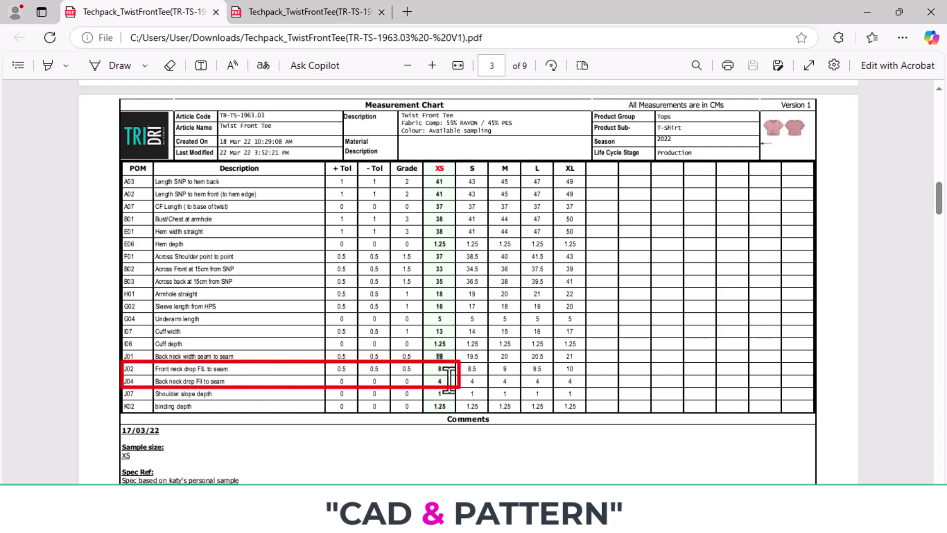
Check the neck drops in the measurement chart and add a grade point on the piece's left edge, 8 cm below the upper-left corner
drag(449, 380, 445, 380)
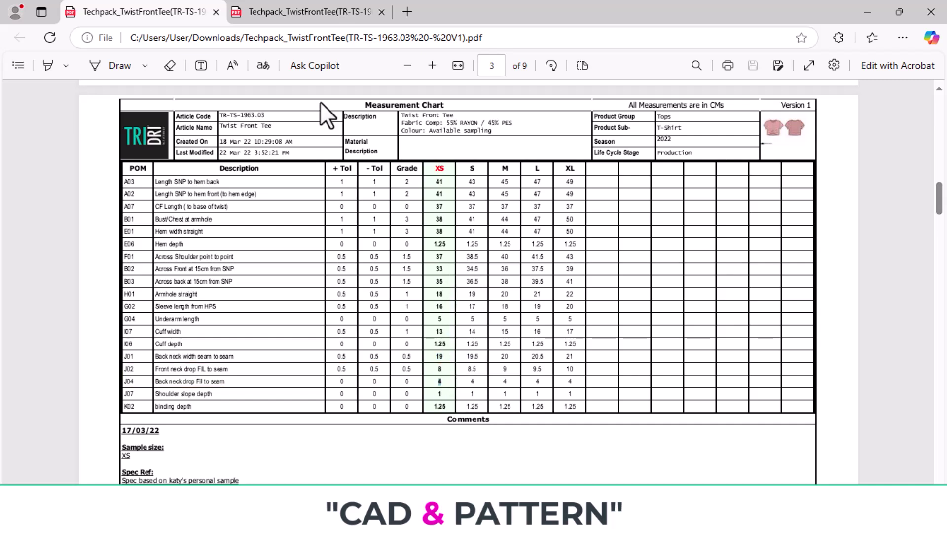
click(307, 9)
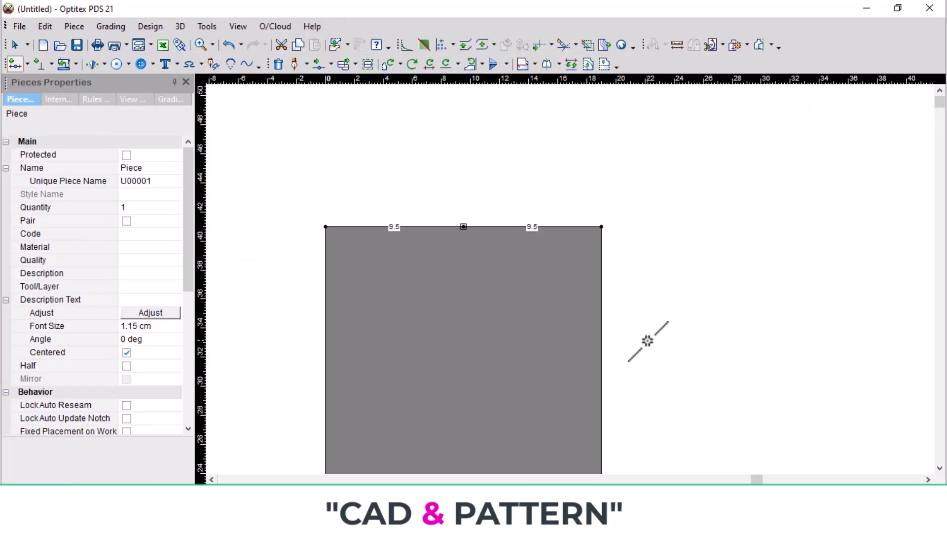
click(325, 272)
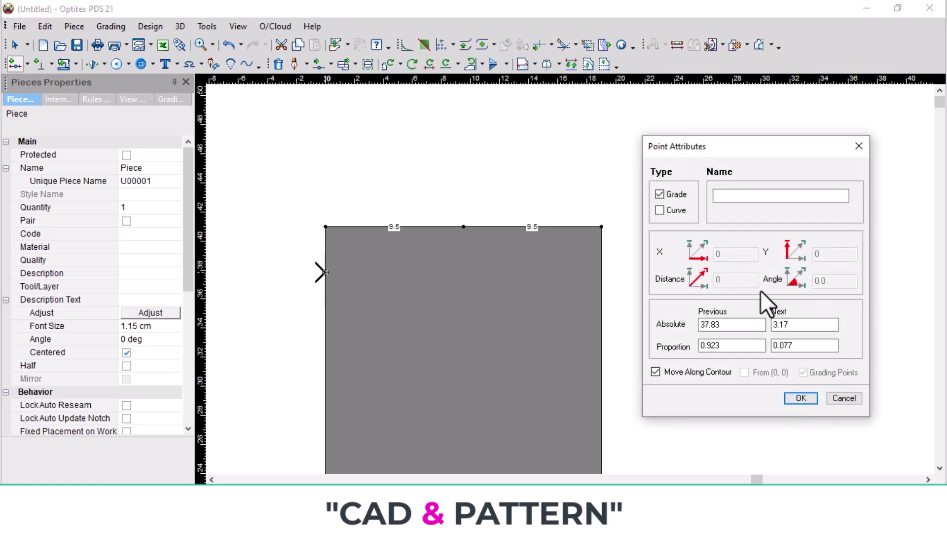
double_click(808, 326)
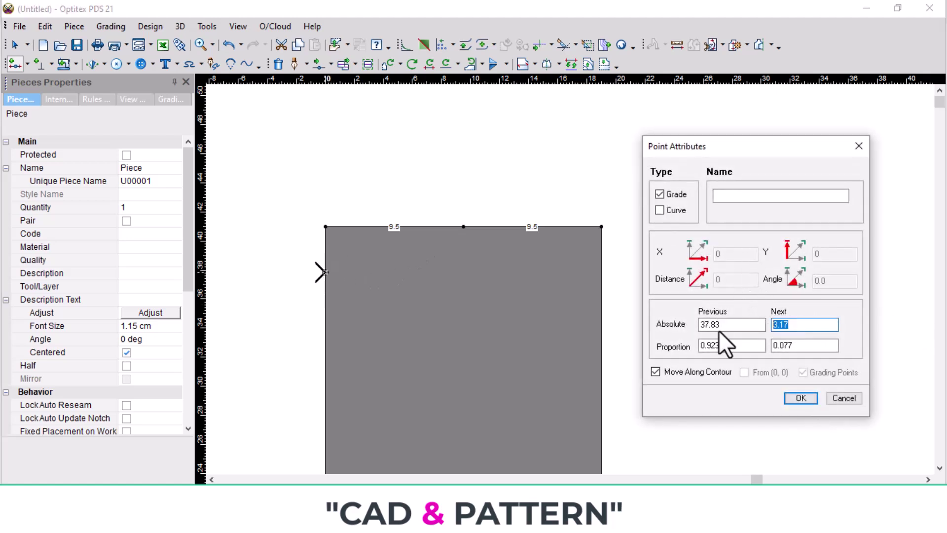
text(8)
key(Return)
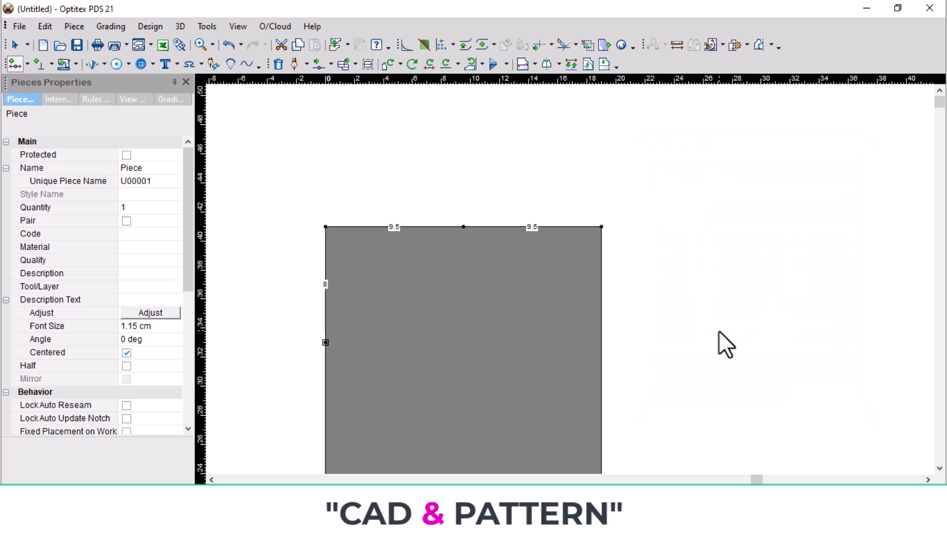
Add a grade point for the back neck drop on the left edge, 4 cm below the upper-left corner
click(321, 241)
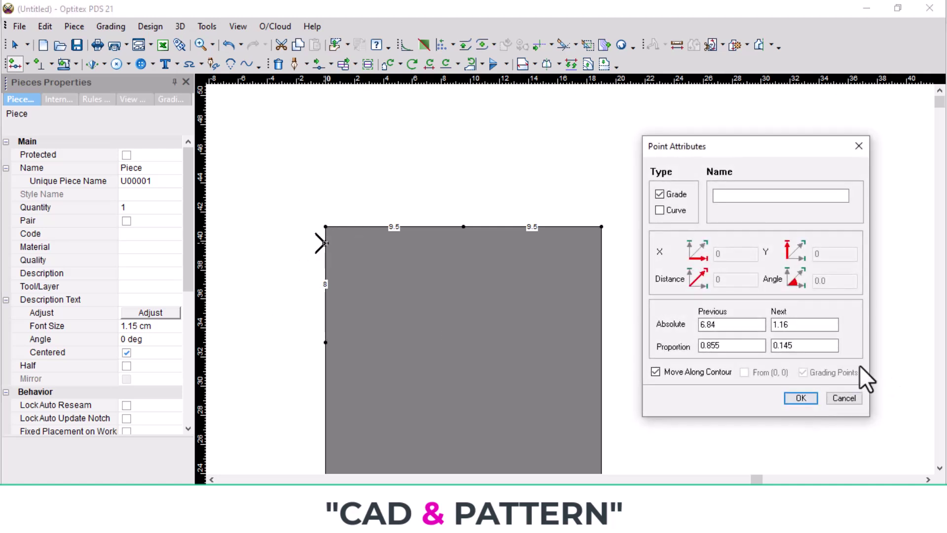
double_click(792, 326)
text(4)
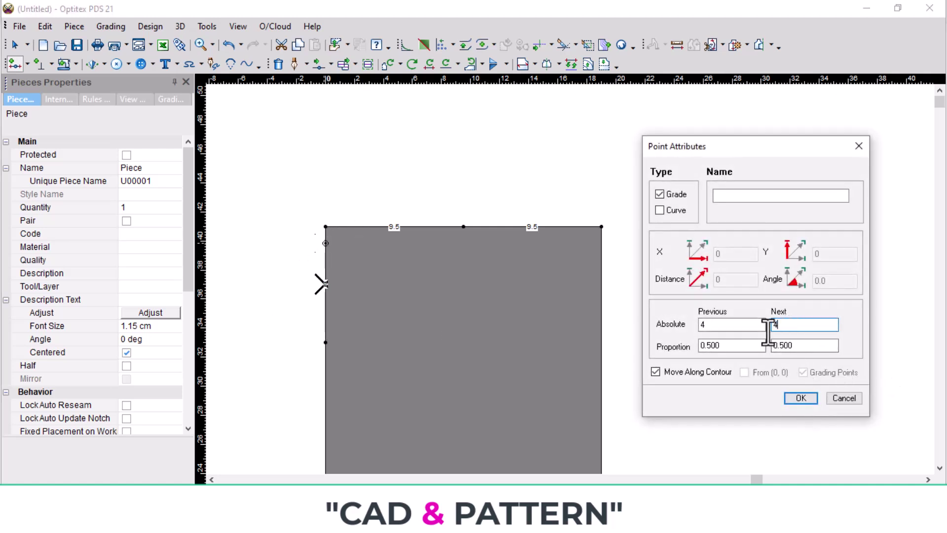
key(Return)
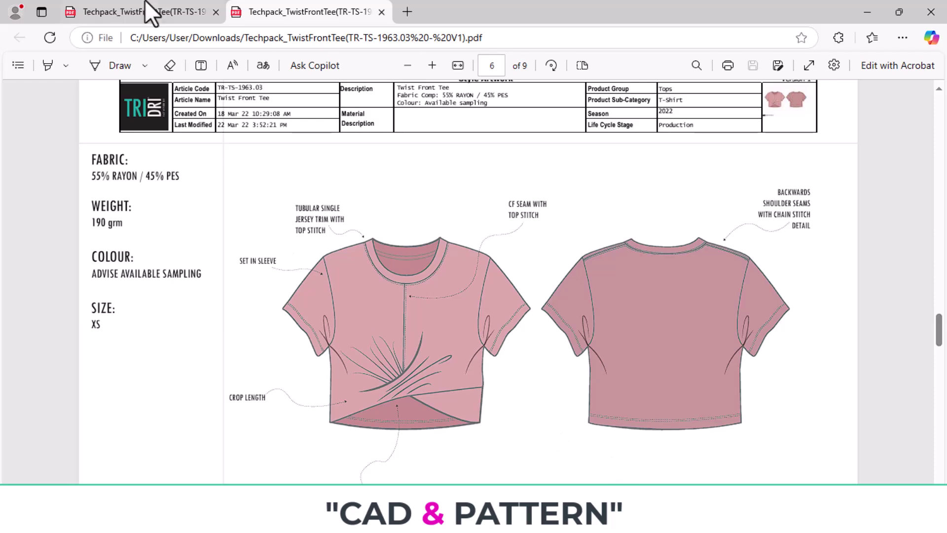
Look up the XS across shoulder measurement in the tech pack's chart and divide 37 by 2 in Calculator
click(146, 9)
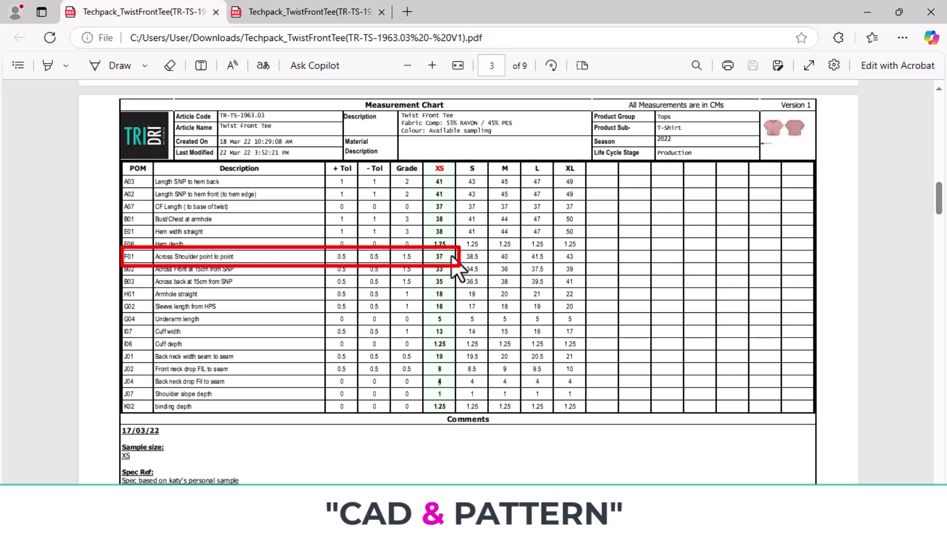
key(alt+Tab)
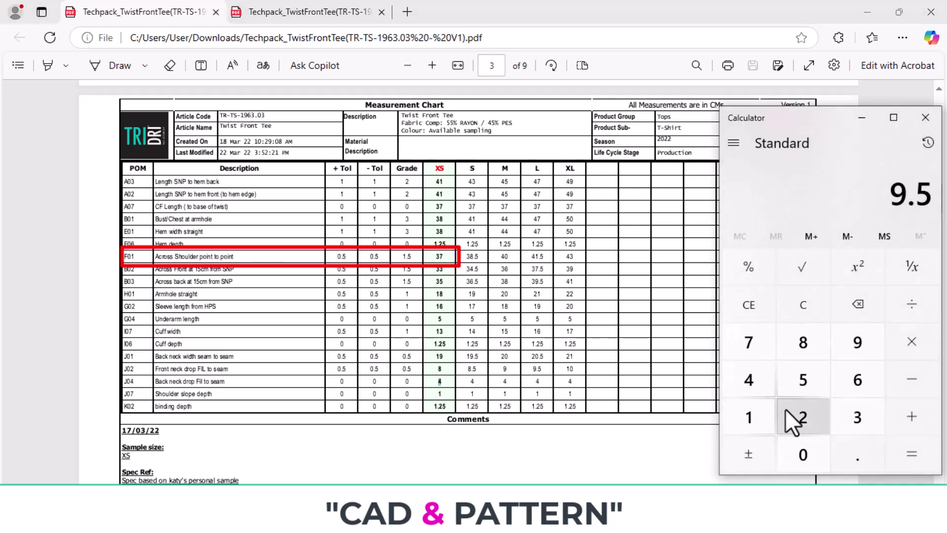
click(857, 417)
click(747, 346)
click(910, 304)
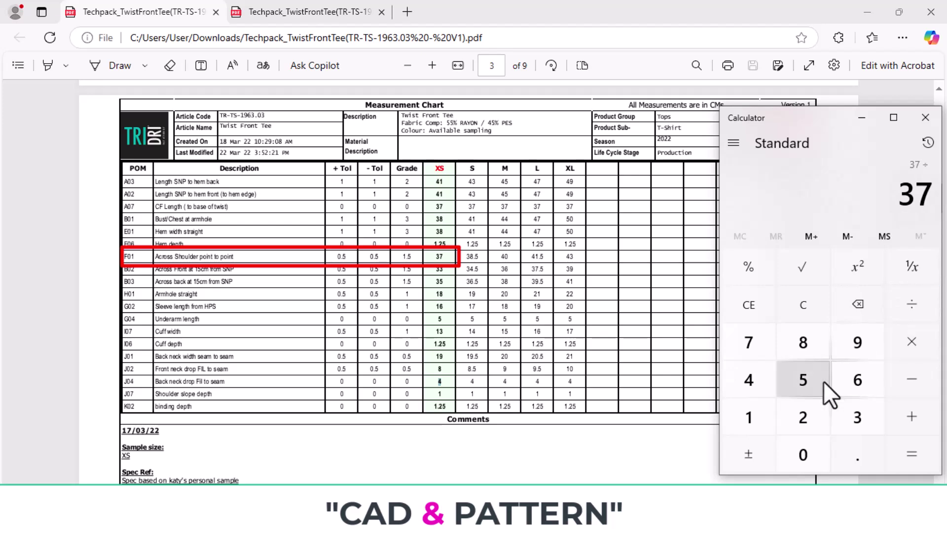
click(803, 419)
click(912, 453)
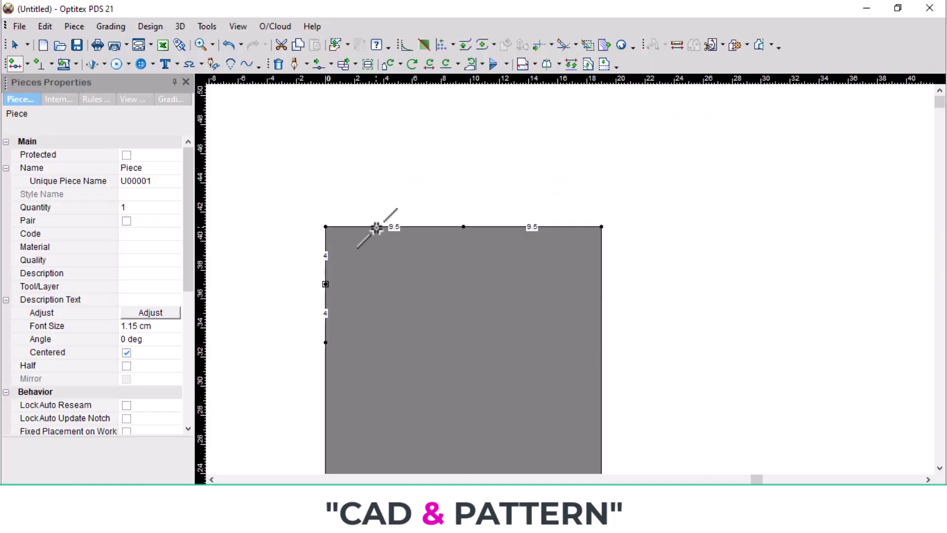
Add a grade point for the half shoulder width on the top edge, 18.5 cm from the upper-left corner
click(366, 226)
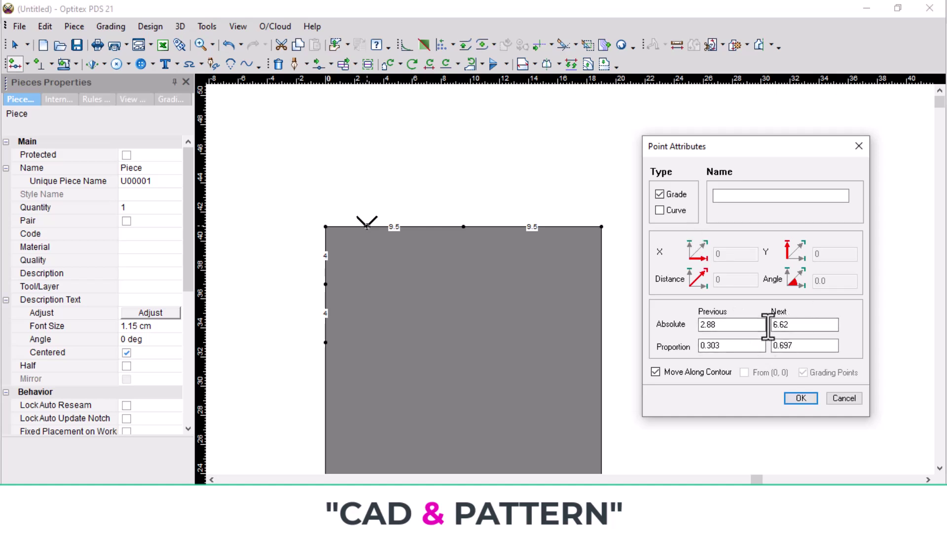
drag(750, 327, 660, 341)
text(18.5)
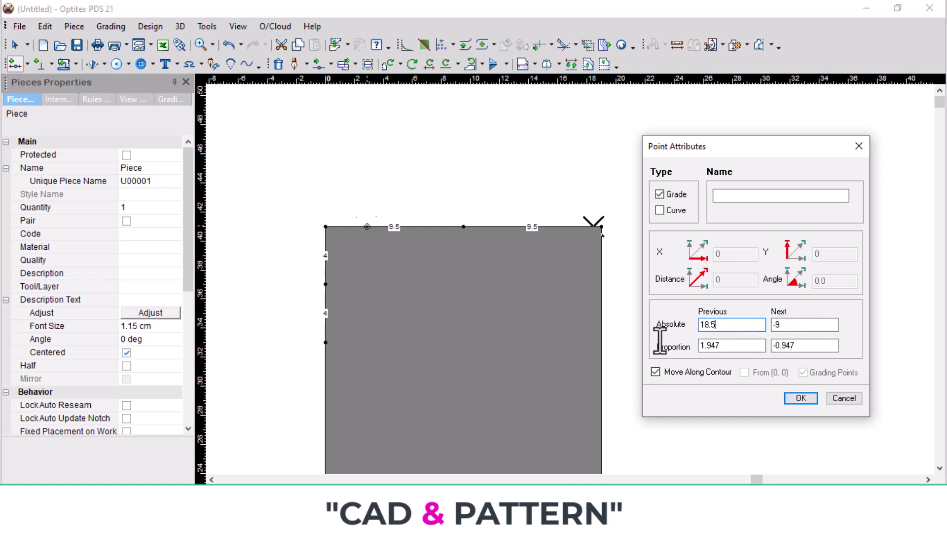
key(Return)
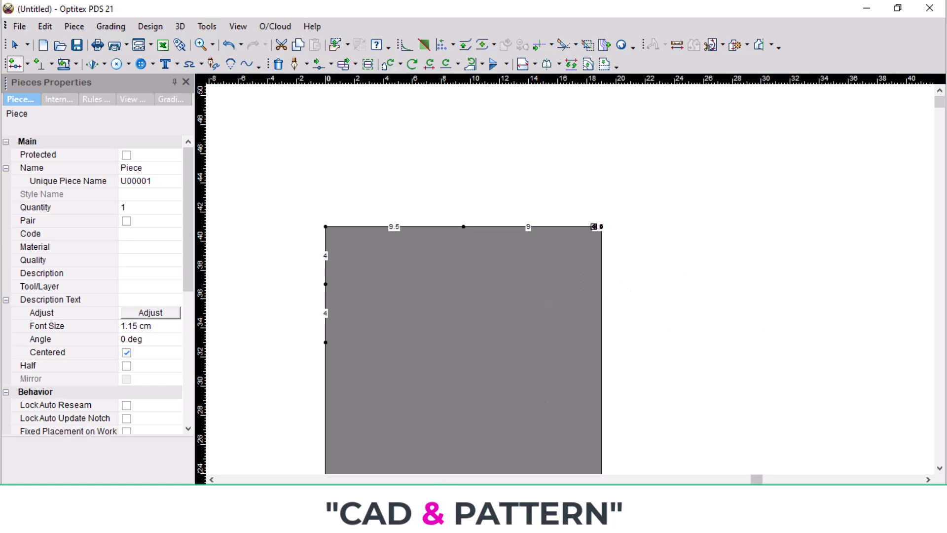
Move the shoulder point and the adjacent upper-right corner point together by X 0 and Y -1.5 cm to slope the shoulder
click(498, 521)
mouse_move(564, 190)
mouse_down()
mouse_move(636, 259)
mouse_move(609, 232)
mouse_up()
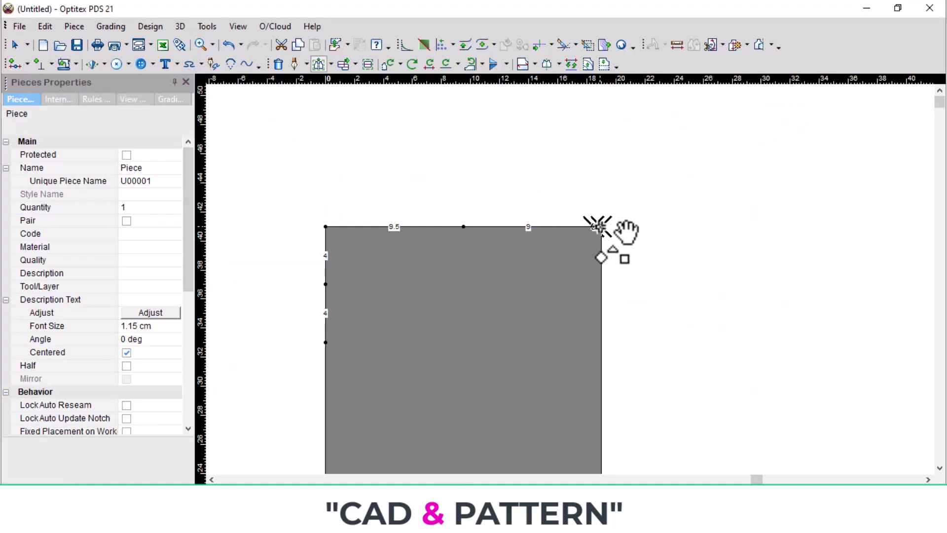
click(601, 278)
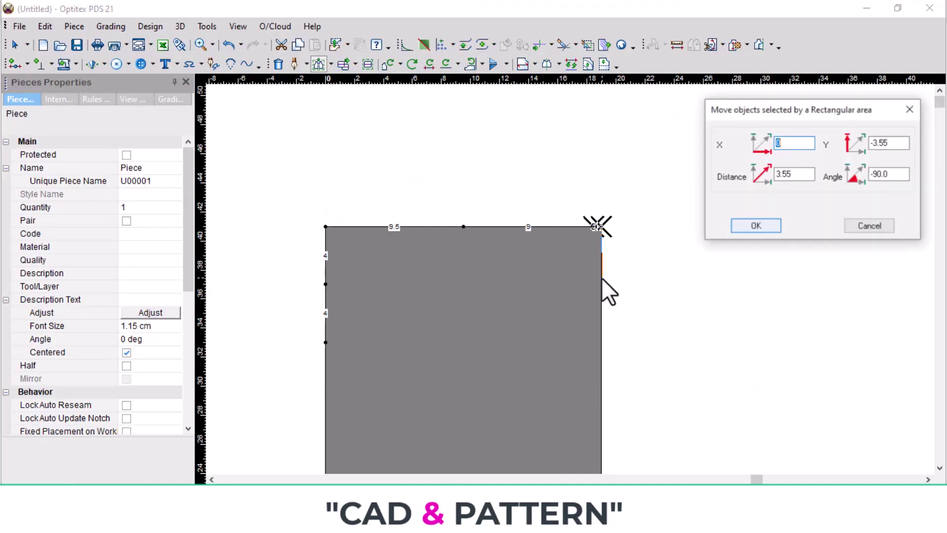
drag(901, 146, 836, 159)
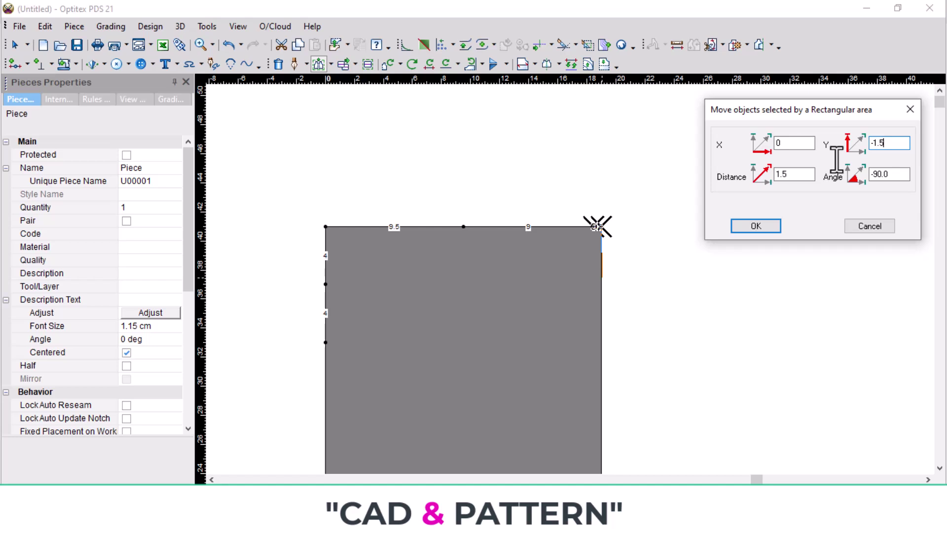
key(Return)
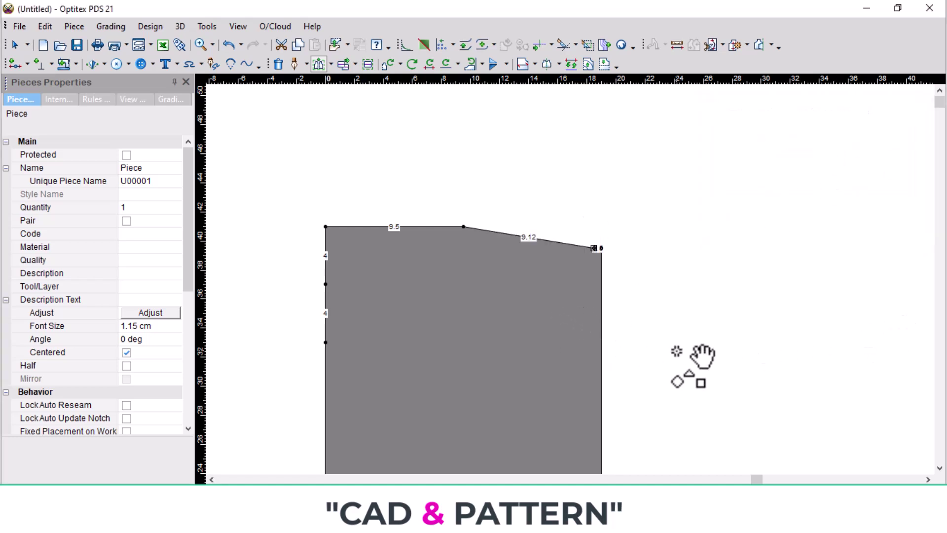
Add a grade point for the armhole depth on the piece's right edge, 18 cm below the upper-right corner
key(o)
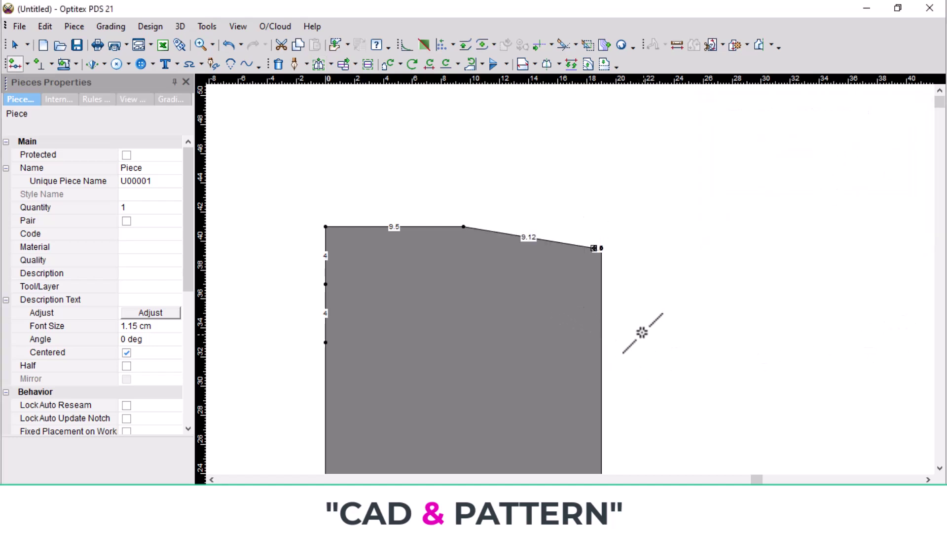
click(606, 272)
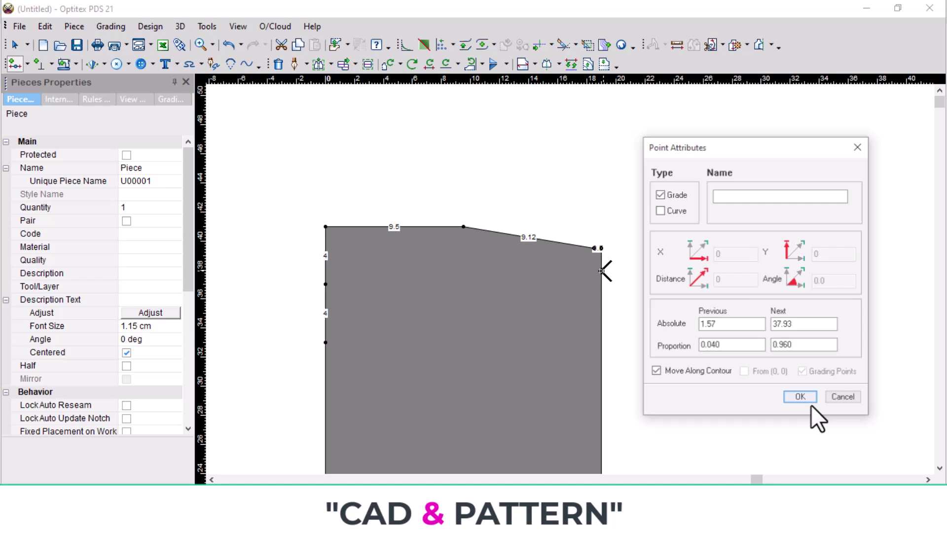
double_click(713, 325)
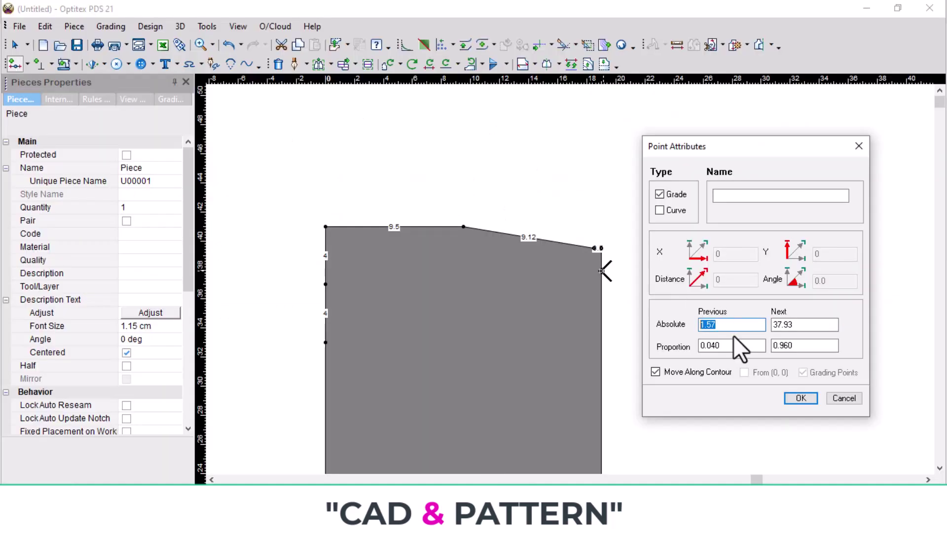
text(18)
key(Return)
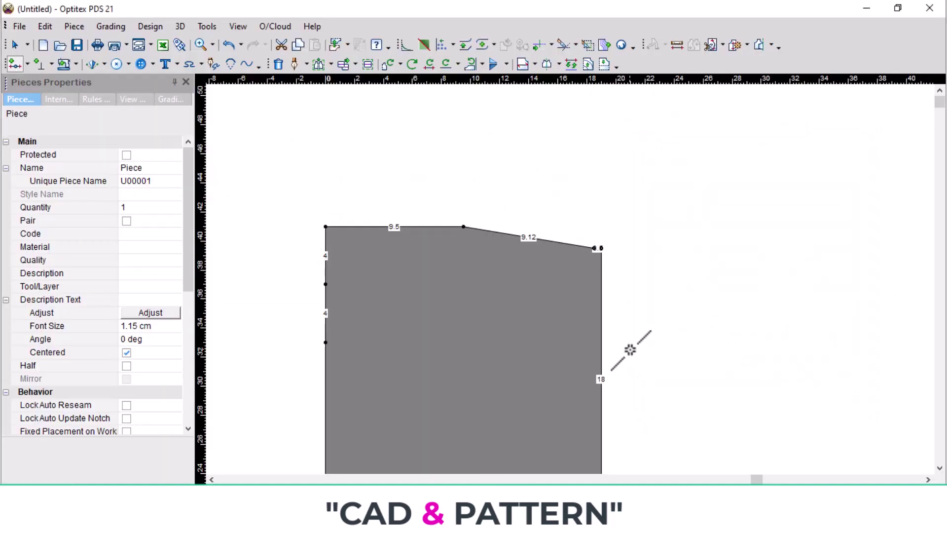
Delete the leftover upper-right corner point beside the shoulder point and the upper-left corner point above the back neck drop
scroll(576, 287, down, 2)
scroll(576, 286, up, 2)
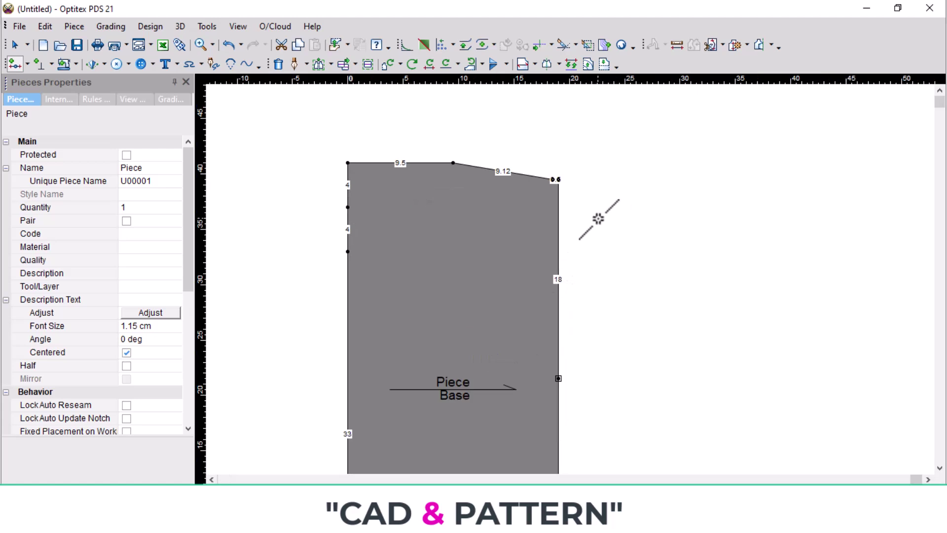
click(558, 180)
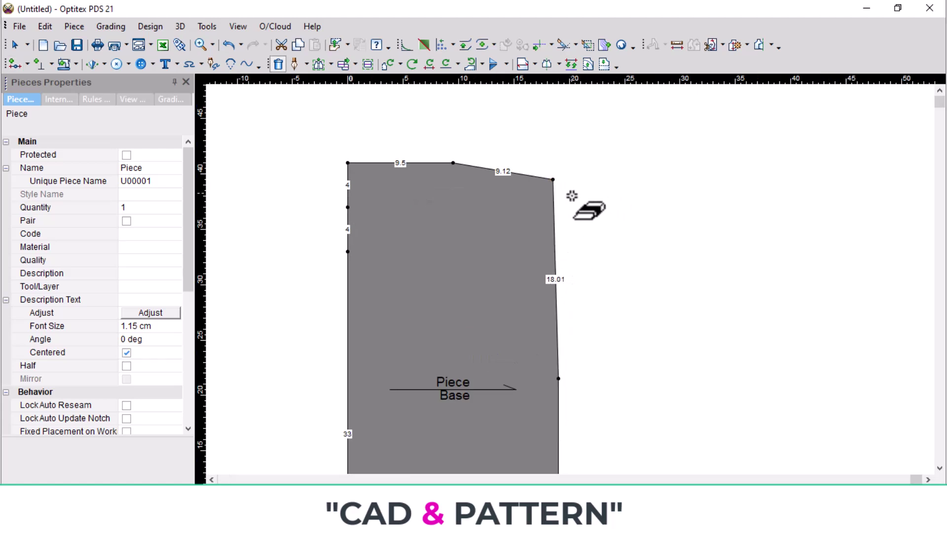
click(346, 163)
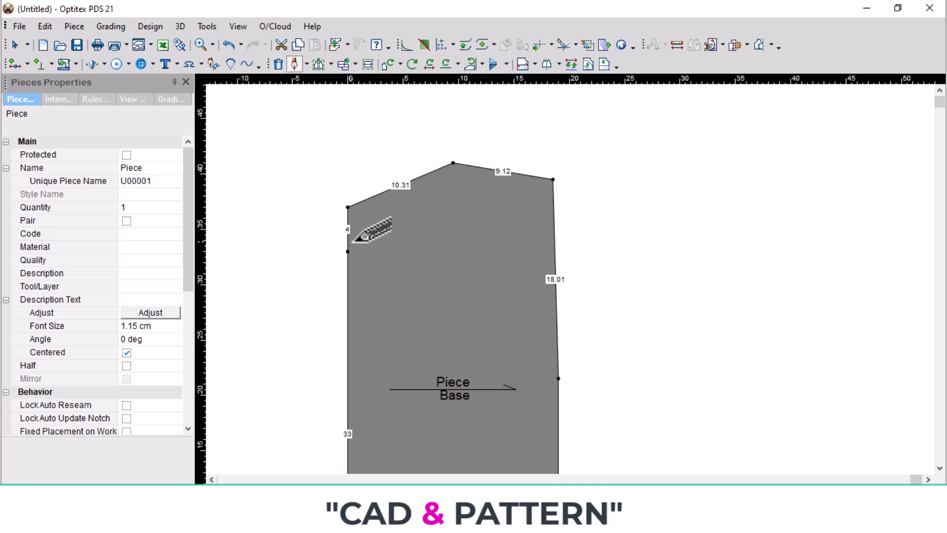
Draw a straight internal line for the front neckline from the front neck drop point to the shoulder neck point
key(d)
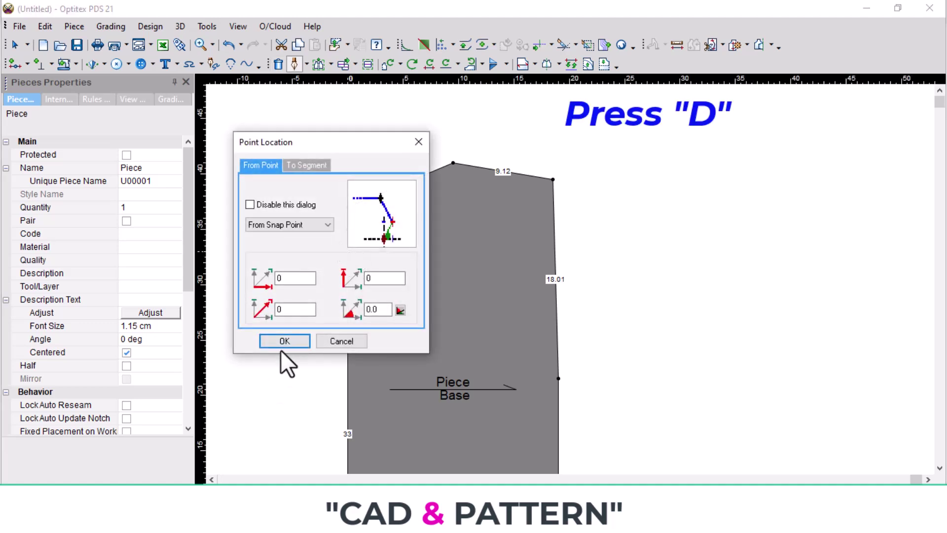
click(284, 341)
click(453, 162)
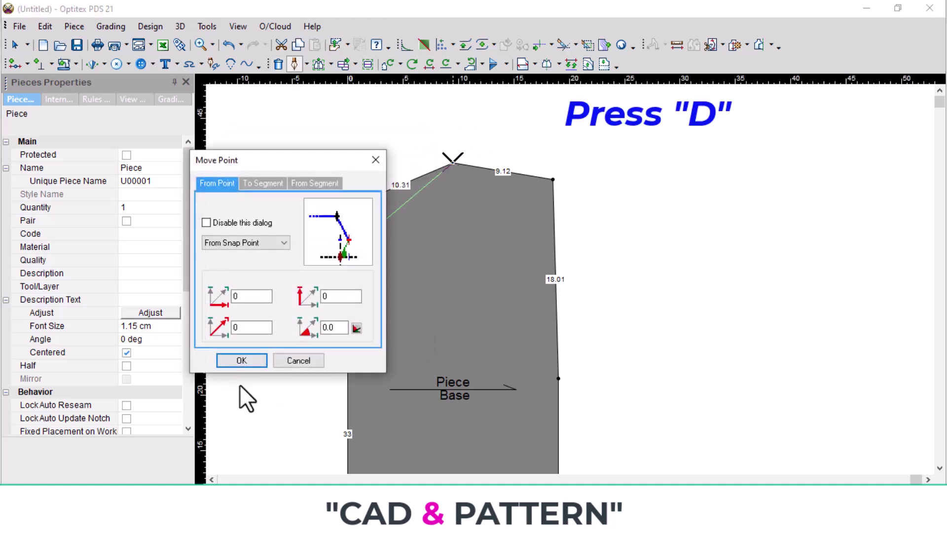
click(243, 356)
right_click(520, 167)
click(522, 170)
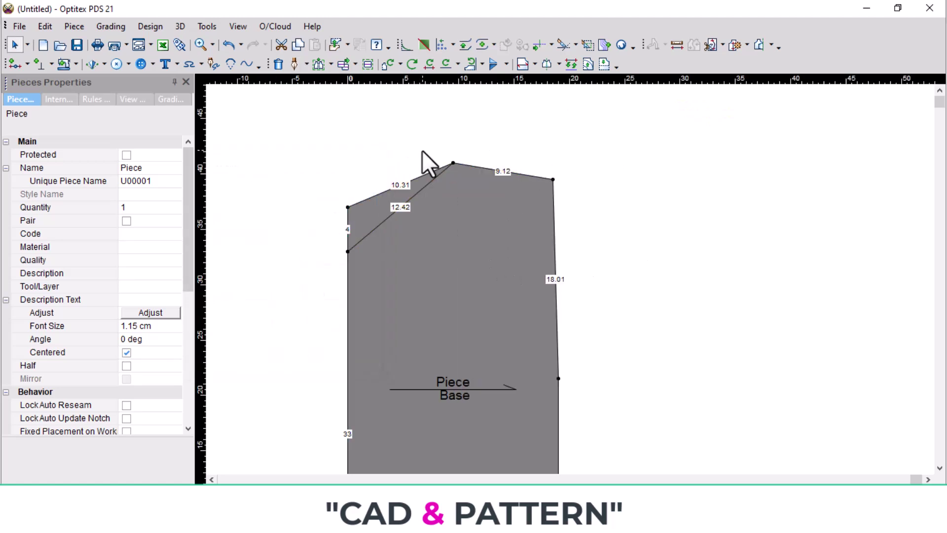
Save the pattern as a PDS file named FRONT TWIST TEE
key(ctrl+s)
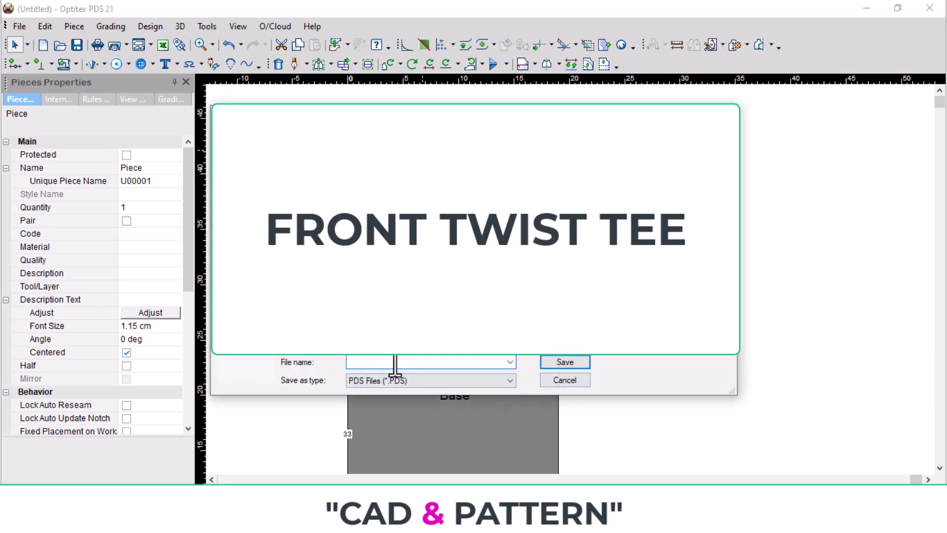
text(FR)
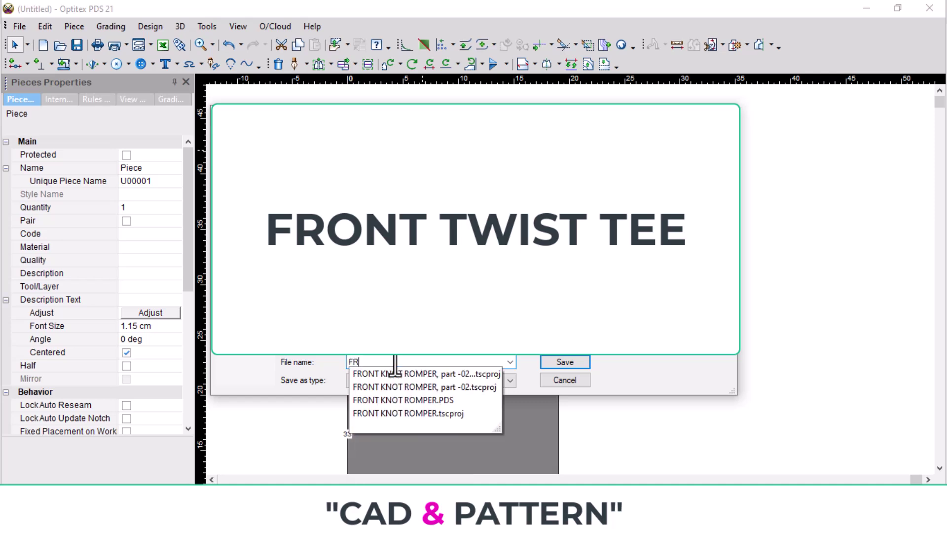
text(ONT TWIST TEE)
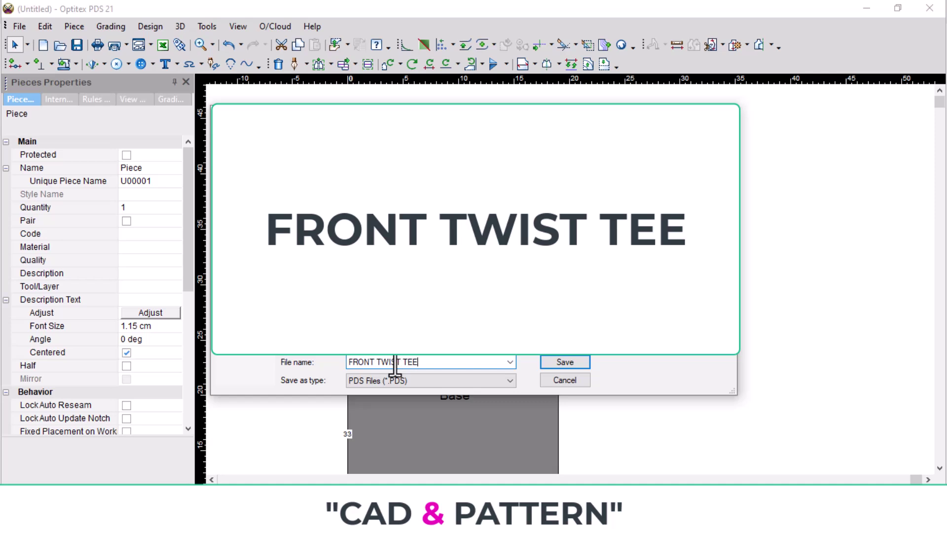
key(Return)
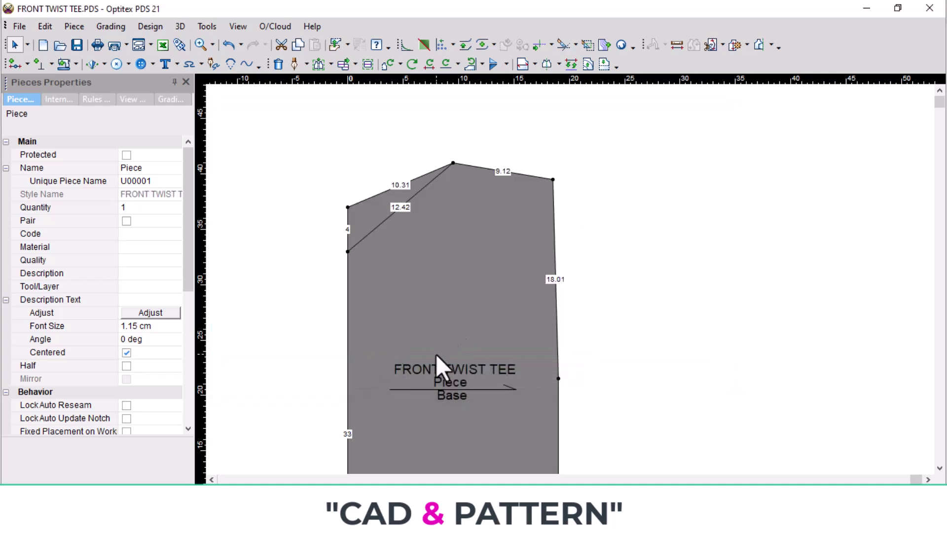
Look up the XS across front measurement in the tech pack's chart and divide 33 by 2 in Calculator
scroll(528, 298, up, 2)
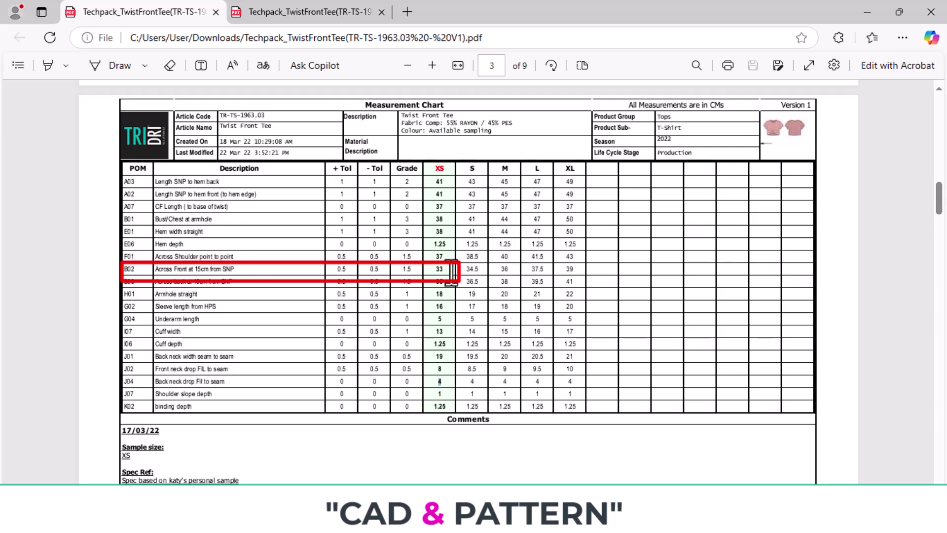
key(alt+Tab)
click(857, 416)
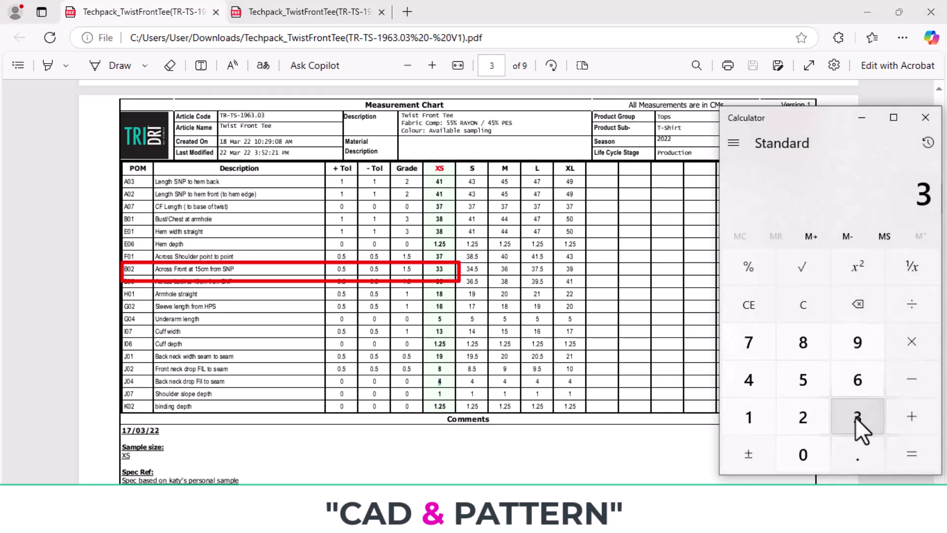
click(856, 417)
click(909, 304)
click(802, 424)
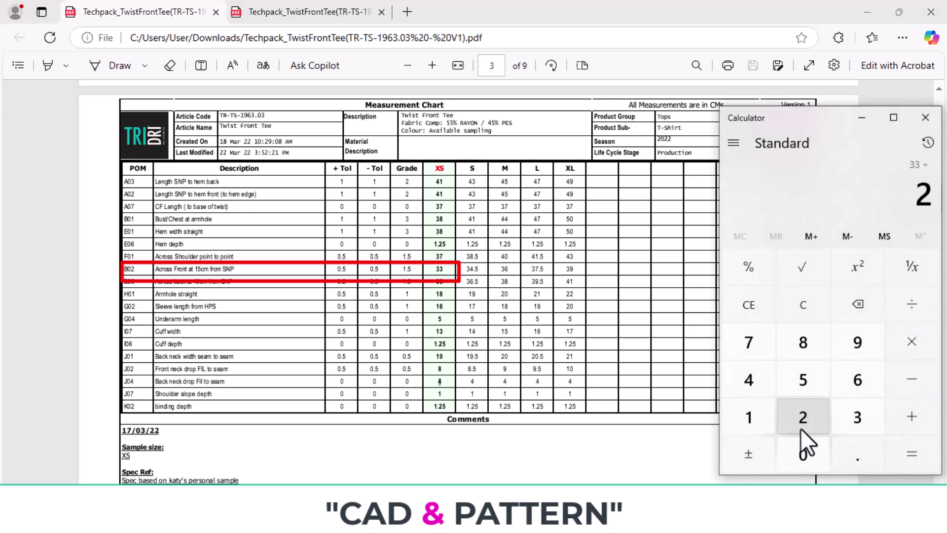
click(915, 455)
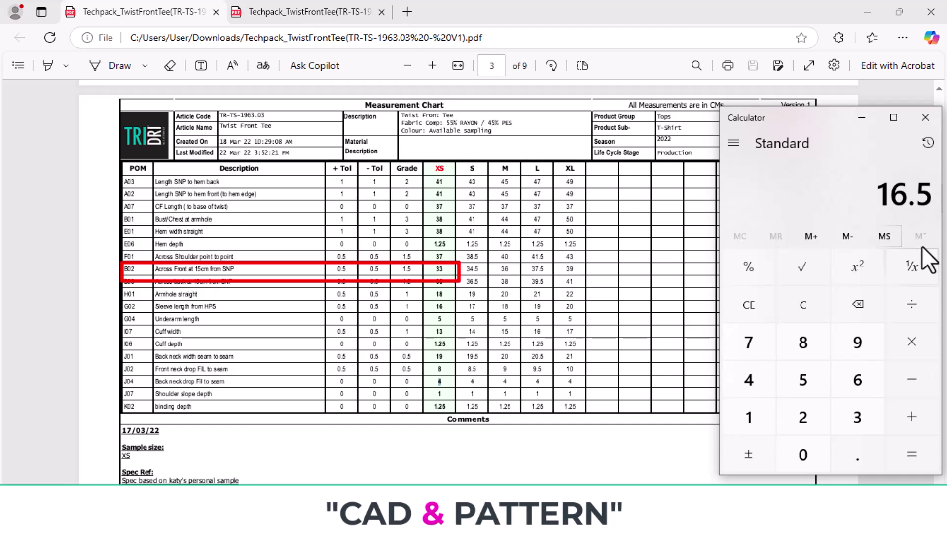
Back in Optitex PDS, place a vertical guide line 16.5 cm from the piece's left edge for the half across front
key(alt+Tab)
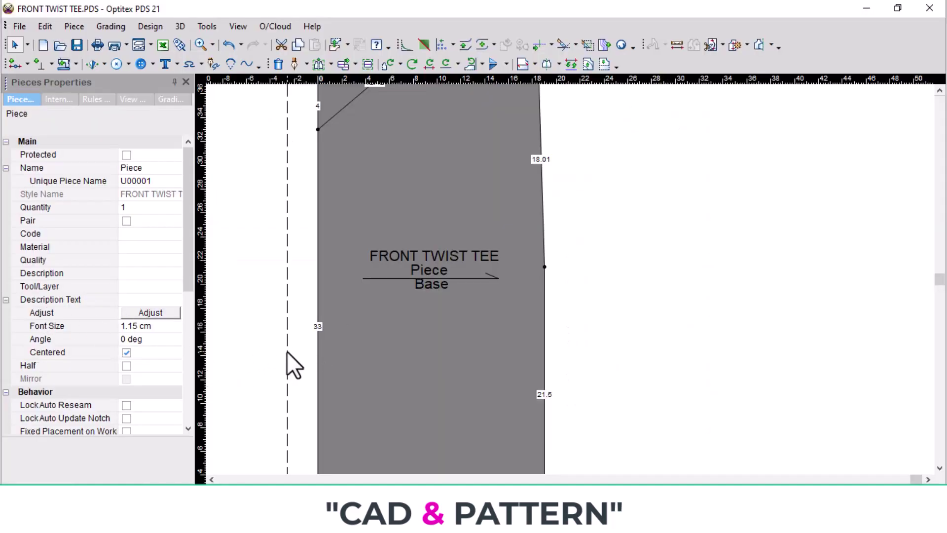
click(319, 345)
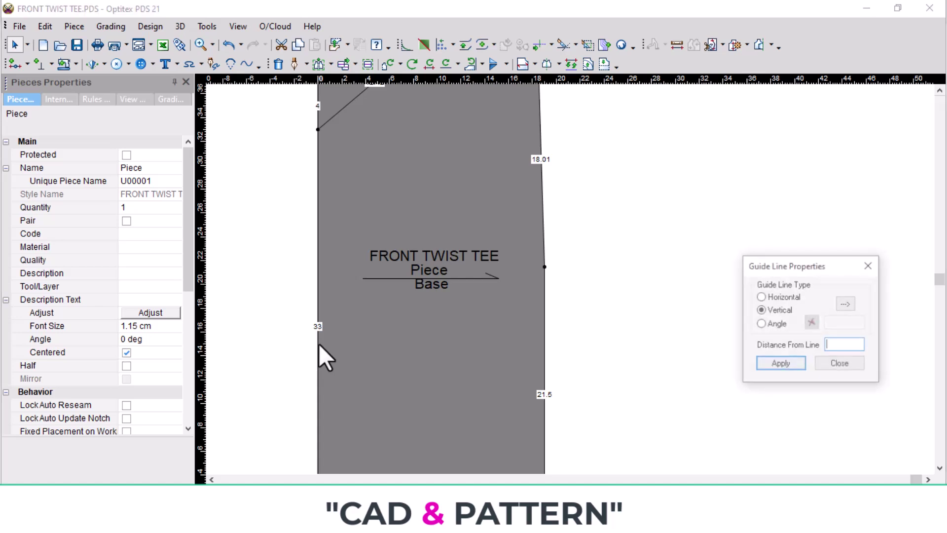
text(16.5)
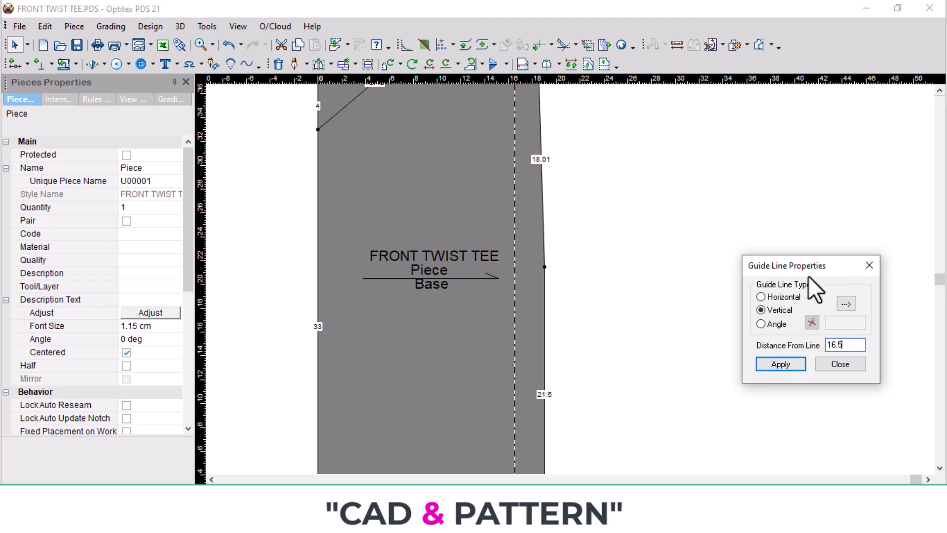
click(869, 266)
Place a horizontal guide line 15 cm below the shoulder neck point for the across front level
scroll(651, 321, down, 4)
scroll(587, 279, up, 3)
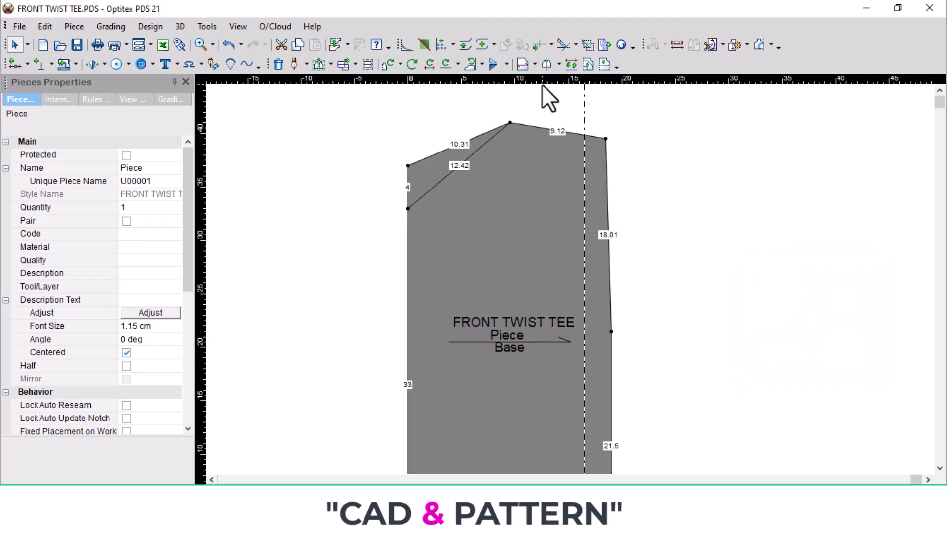
drag(543, 84, 534, 122)
double_click(535, 122)
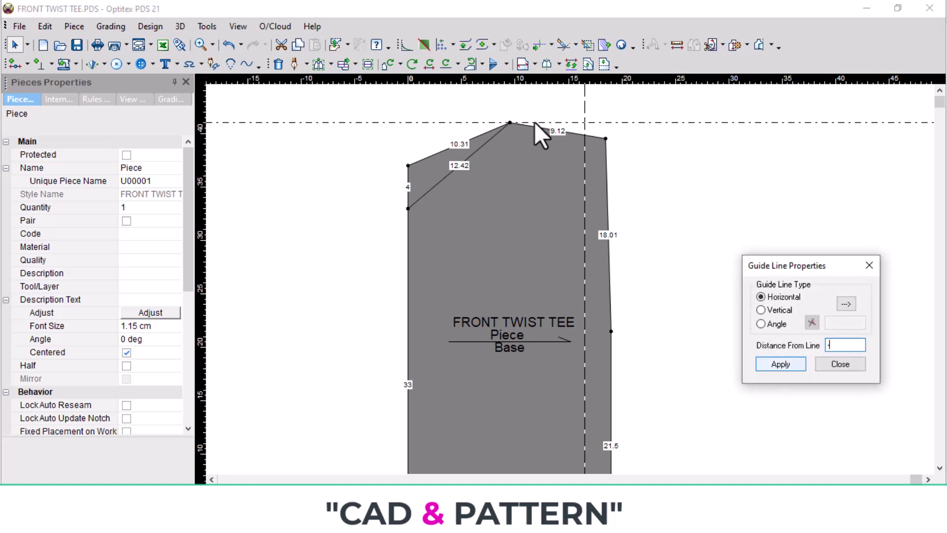
click(874, 265)
Curve the armhole edge between shoulder point and armhole depth point through the intersection of the two guide lines
key(alt+Tab)
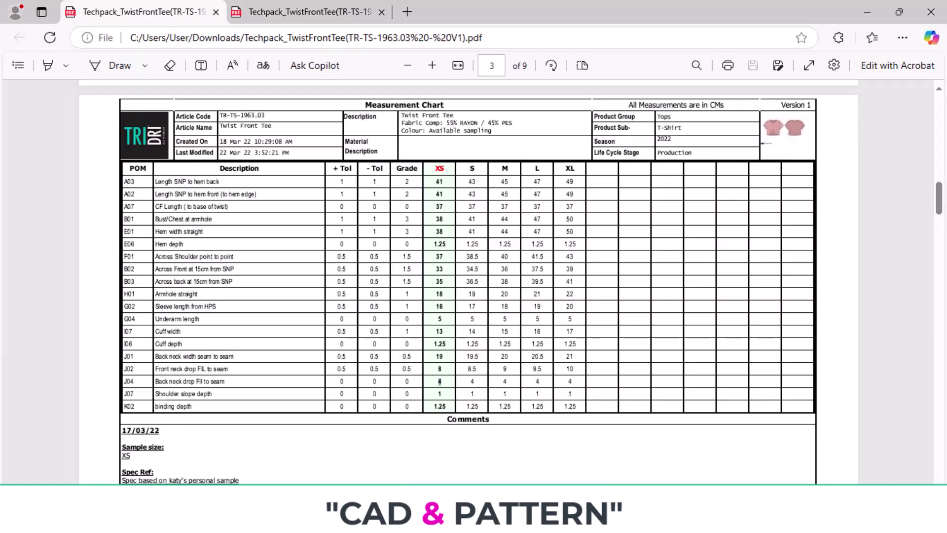
key(alt+Tab)
scroll(651, 355, up, 2)
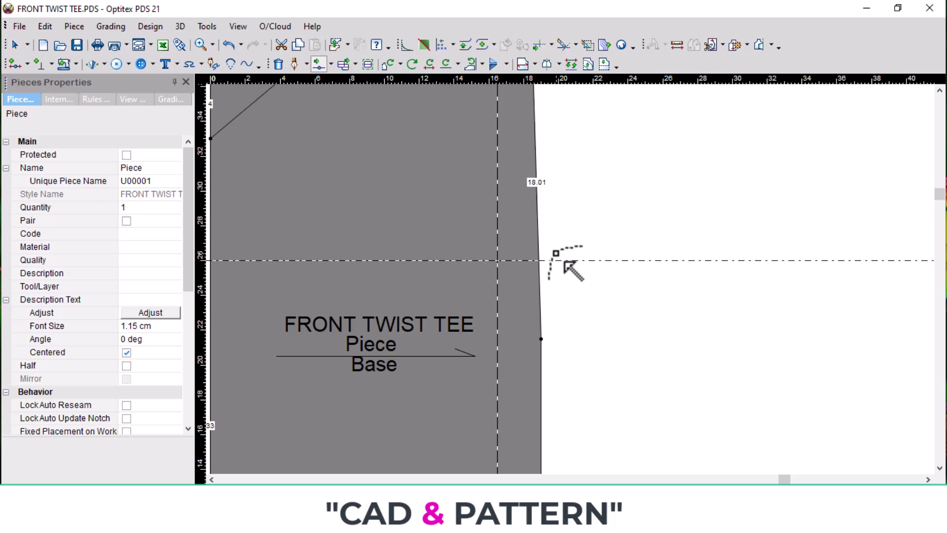
key(m)
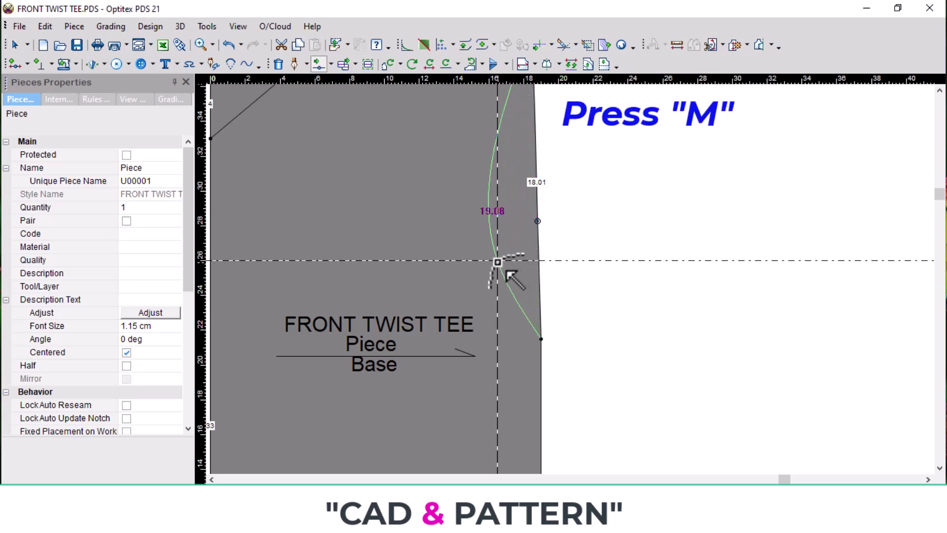
click(498, 261)
key(Return)
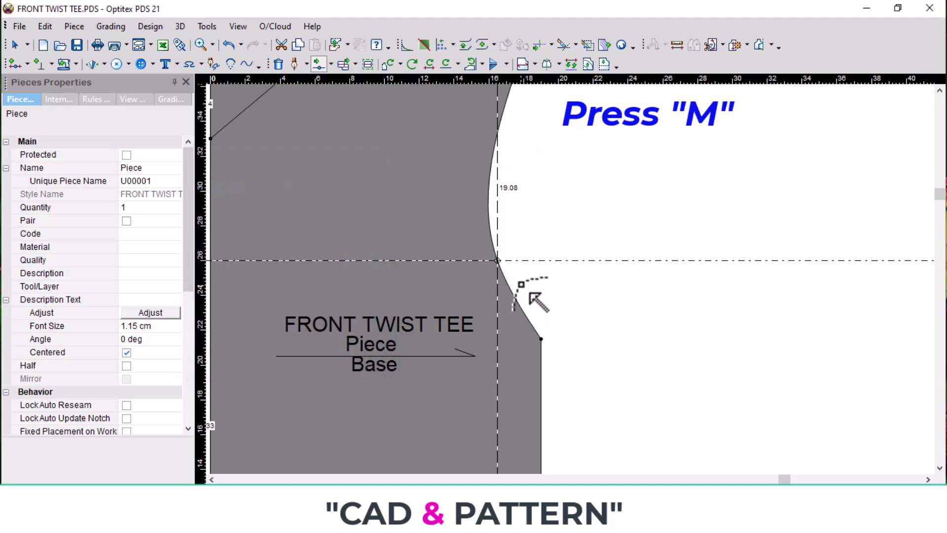
Move the vertical guide line 1 cm outward for the across back width
scroll(558, 282, down, 3)
scroll(587, 291, up, 2)
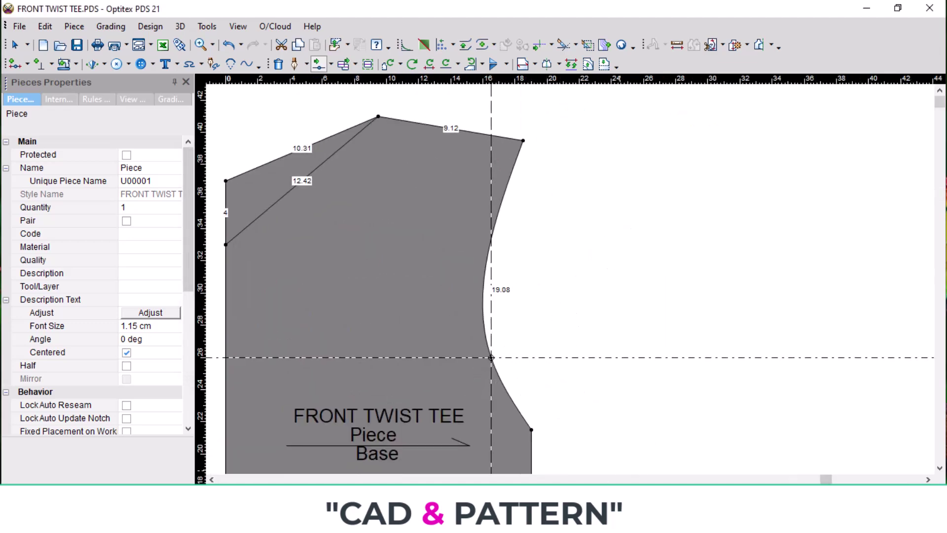
click(528, 518)
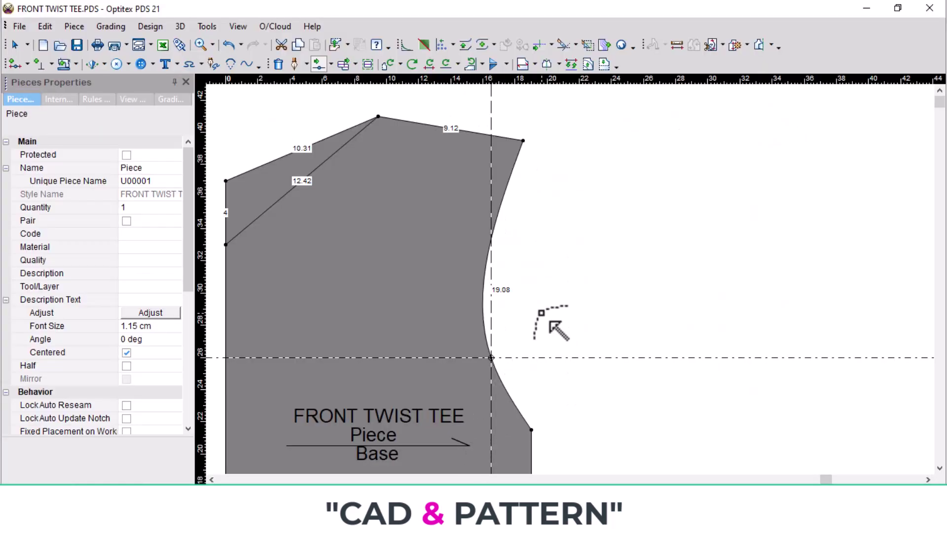
right_click(581, 259)
click(606, 267)
double_click(490, 271)
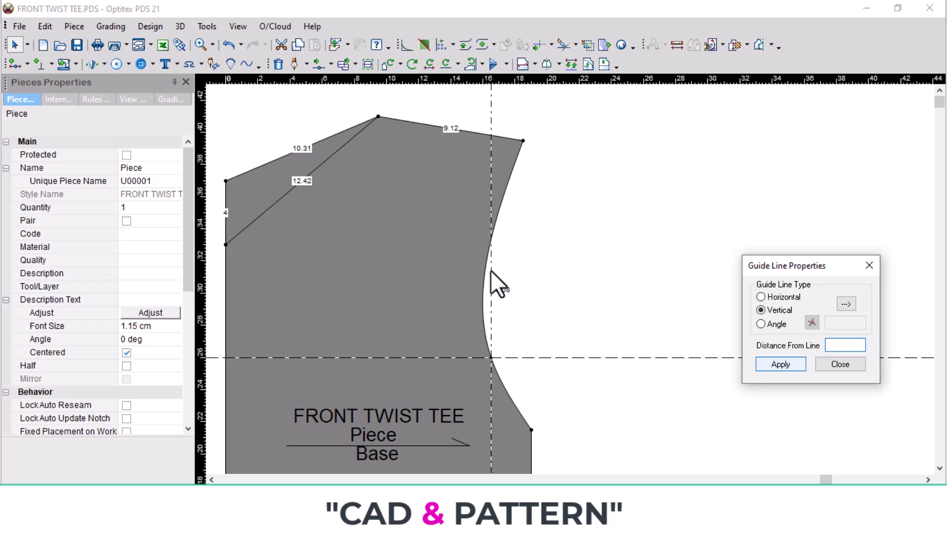
text(1)
key(Return)
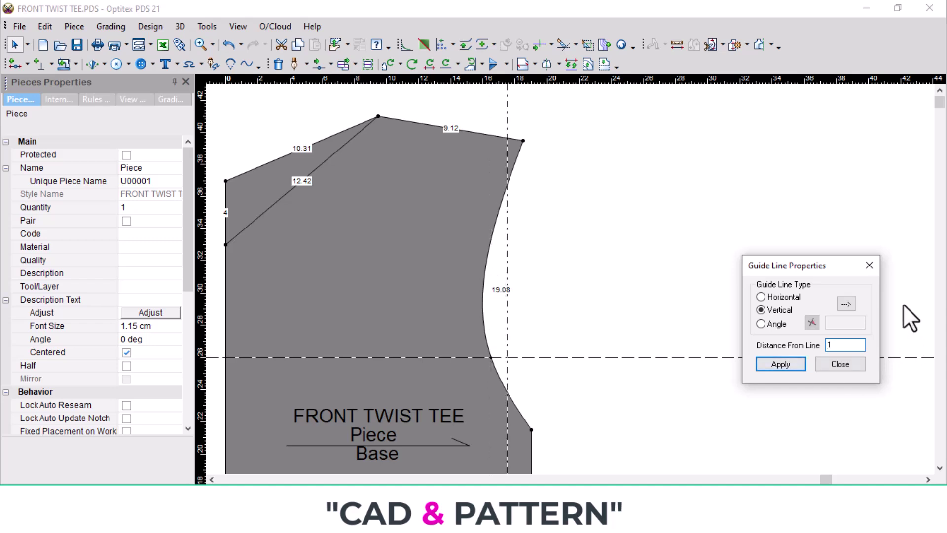
click(869, 266)
Draft the back armhole curve, about 18.4 cm long, from the shoulder point through the guide intersection to the armhole depth point
key(d)
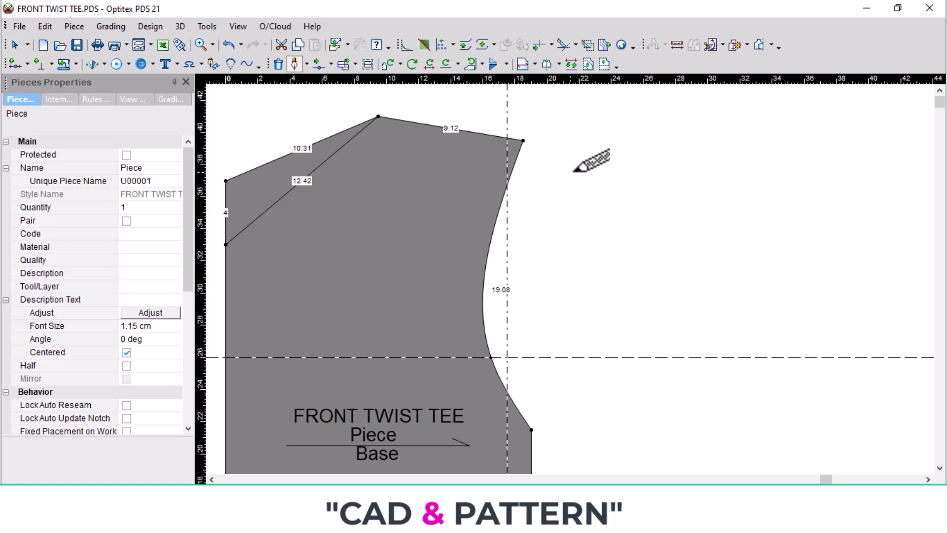
click(522, 140)
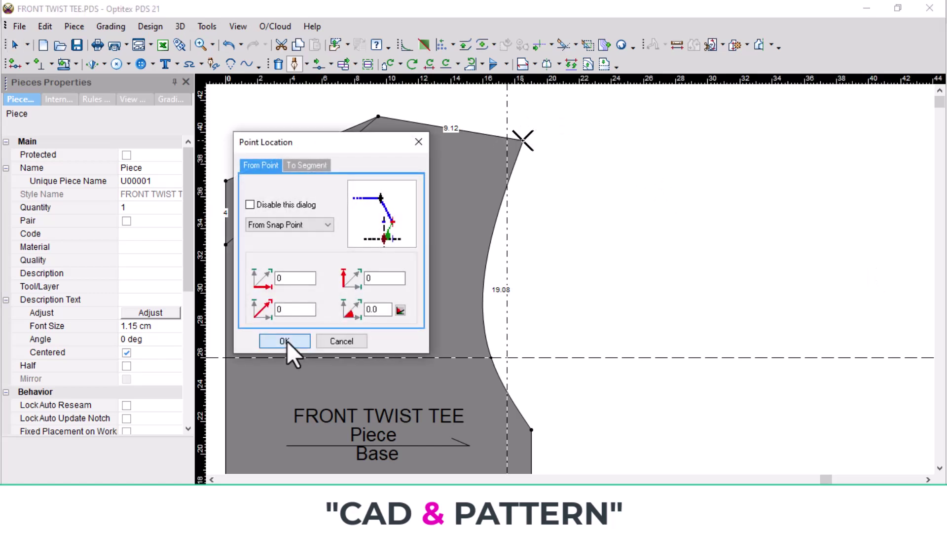
click(285, 341)
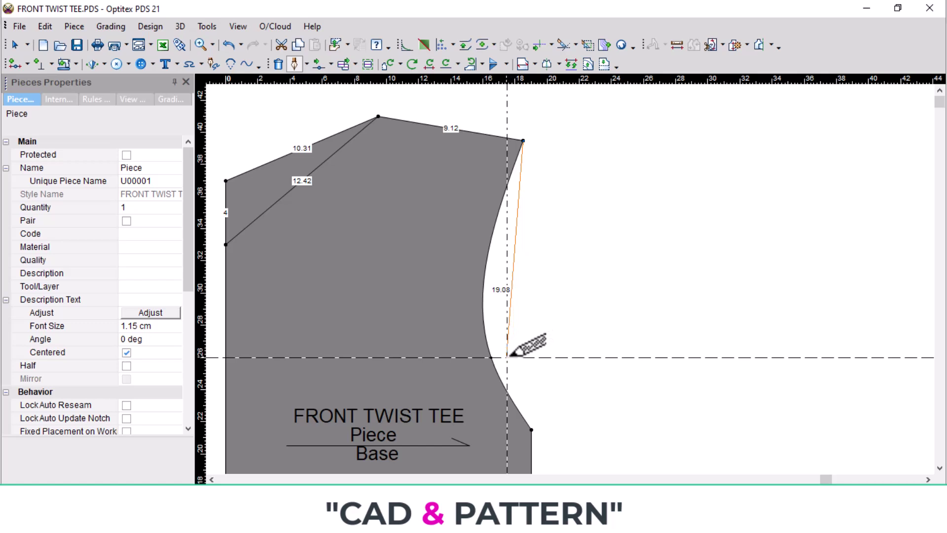
click(508, 357)
key(Return)
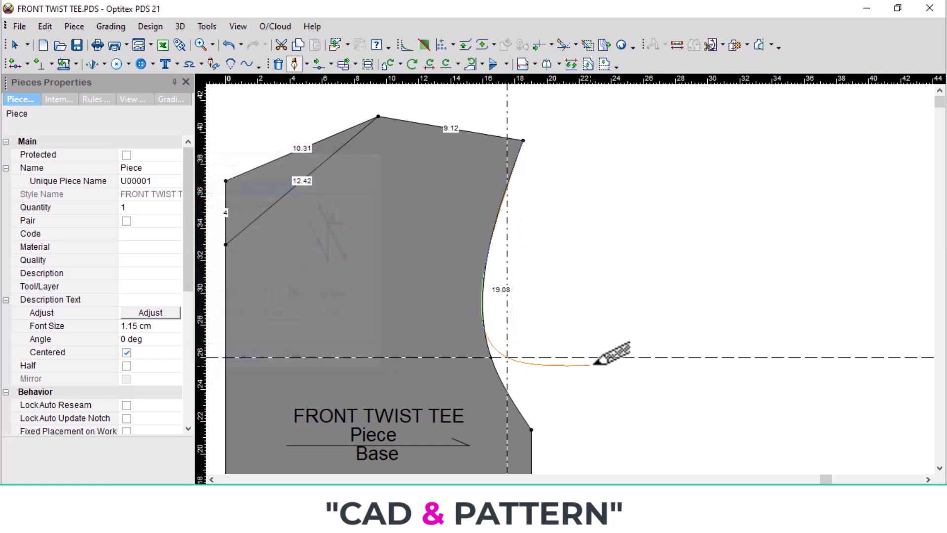
click(531, 429)
key(Return)
right_click(729, 341)
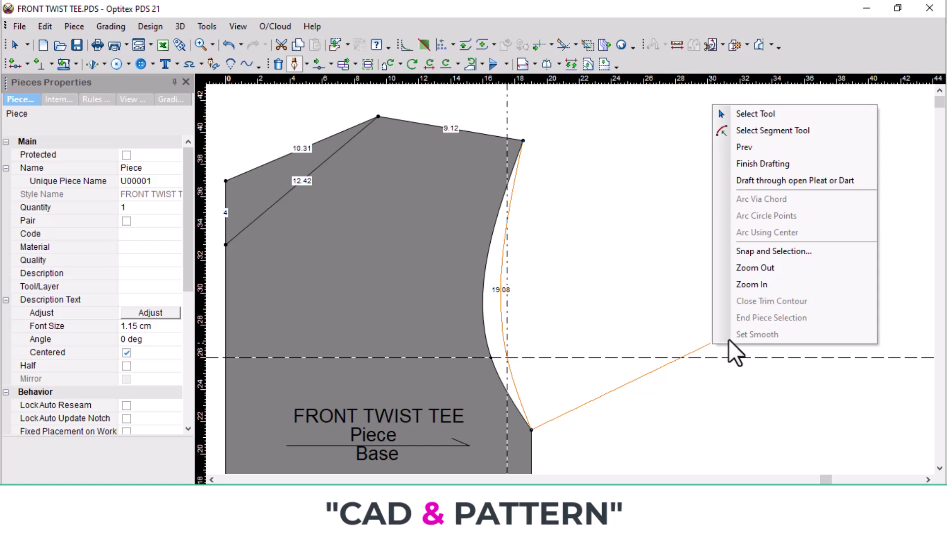
click(829, 116)
Set the piece as a half piece mirrored about its vertical centre line
scroll(393, 431, down, 2)
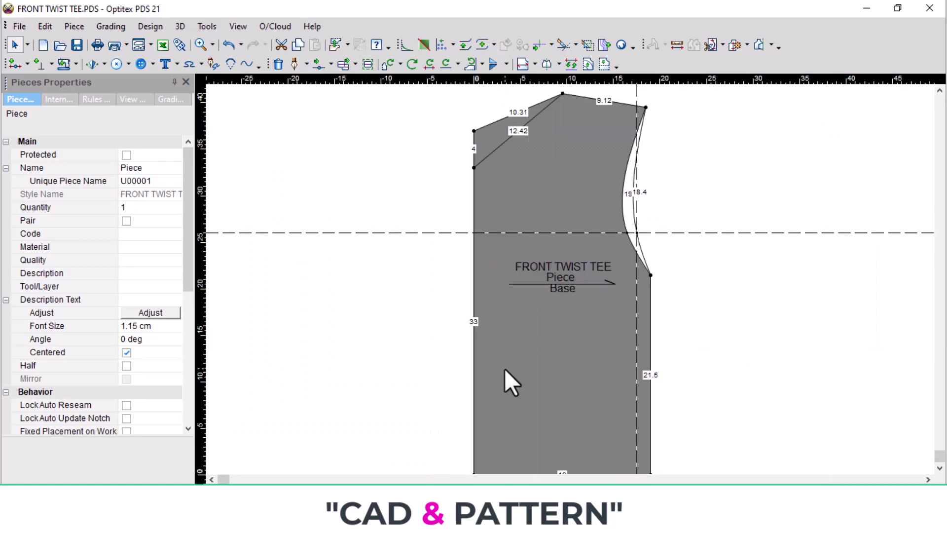
key(h)
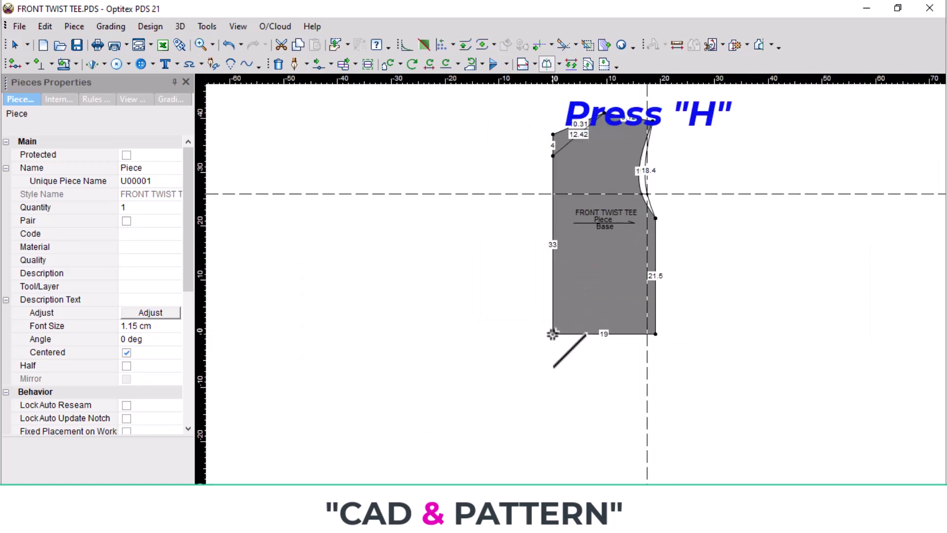
scroll(611, 200, up, 2)
click(527, 296)
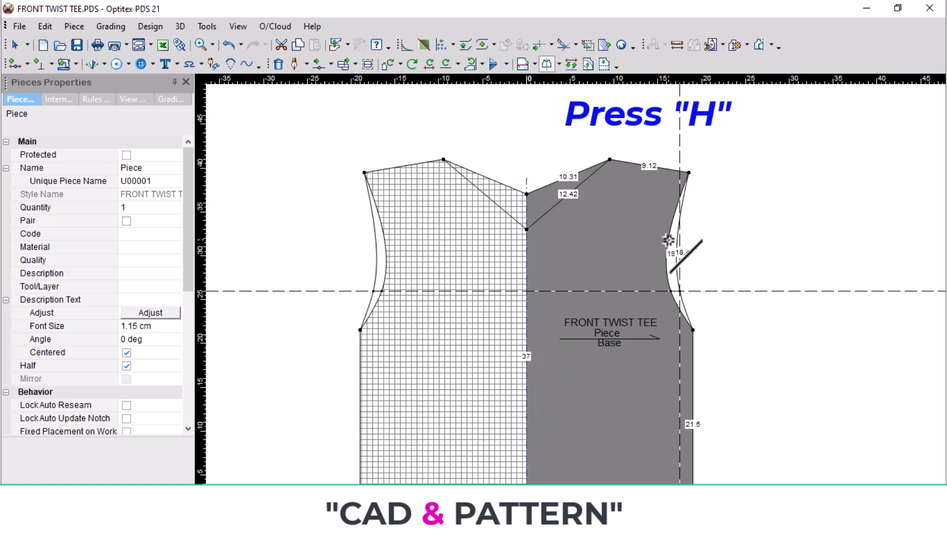
scroll(669, 240, up, 3)
right_click(627, 235)
click(682, 242)
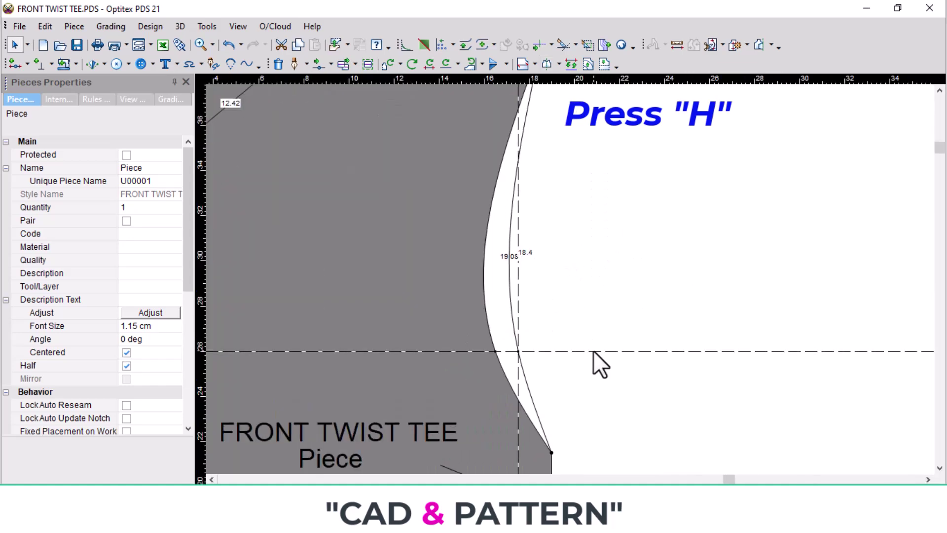
Delete the horizontal and vertical guide lines crossing the armhole
click(594, 351)
click(517, 283)
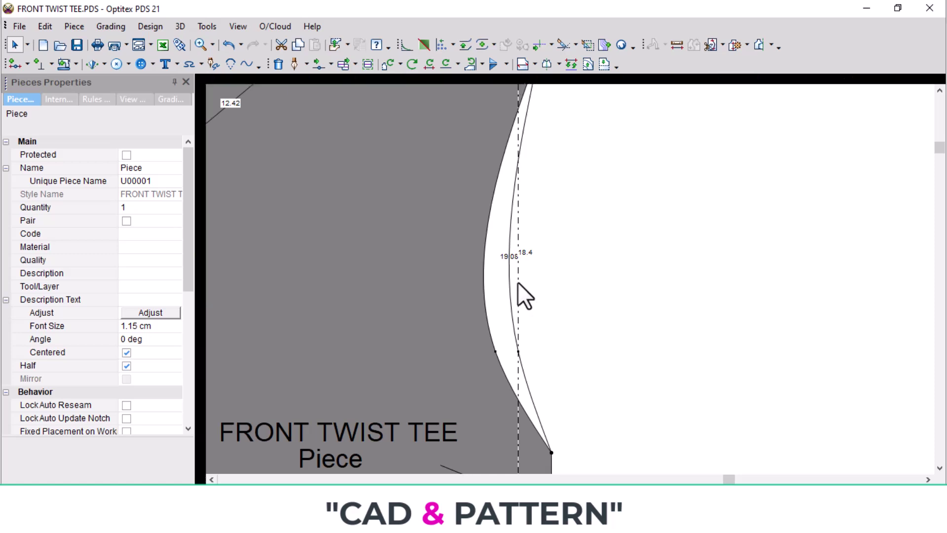
key(Delete)
Reshape the lower front armhole by moving a curve point in beside the underarm point so it meets the side seam nearly horizontally
scroll(518, 408, up, 1)
scroll(574, 274, up, 2)
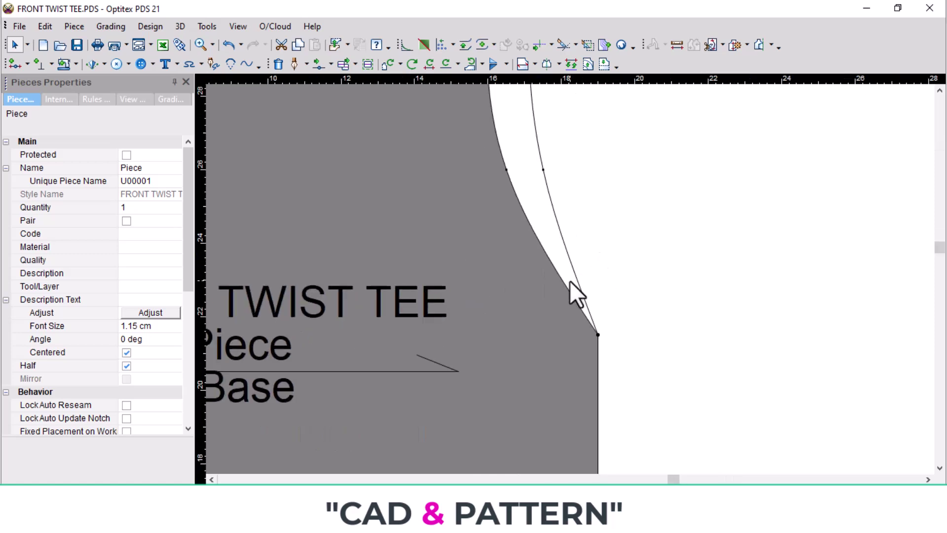
scroll(570, 280, down, 5)
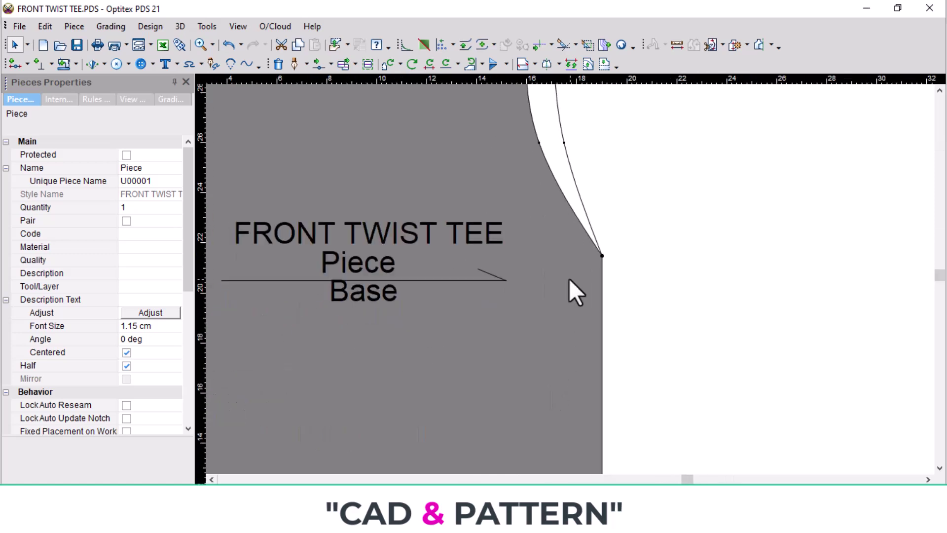
scroll(570, 255, up, 3)
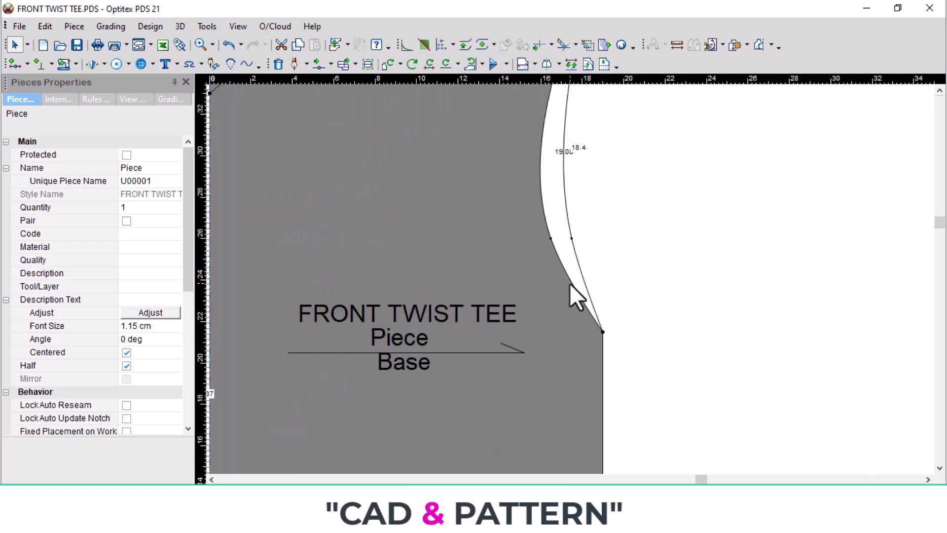
key(m)
scroll(569, 284, up, 1)
click(576, 285)
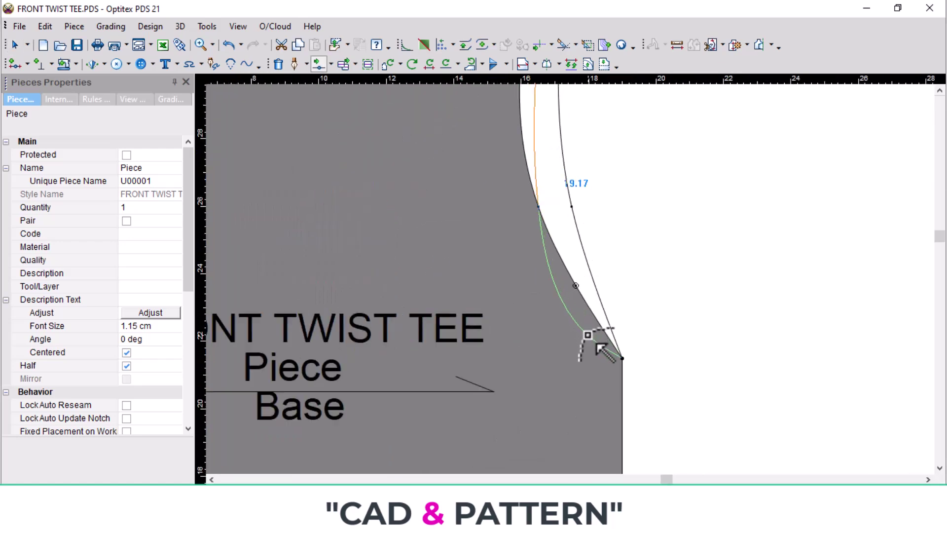
scroll(589, 337, up, 2)
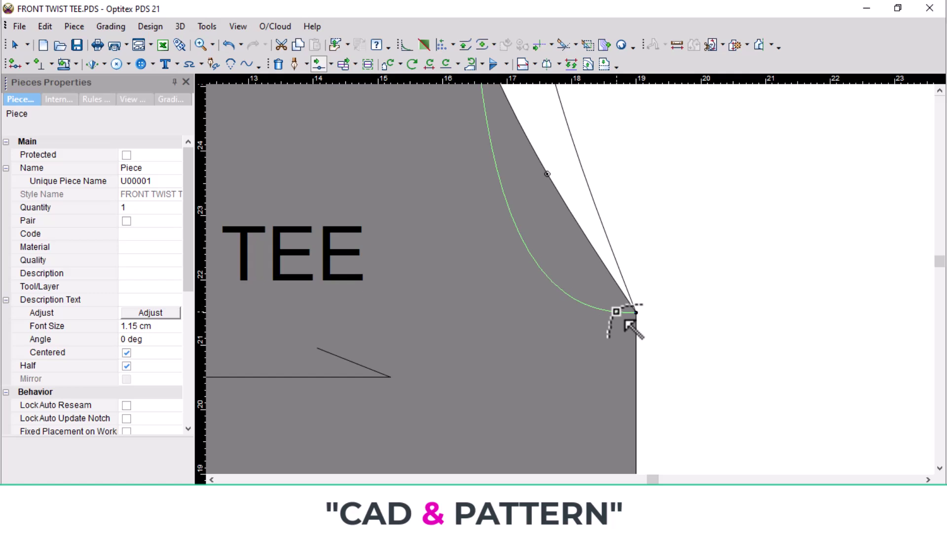
key(Return)
key(Return)
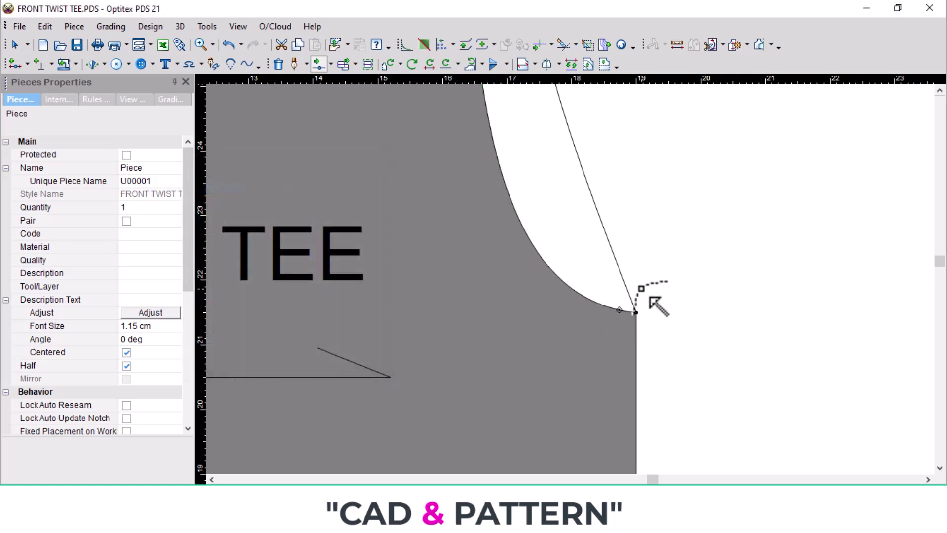
Reshape the lower back armhole line by moving a curve point close to the underarm so it blends into the front armhole
scroll(607, 301, up, 4)
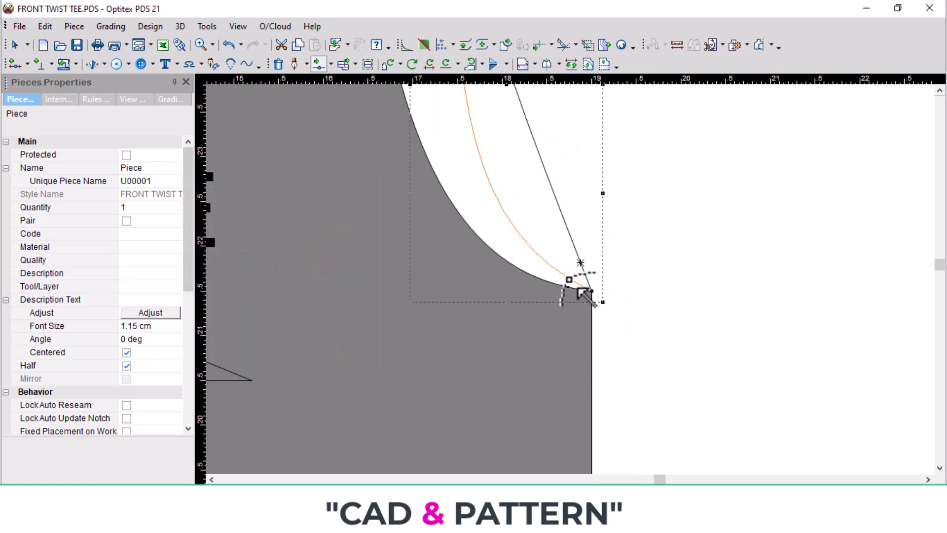
scroll(575, 293, up, 1)
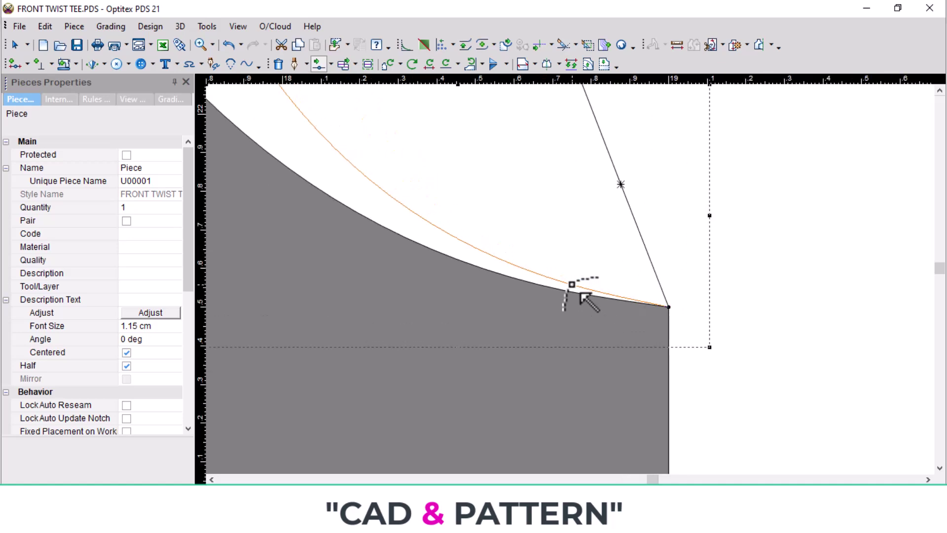
key(Return)
click(241, 360)
scroll(594, 274, down, 6)
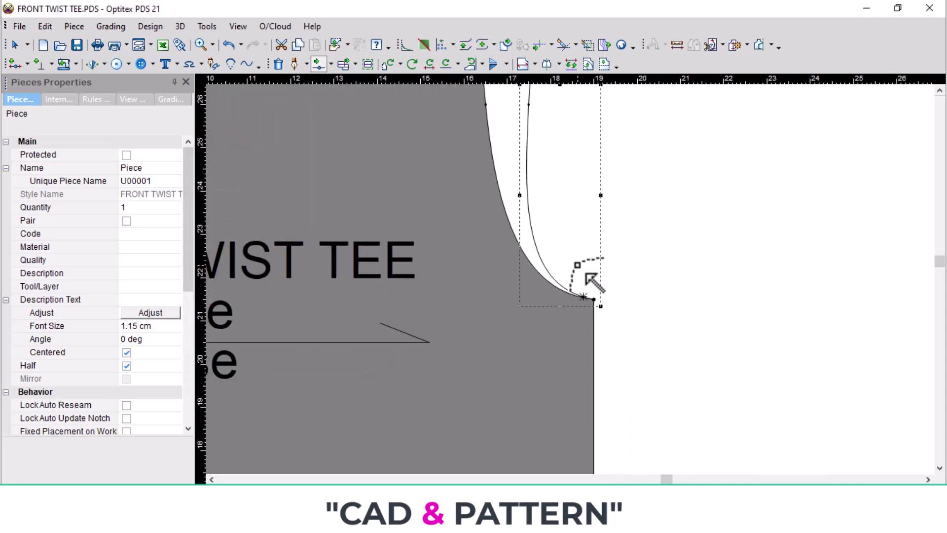
Smooth the upper front armhole by moving a curve point above the across front level about 0.27 cm outward and 0.59 cm up
scroll(585, 274, up, 1)
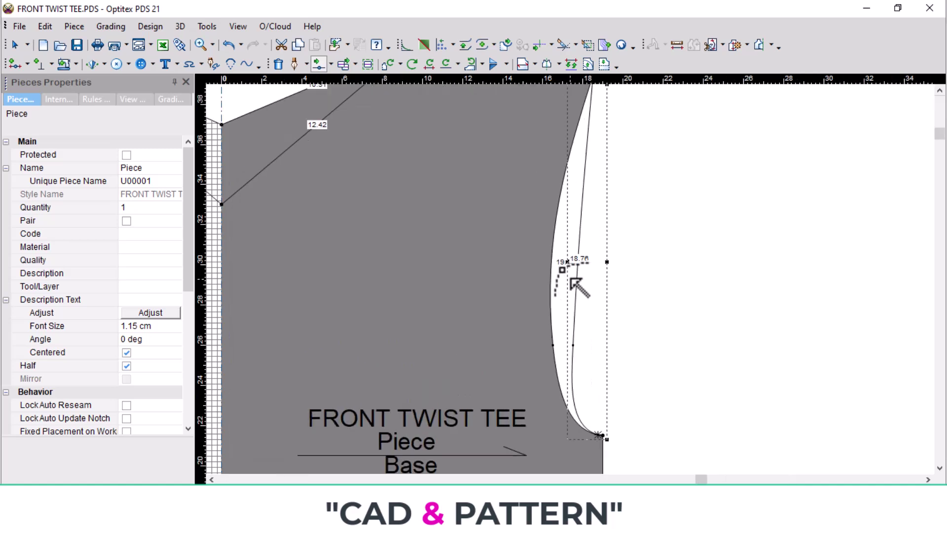
drag(557, 309, 566, 298)
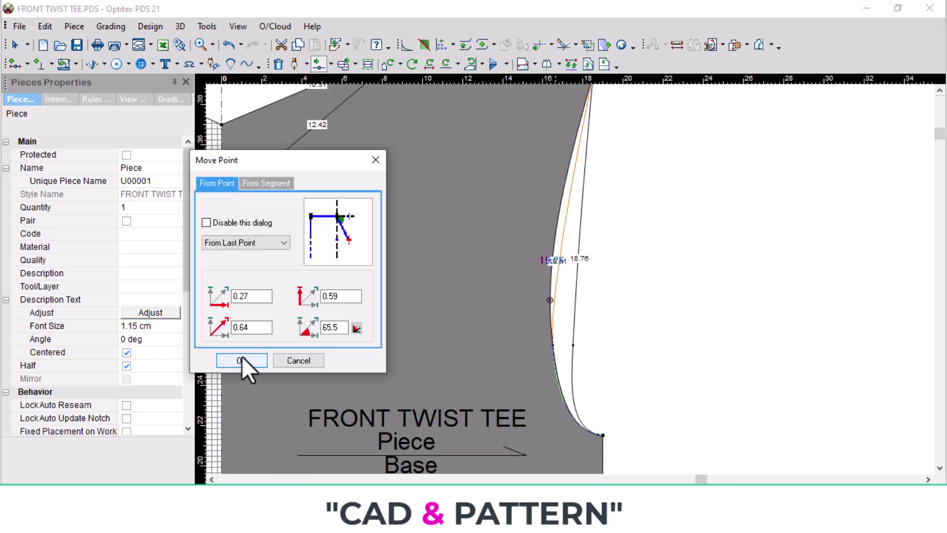
click(241, 360)
Fine-tune the front armhole near the underarm by moving a curve point about 0.02 cm inward and 0.05 cm down
scroll(518, 425, up, 1)
scroll(685, 272, up, 2)
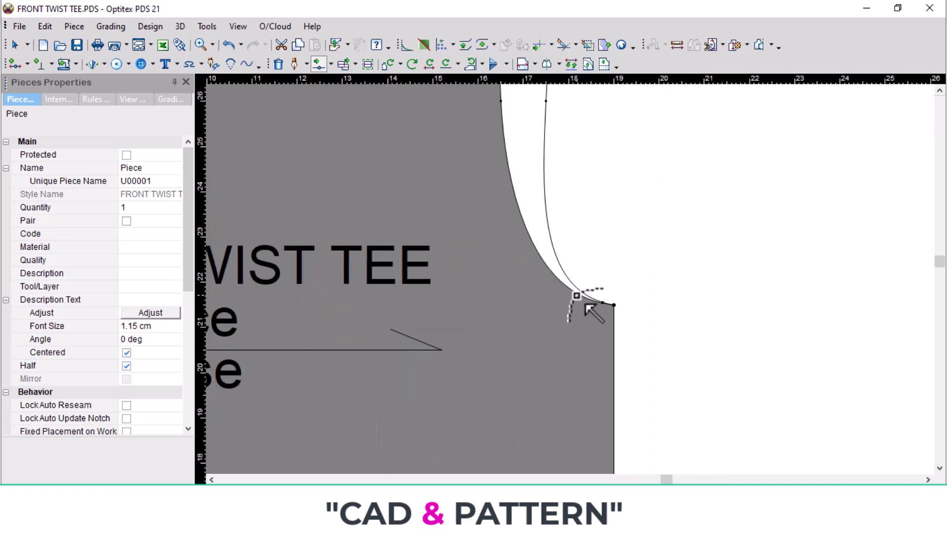
drag(577, 297, 576, 296)
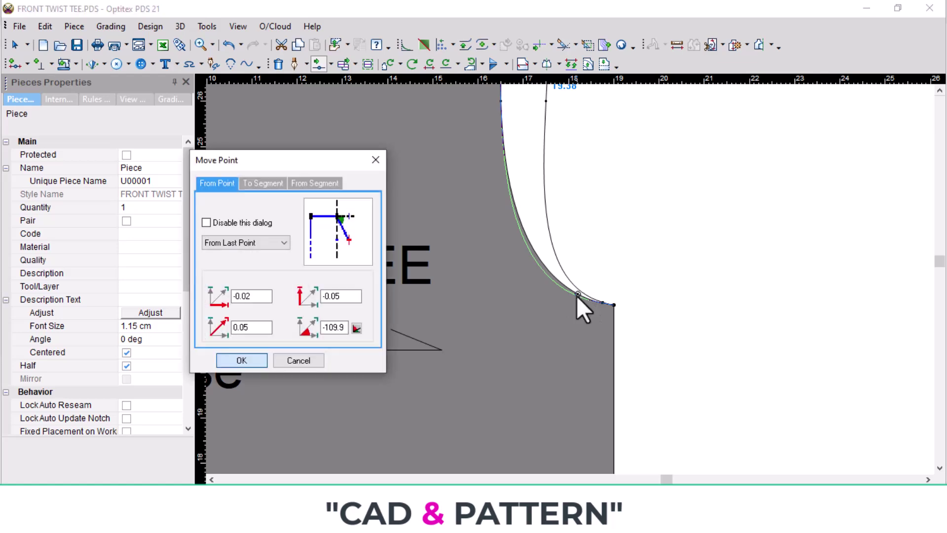
click(241, 360)
scroll(573, 279, up, 3)
scroll(594, 289, down, 6)
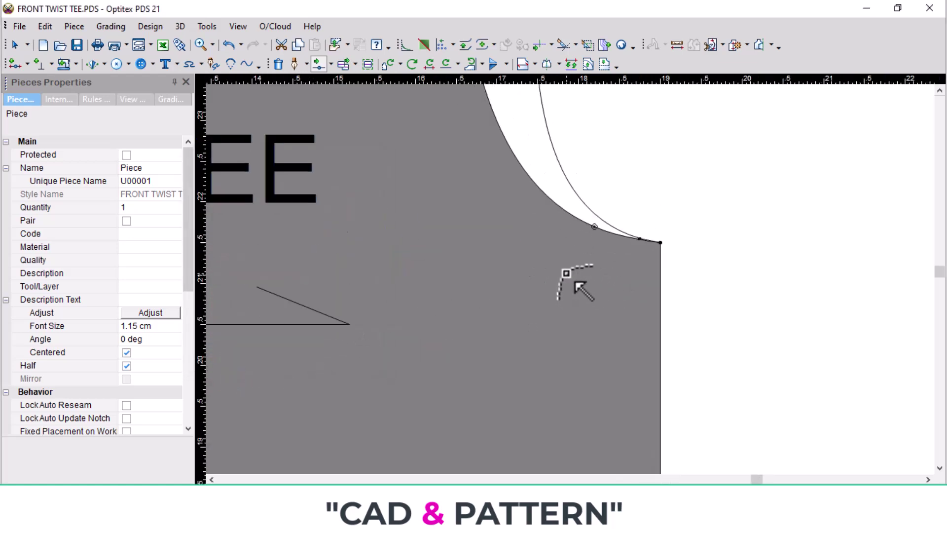
Curve the front neckline into a round scoop about 13.87 cm long using points near centre front, near the shoulder and midway
scroll(792, 285, up, 2)
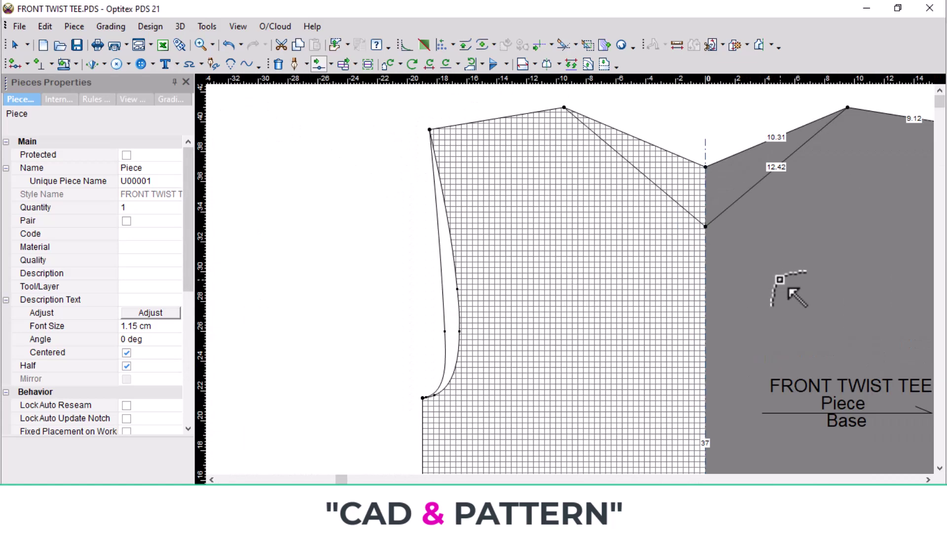
scroll(657, 265, down, 1)
scroll(689, 275, up, 4)
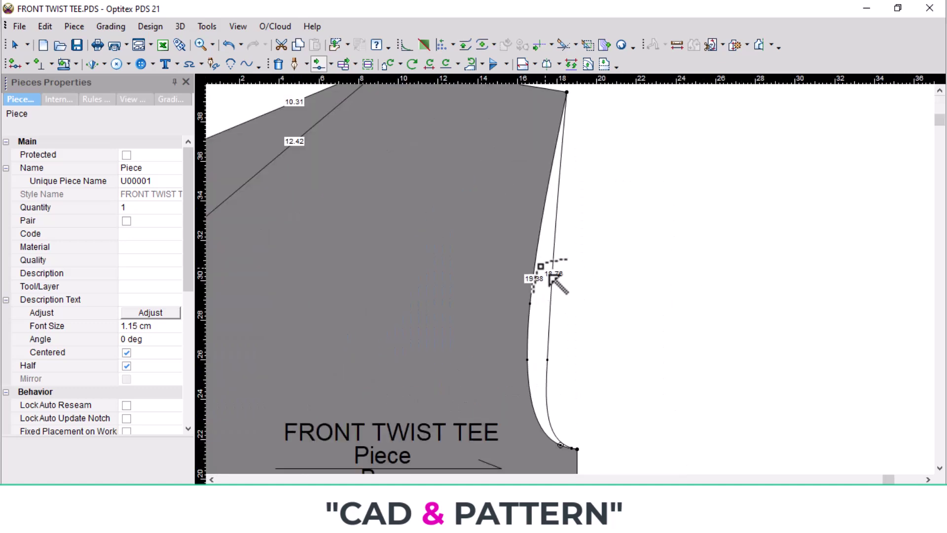
scroll(566, 178, up, 4)
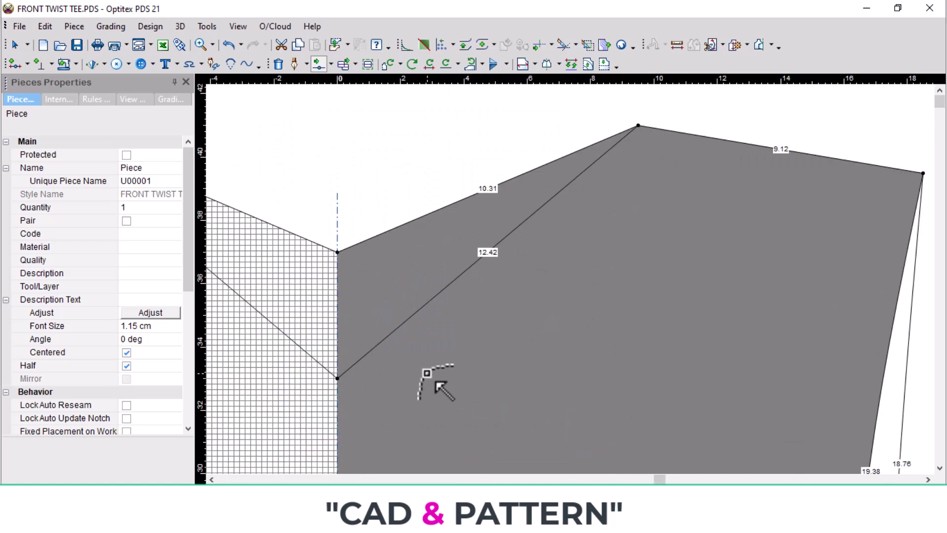
drag(364, 356, 371, 376)
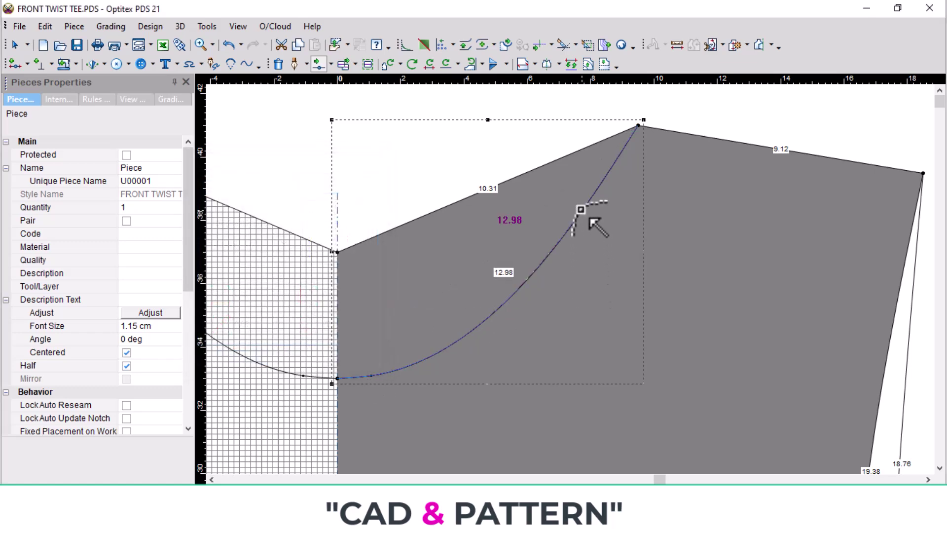
drag(590, 218, 627, 189)
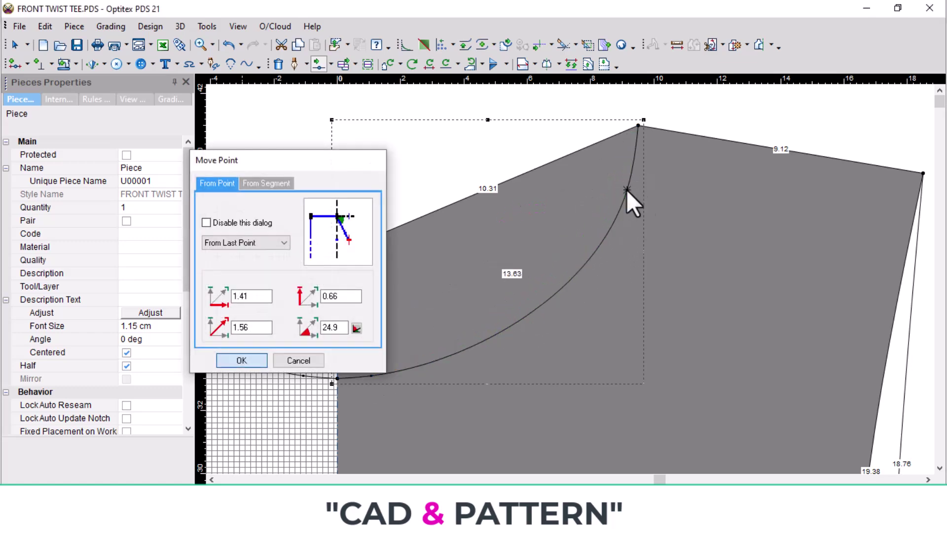
key(Return)
drag(523, 317, 522, 332)
key(Return)
Refine the front neckline by levelling the curve point near centre front and moving the middle point slightly outward, to about 13.92 cm long
scroll(432, 370, up, 2)
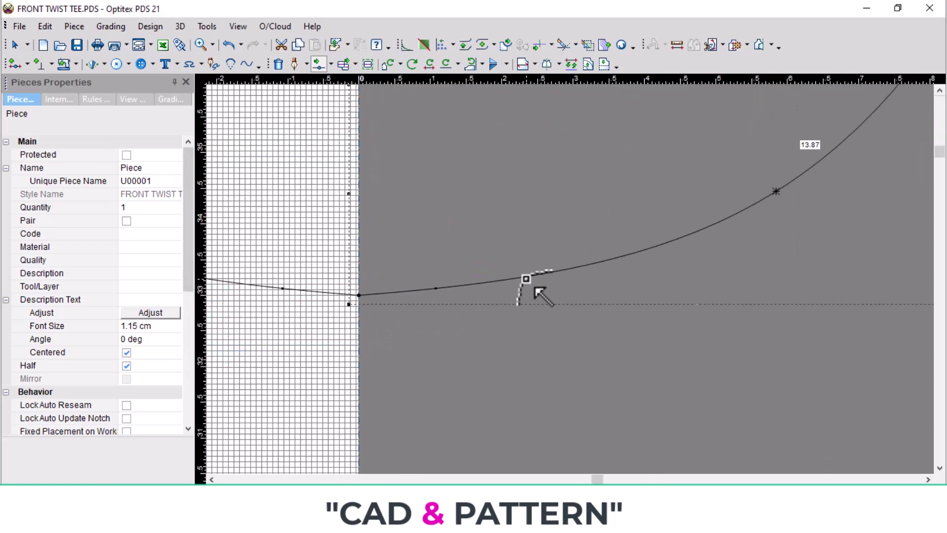
drag(442, 298, 440, 302)
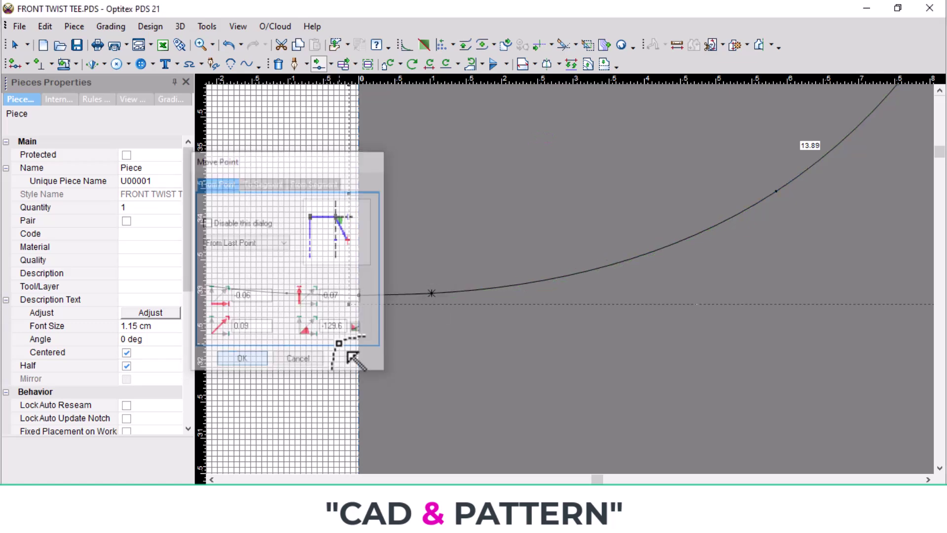
key(Return)
scroll(567, 306, down, 4)
scroll(598, 217, up, 2)
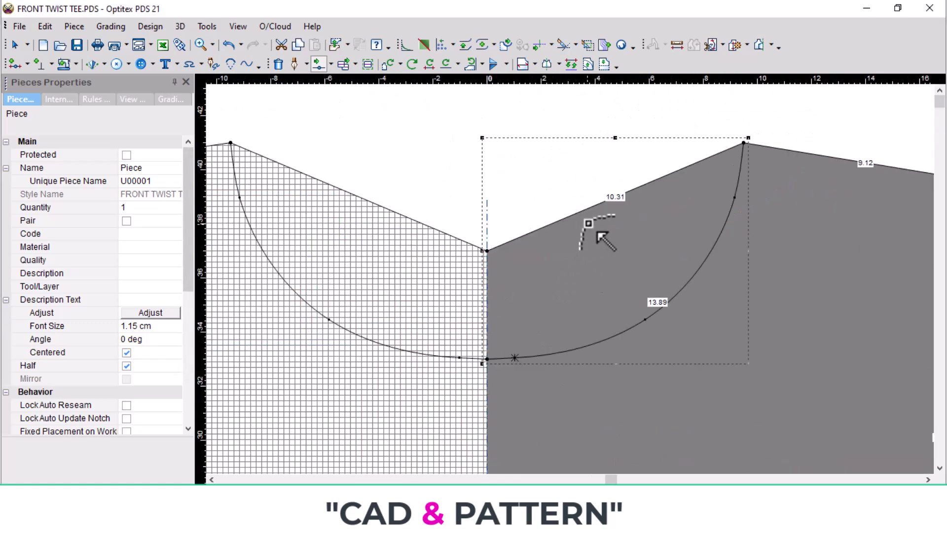
scroll(701, 286, up, 2)
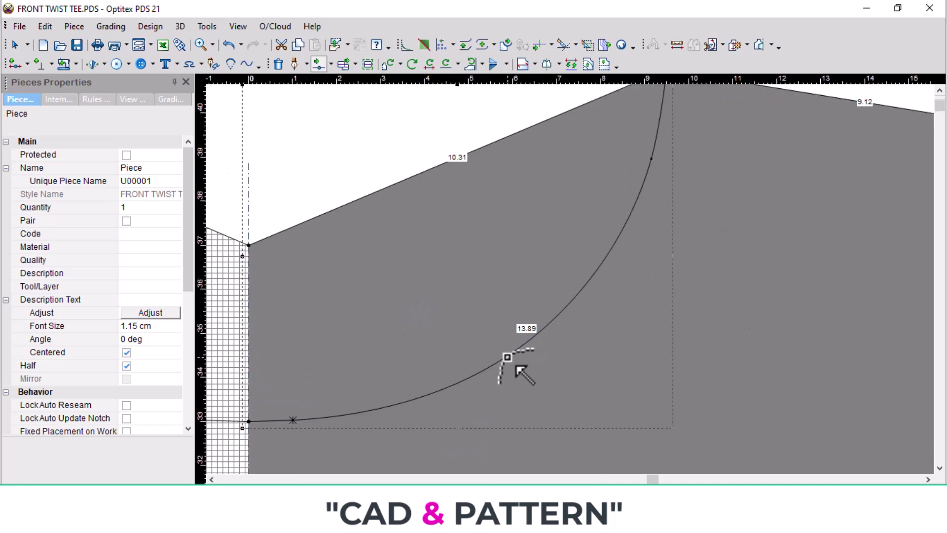
drag(506, 356, 519, 350)
click(247, 352)
Curve the back neckline with a point near centre back so it crosses the centre line horizontally, about 10.46 cm long
scroll(587, 269, down, 3)
scroll(584, 222, up, 4)
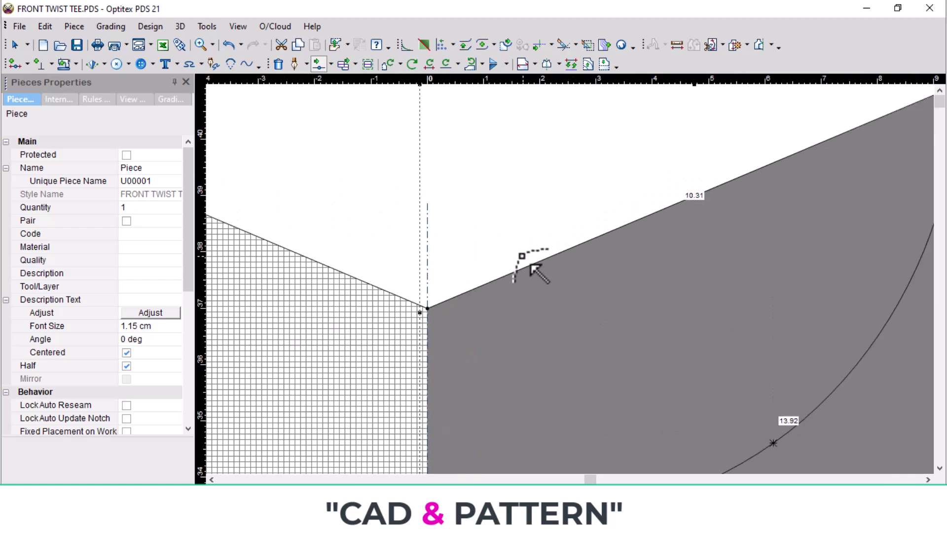
drag(506, 280, 480, 305)
key(Return)
scroll(616, 251, down, 2)
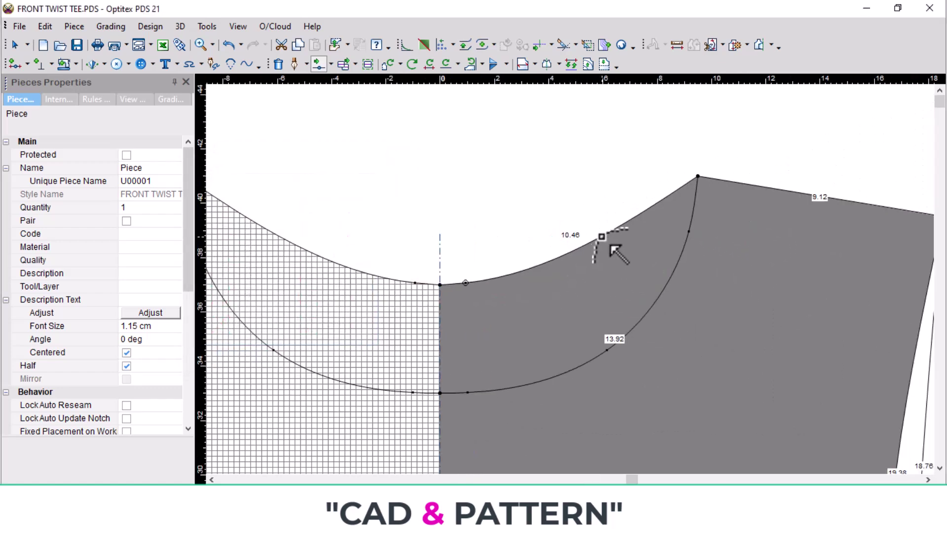
Refine the back neckline by moving its outer curve point 1.99 cm outward and 0.58 cm up, and levelling the point near centre back
drag(612, 246, 655, 222)
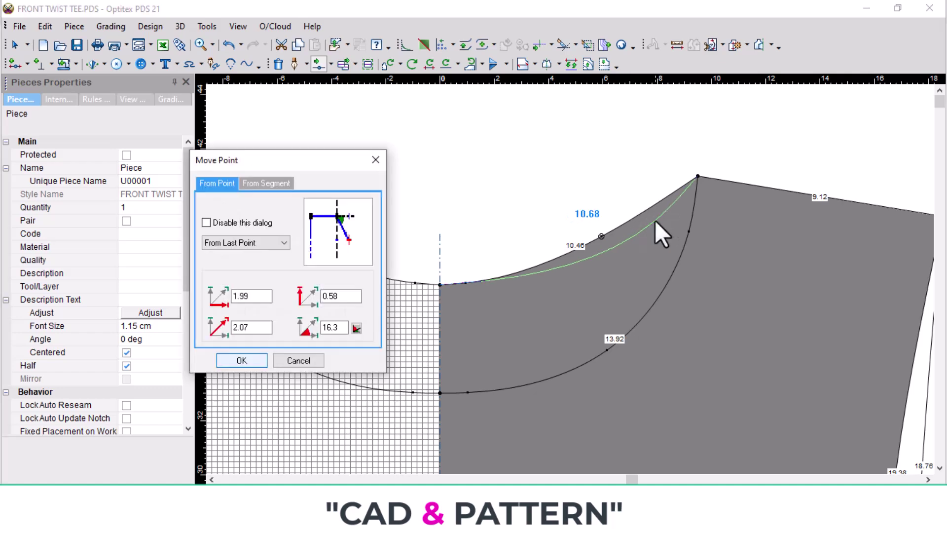
key(Return)
scroll(482, 301, up, 3)
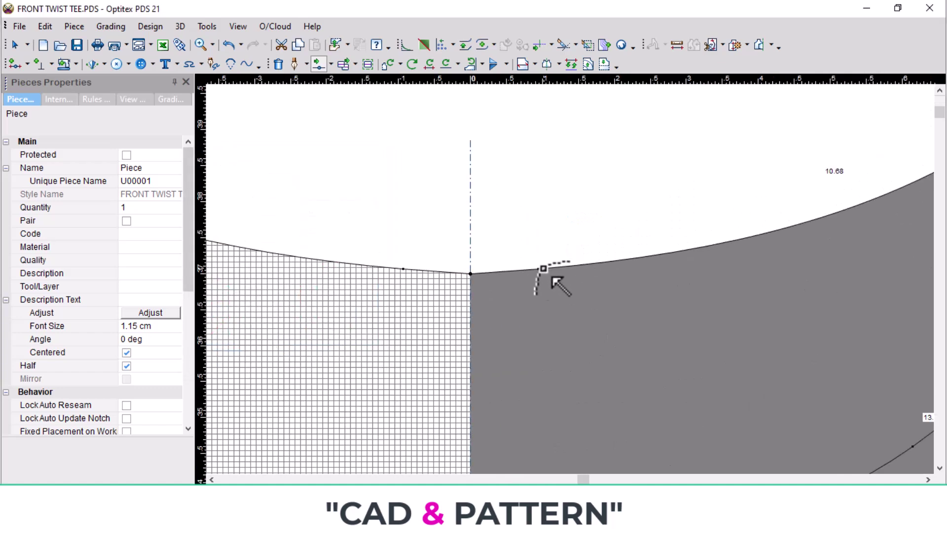
drag(543, 269, 542, 271)
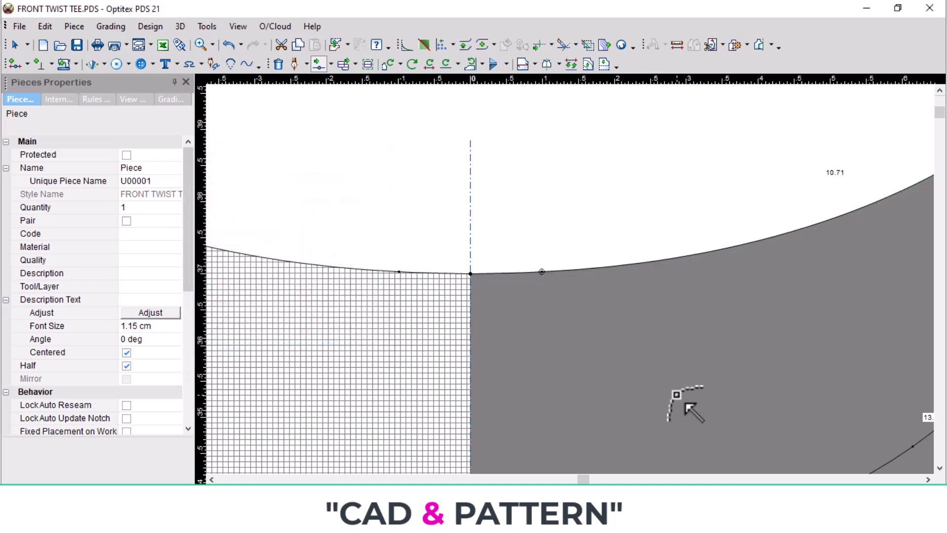
Mirror the piece across the shoulder seam, from the neck point to the shoulder tip, to compare the neckline flow
scroll(686, 405, down, 3)
scroll(573, 282, up, 4)
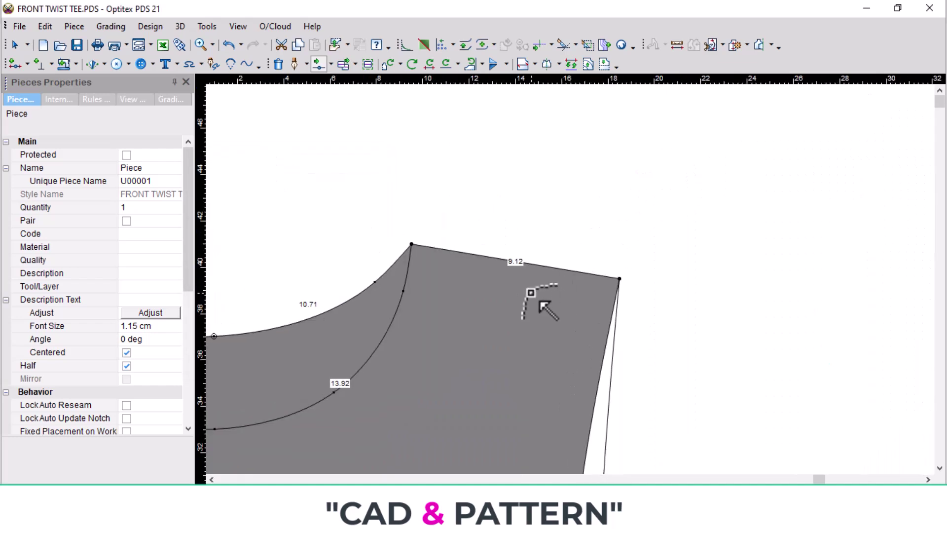
key(h)
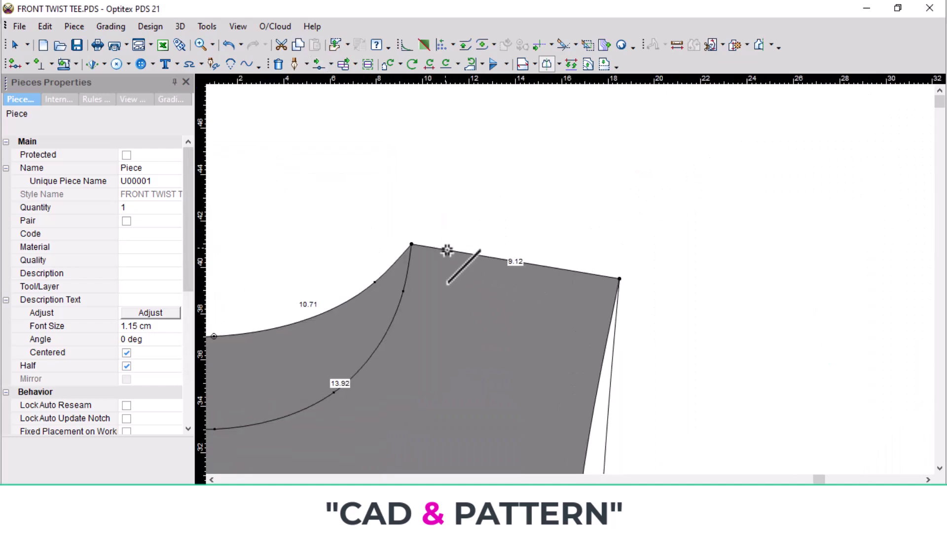
click(412, 245)
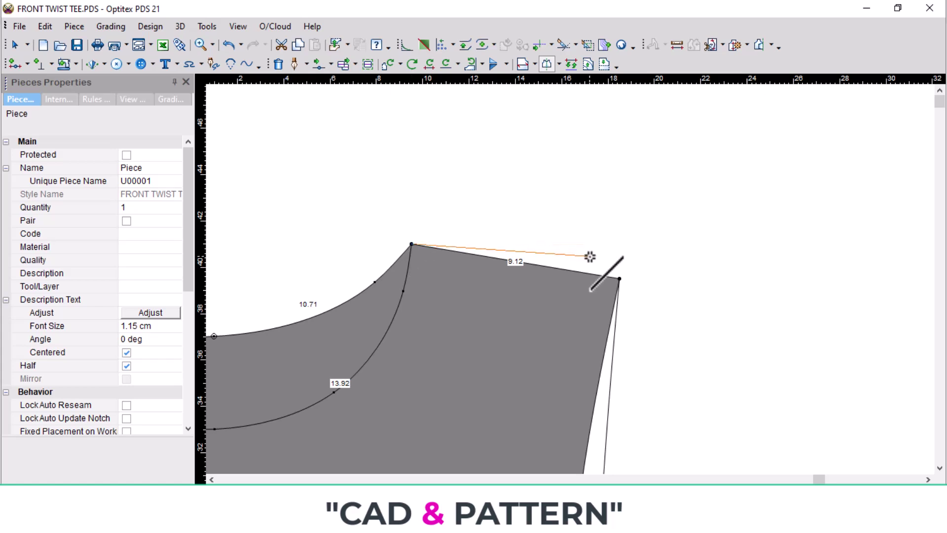
click(619, 280)
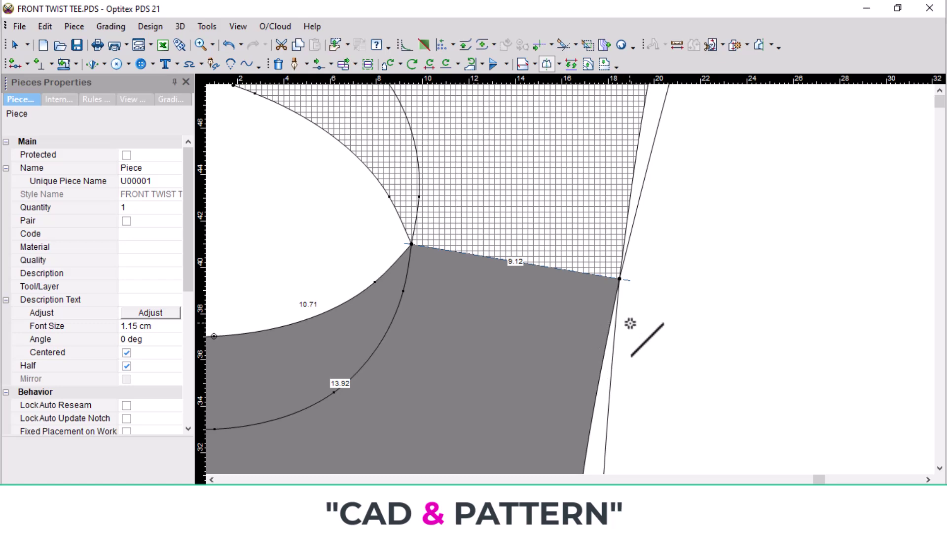
Move the back neckline's outer curve point close to the neck point for a smooth shoulder transition, making the curve about 10.9 cm long
scroll(419, 254, up, 3)
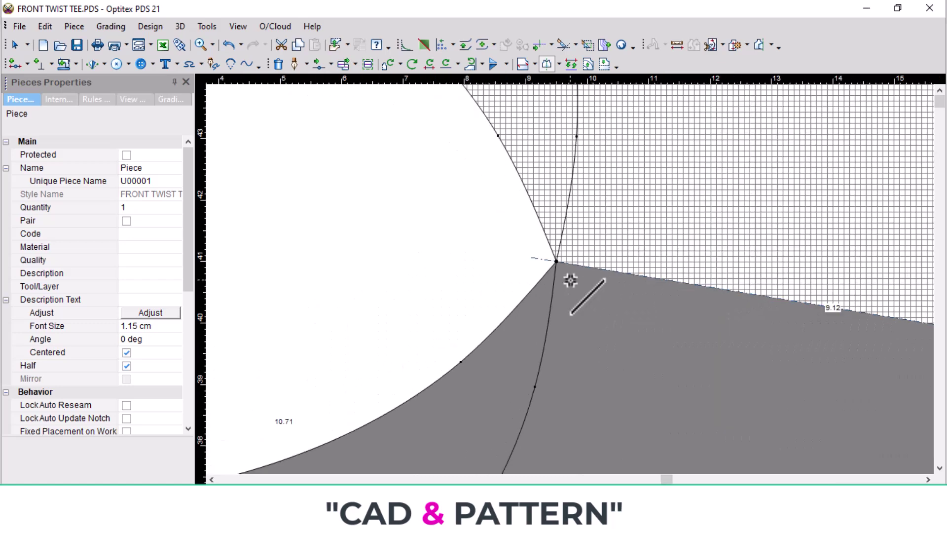
key(m)
scroll(552, 297, up, 1)
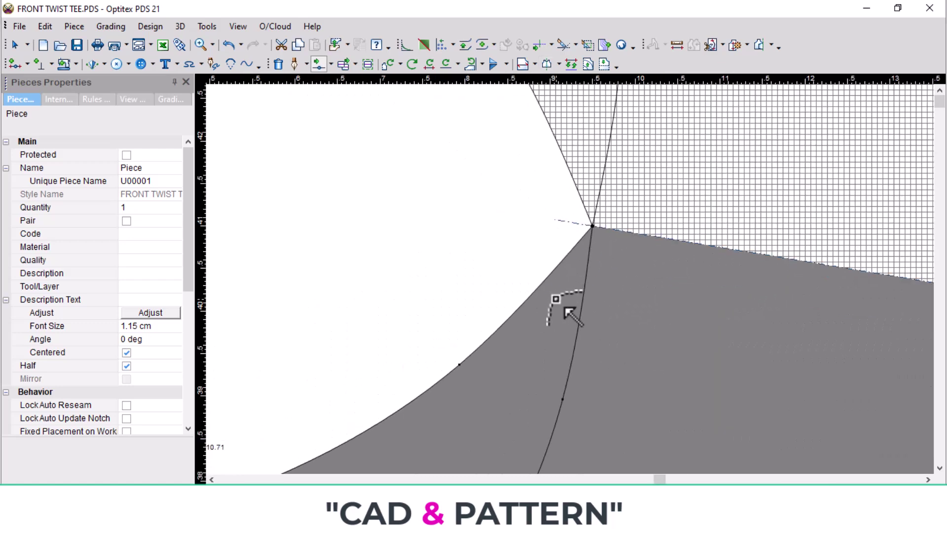
click(460, 365)
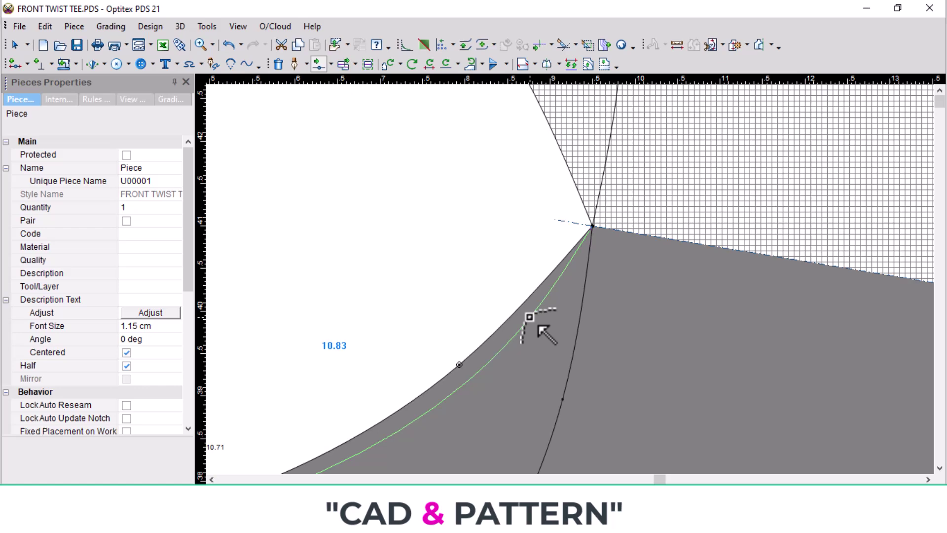
click(569, 272)
click(304, 360)
scroll(566, 303, down, 3)
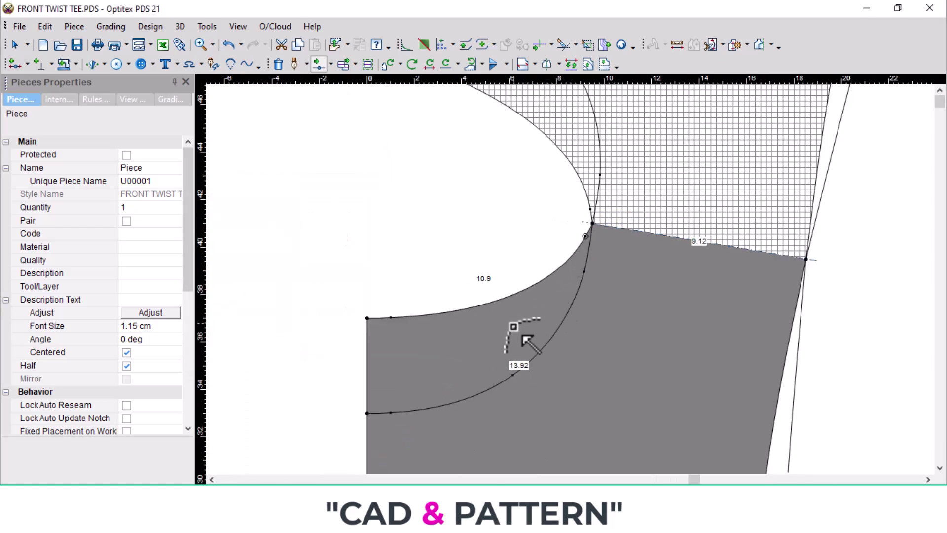
Restore the centre mirror by setting the half line from the hem at centre up to the back neck point
scroll(566, 399, down, 3)
scroll(568, 316, down, 3)
key(h)
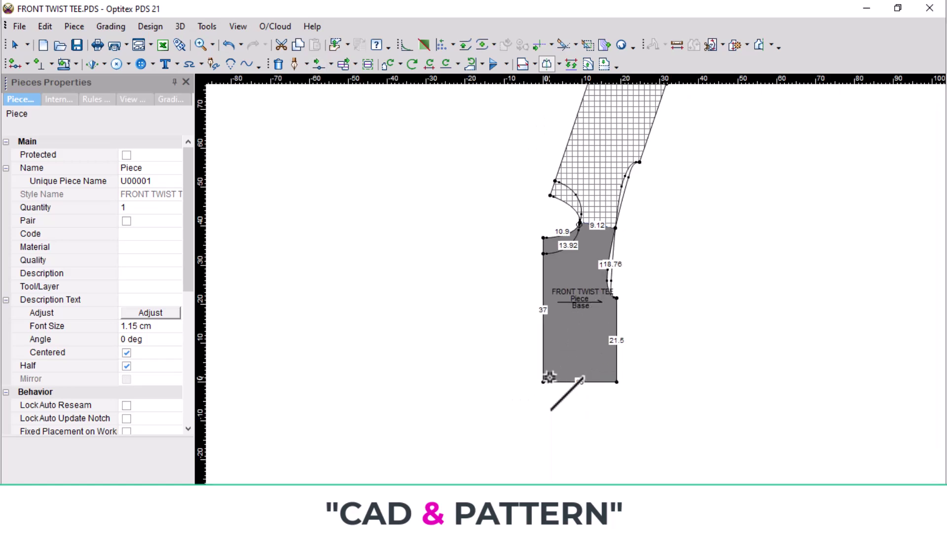
click(543, 382)
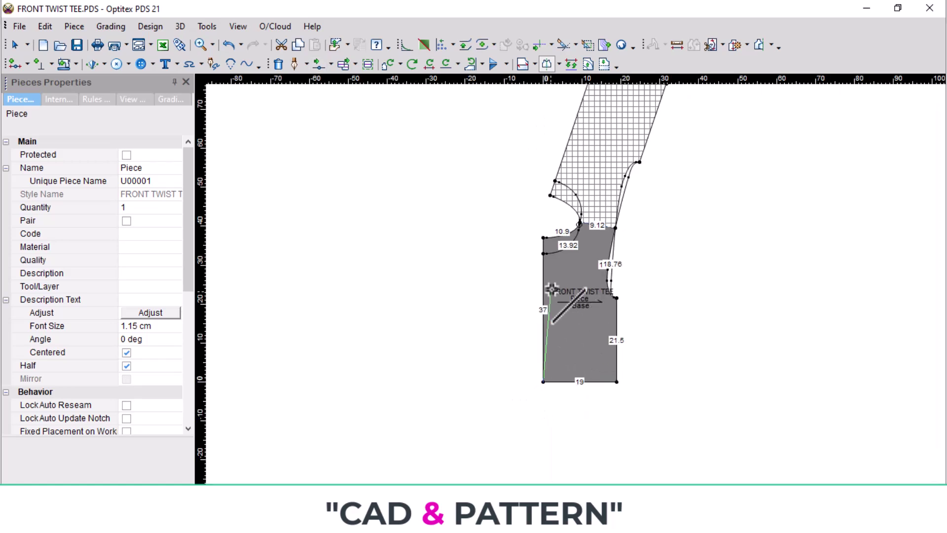
click(543, 237)
scroll(571, 275, up, 3)
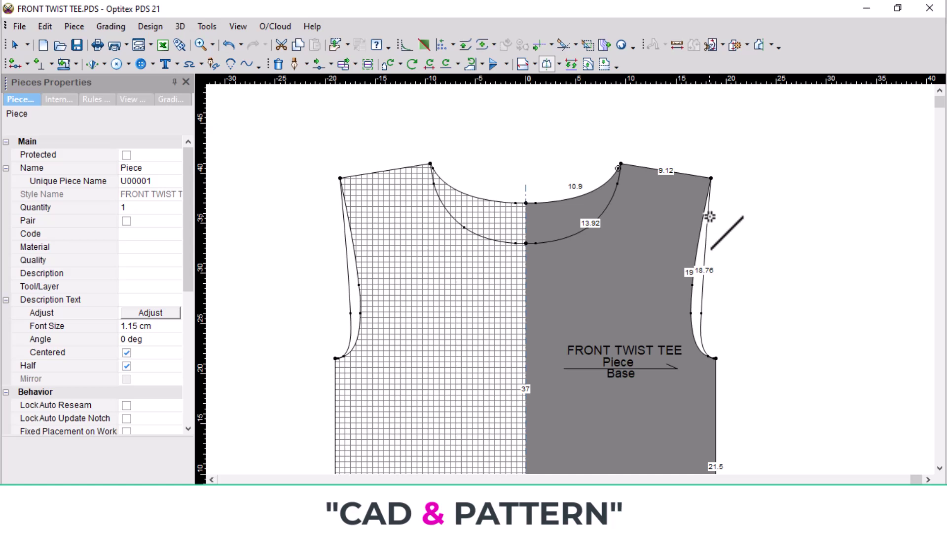
scroll(641, 299, down, 2)
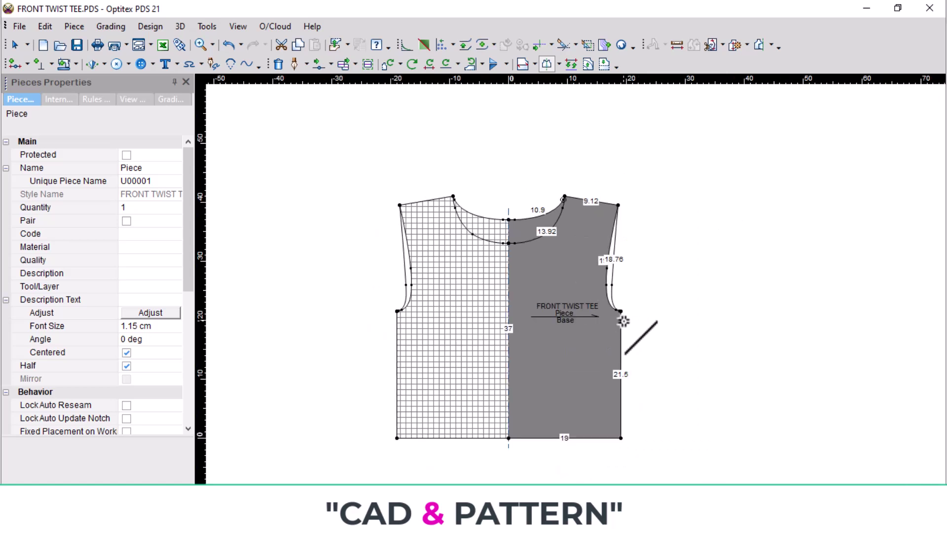
scroll(628, 322, up, 2)
scroll(496, 237, down, 2)
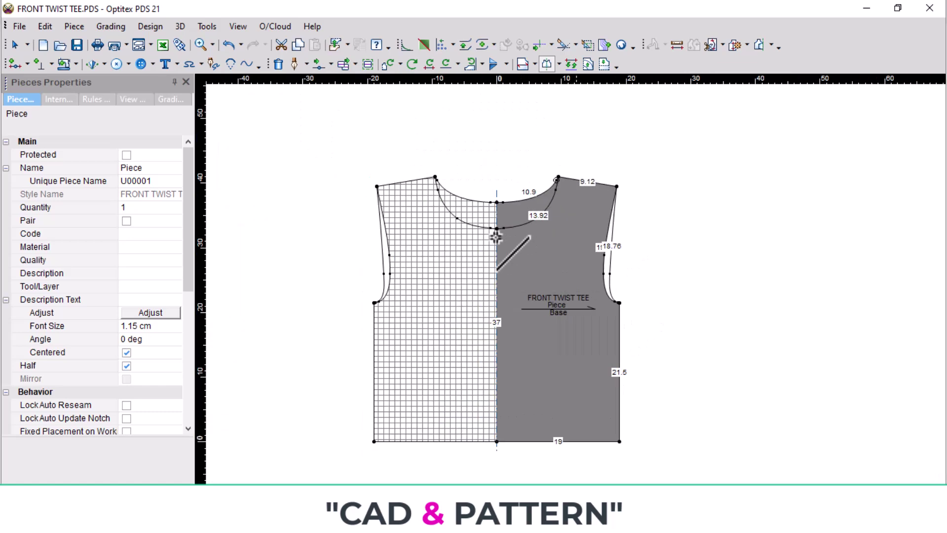
scroll(624, 300, up, 2)
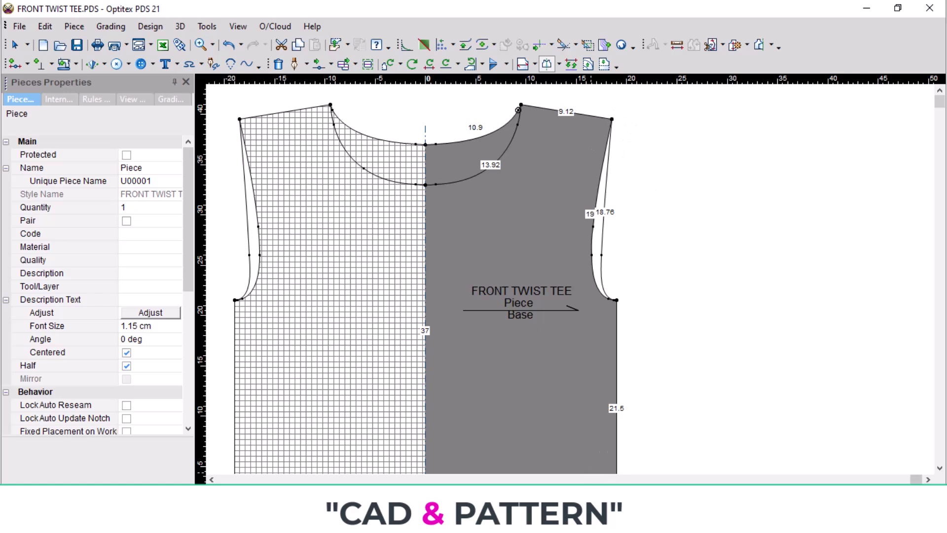
Switch to Calculator and subtract the shoulder length, rounded to 9 cm, from the 16 cm sleeve length
click(572, 522)
click(755, 419)
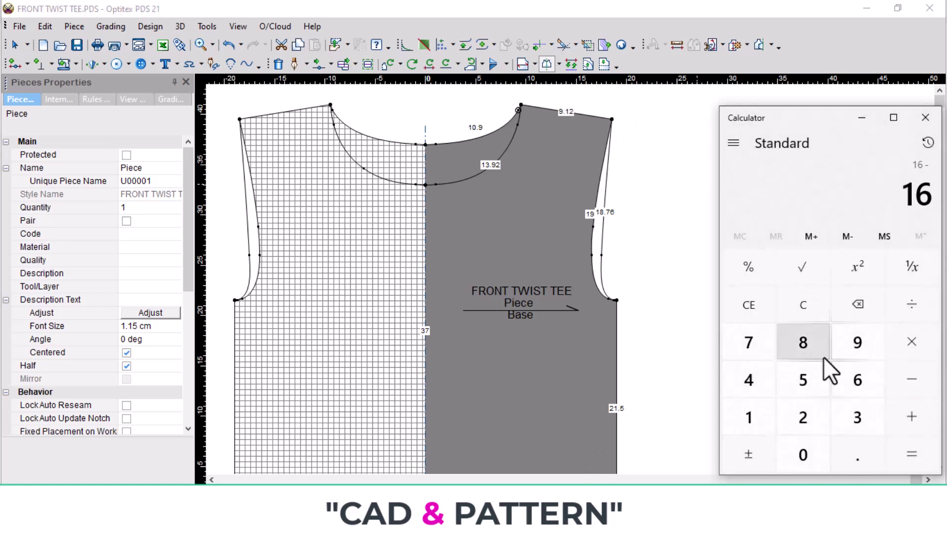
click(857, 342)
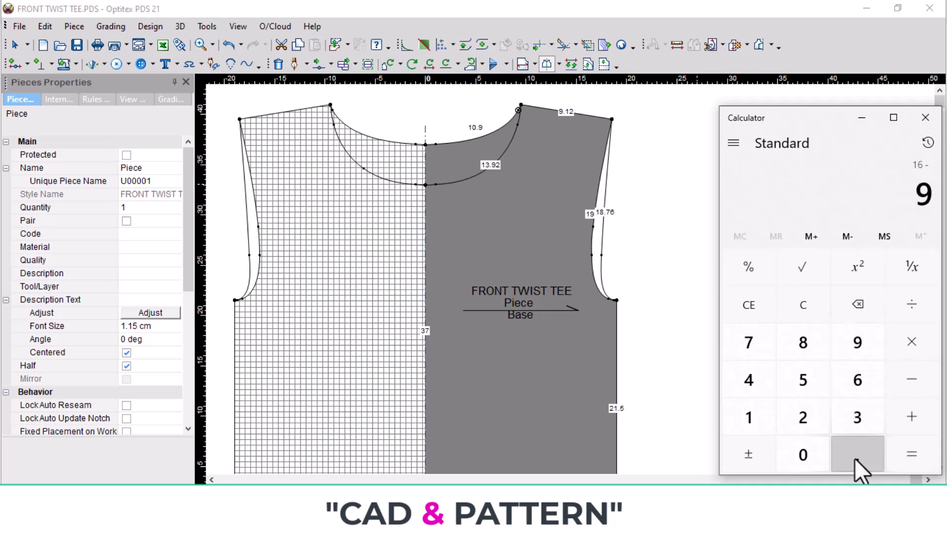
click(854, 457)
click(747, 418)
click(806, 418)
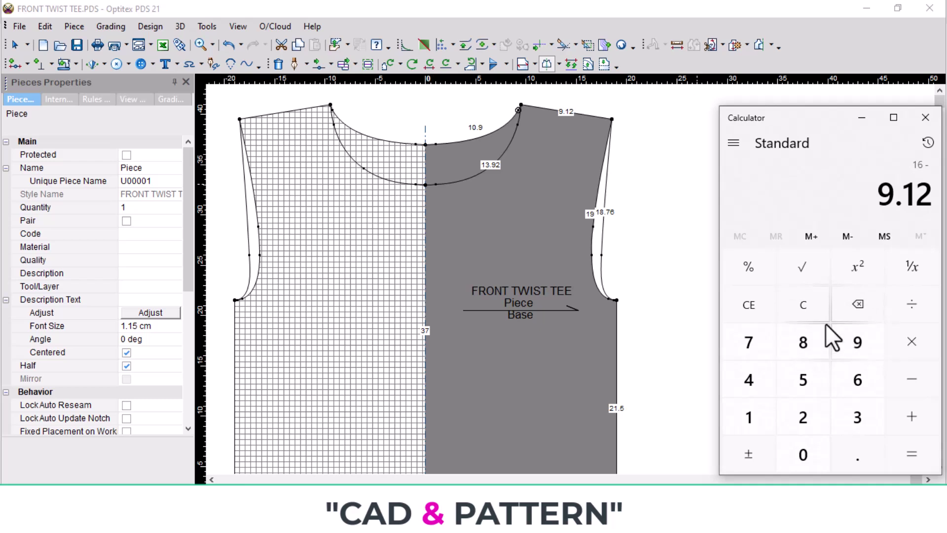
click(812, 307)
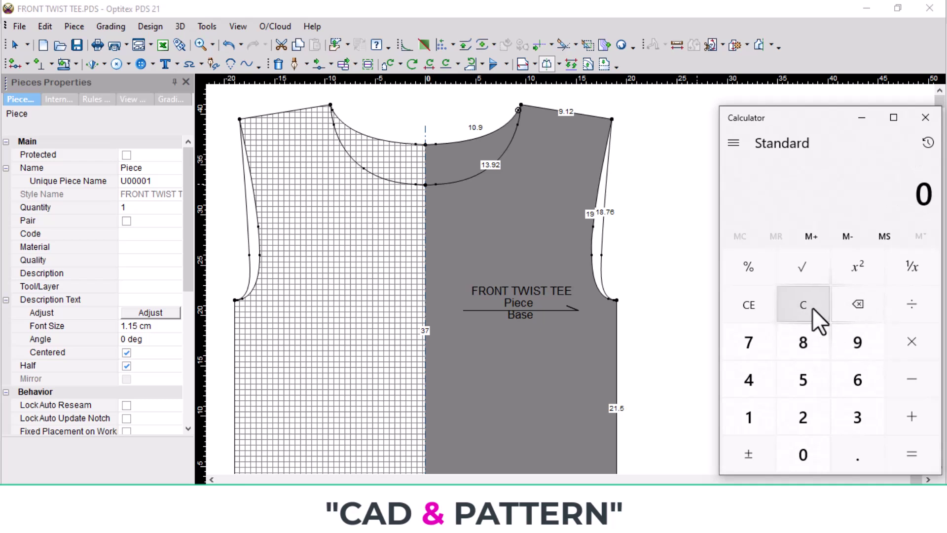
click(772, 421)
click(851, 390)
click(858, 342)
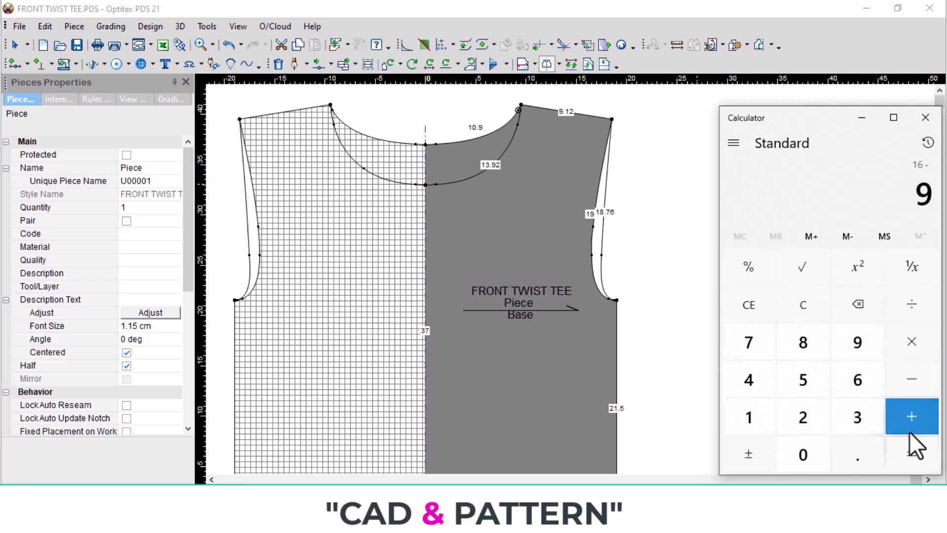
click(909, 425)
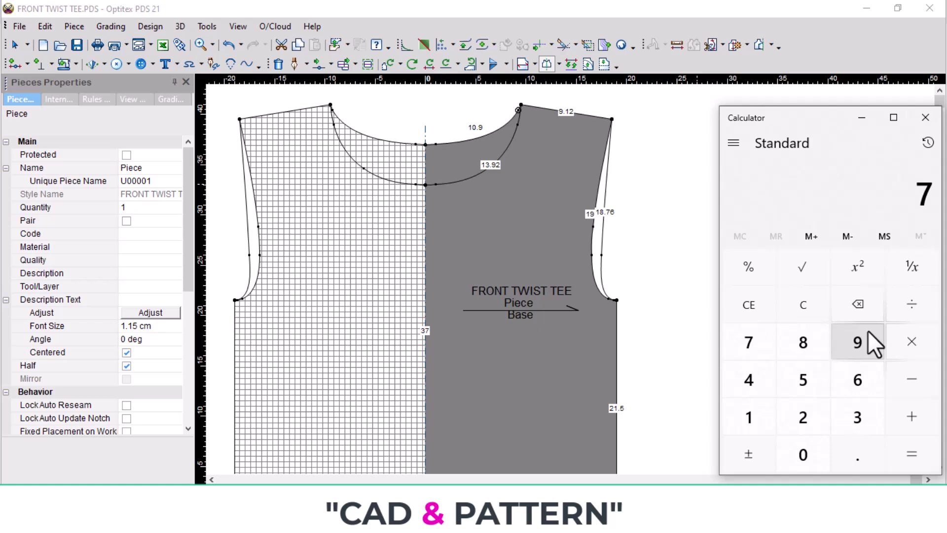
click(862, 118)
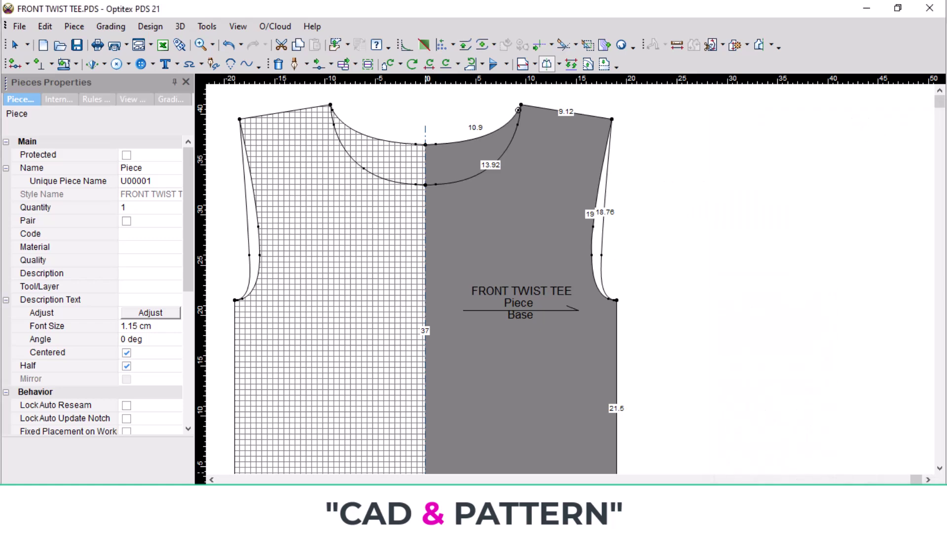
Switch to the tech pack PDF and check the XS sleeve and armhole measurements against the calculation
click(476, 519)
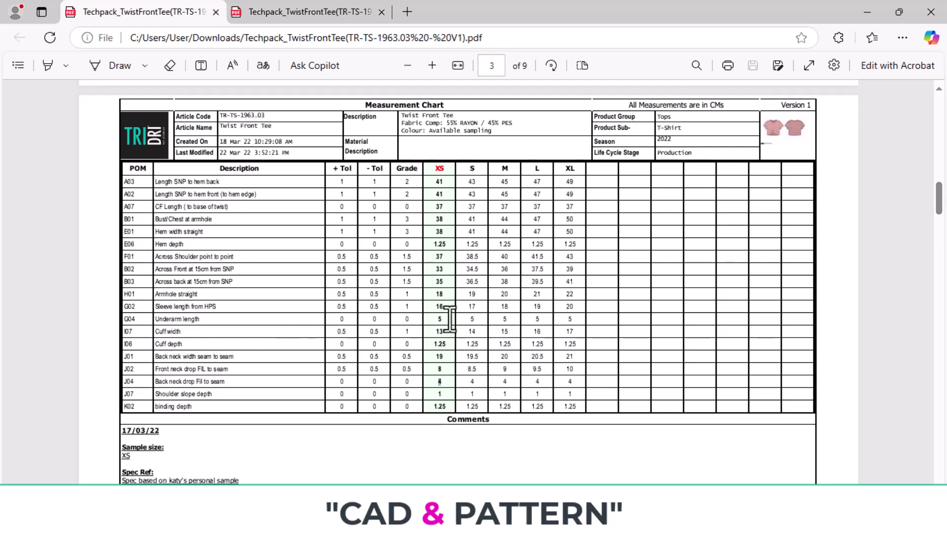
click(713, 519)
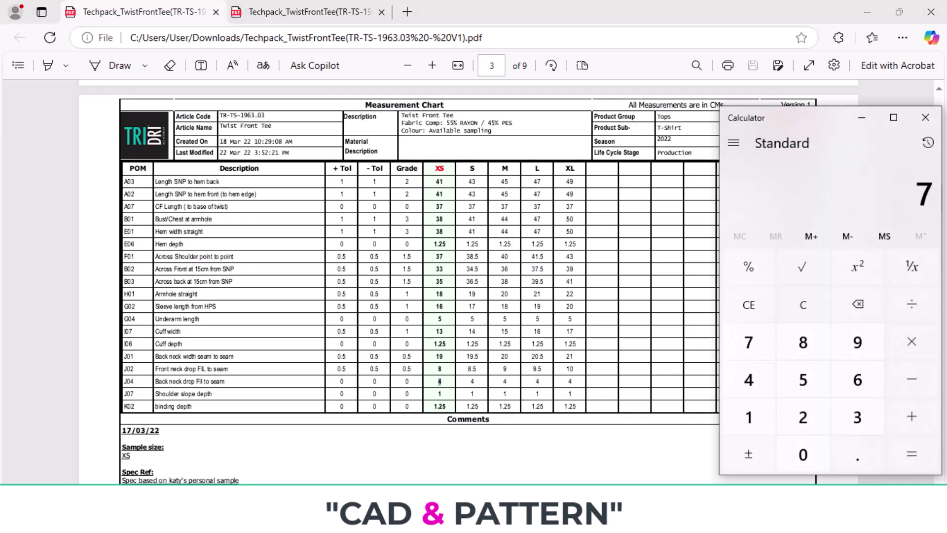
click(710, 519)
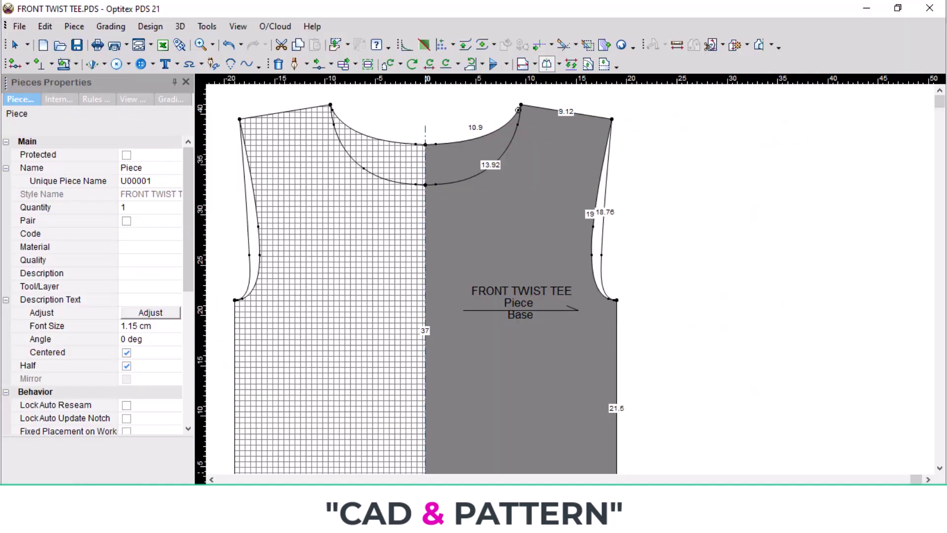
Create a rectangular sleeve piece 18 cm long and 7 cm wide, and place it beside the body's armhole
right_click(716, 186)
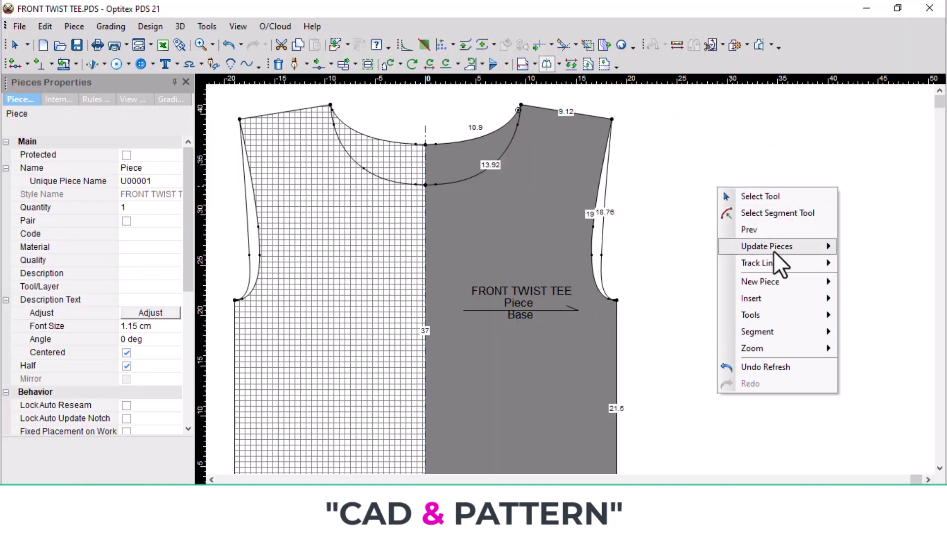
mouse_move(757, 280)
click(697, 290)
key(Tab)
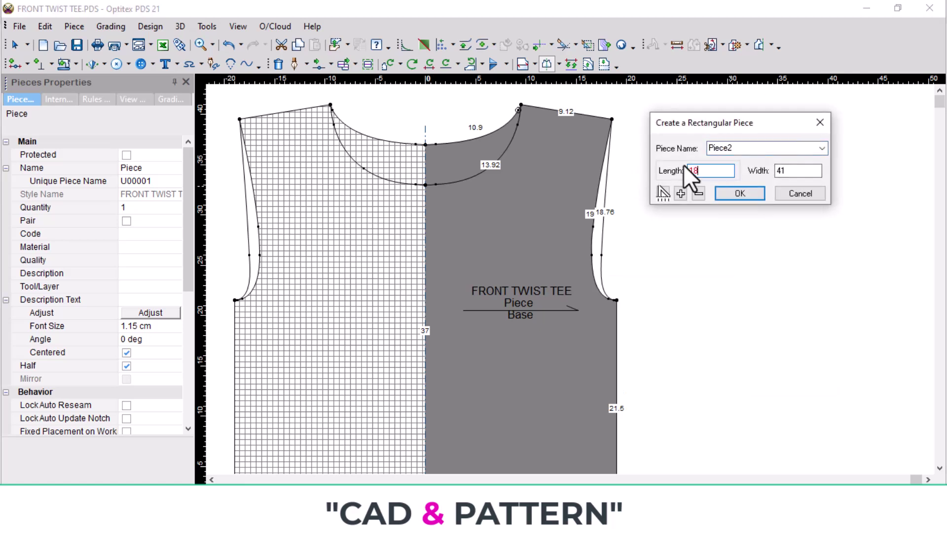
double_click(782, 178)
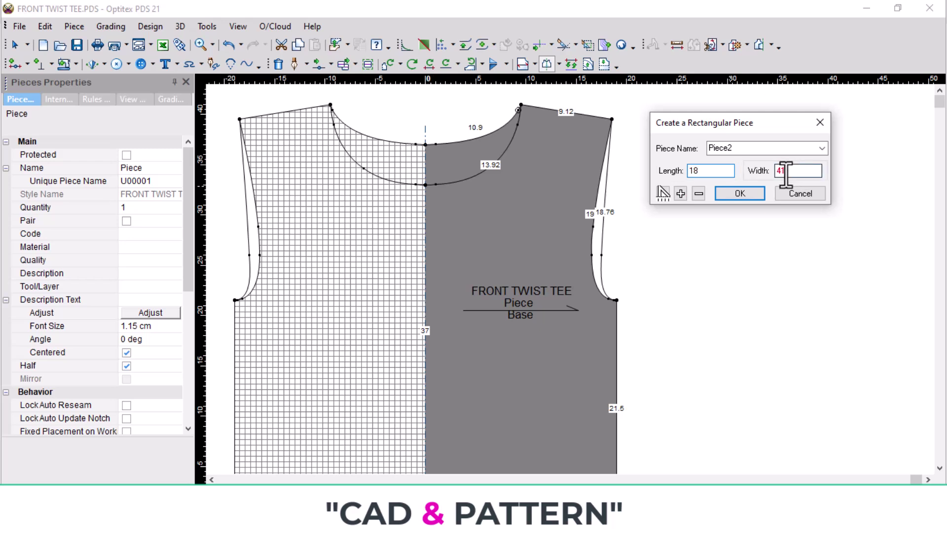
key(Return)
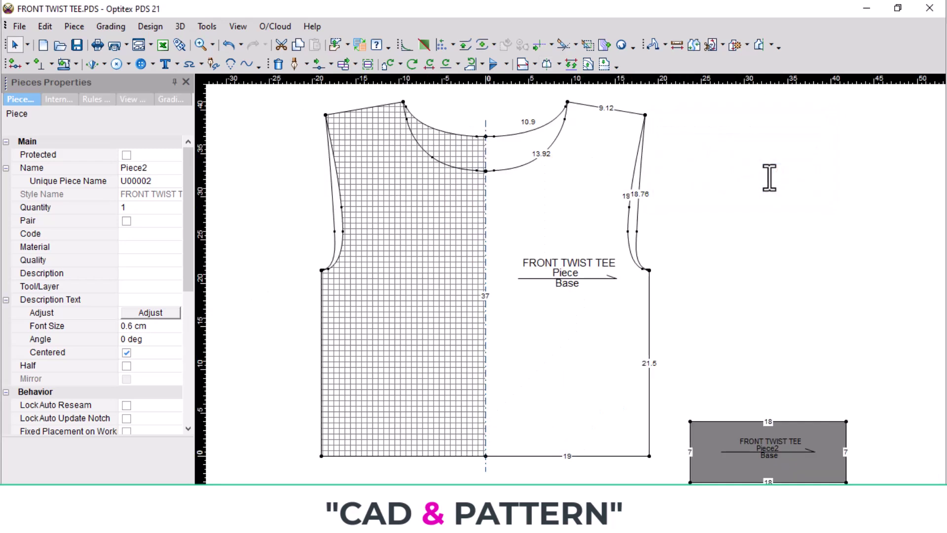
drag(837, 456, 830, 205)
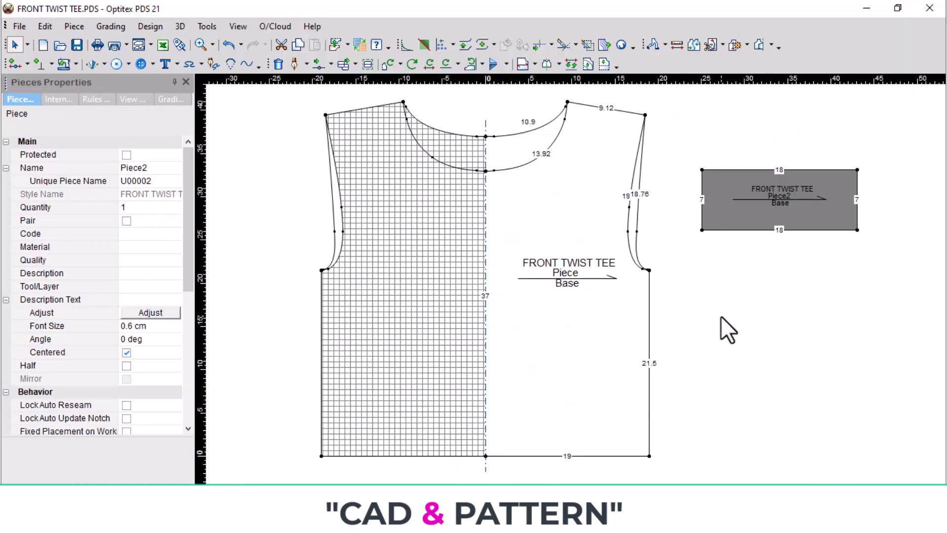
Add a grade point on the sleeve rectangle's lower edge, 13 cm from the lower left corner
key(o)
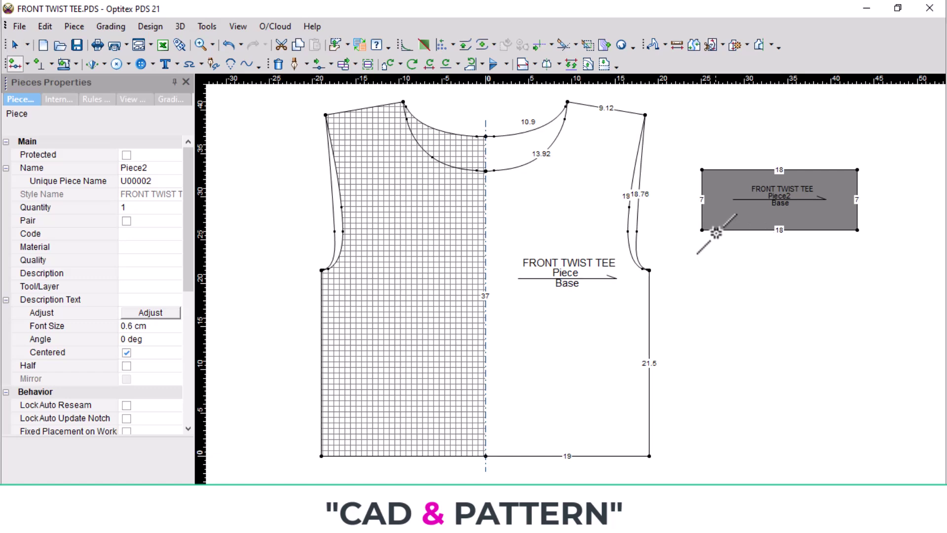
click(718, 230)
click(659, 193)
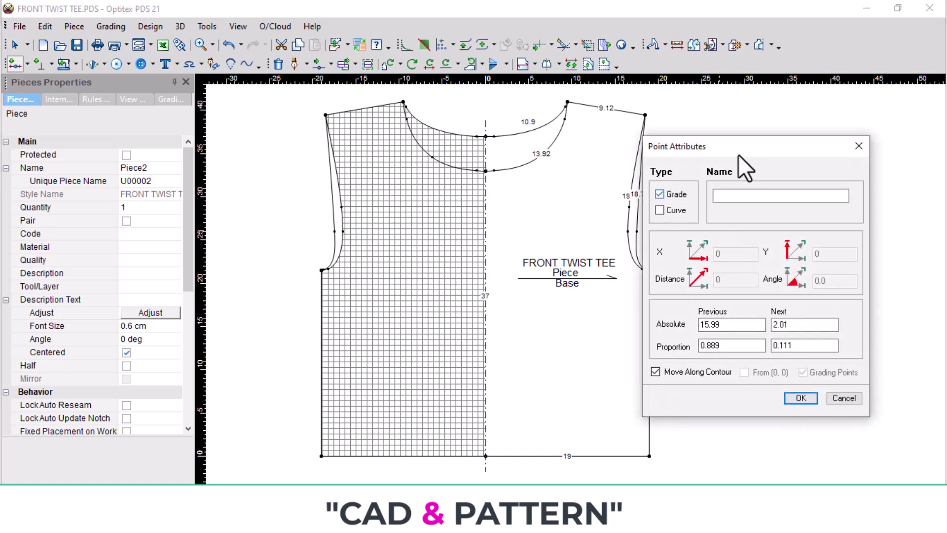
drag(740, 148, 348, 218)
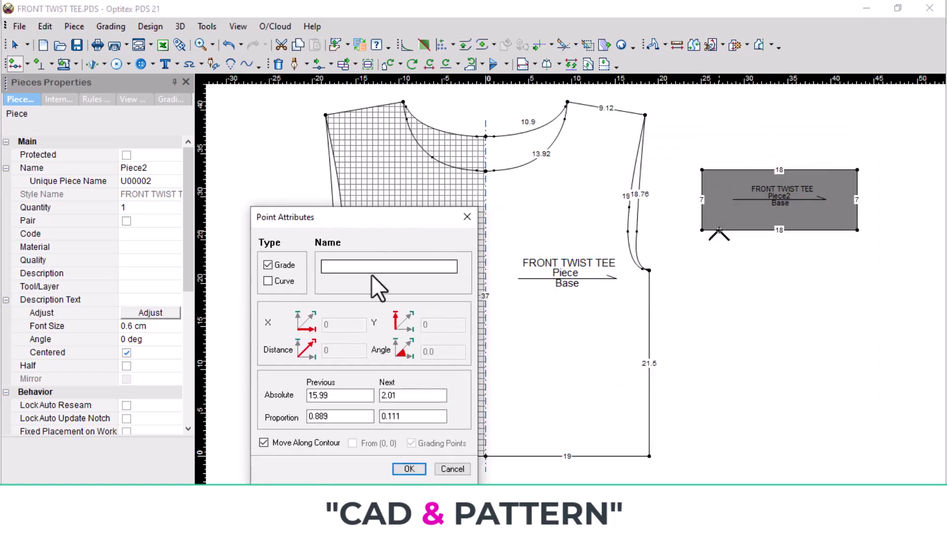
double_click(400, 395)
text(13)
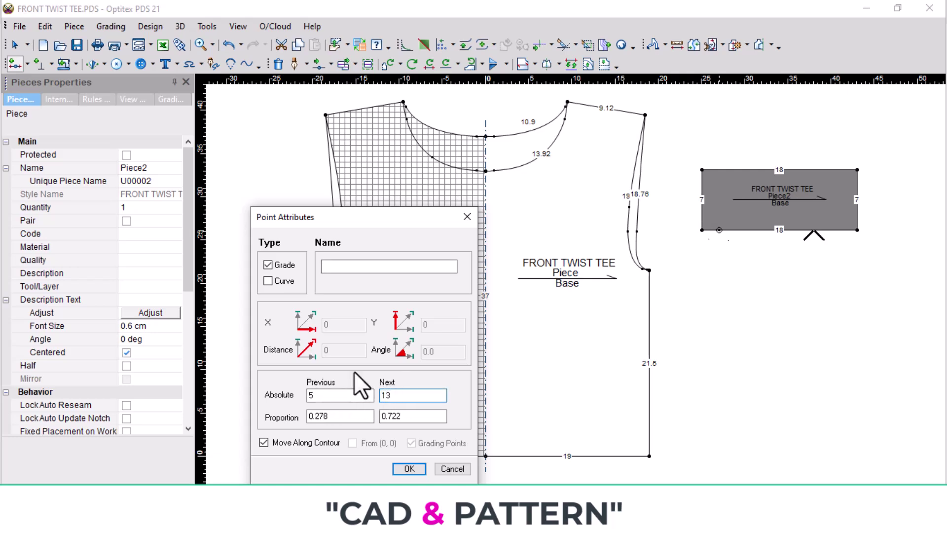
key(Return)
scroll(851, 214, up, 4)
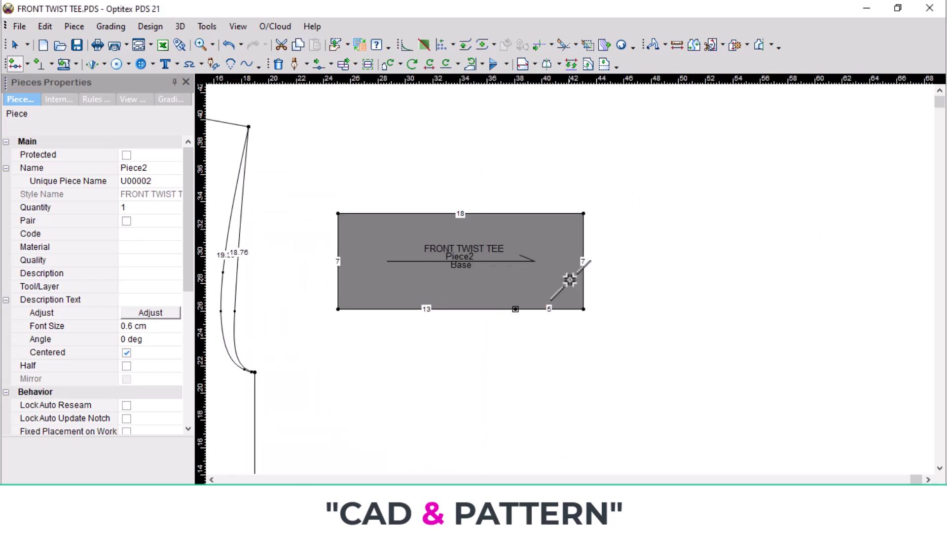
scroll(498, 269, down, 1)
scroll(447, 284, down, 1)
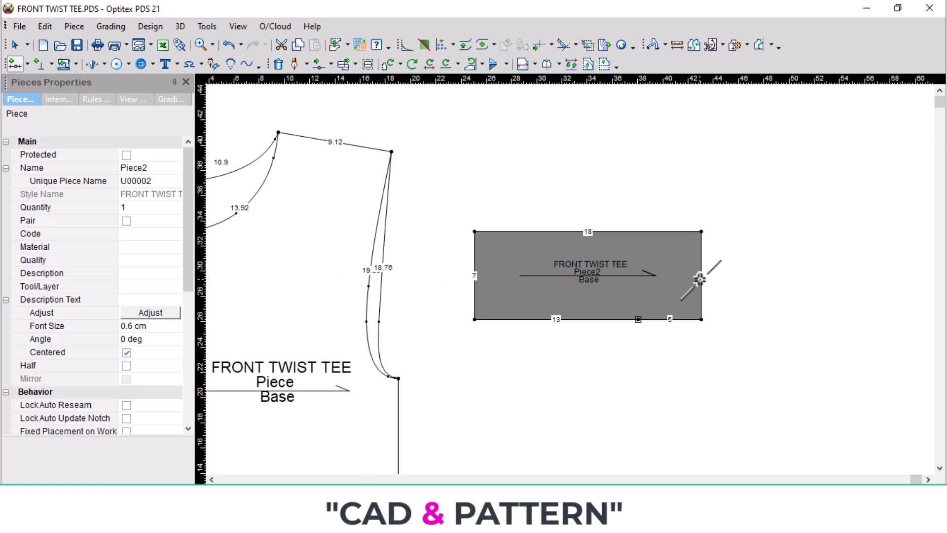
Measure the body's armhole from shoulder tip to underarm, and check the XS underarm length in the tech pack PDF
click(677, 45)
click(391, 152)
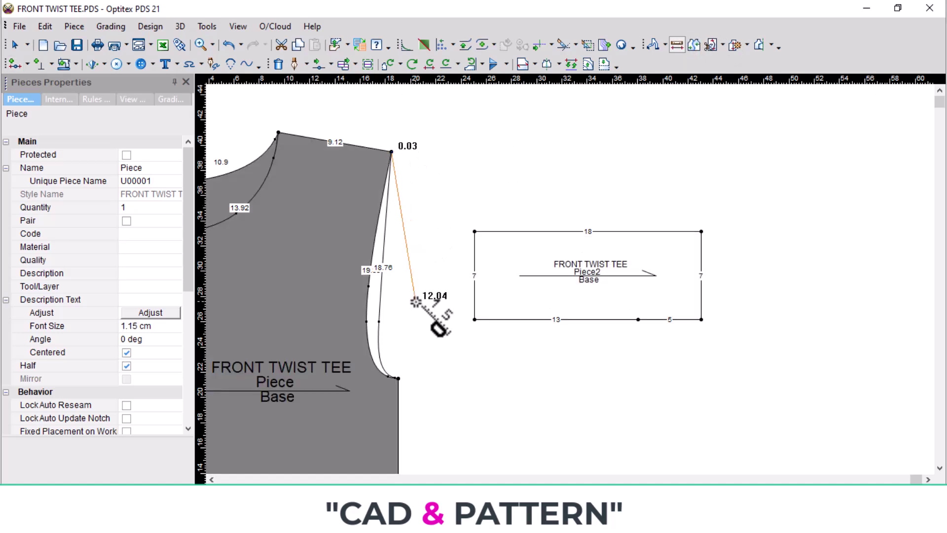
click(399, 378)
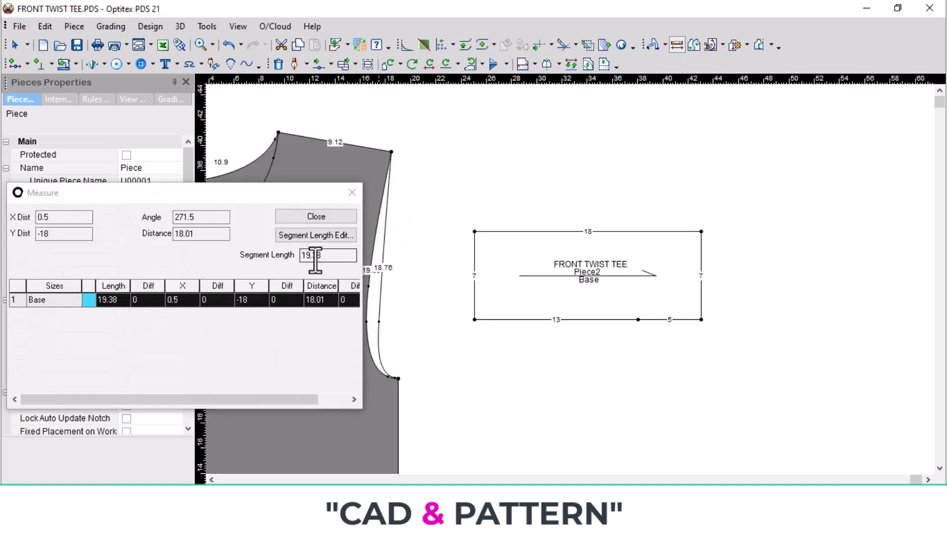
click(351, 192)
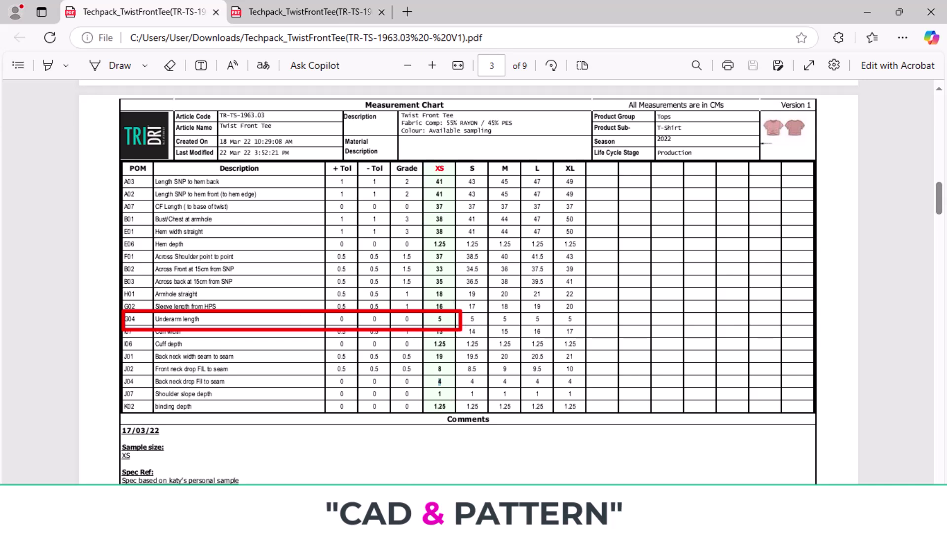
click(444, 434)
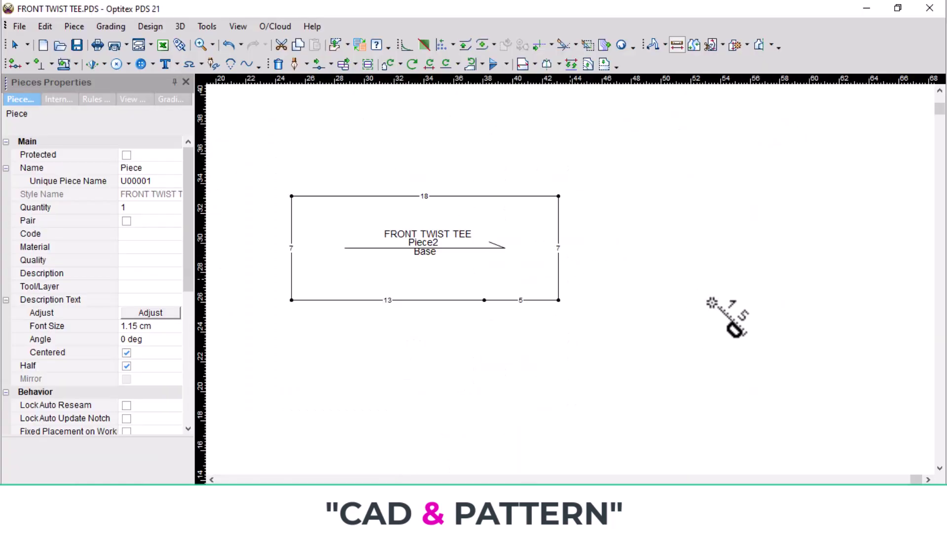
Add a grade point on the sleeve rectangle's right edge, 2 cm below the upper right corner
scroll(562, 257, up, 2)
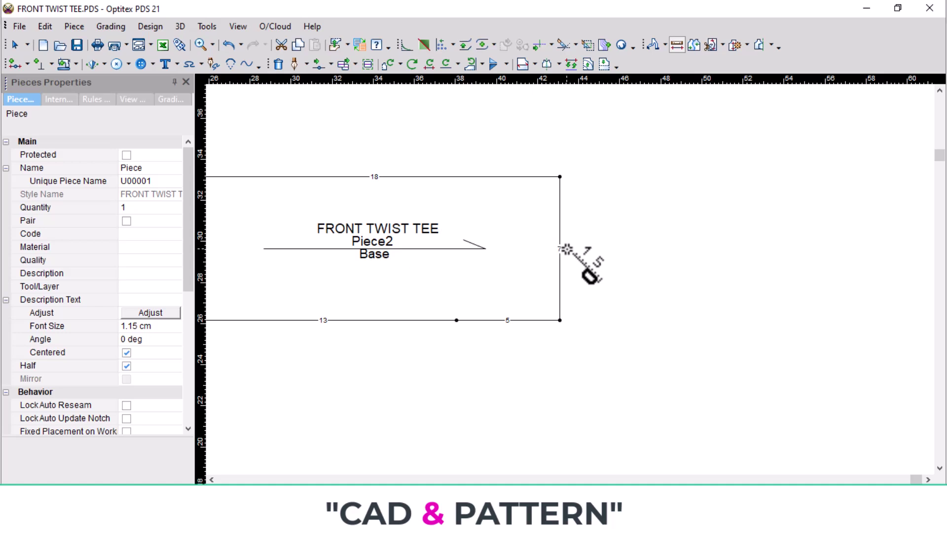
key(o)
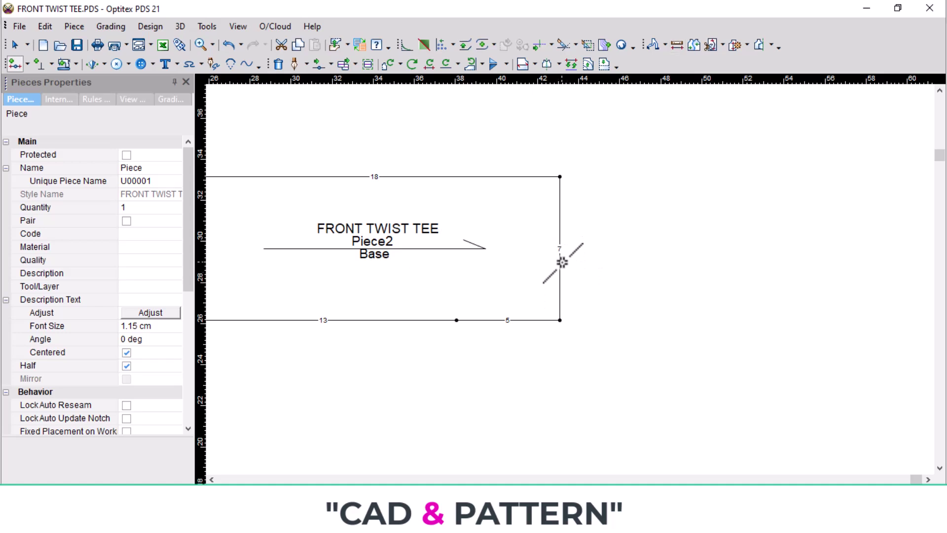
click(561, 204)
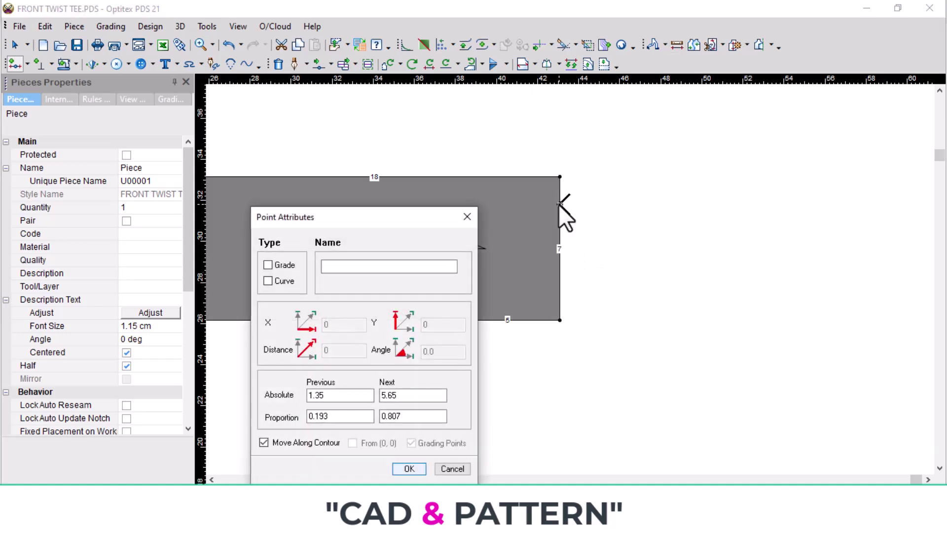
click(268, 265)
double_click(318, 395)
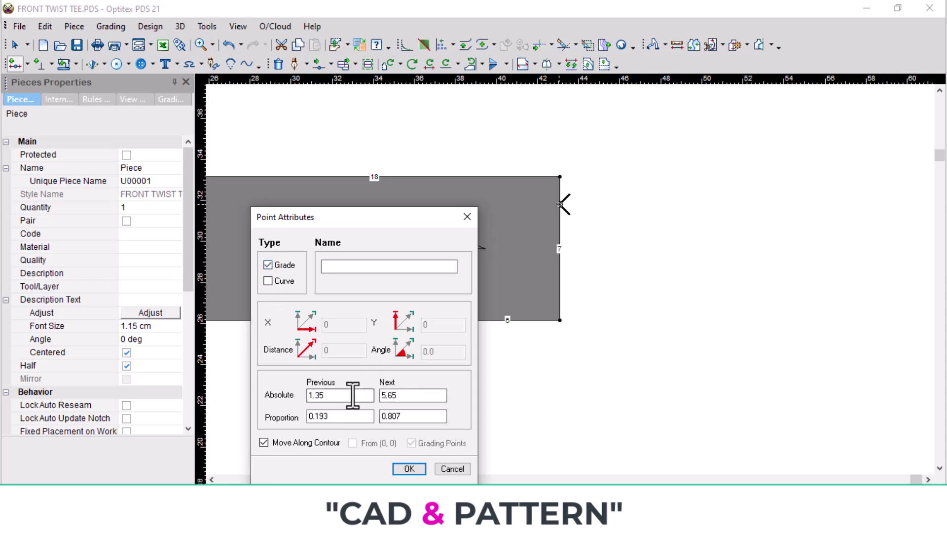
text(2)
key(Return)
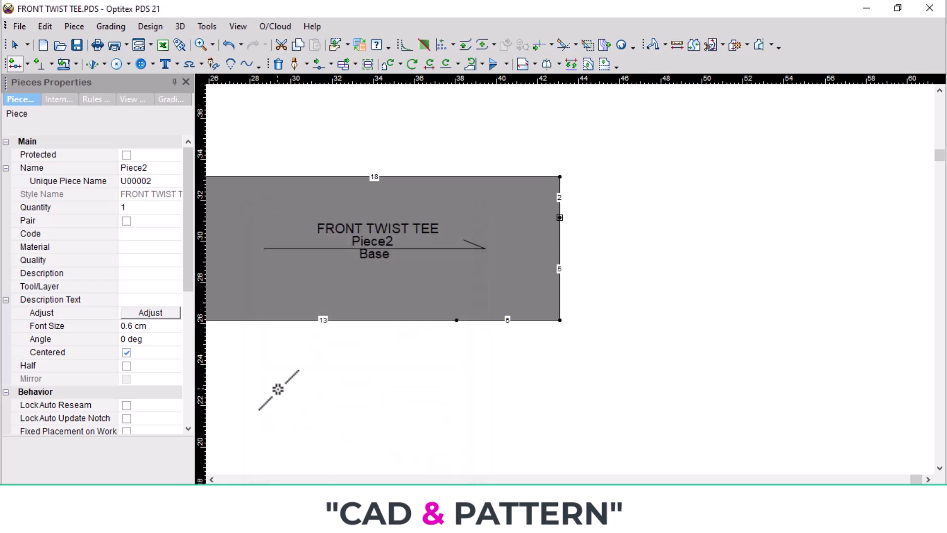
Delete the sleeve rectangle's two right corner points and move the piece farther away from the body
click(560, 177)
click(558, 320)
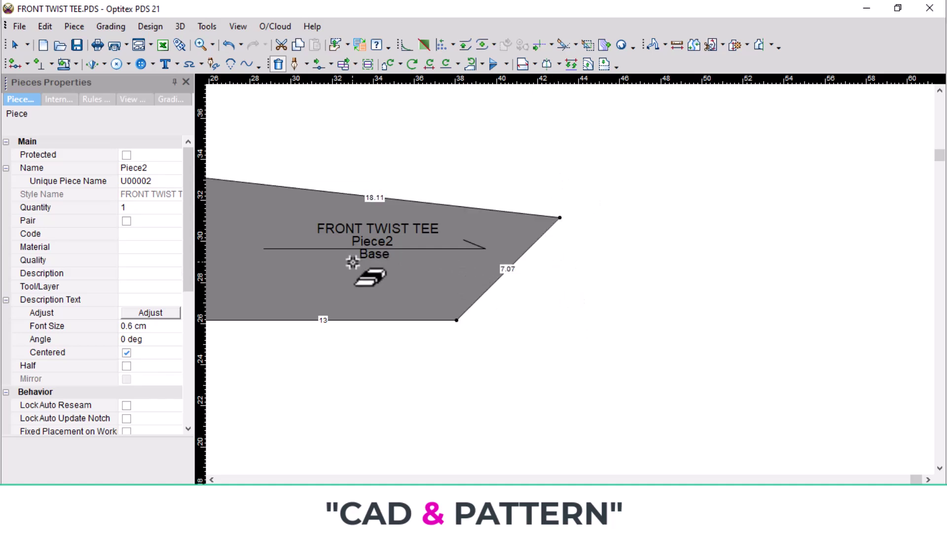
mouse_move(423, 274)
mouse_down()
mouse_move(567, 311)
mouse_move(614, 312)
mouse_up()
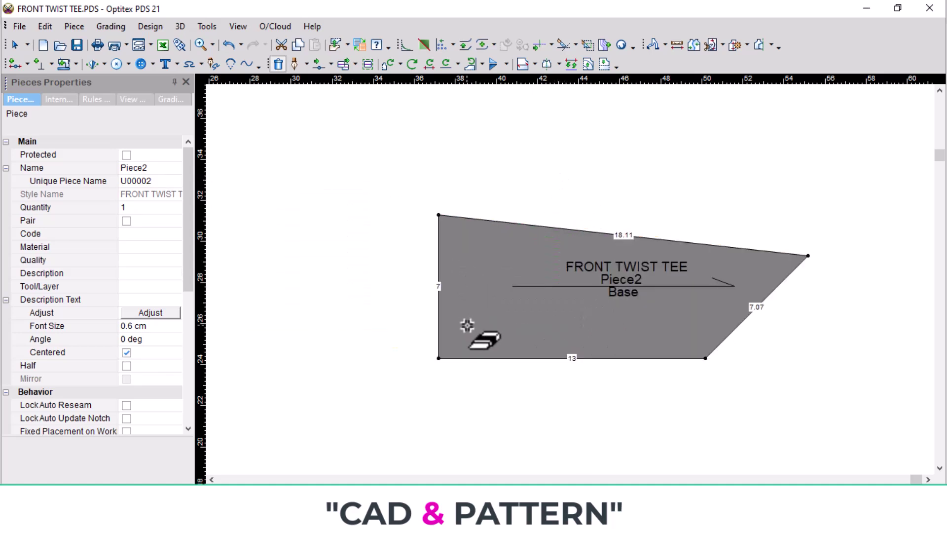
Mirror the sleeve as a half piece about its left vertical edge, from the lower corner to the upper corner
key(h)
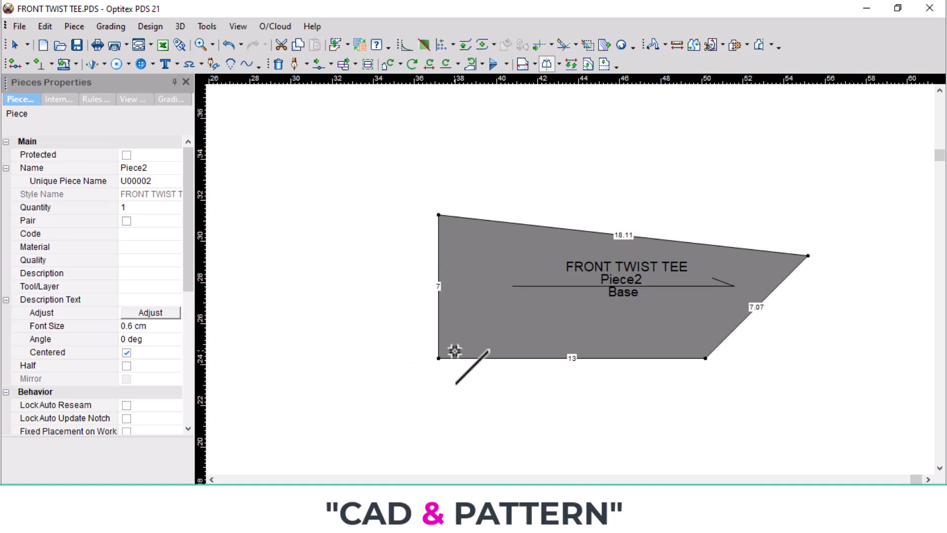
click(438, 358)
click(439, 215)
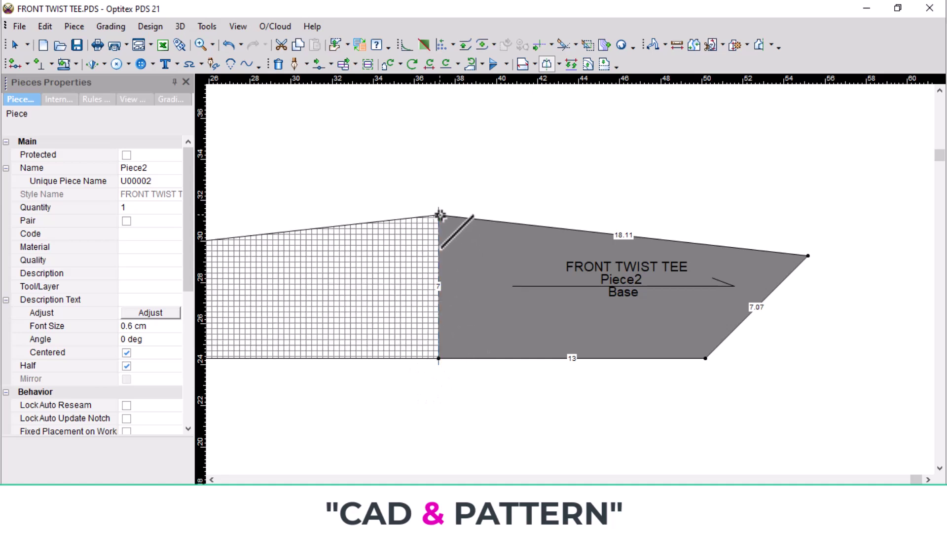
scroll(492, 245, down, 3)
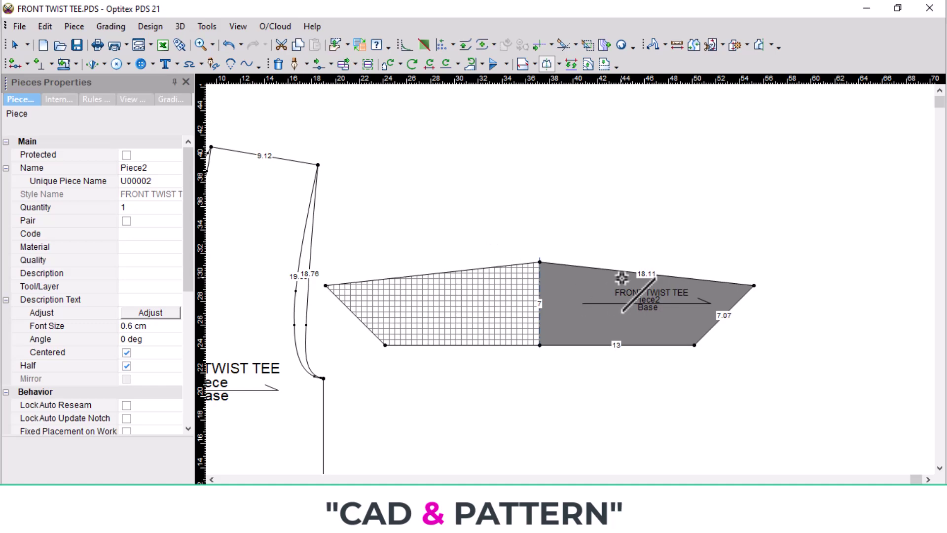
Switch to the tech pack PDF and examine the sleeve in the style artwork and the XS sleeve measurements
scroll(693, 325, up, 2)
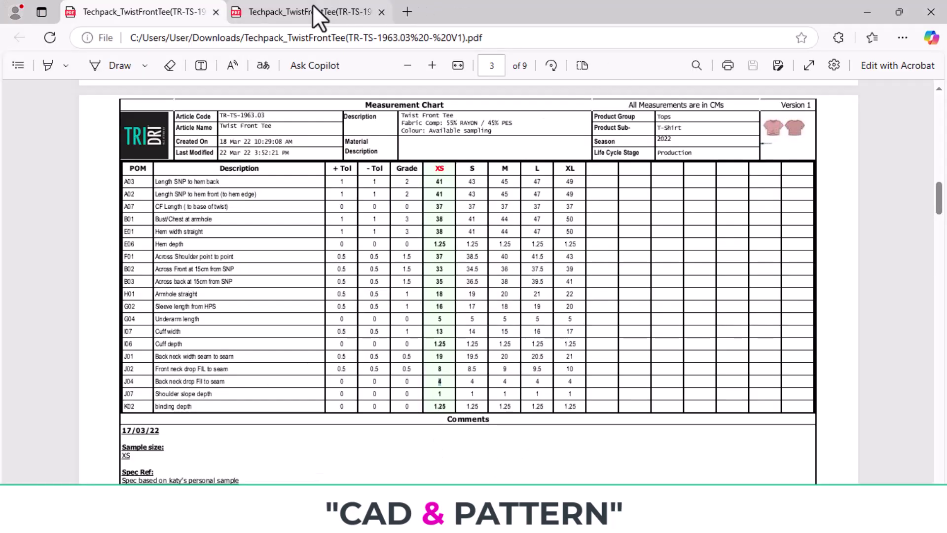
click(312, 8)
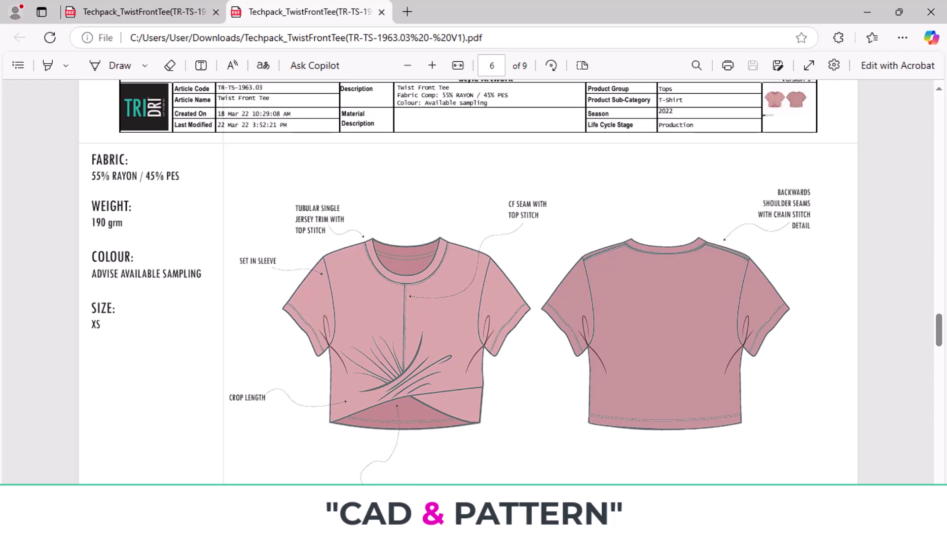
click(127, 11)
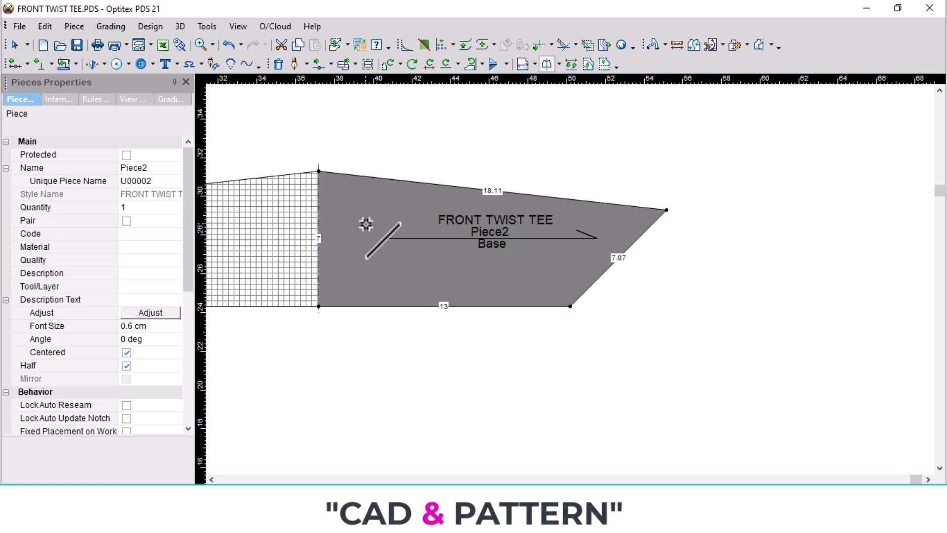
scroll(364, 218, down, 2)
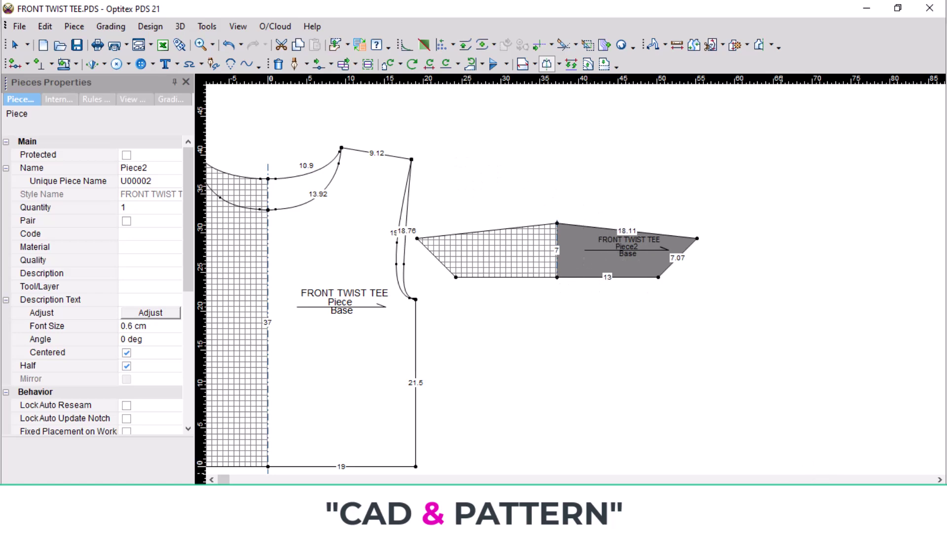
key(alt+Tab)
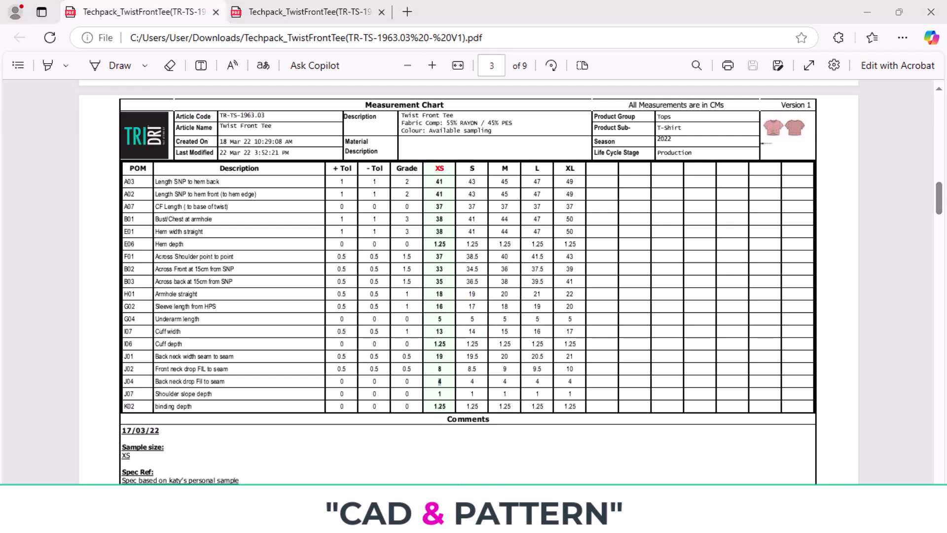
key(alt+Tab)
Move the sleeve's bottom edge points straight down with X 0 and Y -9 cm to lengthen the sleeve
key(m)
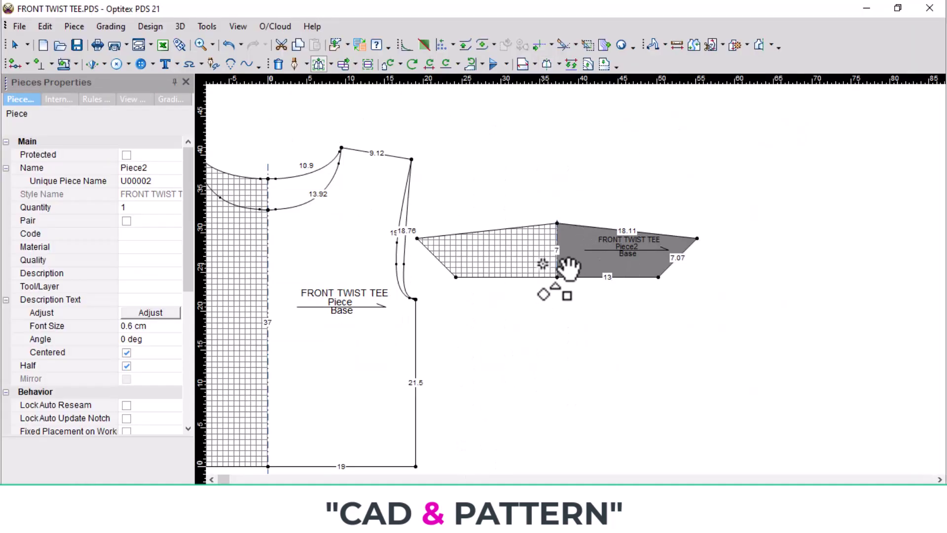
drag(543, 263, 808, 306)
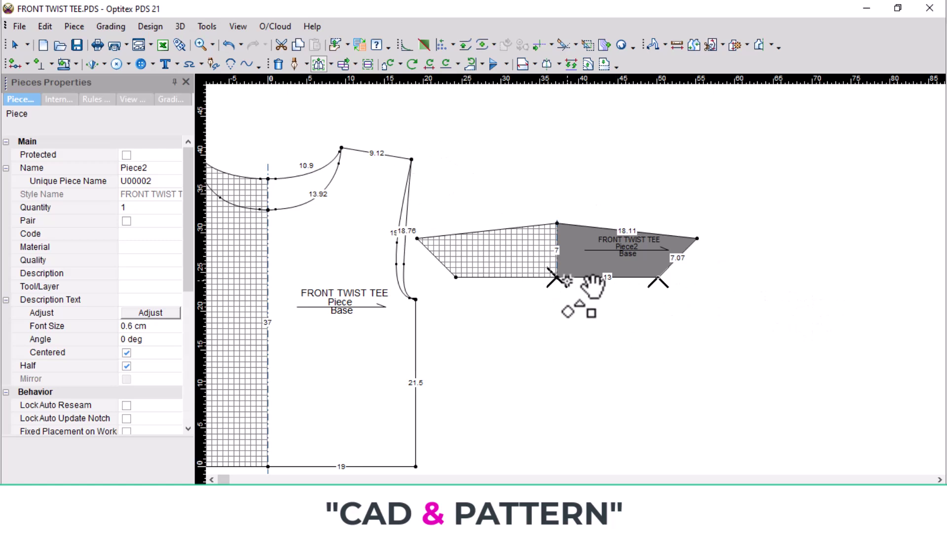
drag(557, 288, 557, 335)
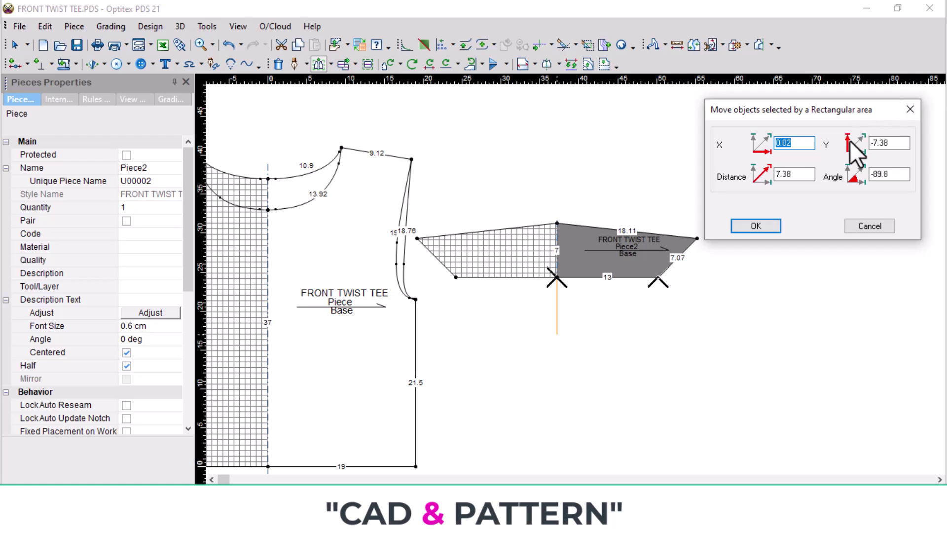
text(0)
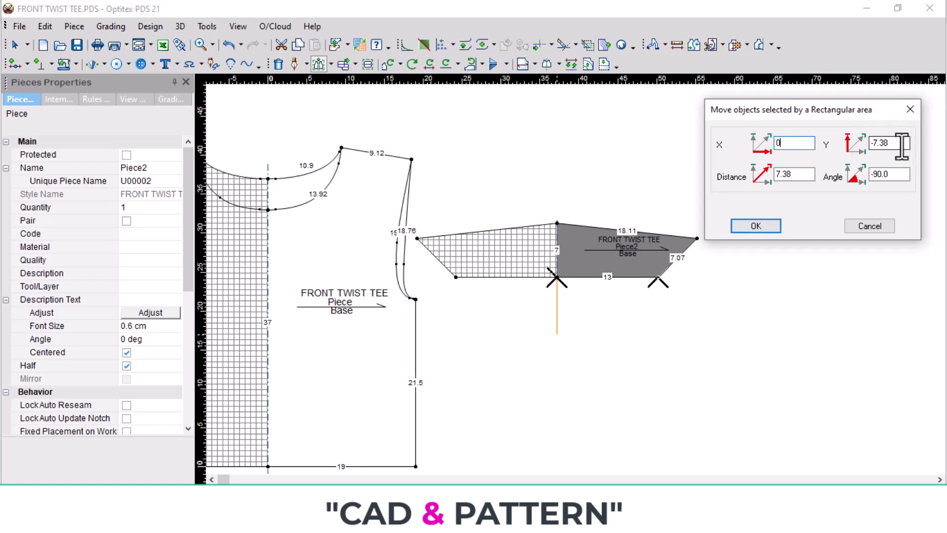
drag(903, 146, 850, 158)
text(-9)
key(Return)
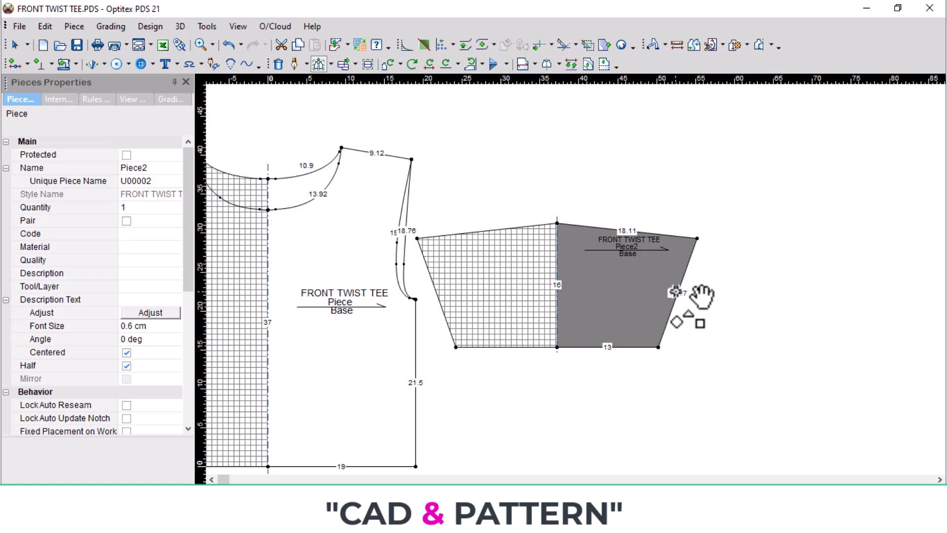
Lower the sleeve's right underarm point with X 0 and Y -5 cm to deepen the sleeve cap
scroll(601, 278, up, 2)
scroll(577, 301, up, 1)
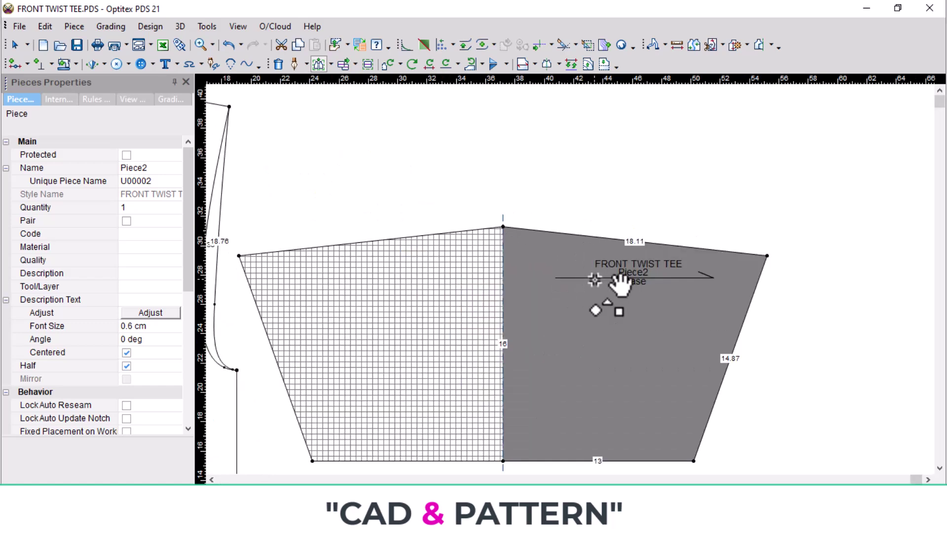
click(767, 255)
click(771, 340)
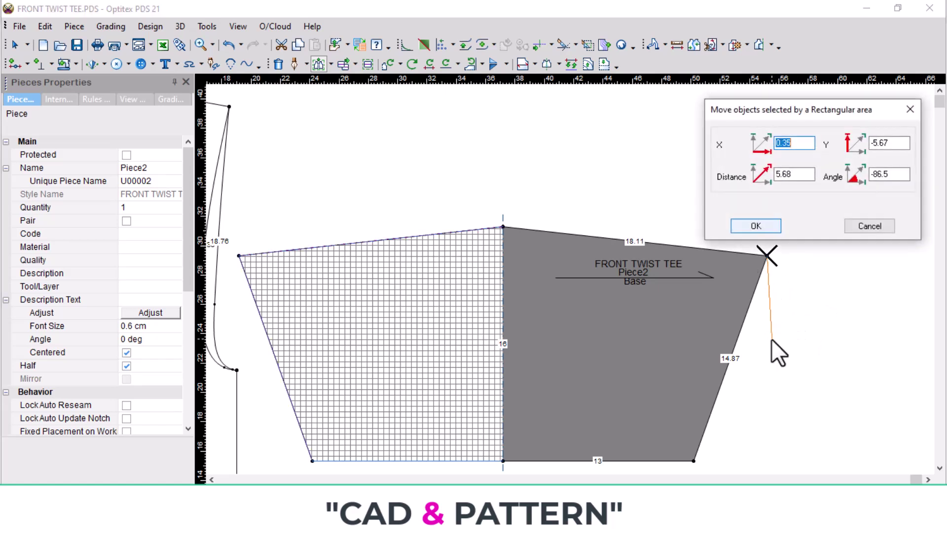
text(0)
key(Tab)
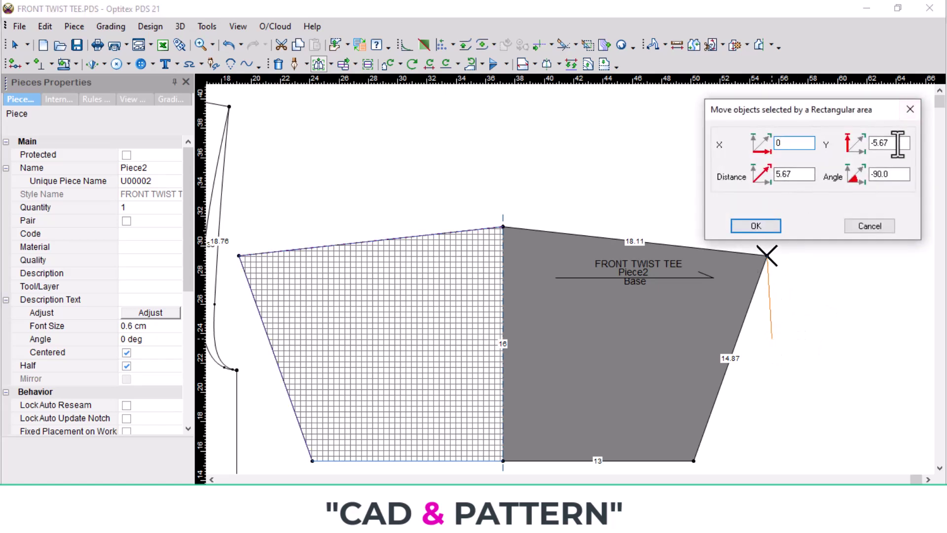
text(-5)
key(Return)
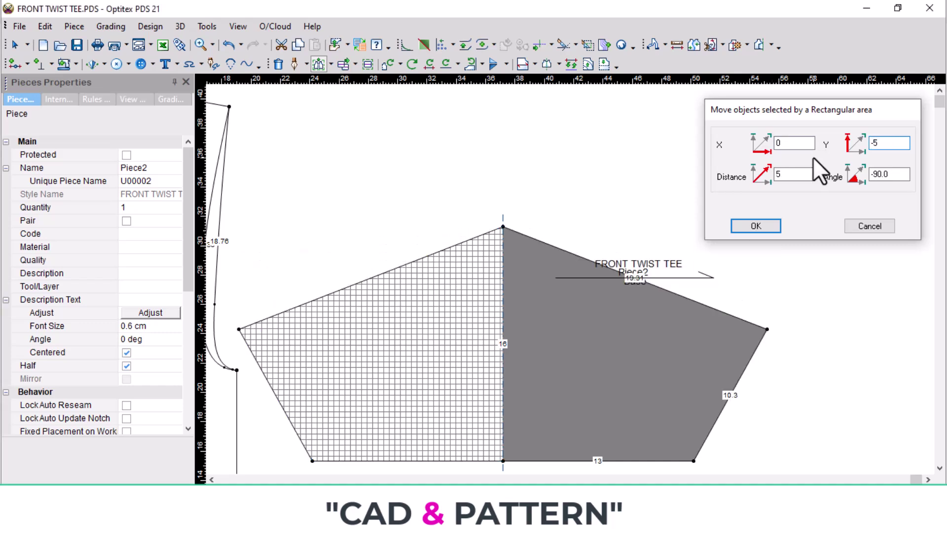
scroll(563, 259, up, 2)
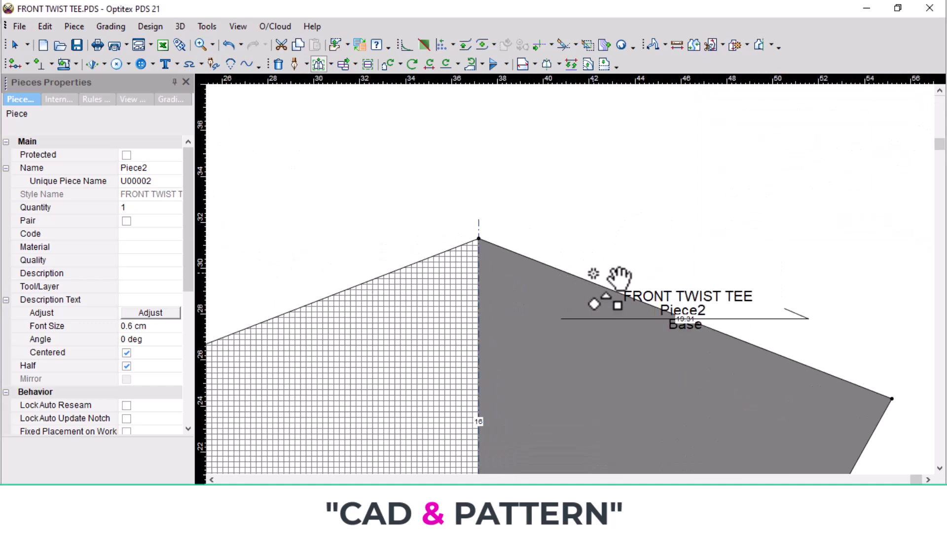
Curve the sleeve cap with a new point about 2 cm from the center line, and move the underarm point inward with X -1.5 and Y 0 cm
drag(575, 274, 526, 242)
key(Return)
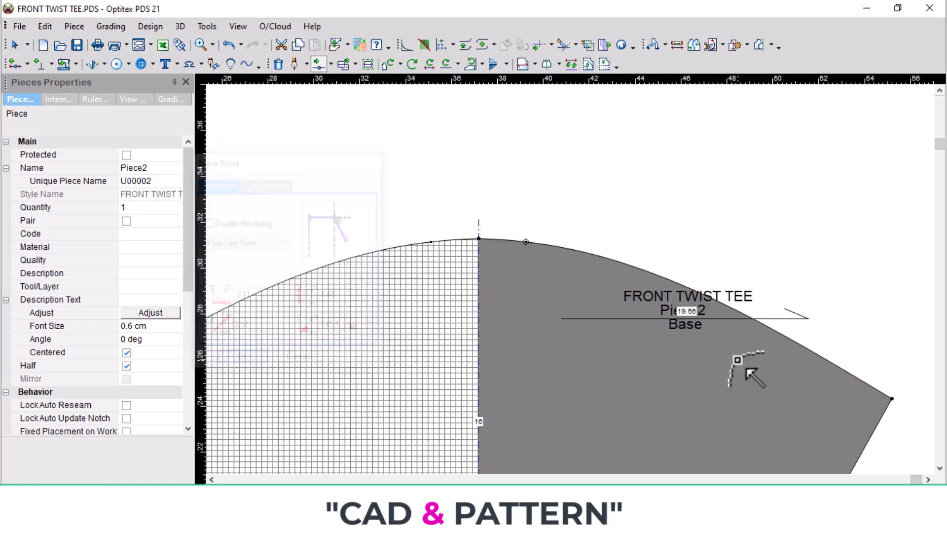
scroll(730, 378, down, 2)
scroll(575, 290, up, 1)
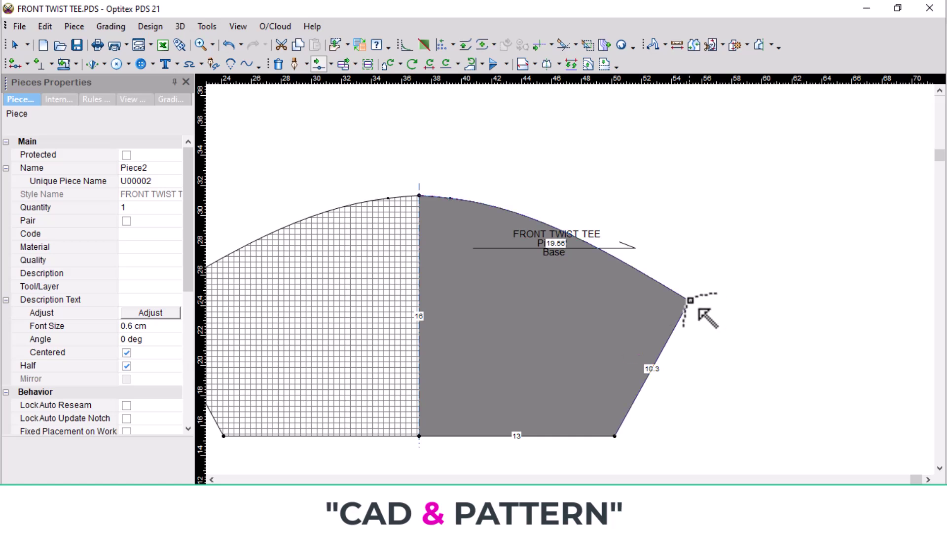
drag(688, 305, 675, 310)
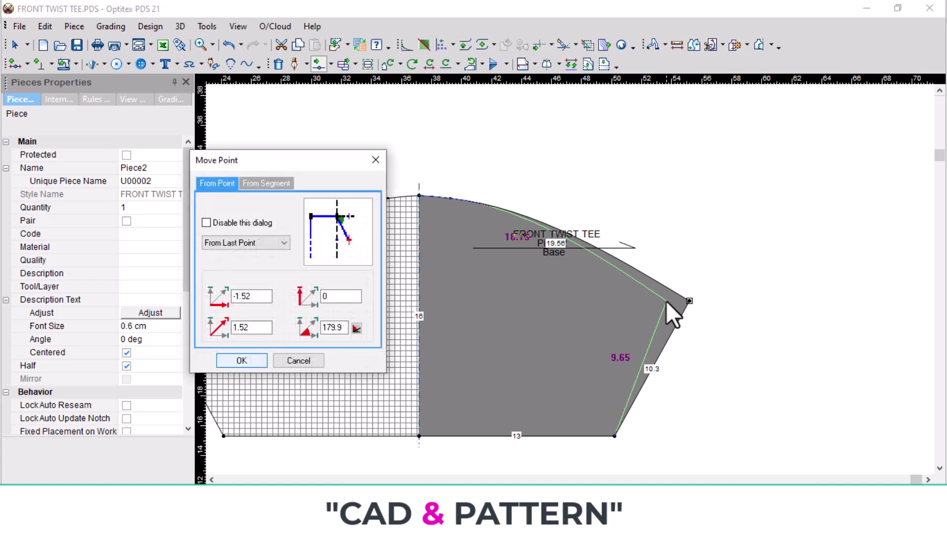
drag(258, 302, 221, 301)
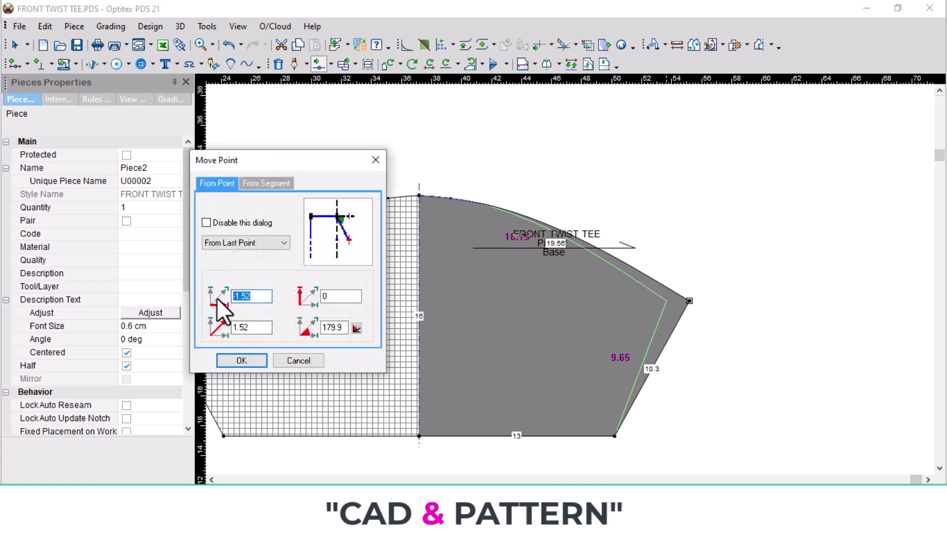
text(-)
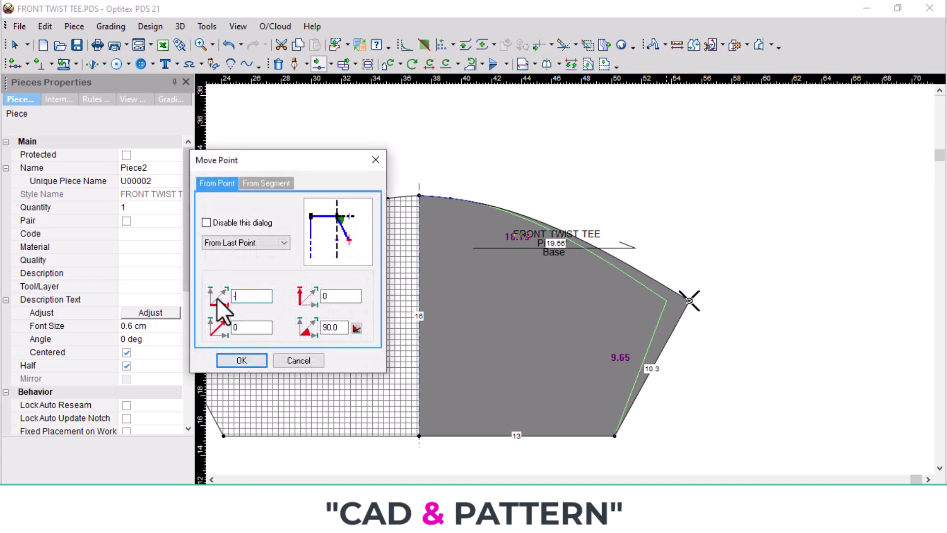
text(1.5)
key(Return)
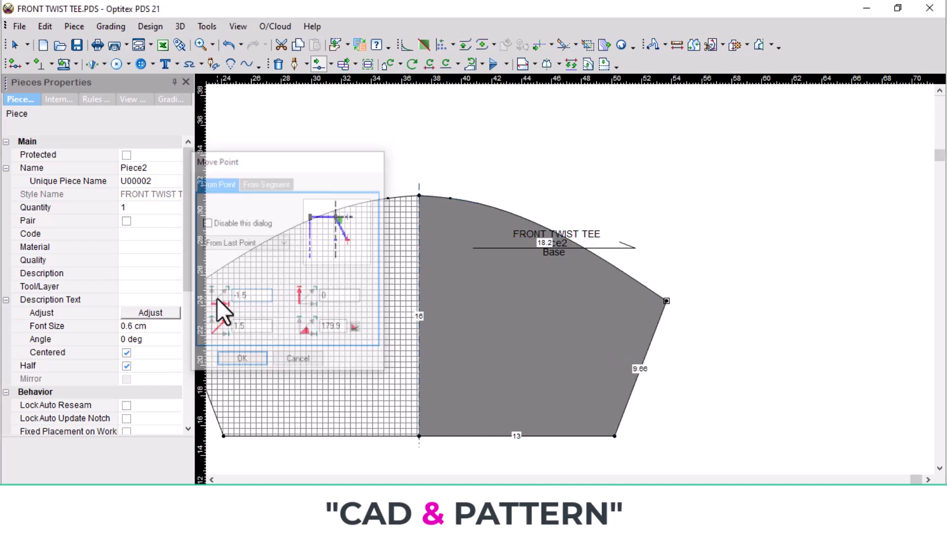
Raise the cap curve point beside the center line slightly to flatten the top of the sleeve cap
scroll(465, 199, up, 3)
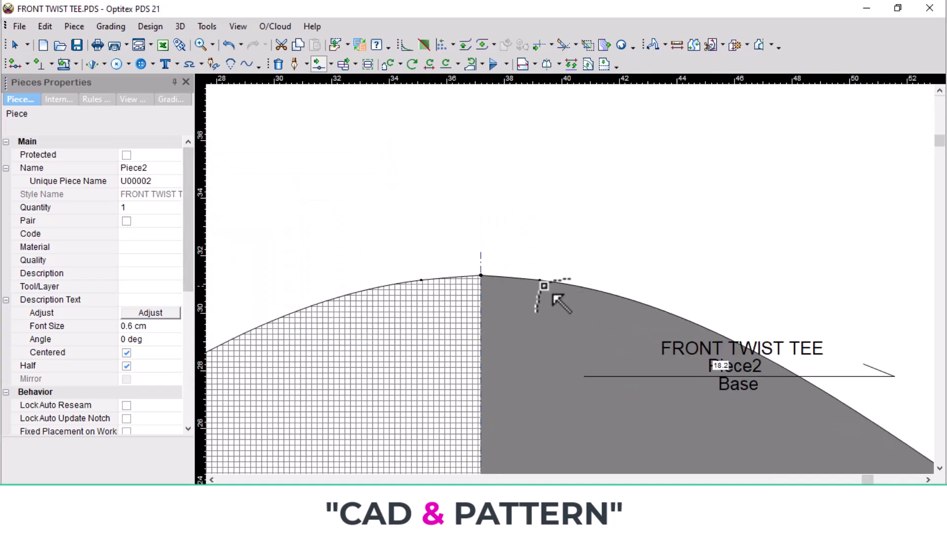
click(540, 280)
click(534, 277)
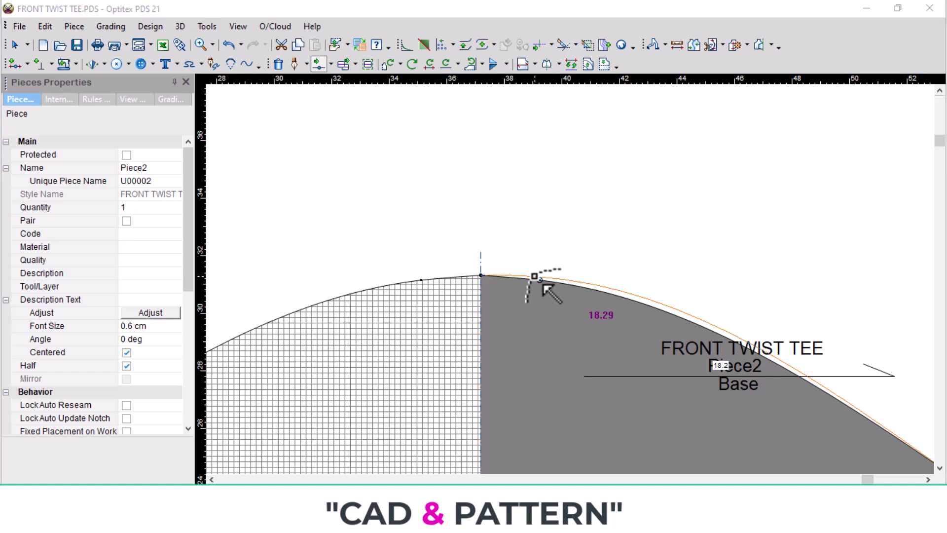
click(301, 357)
scroll(641, 361, down, 1)
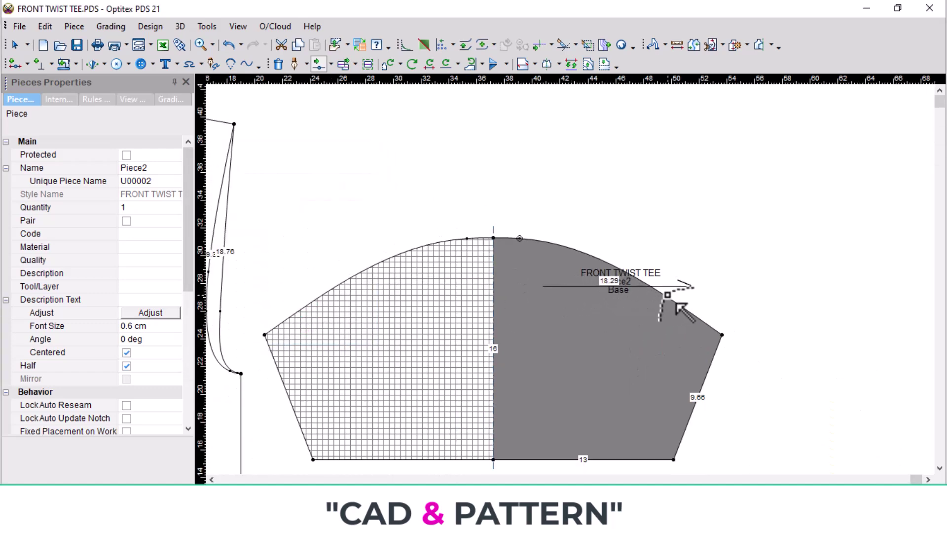
Hollow the cap near the underarm with a new curve point, and round its upper half with another moved X 0.63 and Y -0.05 cm
scroll(677, 306, up, 1)
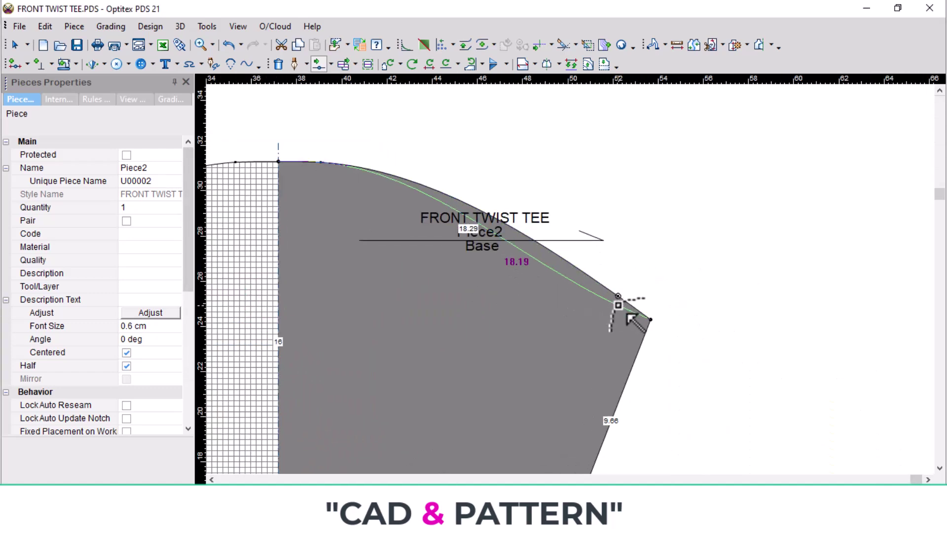
click(618, 306)
key(Return)
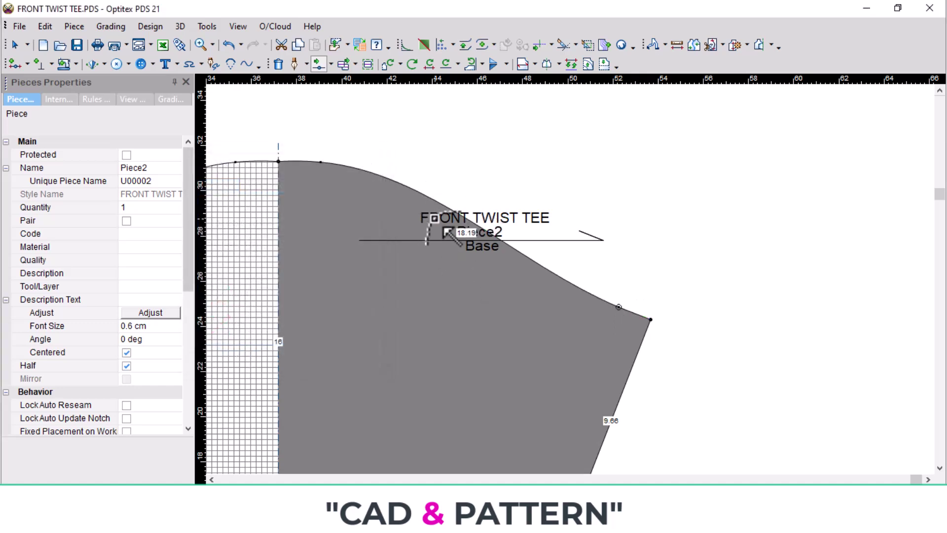
click(438, 202)
click(452, 203)
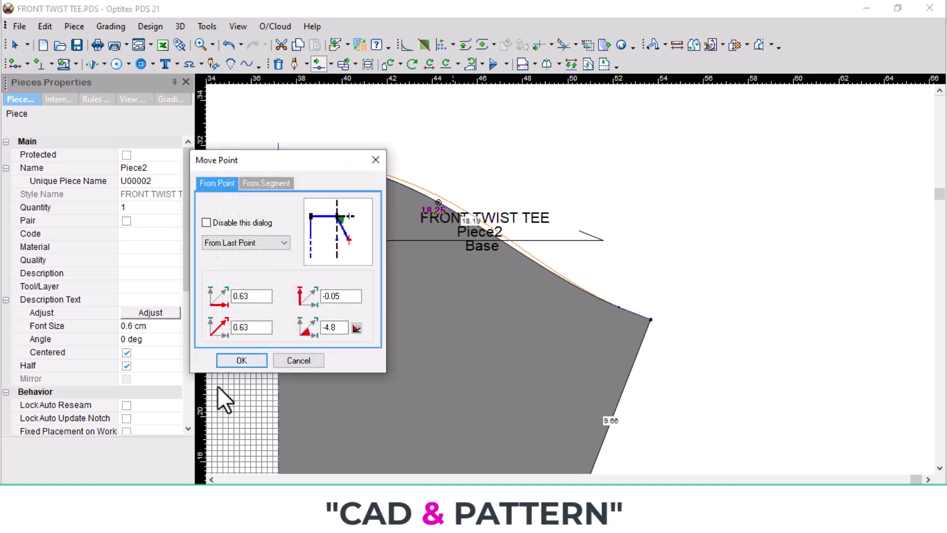
click(247, 356)
Nudge the cap curve point beside the center line slightly down to smooth the top of the cap
scroll(454, 303, down, 3)
scroll(441, 234, up, 2)
scroll(616, 279, up, 1)
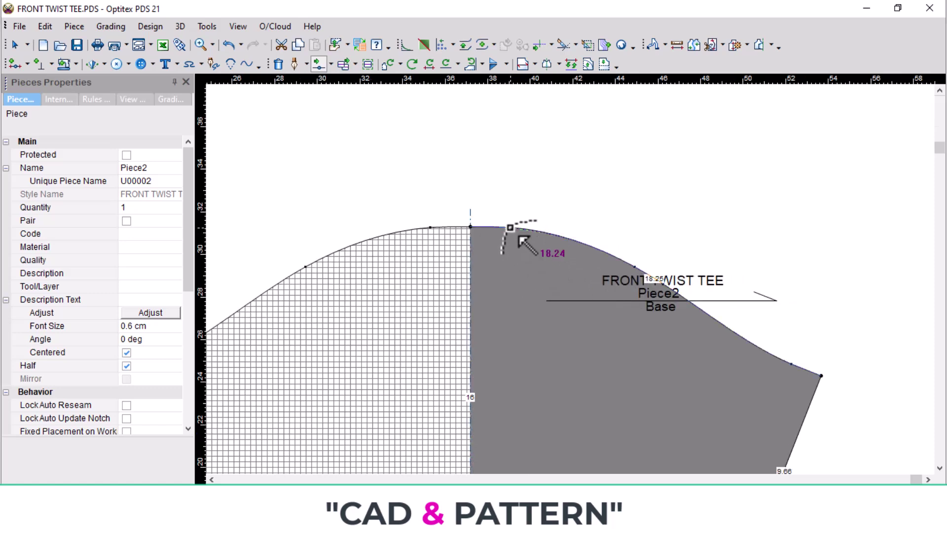
click(518, 235)
click(262, 362)
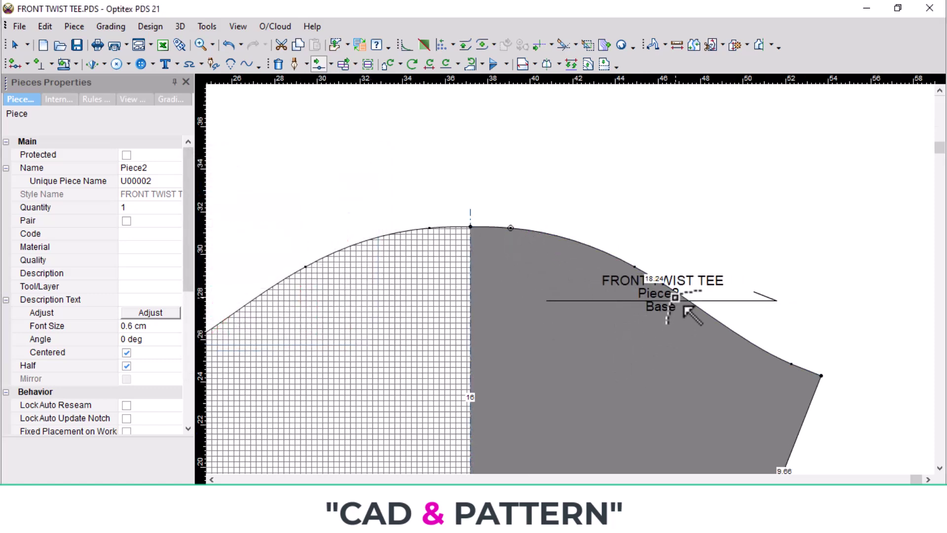
Compare the sleeve cap with the body's armhole lengths, and lower the underarm point and its adjacent cap point with X 0 and Y -1 cm
scroll(568, 294, down, 3)
scroll(585, 296, up, 1)
scroll(582, 293, up, 2)
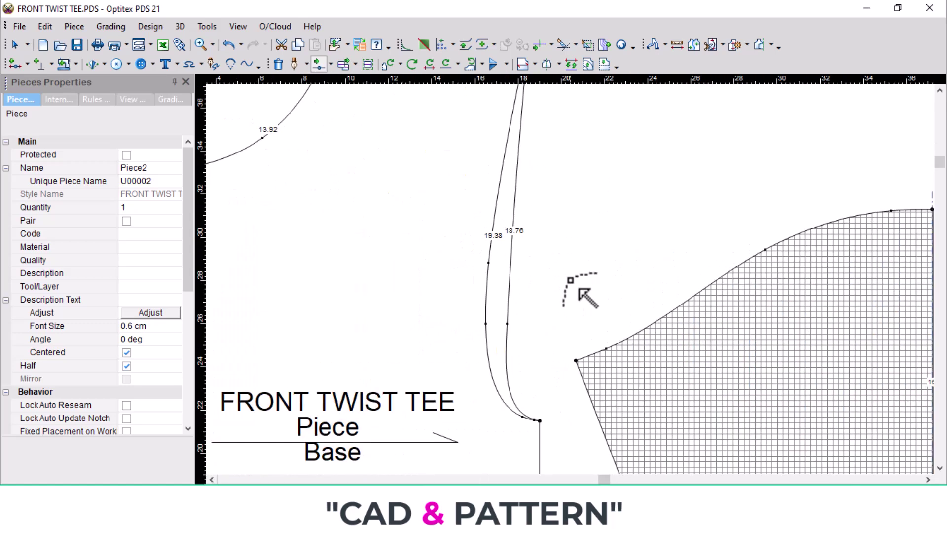
click(498, 246)
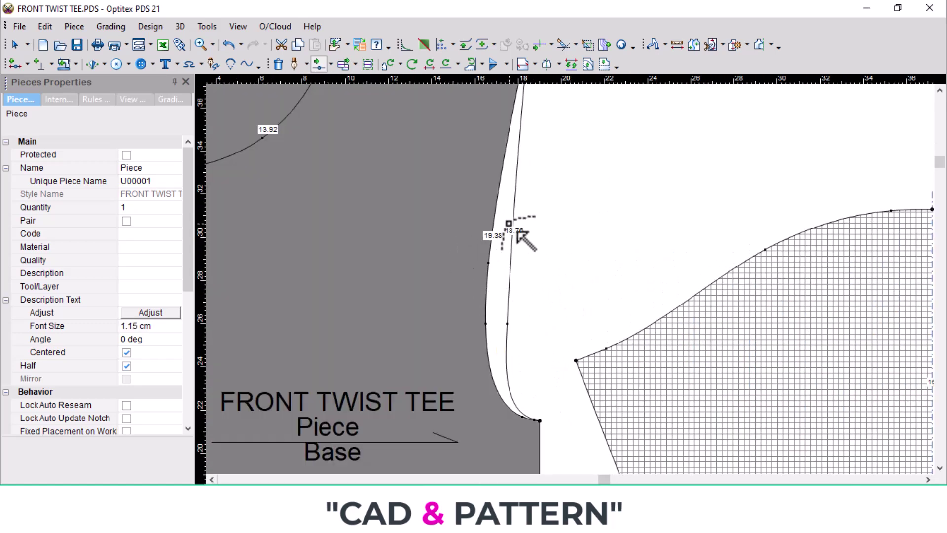
scroll(642, 283, down, 2)
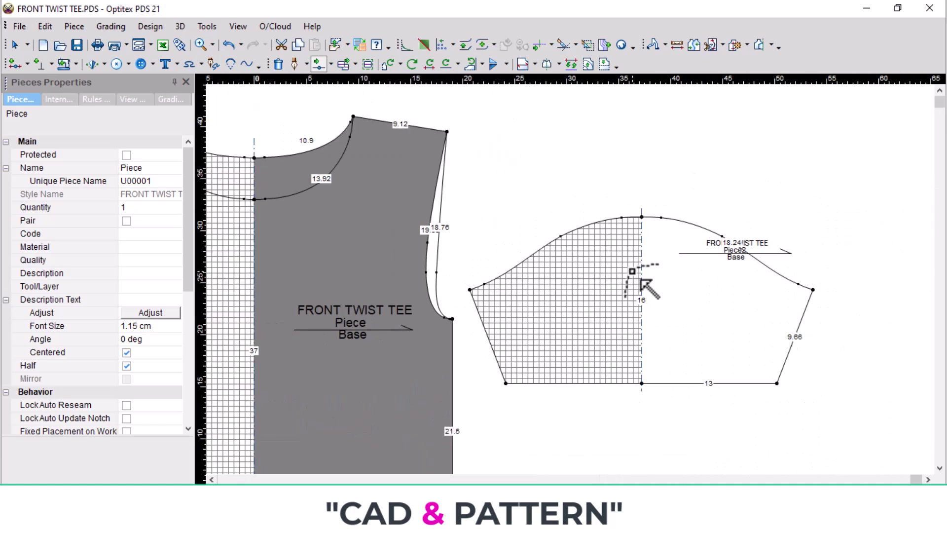
scroll(708, 302, up, 2)
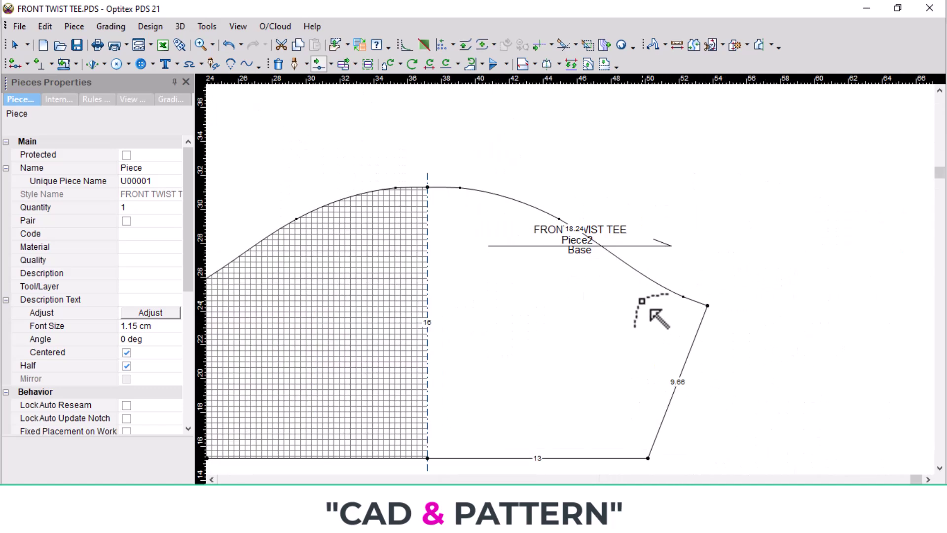
key(i)
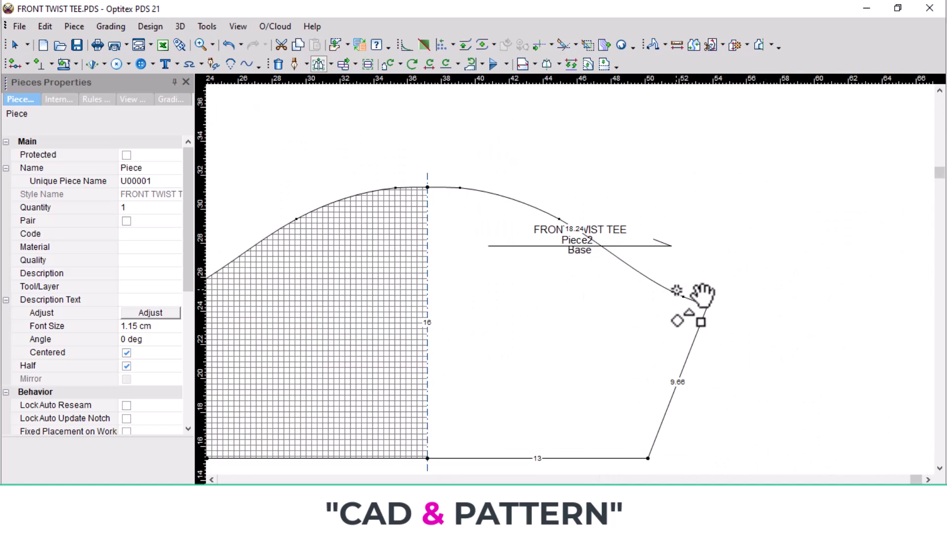
drag(667, 271, 721, 323)
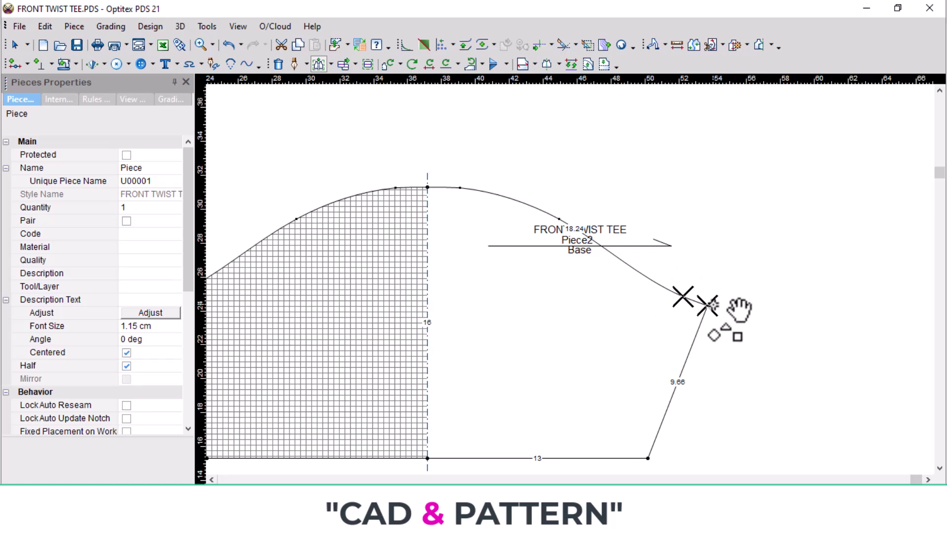
click(709, 339)
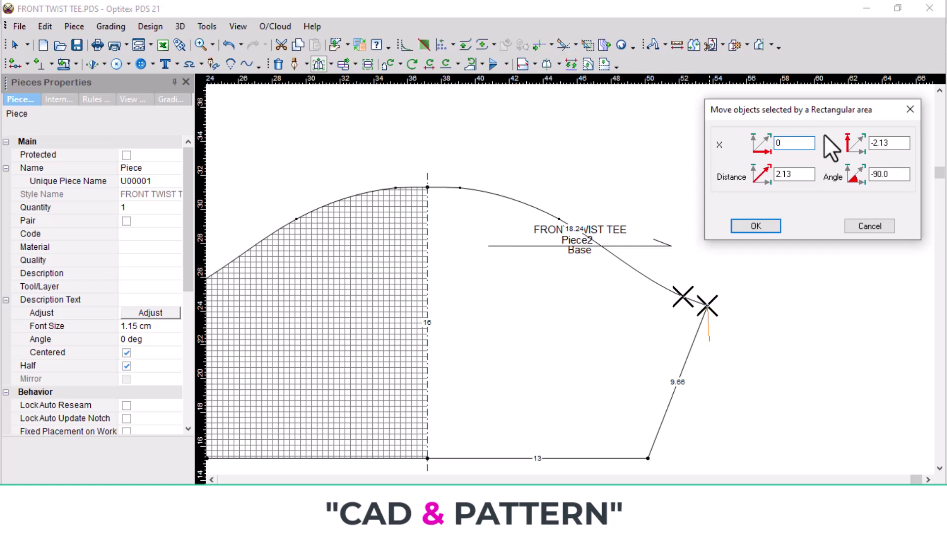
drag(898, 143, 811, 158)
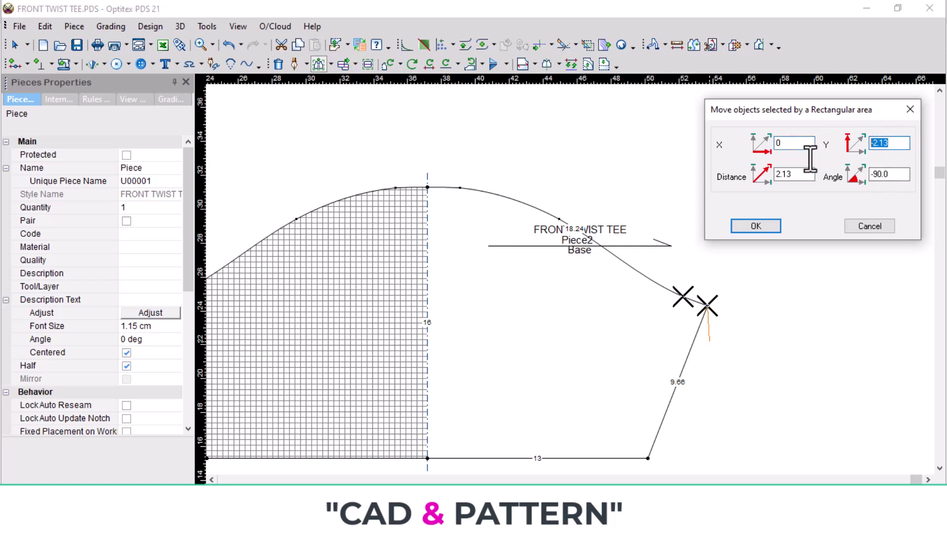
text(-1)
key(Return)
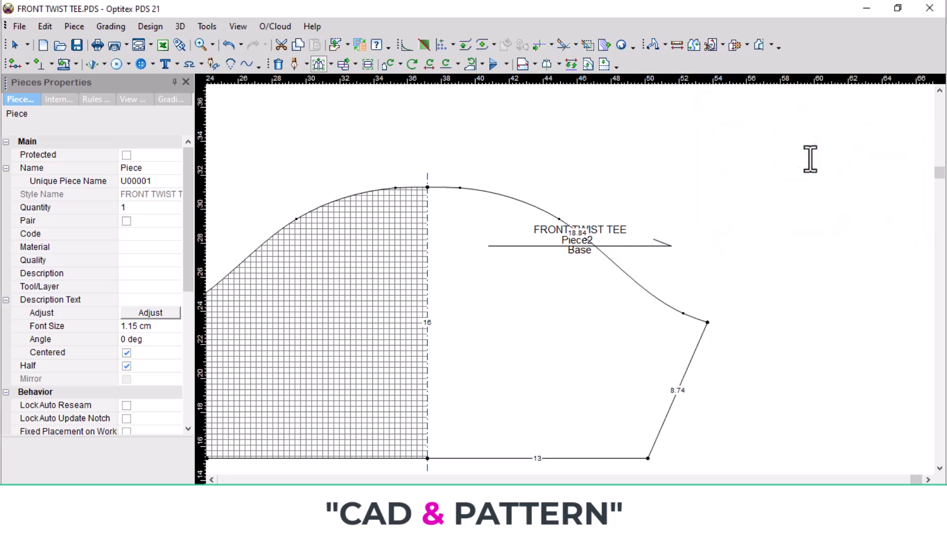
Pull the cap curve point near the underarm down to deepen the hollow, and move the upper cap point slightly inward
scroll(647, 311, up, 2)
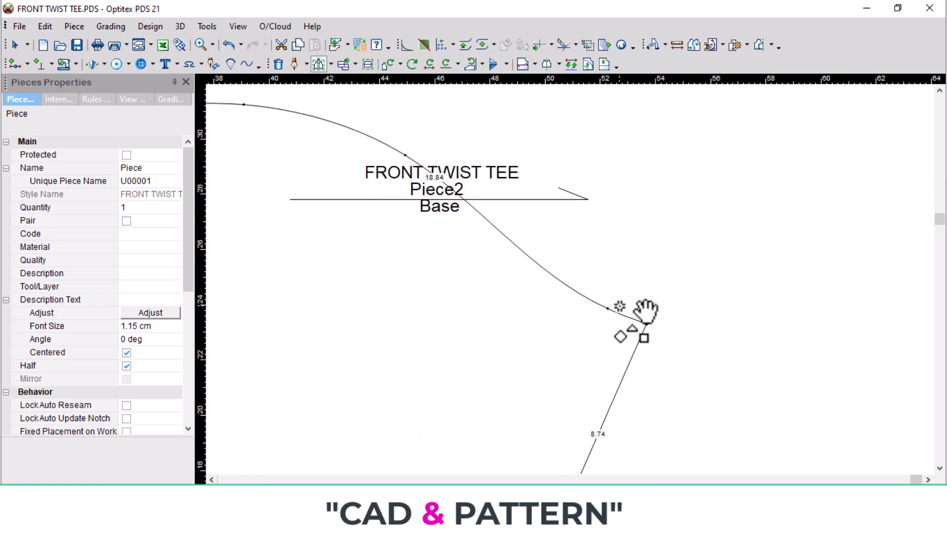
click(612, 316)
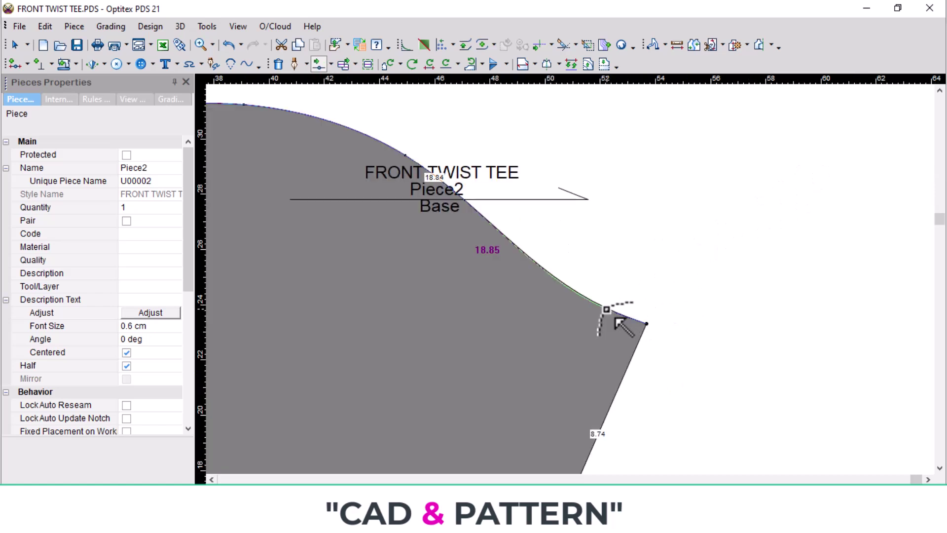
click(601, 316)
key(Return)
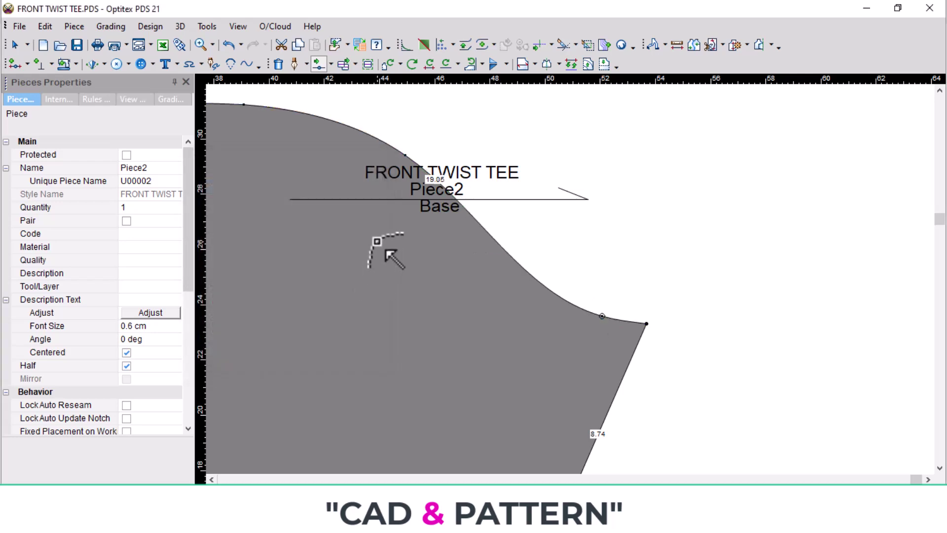
scroll(373, 241, down, 3)
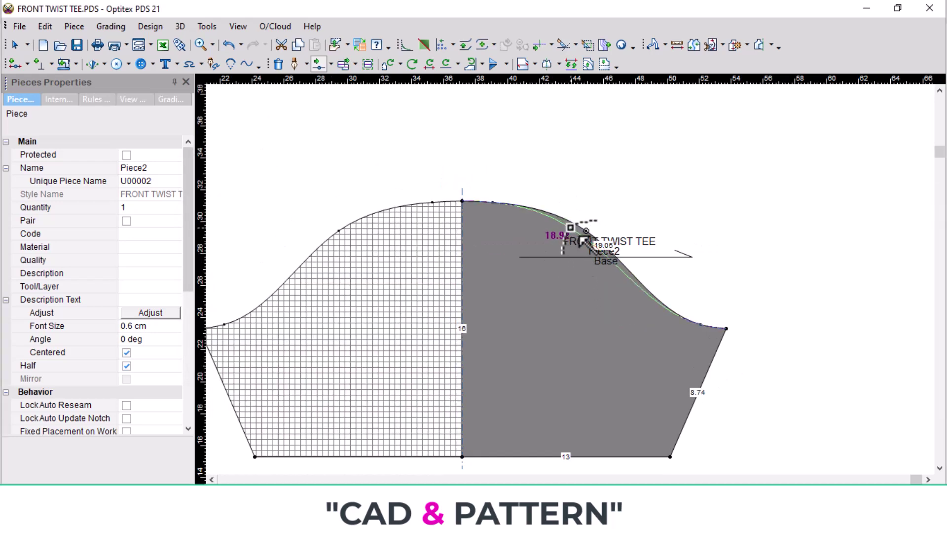
click(571, 227)
key(Return)
Lower the sleeve's underarm point together with its neighboring cap curve point by X 0 and Y -0.15 cm
scroll(712, 315, down, 3)
scroll(533, 284, up, 3)
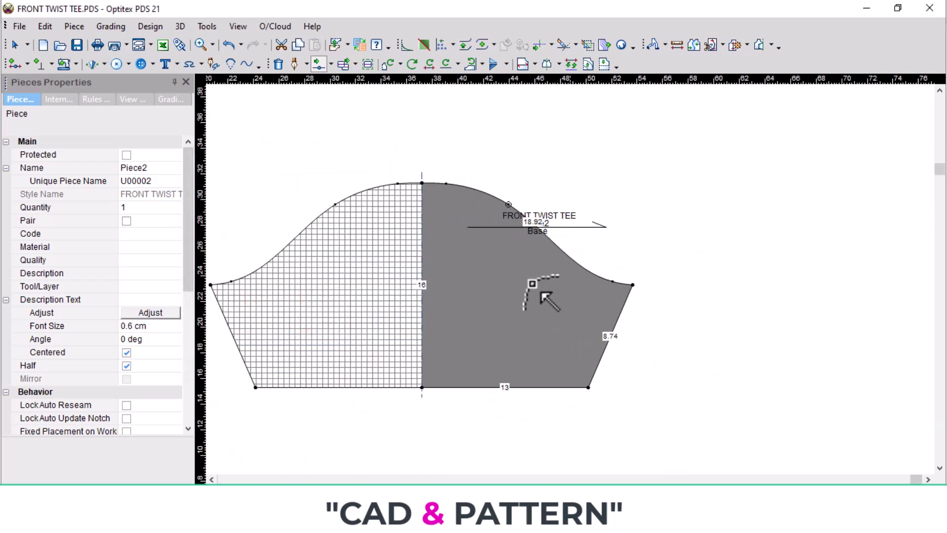
scroll(616, 279, up, 2)
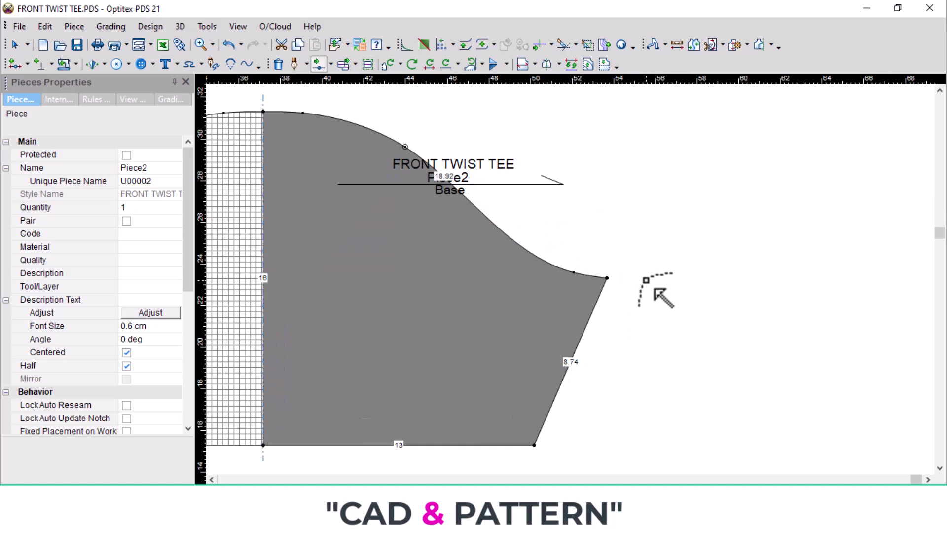
key(space)
drag(546, 251, 624, 320)
click(606, 279)
click(610, 301)
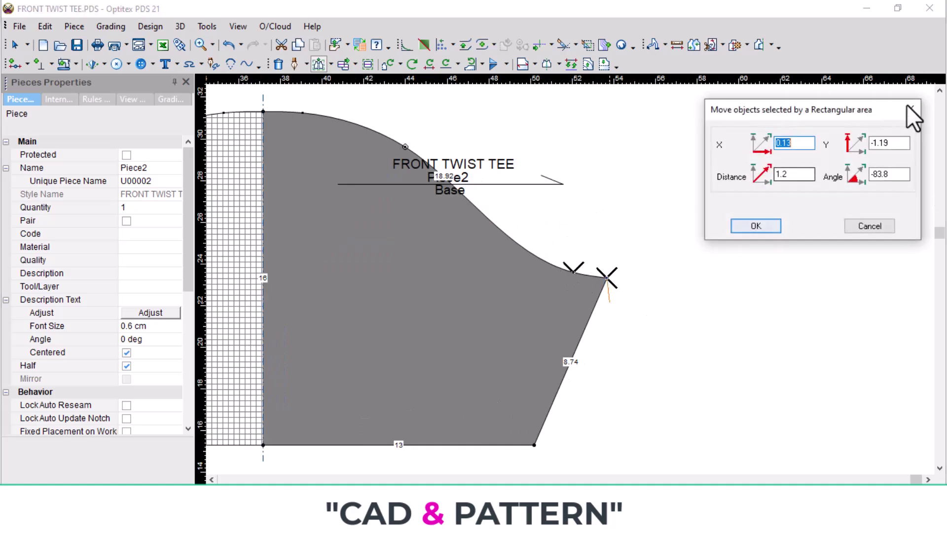
text(0)
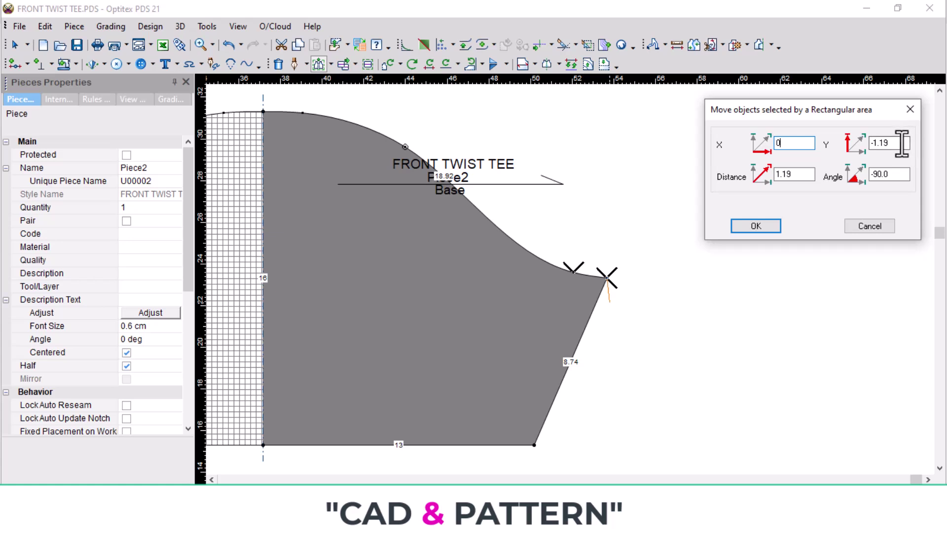
key(Tab)
text(-)
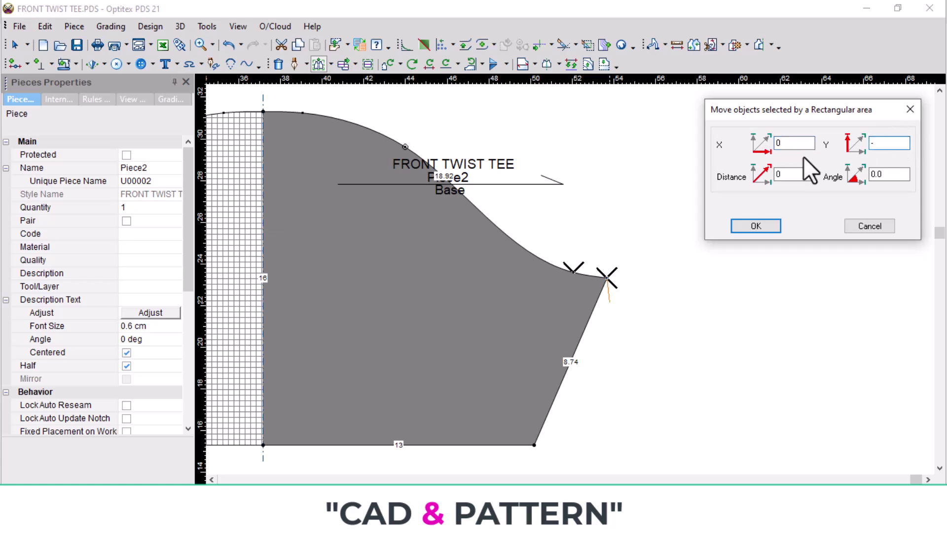
text(.15)
key(Return)
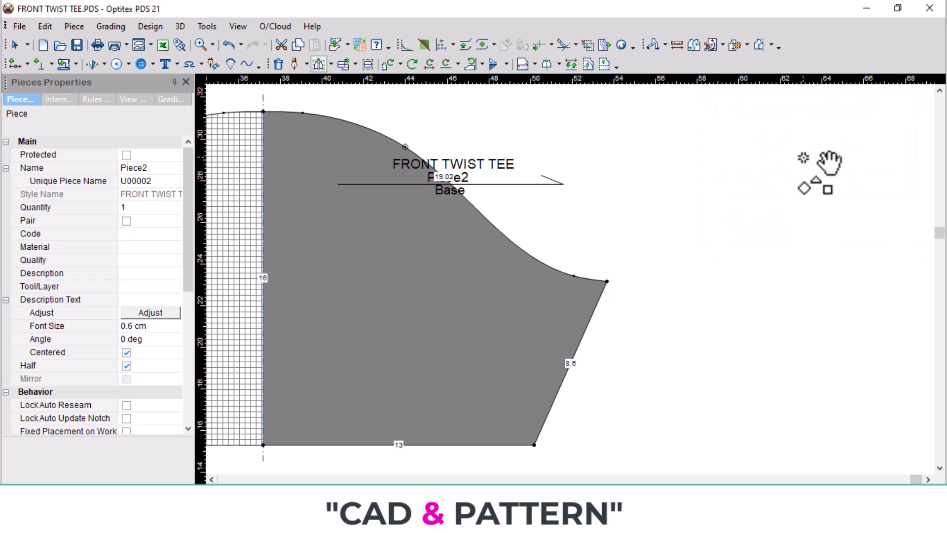
scroll(404, 269, down, 3)
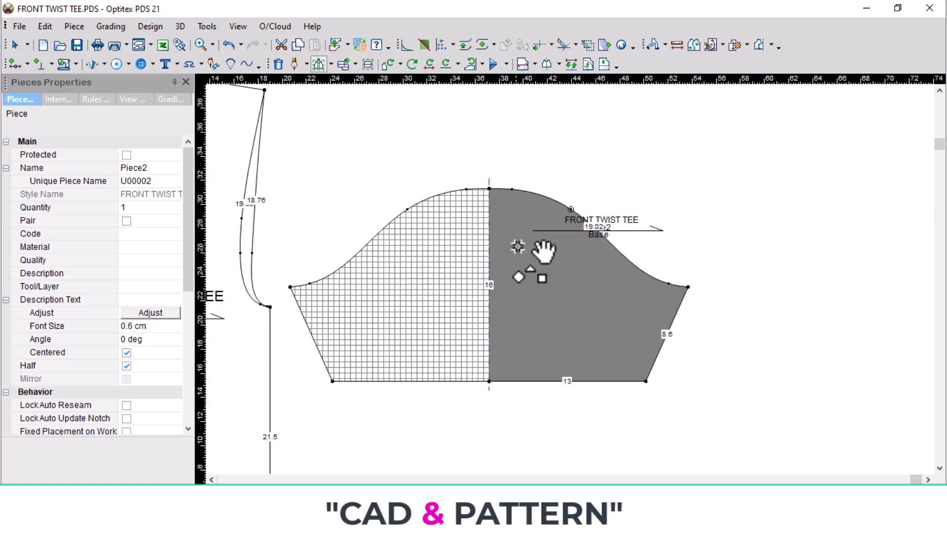
scroll(563, 242, up, 5)
scroll(603, 291, down, 3)
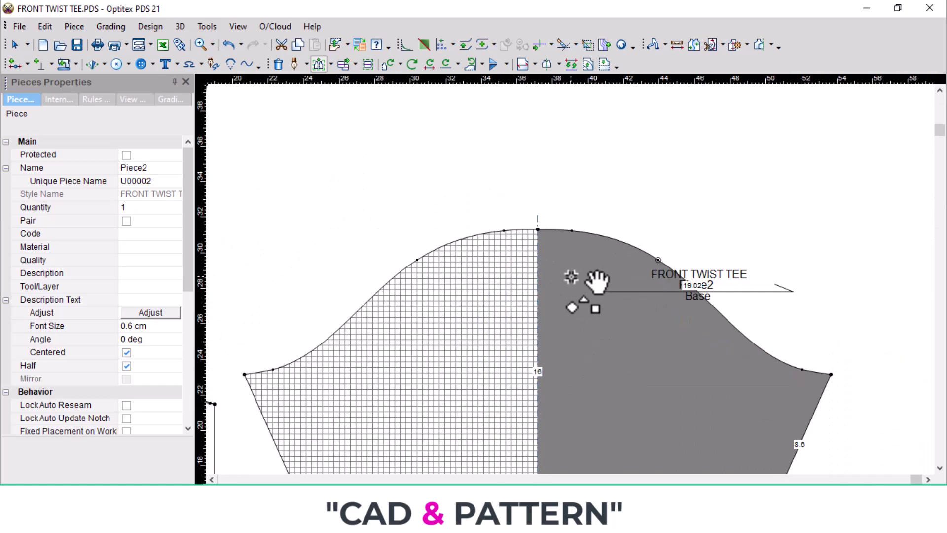
Unfold the half sleeve into a full piece, and raise the curve point beside the left underarm about 0.37 cm up and outward
click(596, 277)
click(508, 197)
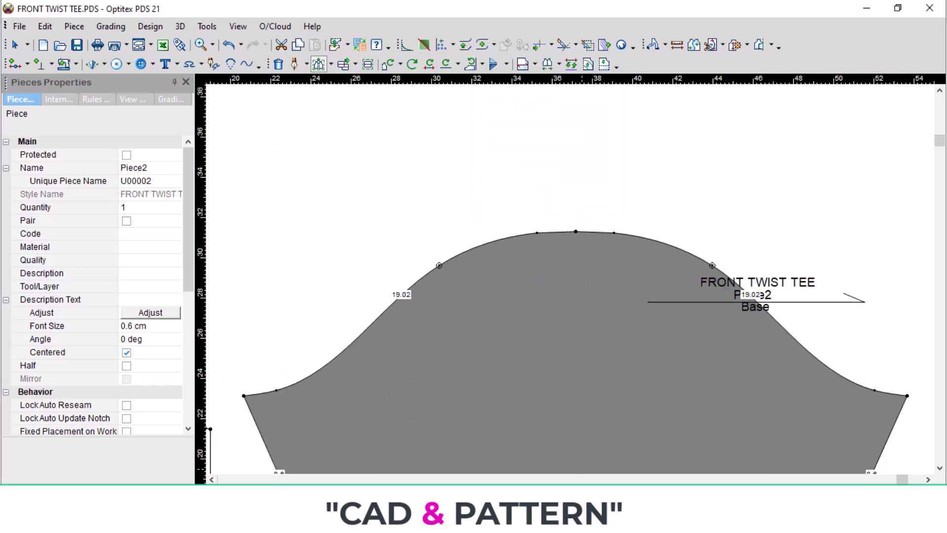
scroll(319, 390, up, 2)
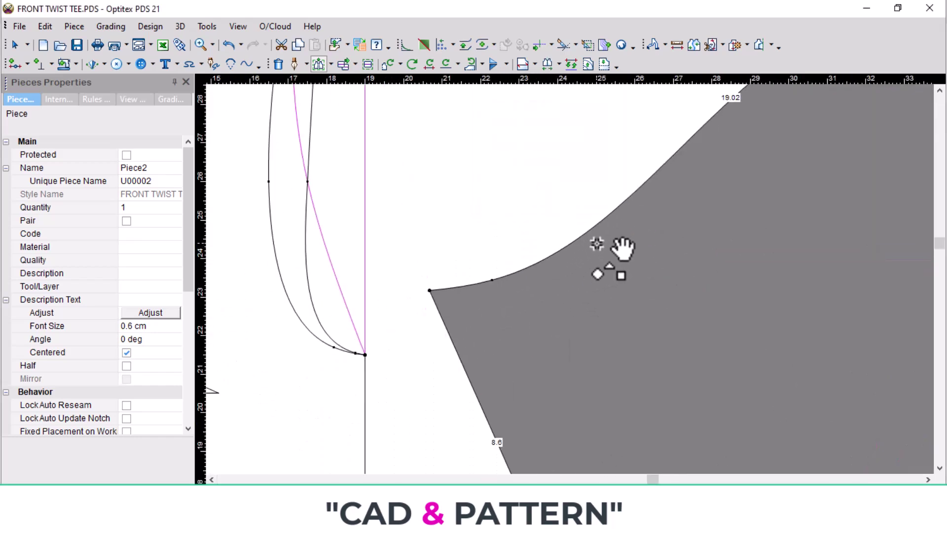
scroll(623, 248, up, 1)
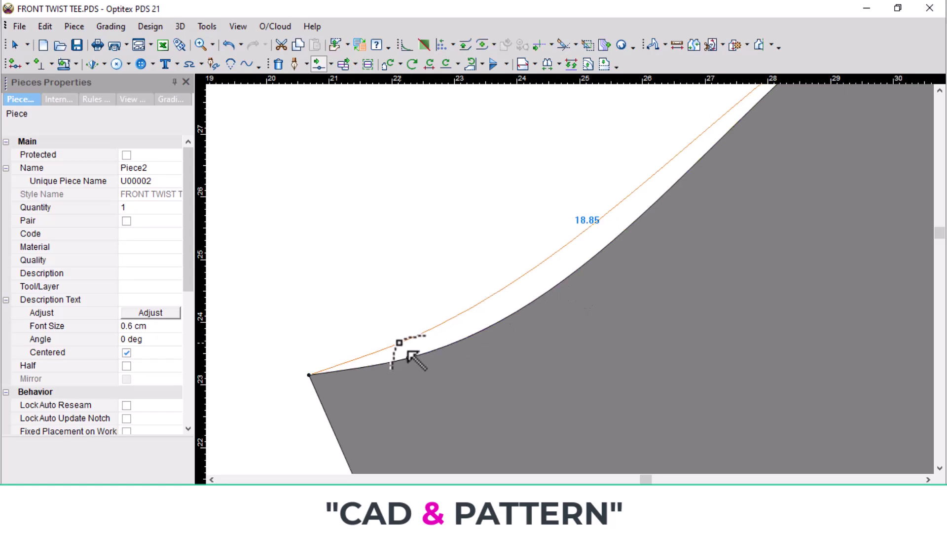
drag(400, 343, 396, 338)
key(Return)
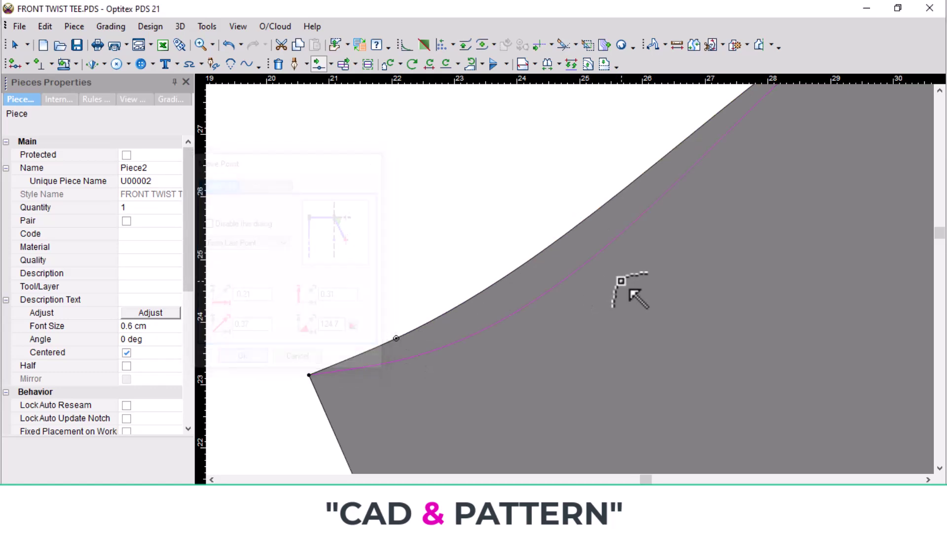
Nudge the upper curve point on the cap's left half slightly, and compare that half with the body's armhole lengths
scroll(566, 275, down, 3)
scroll(626, 253, up, 2)
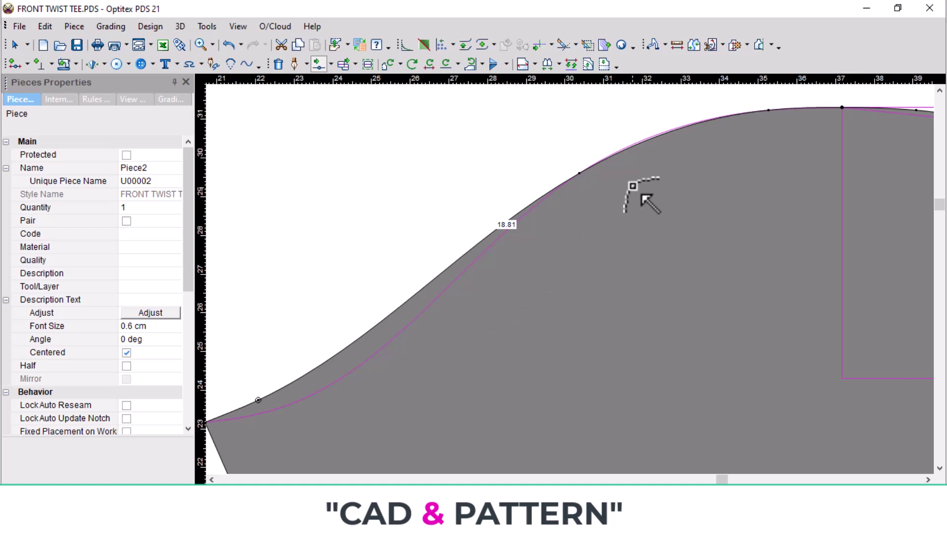
scroll(481, 271, up, 1)
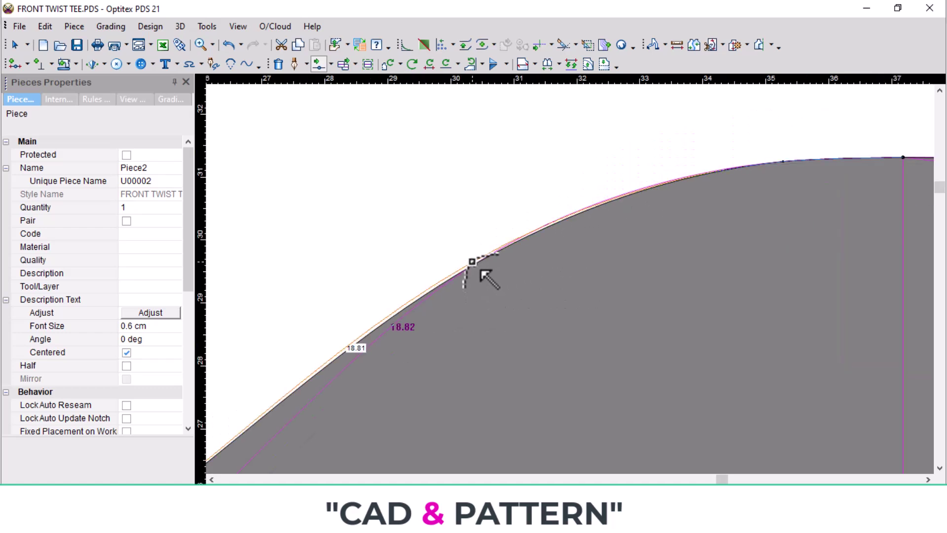
drag(472, 262, 472, 262)
key(Return)
scroll(578, 284, down, 1)
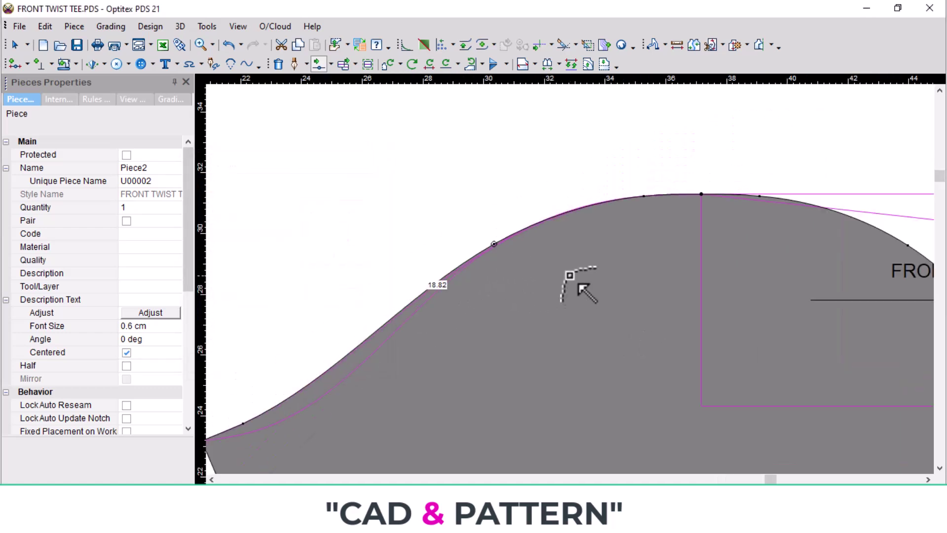
scroll(494, 266, down, 1)
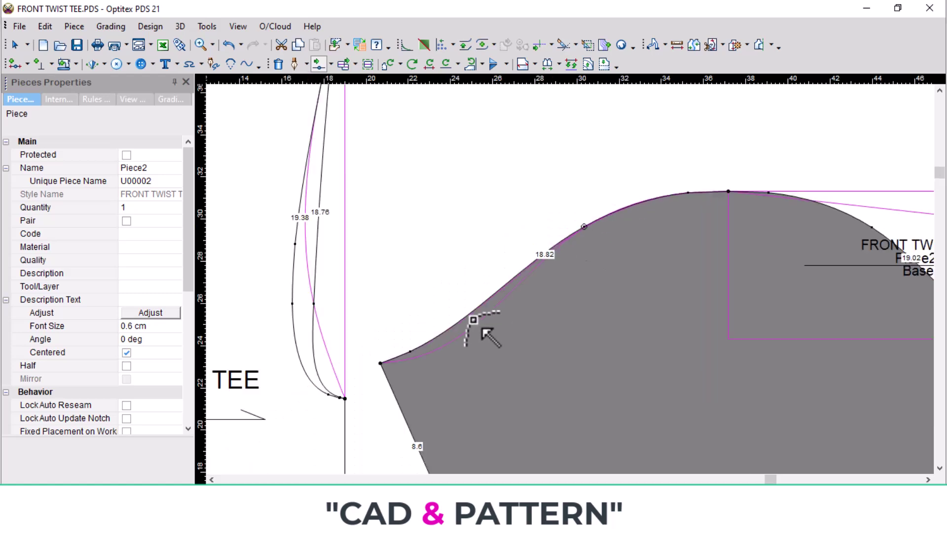
scroll(513, 316, down, 1)
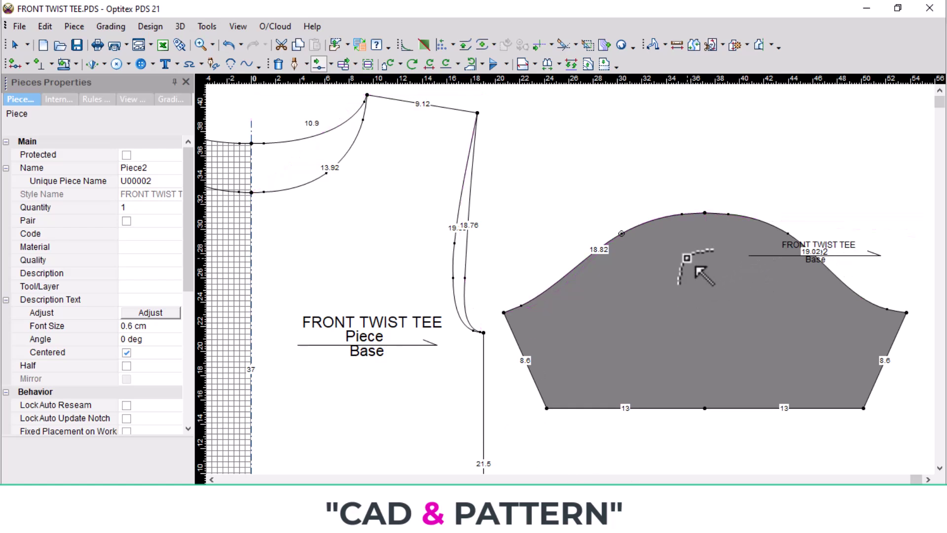
Add a notch at the center top point of the sleeve cap
scroll(572, 286, up, 3)
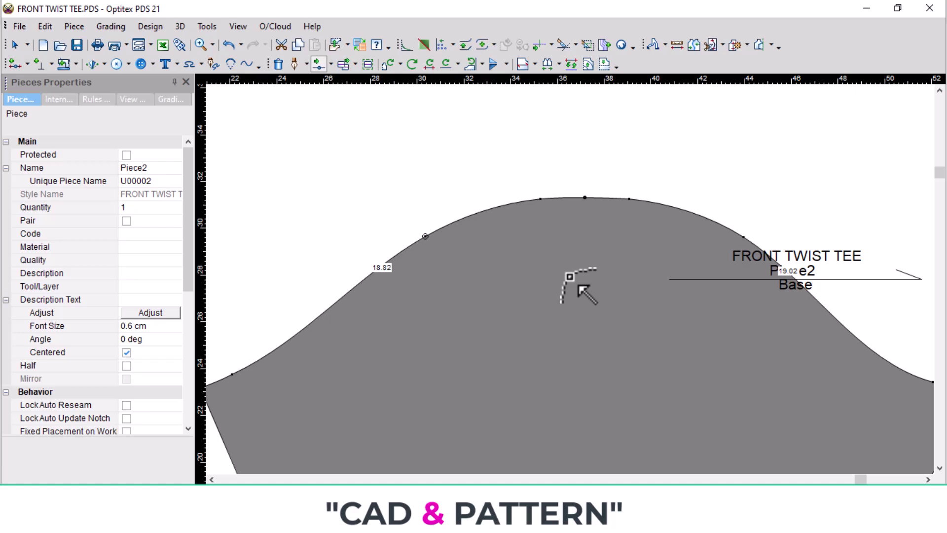
scroll(579, 286, down, 2)
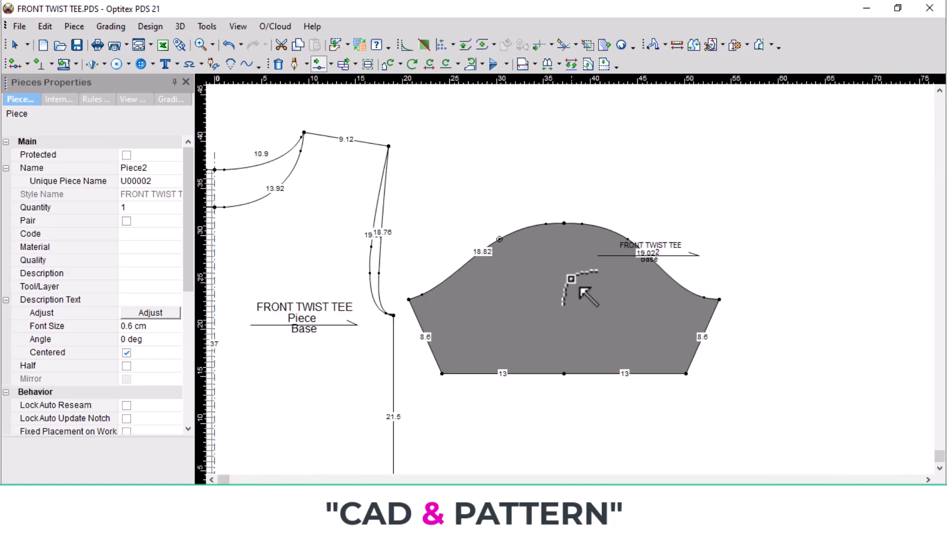
scroll(581, 289, up, 1)
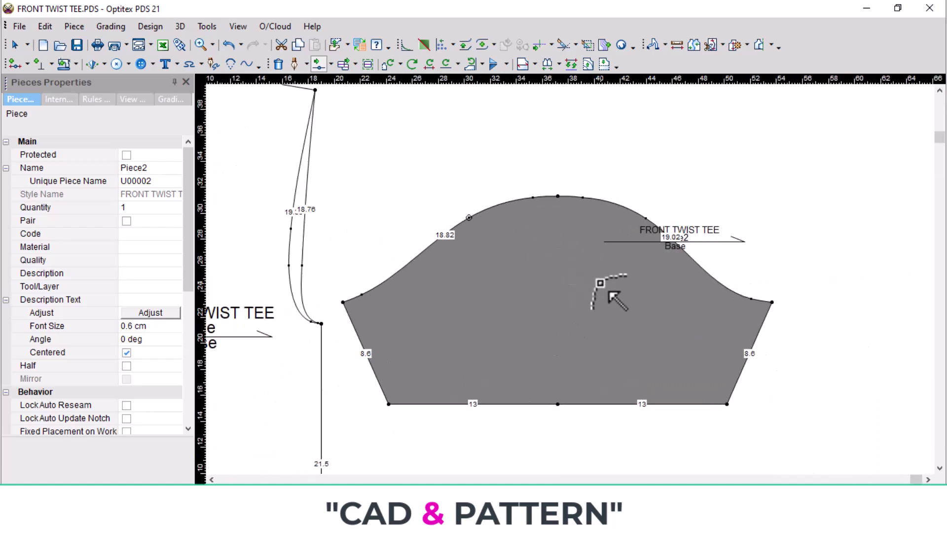
key(n)
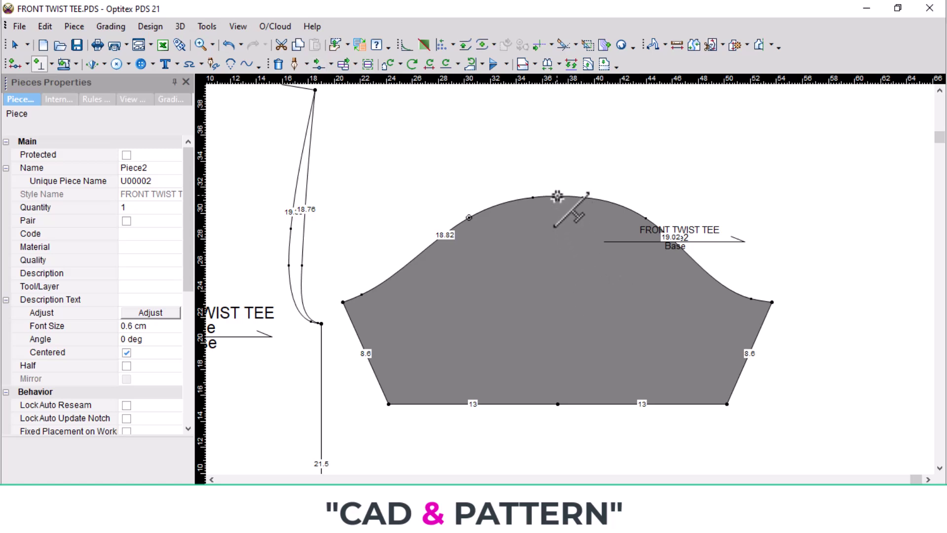
click(558, 197)
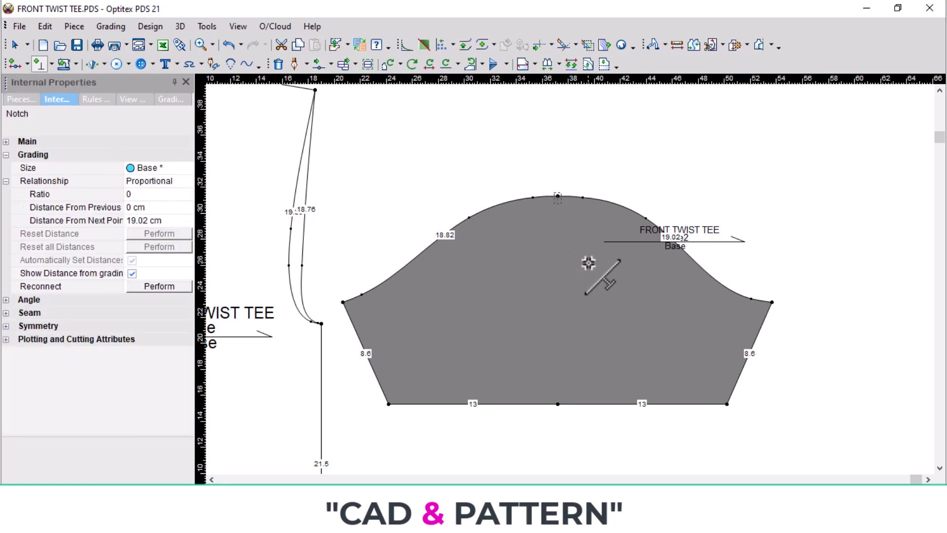
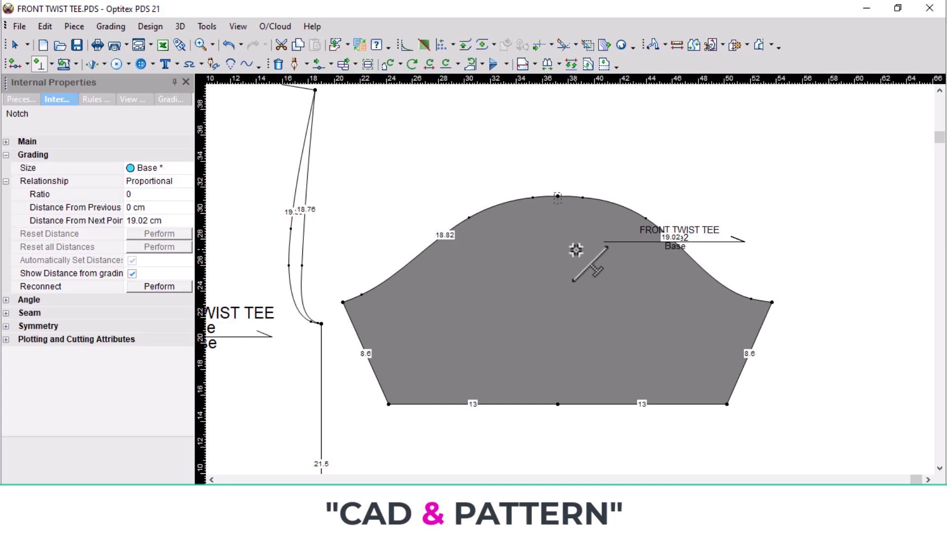
Switch to the tech pack PDF and review the XS measurement chart and the front twist sketch
scroll(472, 288, down, 2)
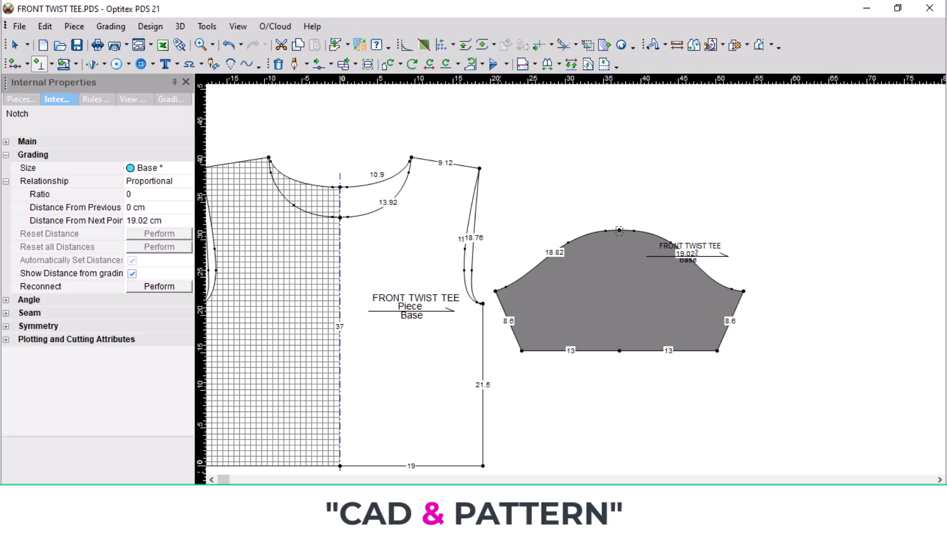
click(462, 518)
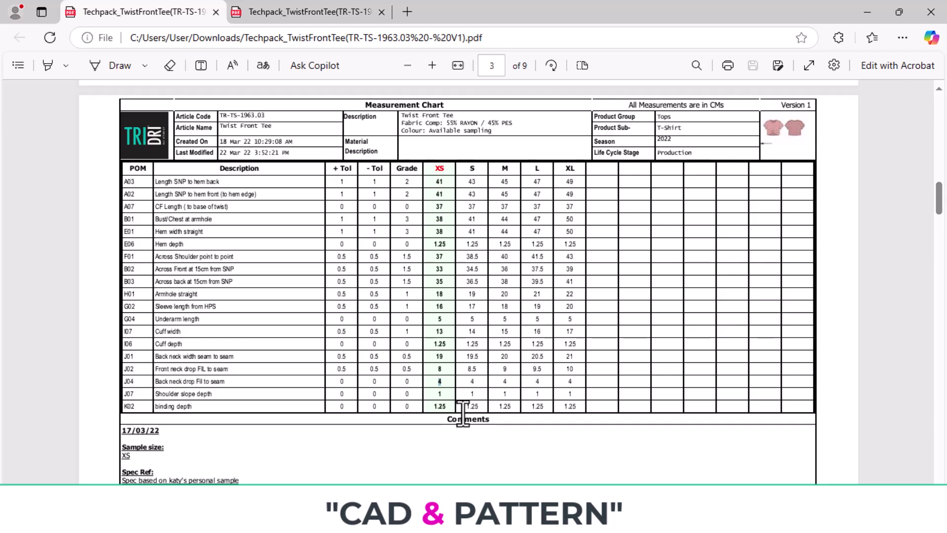
key(alt+Tab)
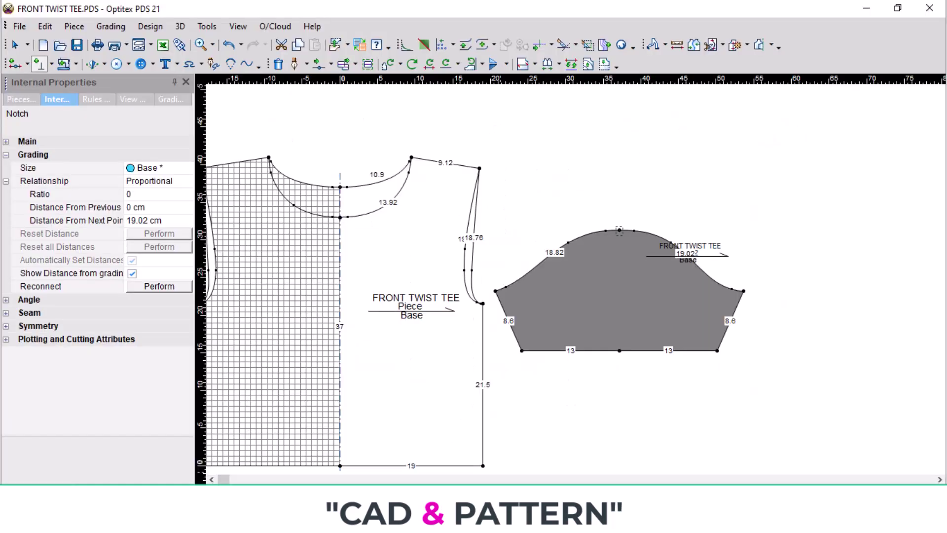
key(alt+Tab)
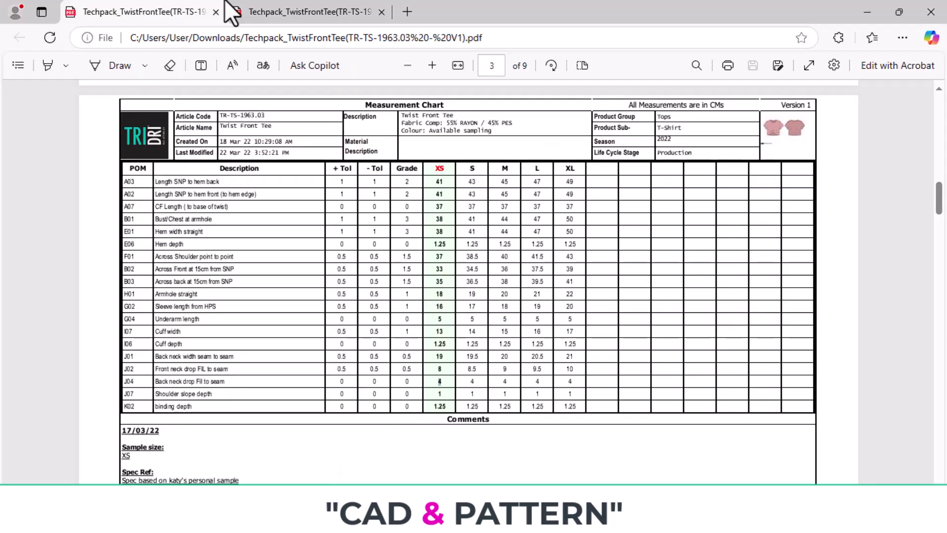
click(302, 12)
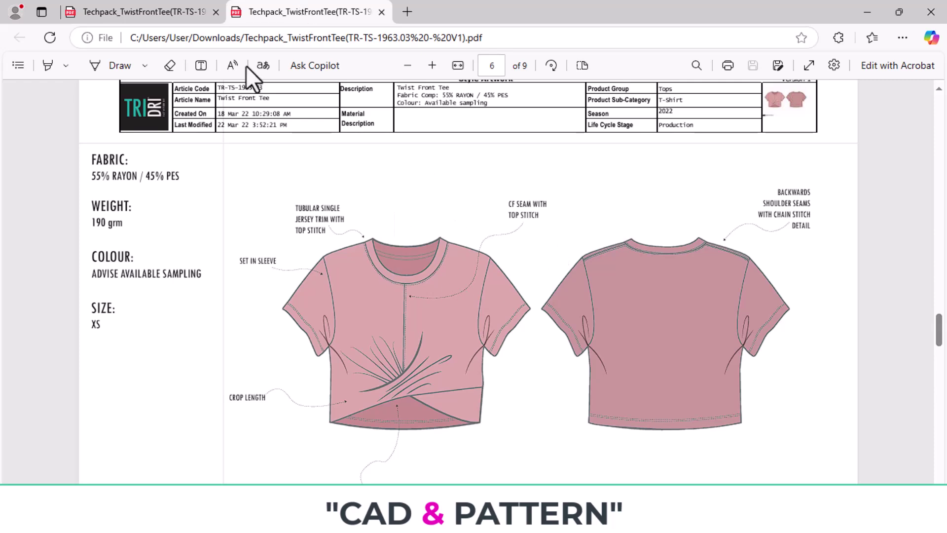
click(152, 14)
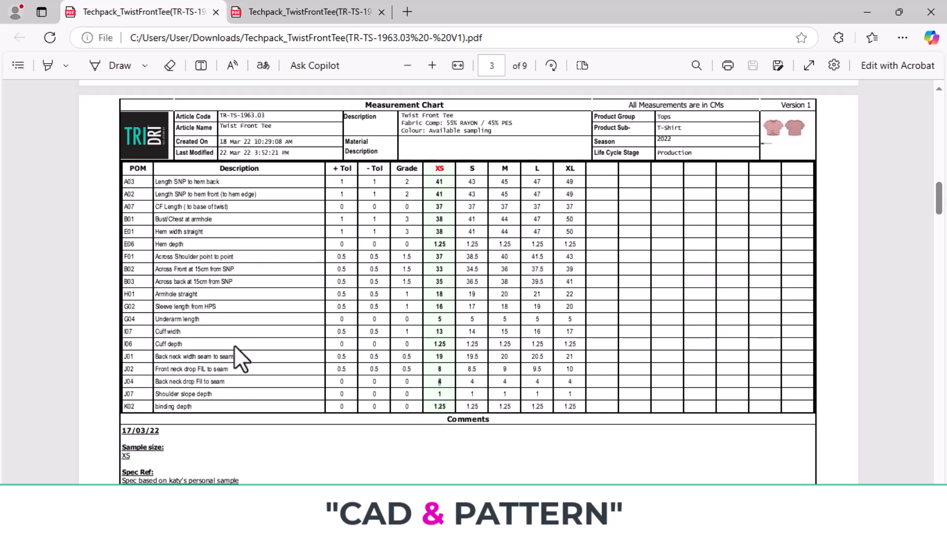
click(314, 10)
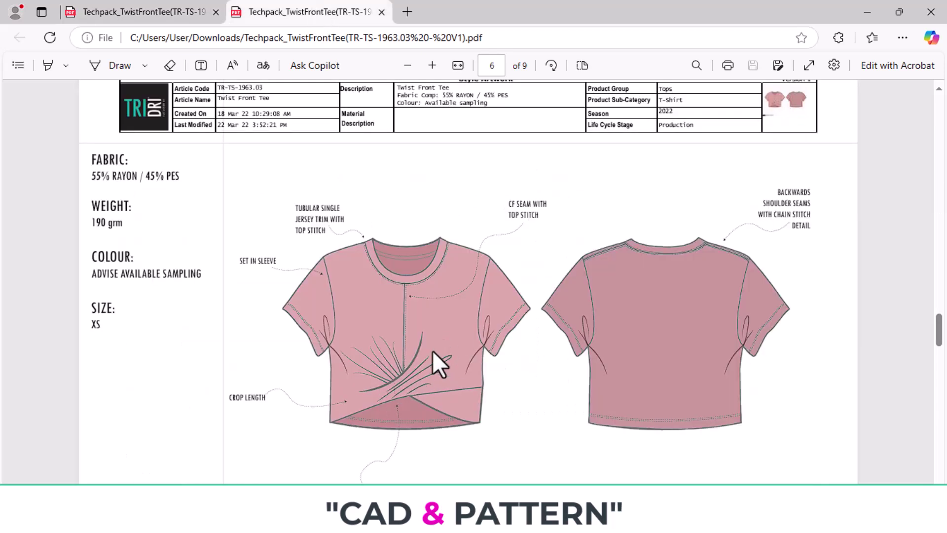
click(143, 12)
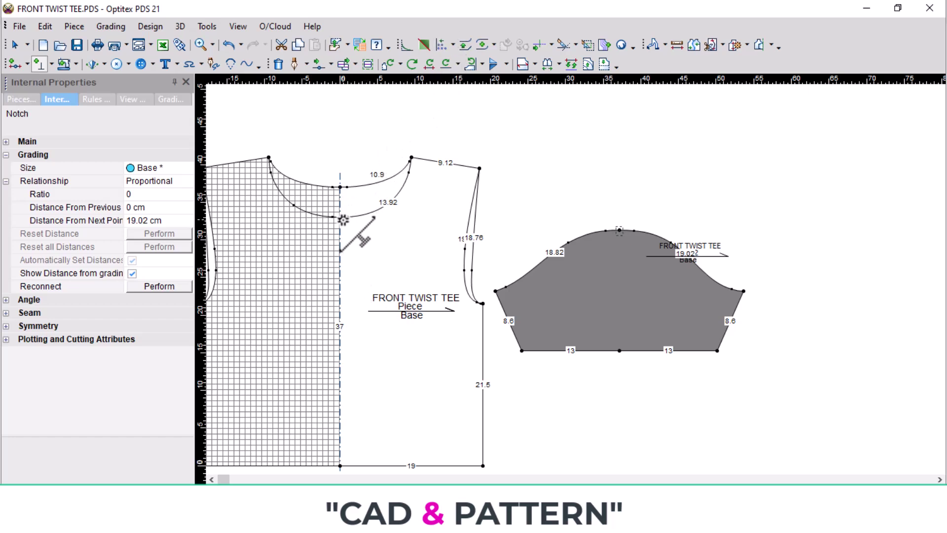
Measure the center front from the body's hem to the front neckline
click(677, 45)
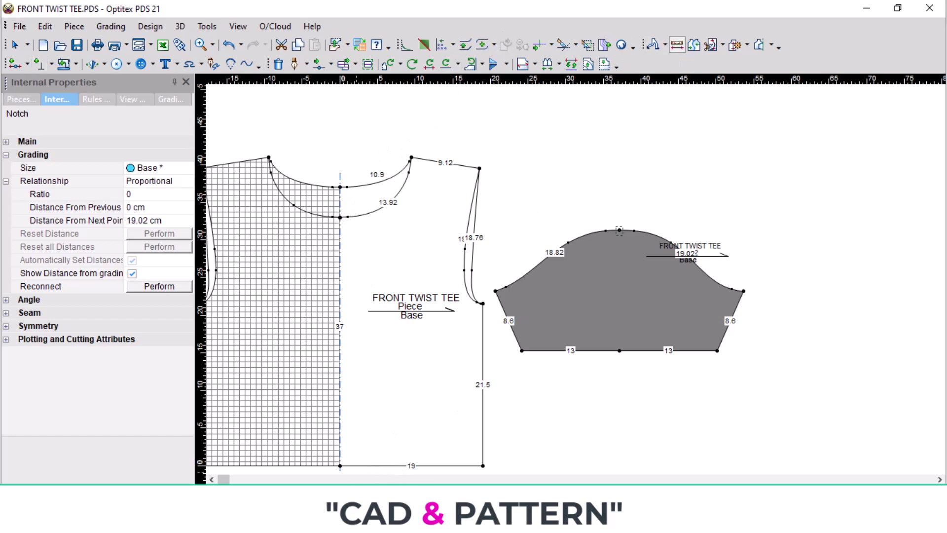
click(340, 465)
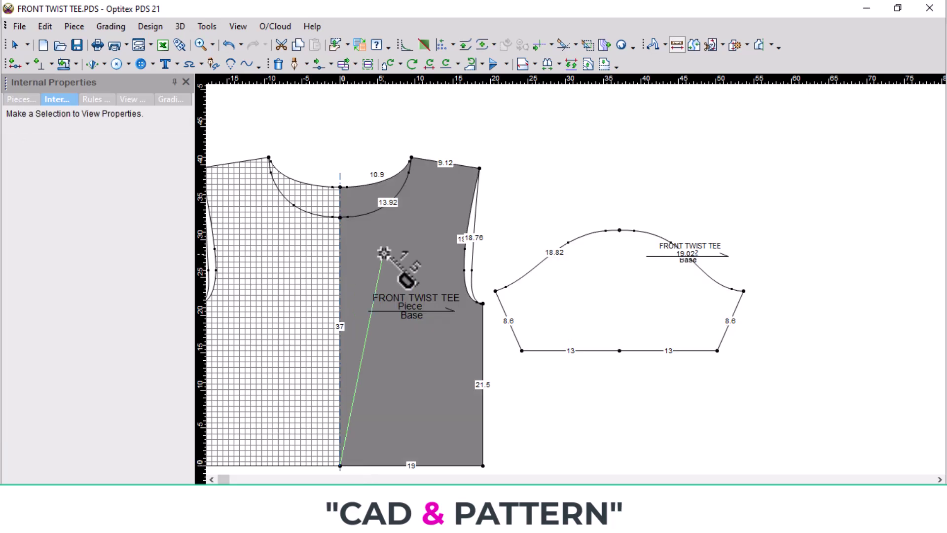
click(340, 217)
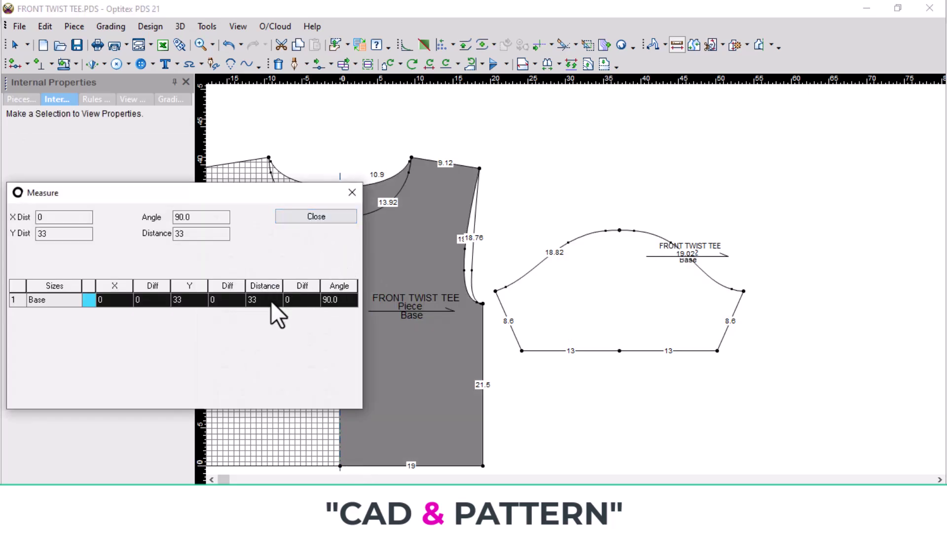
click(356, 192)
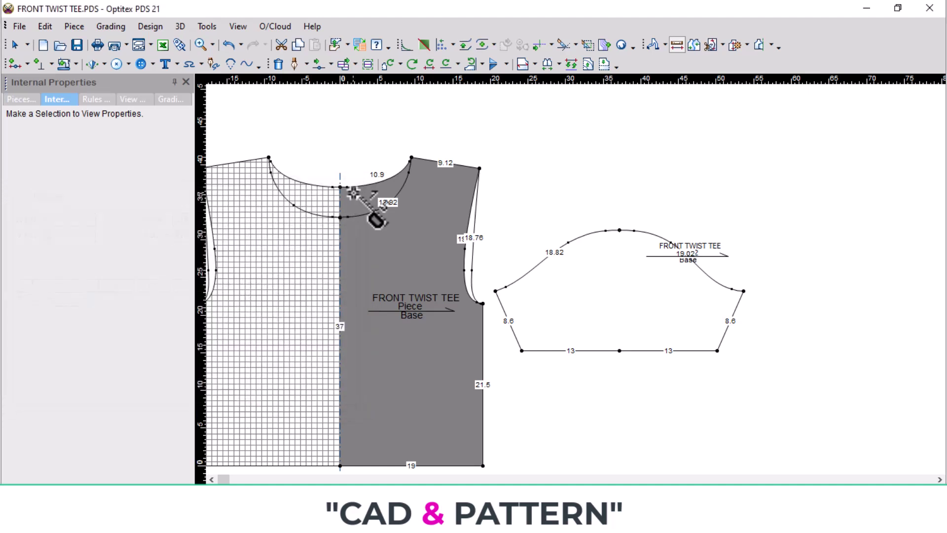
Place a horizontal guide line at the shoulder neck point and offset it by -37 cm to mark the base of the twist
drag(469, 77, 452, 157)
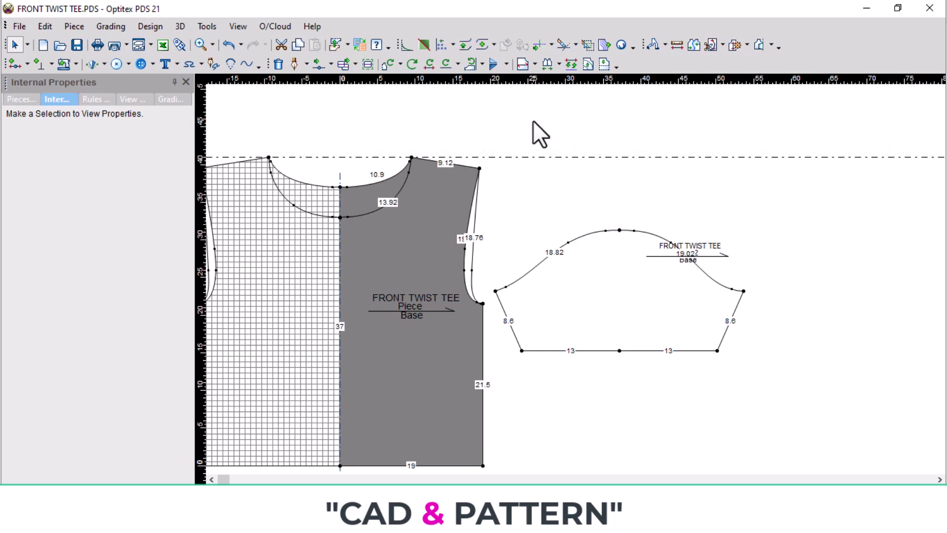
key(Return)
text(-37)
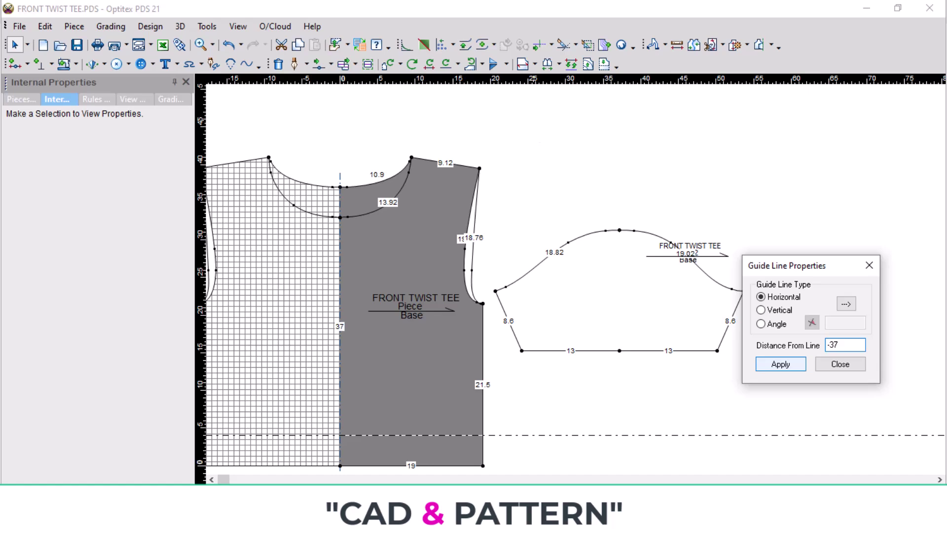
click(872, 259)
middle_drag(390, 410, 570, 284)
scroll(570, 284, up, 4)
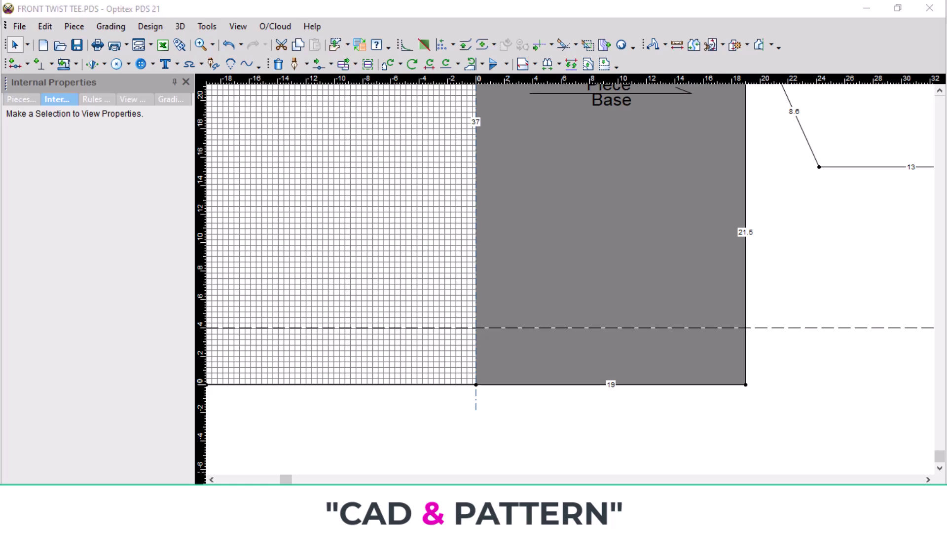
Place an angled guide line from the hem corner on the mirrored half through the intersection of the center front and horizontal guide
key(alt+Tab)
click(316, 4)
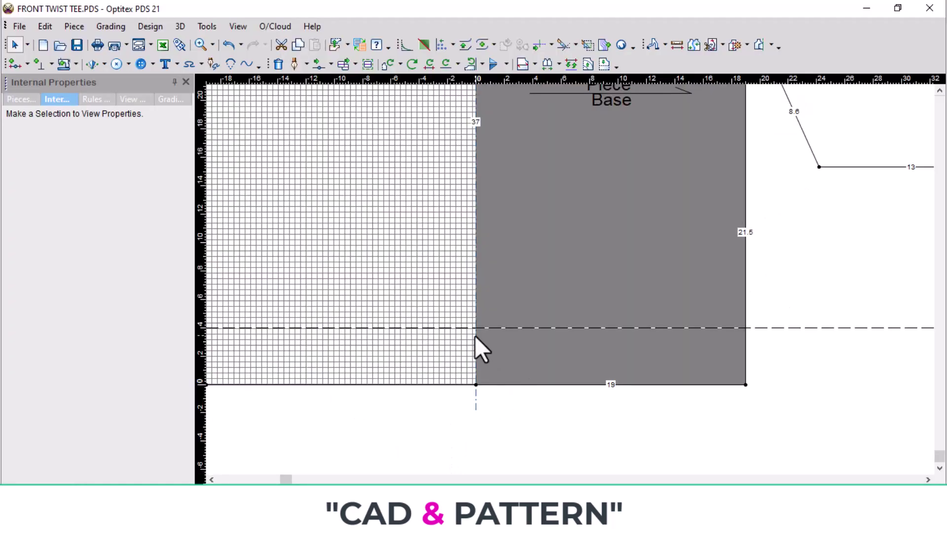
scroll(475, 335, down, 1)
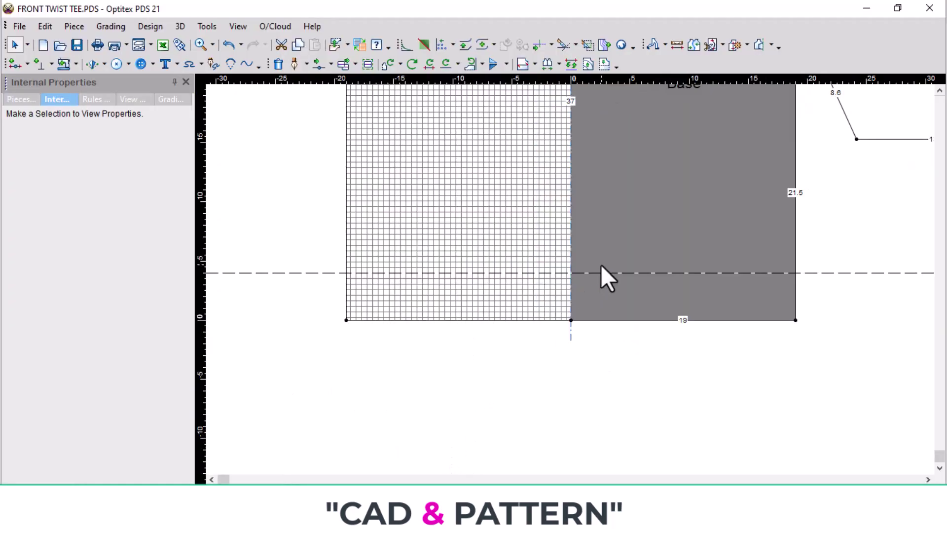
scroll(601, 264, up, 2)
scroll(465, 290, down, 1)
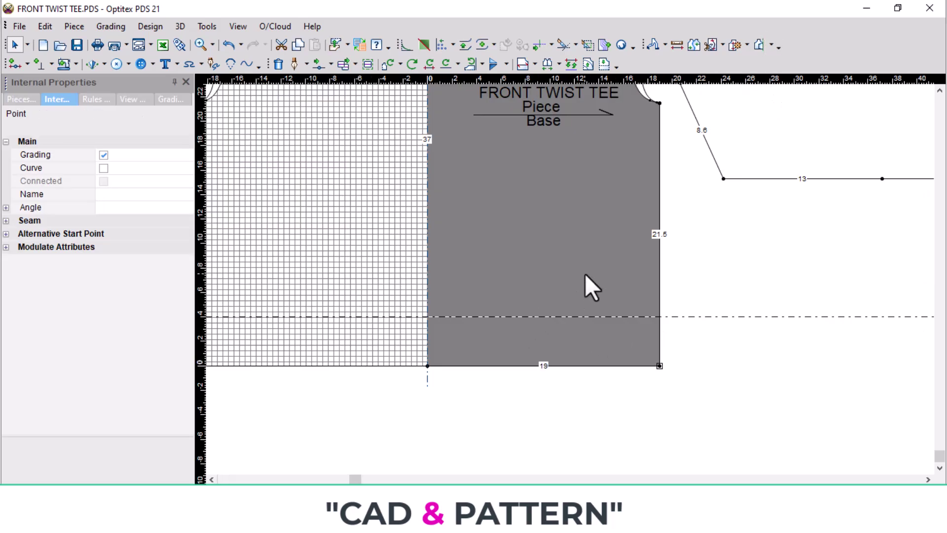
scroll(506, 195, down, 1)
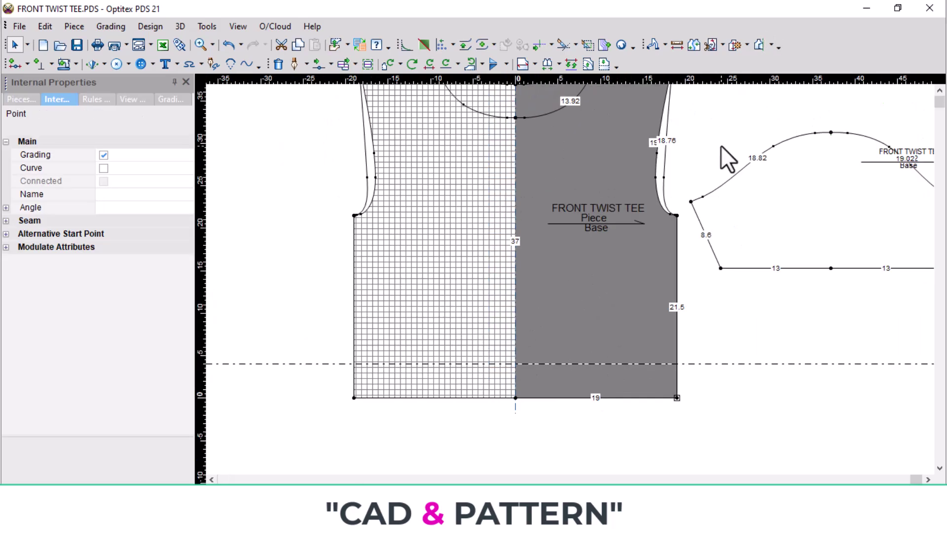
double_click(745, 312)
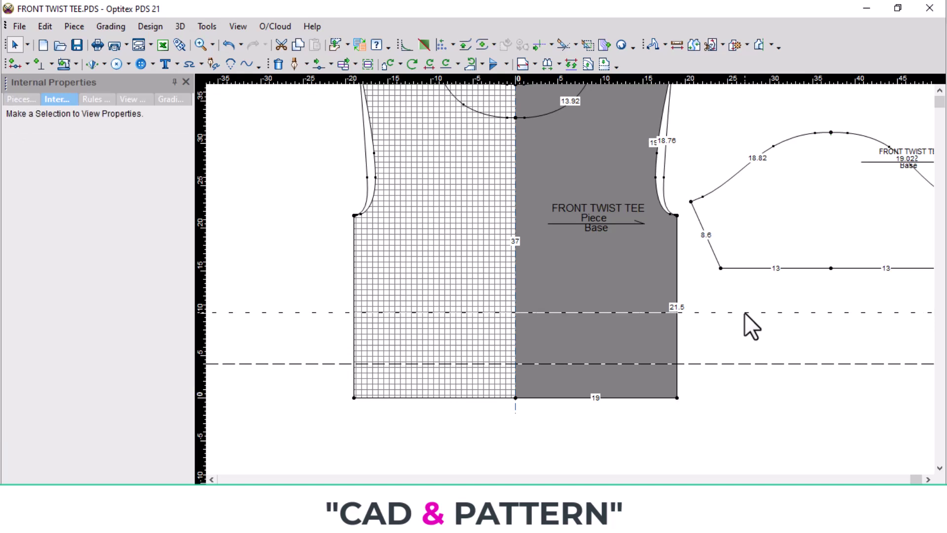
click(845, 304)
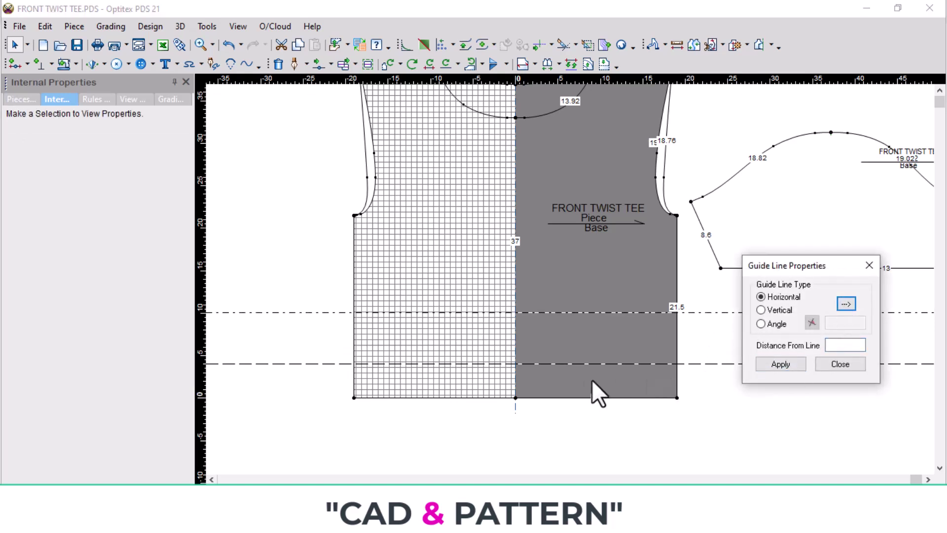
click(354, 398)
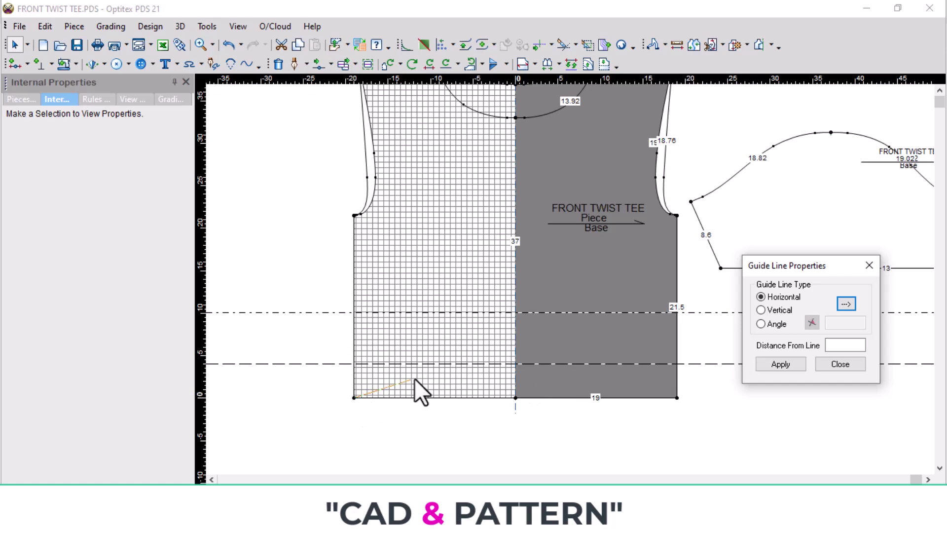
click(516, 363)
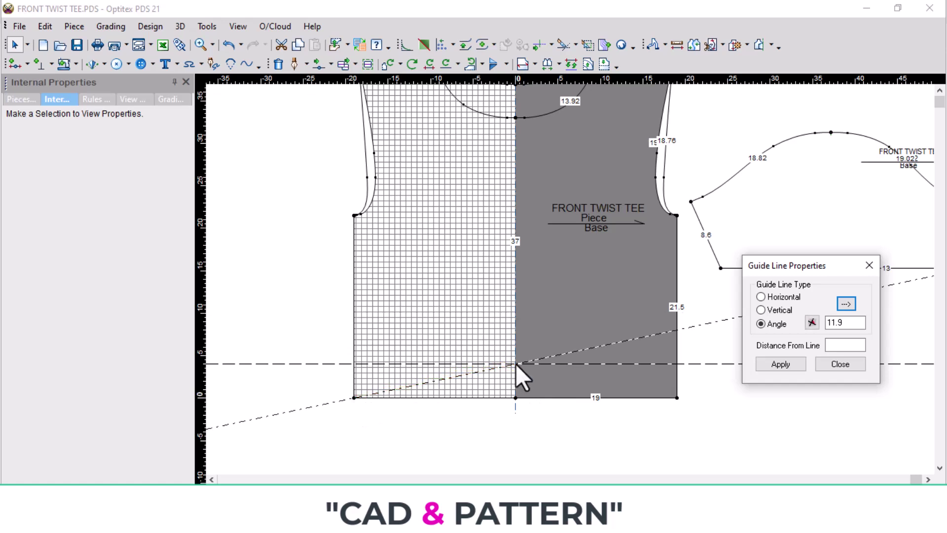
click(868, 266)
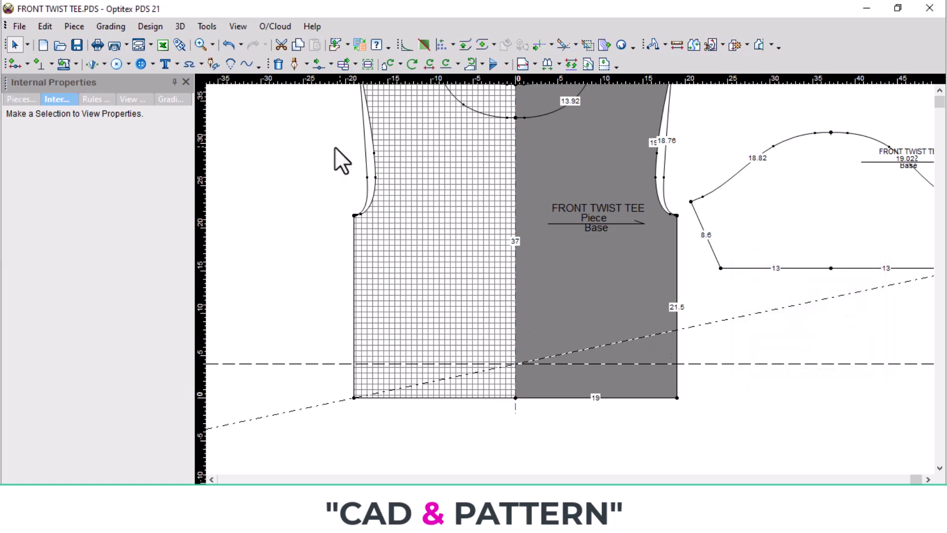
Draft a diagonal line along the angled guide from the side seam, 8.01 cm above the hem, to the opposite hem corner
click(294, 64)
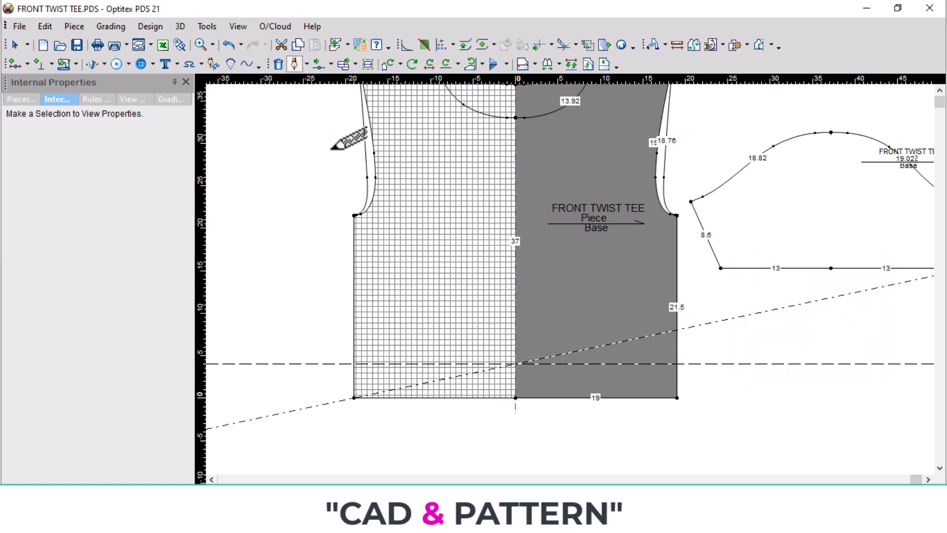
click(676, 329)
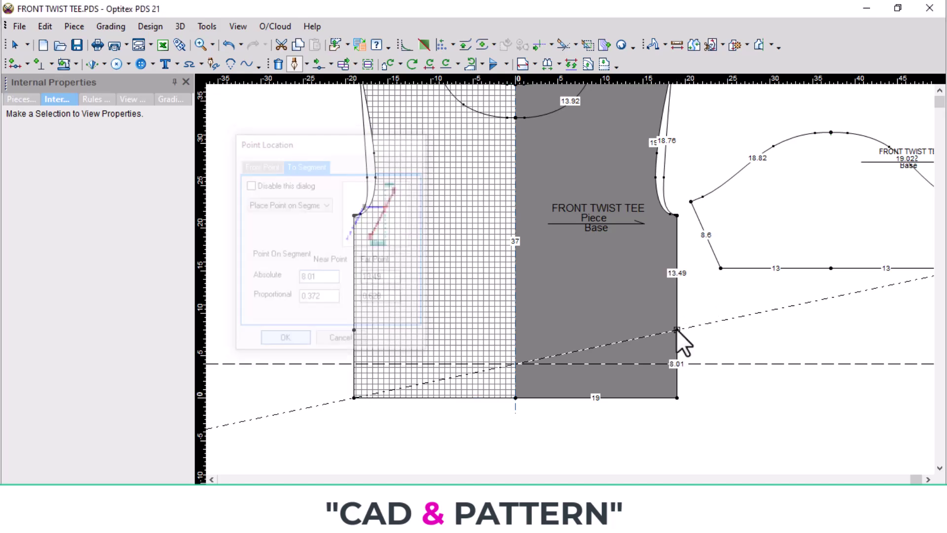
click(354, 397)
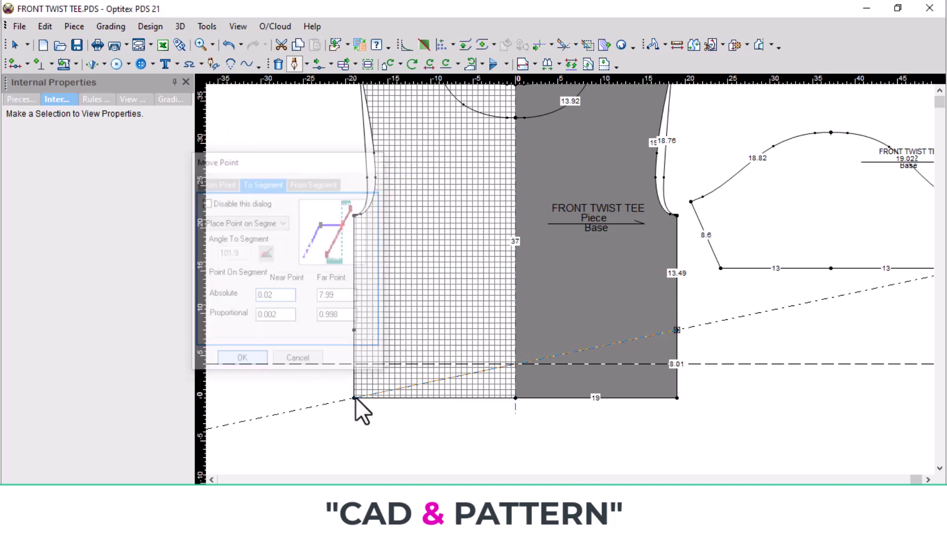
right_click(291, 301)
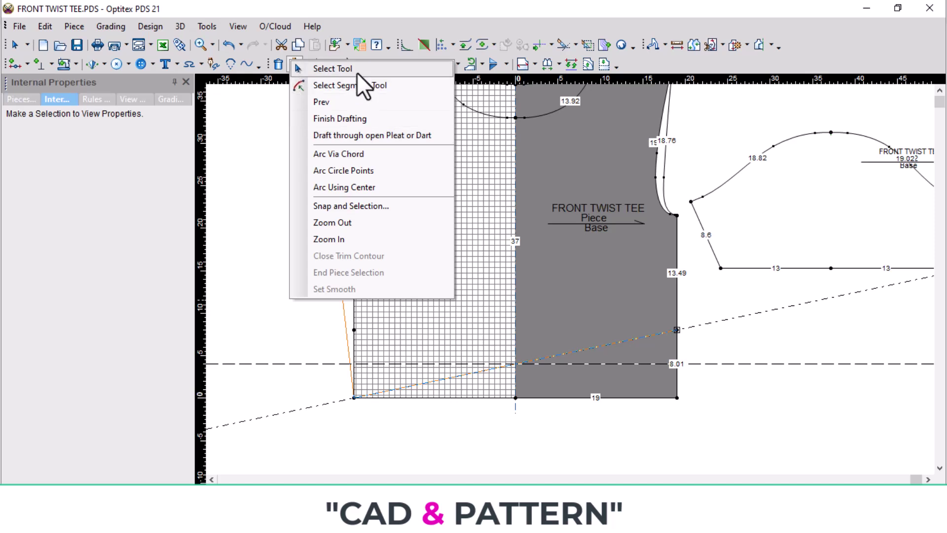
click(356, 69)
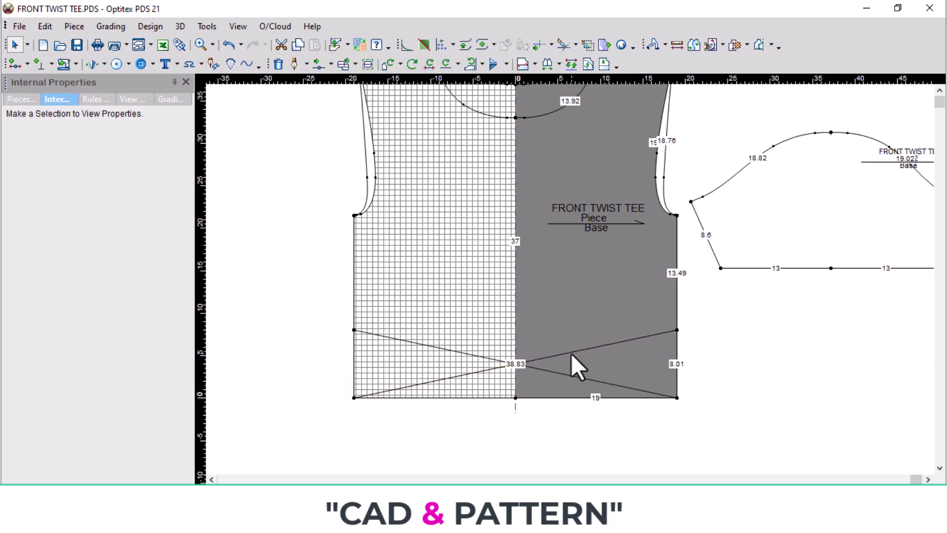
scroll(572, 360, up, 2)
scroll(570, 274, down, 2)
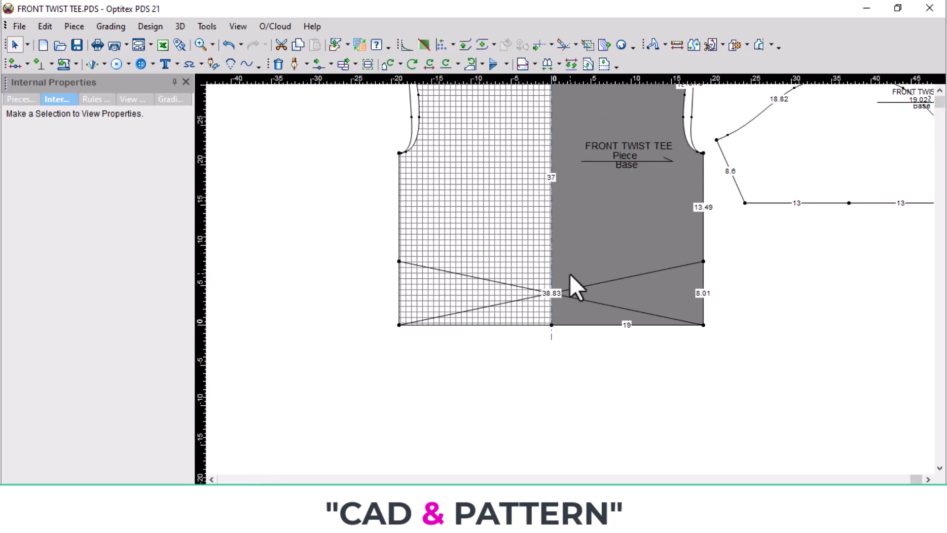
scroll(572, 286, up, 6)
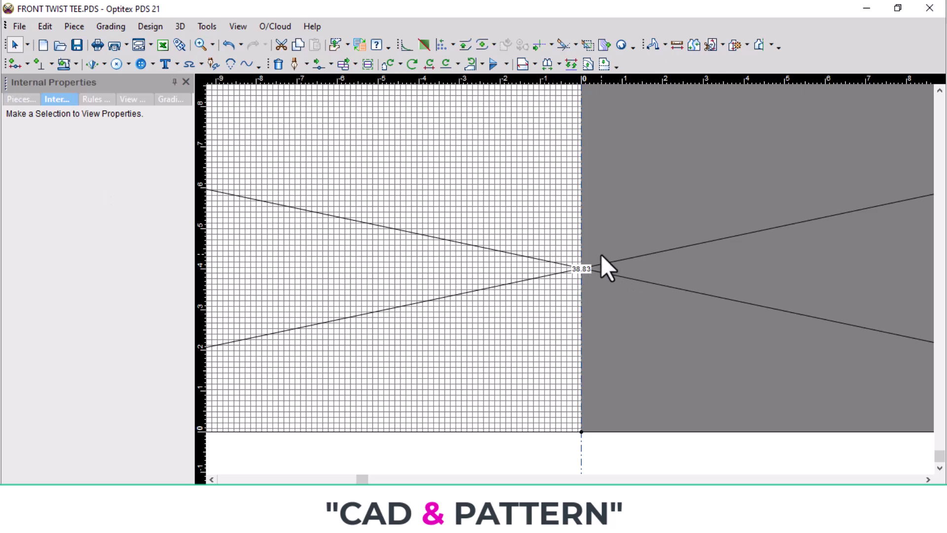
Build a separate front piece by tracing the lower side seam, hem, center front, lower neckline, shoulder, front armhole and remaining side seam
scroll(607, 262, down, 5)
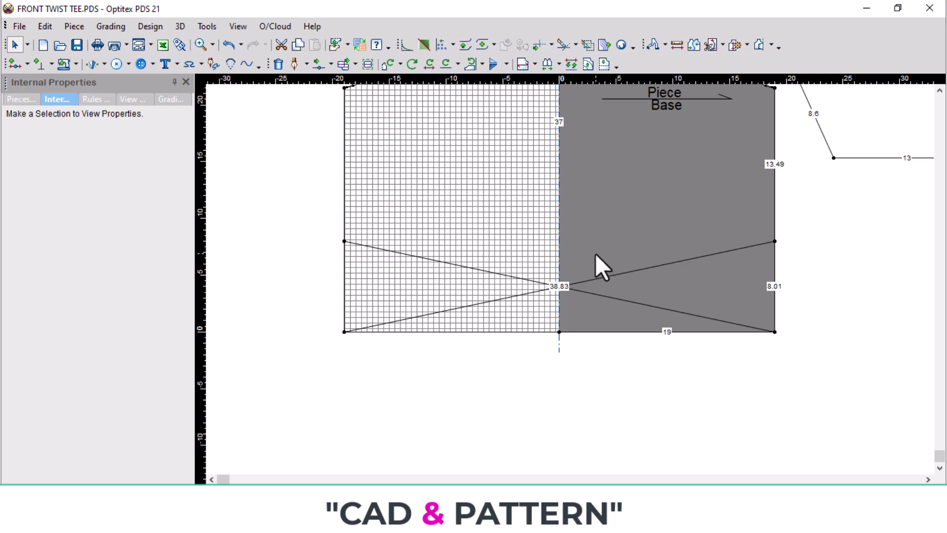
scroll(586, 266, down, 3)
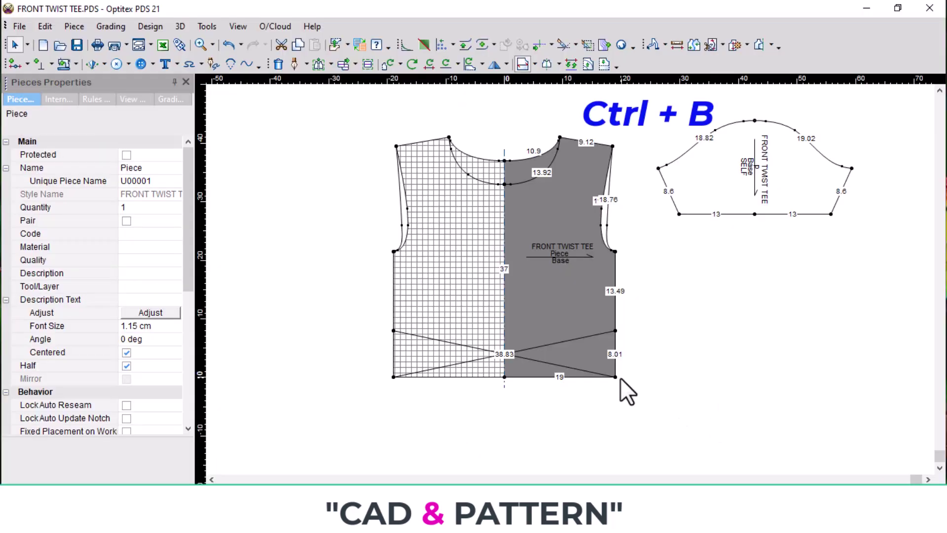
key(ctrl+b)
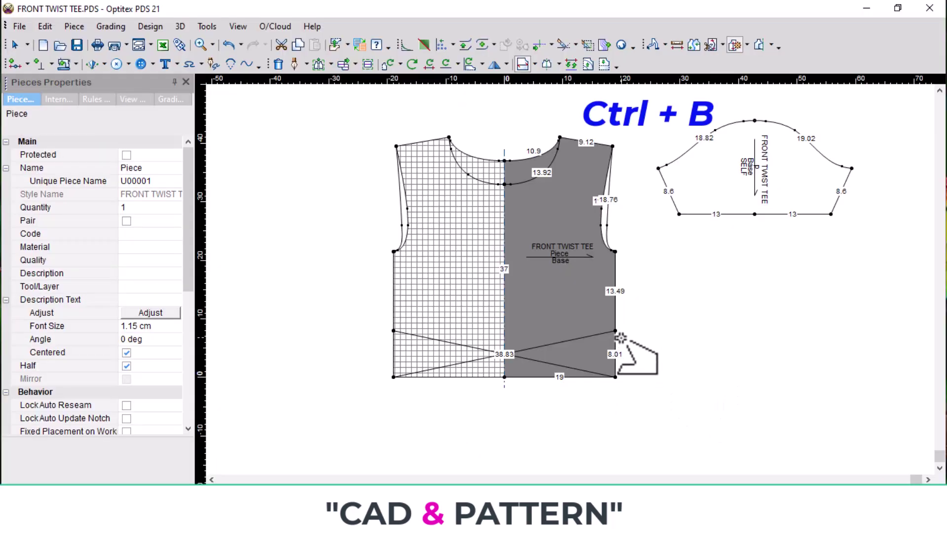
click(615, 373)
click(561, 377)
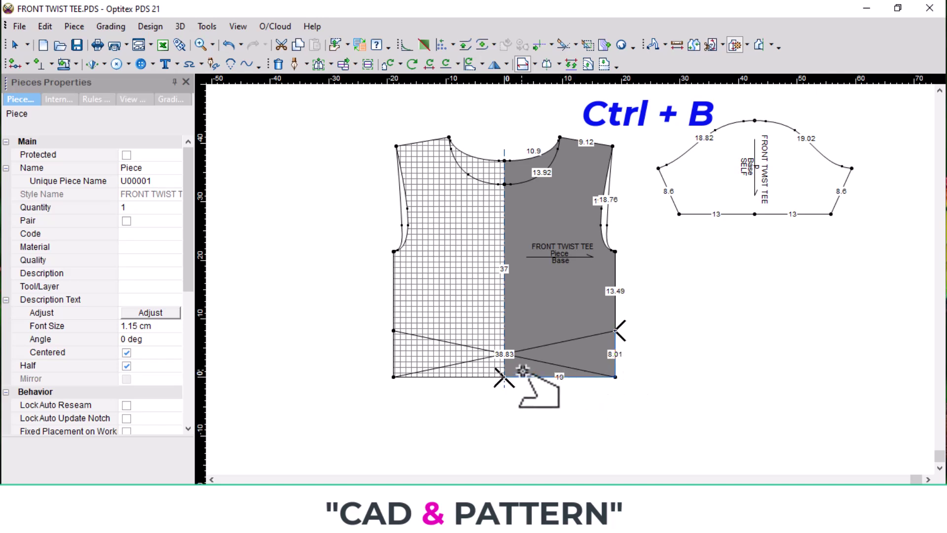
click(505, 363)
click(532, 183)
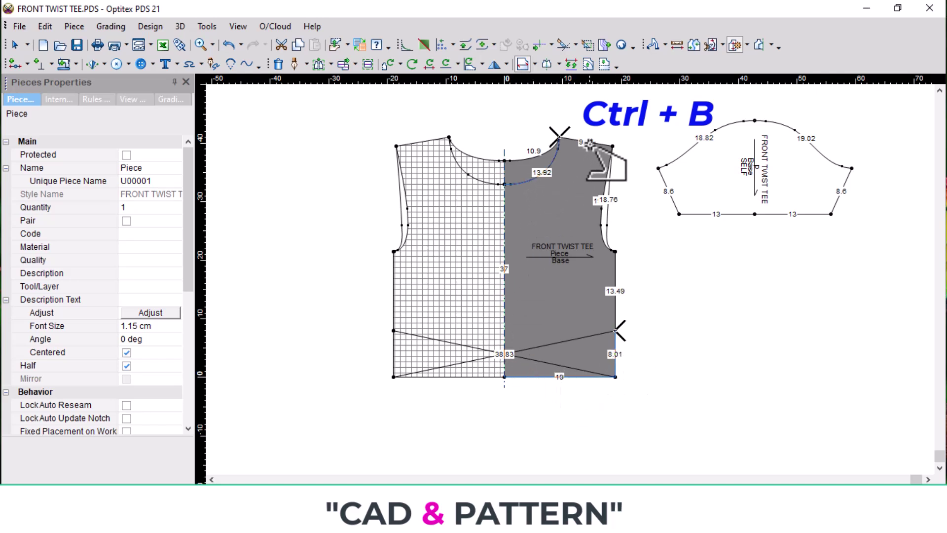
click(590, 144)
click(604, 186)
click(618, 269)
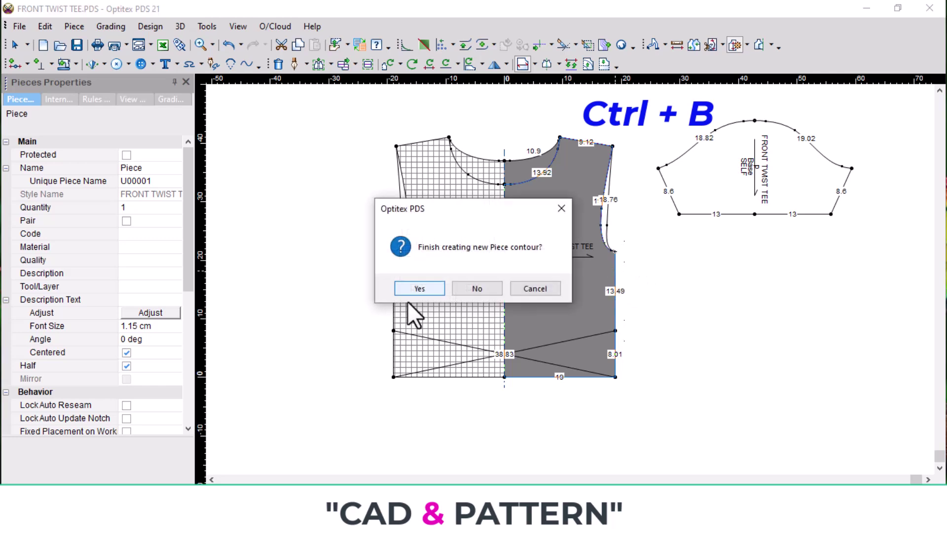
click(420, 288)
Add a point on the front piece's center front at the diagonal crossing, 4.01 cm above the hem, and move the piece clear of the draft
scroll(545, 336, up, 4)
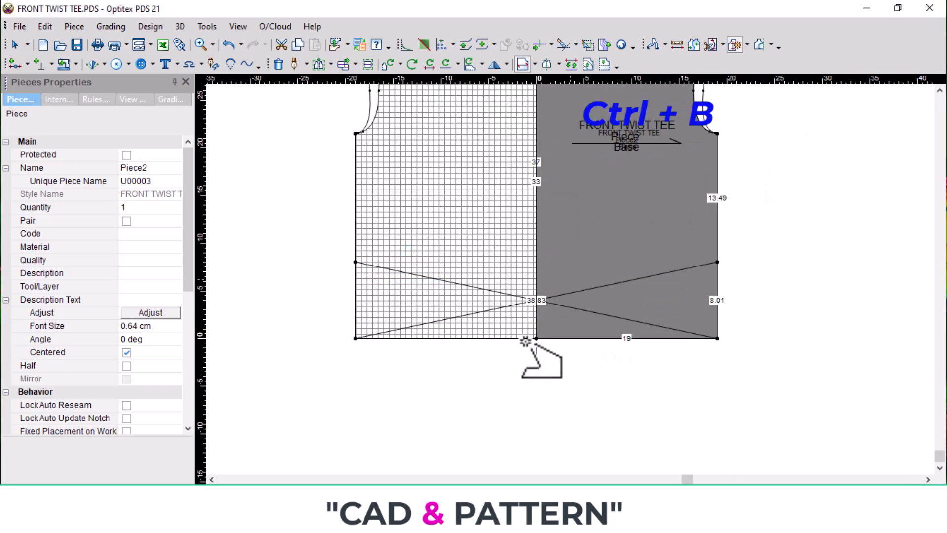
key(o)
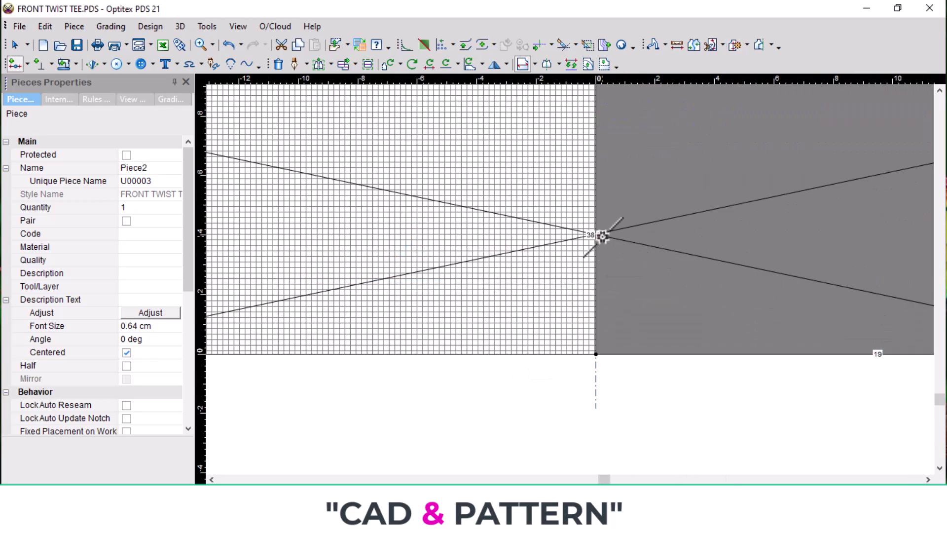
click(597, 235)
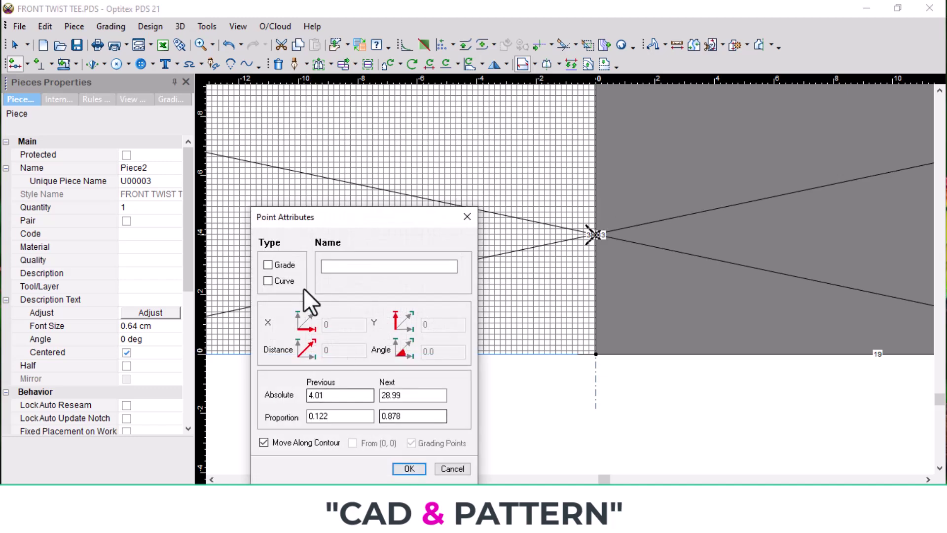
click(409, 469)
scroll(575, 275, down, 7)
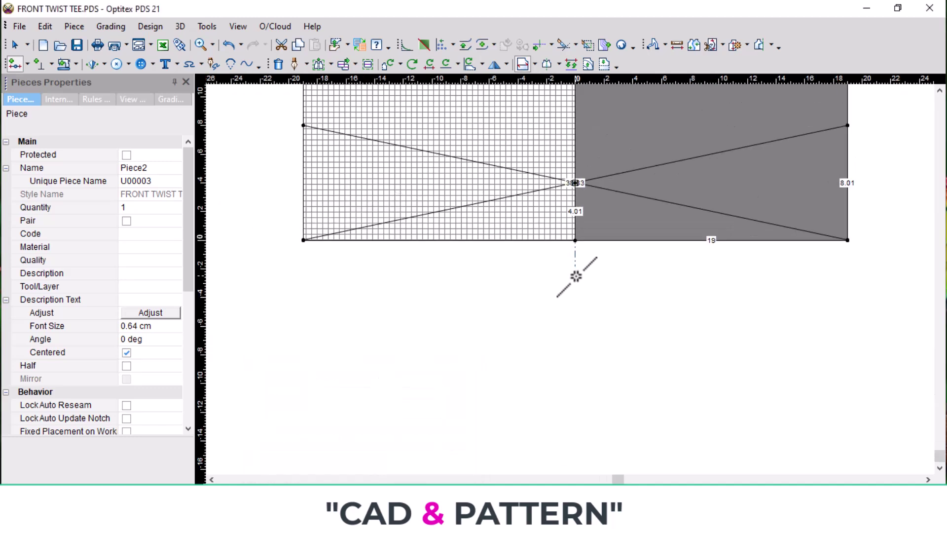
key(space)
scroll(469, 273, down, 4)
click(438, 257)
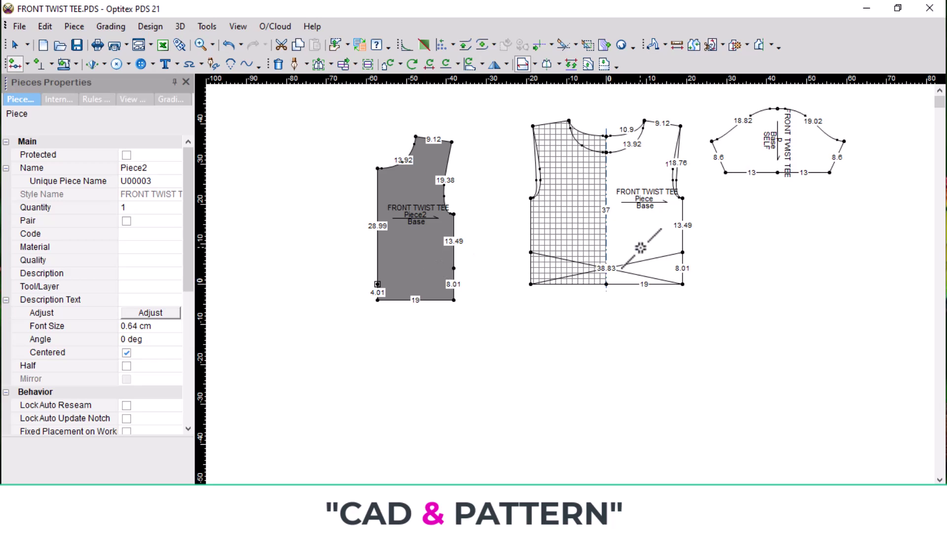
Build the back piece from the draft using the higher neckline and back armhole, and place it beside the front piece
key(b)
click(645, 284)
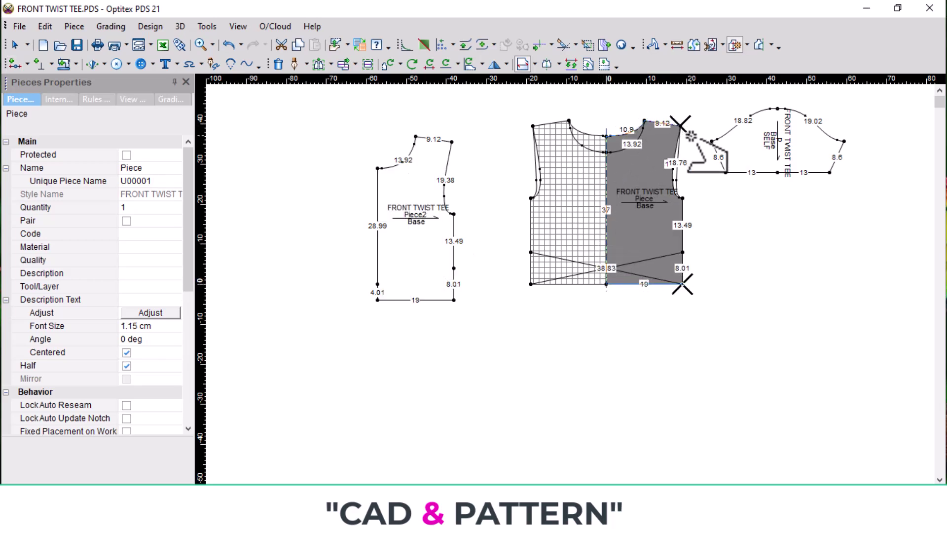
click(683, 284)
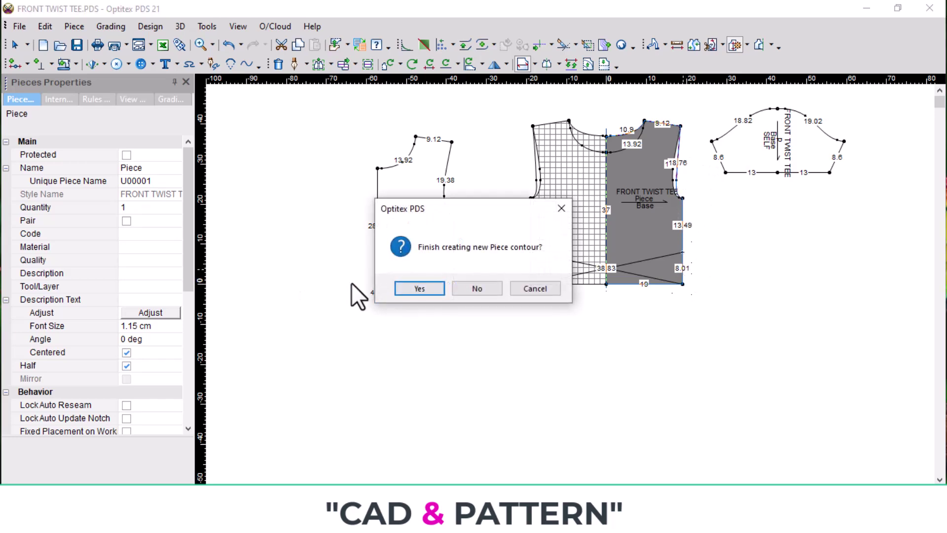
click(419, 289)
click(330, 271)
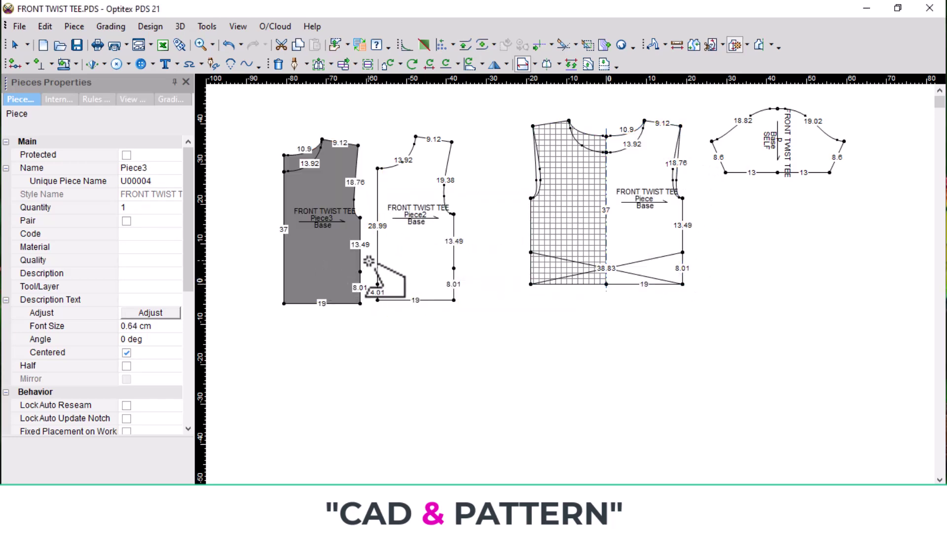
Add a notch on the back piece's side seam at the point 8.01 cm above the hem
scroll(599, 270, up, 2)
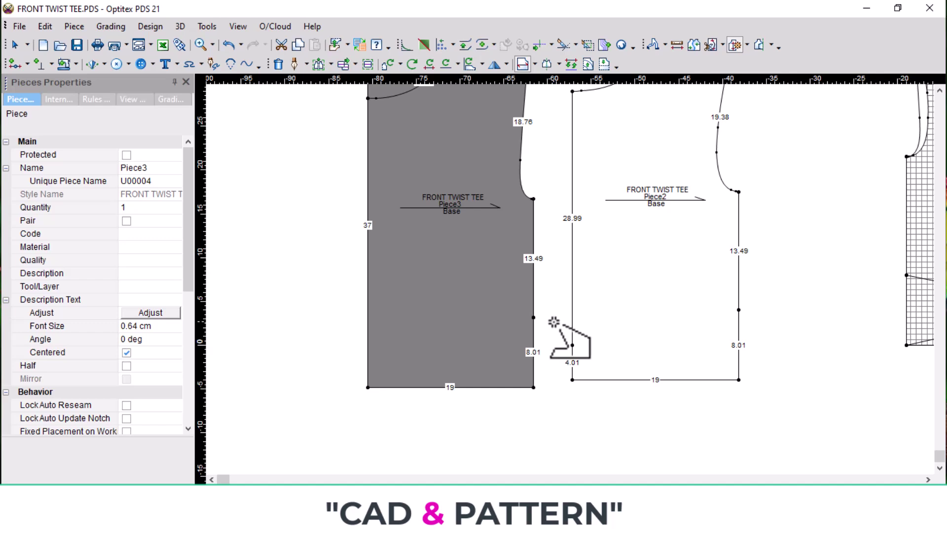
key(n)
click(533, 318)
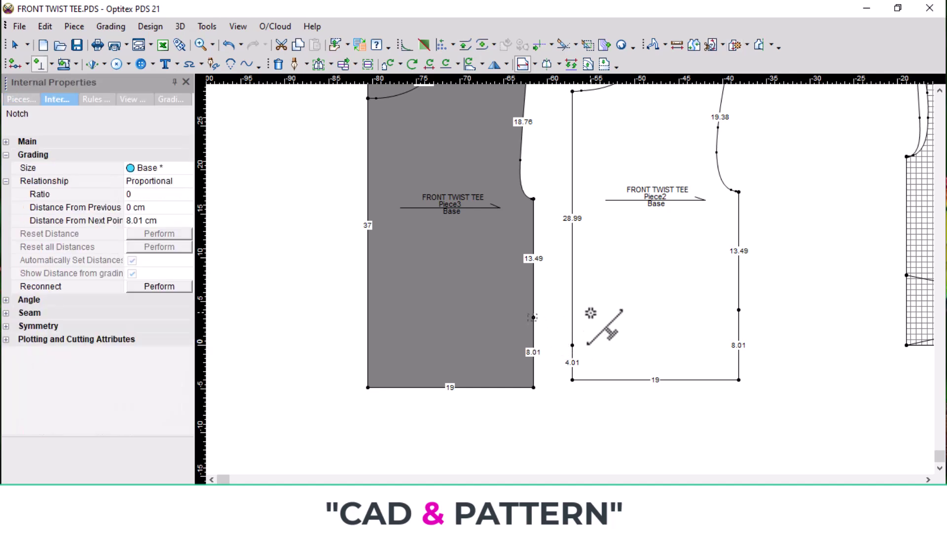
Duplicate the front piece and flip the copy vertically so its hem faces up
scroll(630, 313, down, 2)
scroll(635, 260, up, 1)
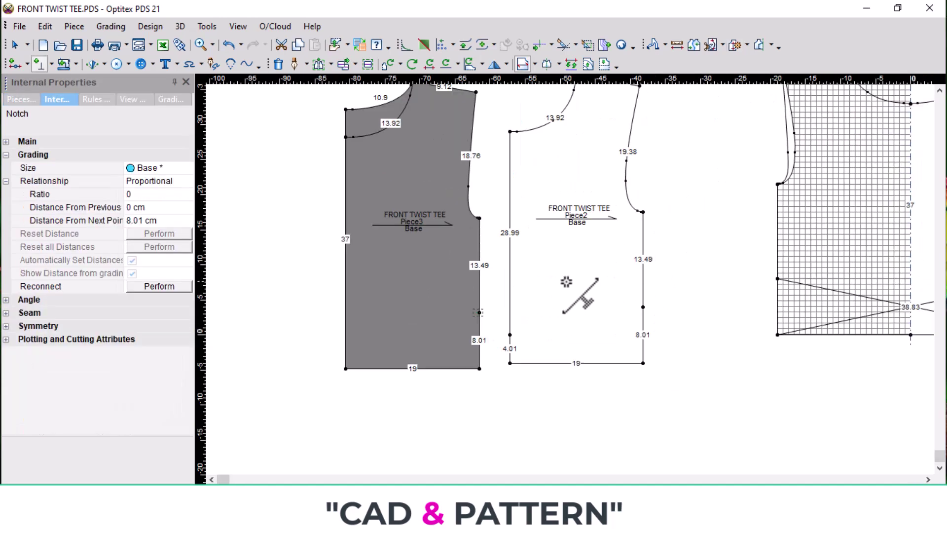
click(574, 283)
scroll(554, 318, up, 1)
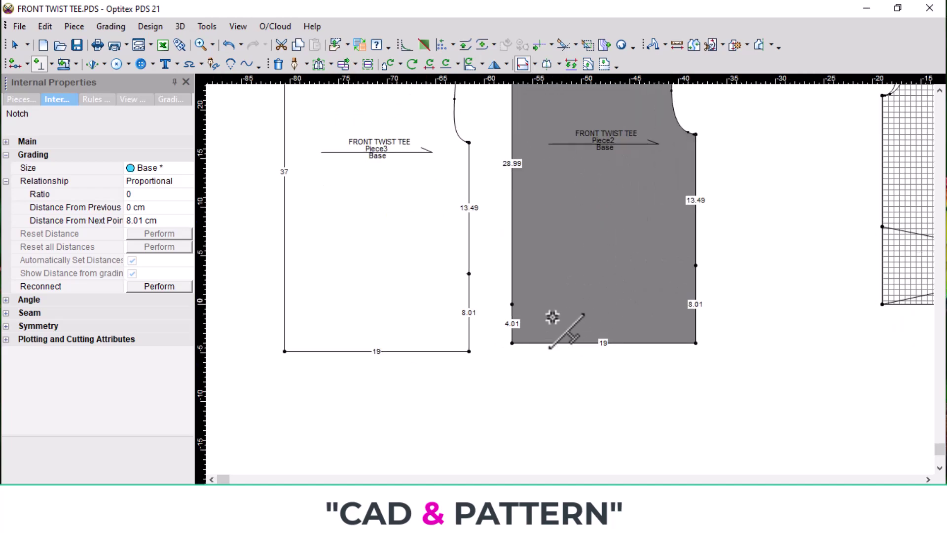
scroll(700, 291, down, 1)
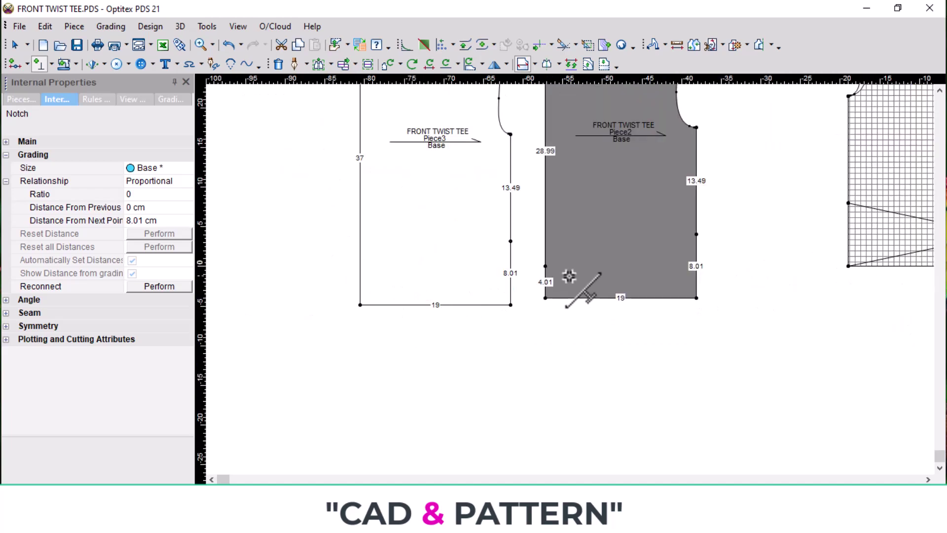
scroll(429, 301, up, 1)
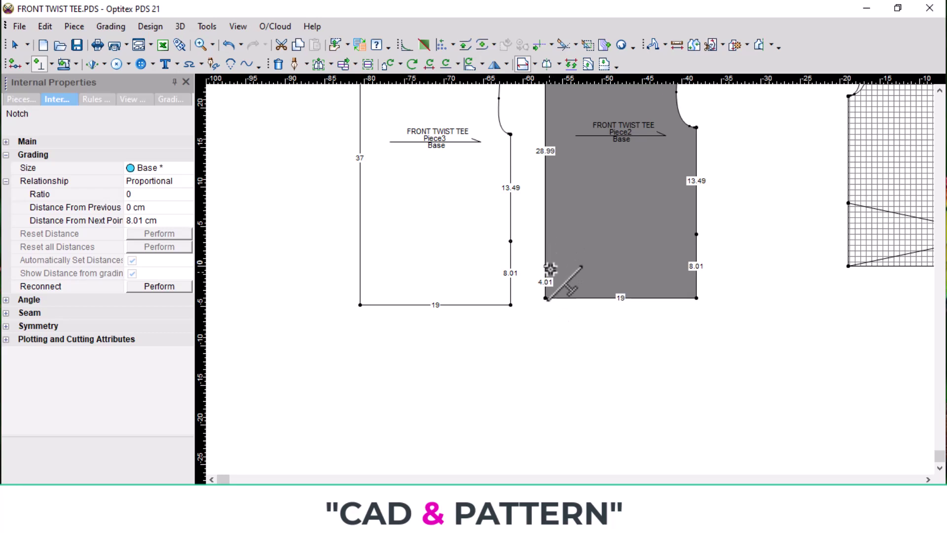
scroll(619, 253, down, 1)
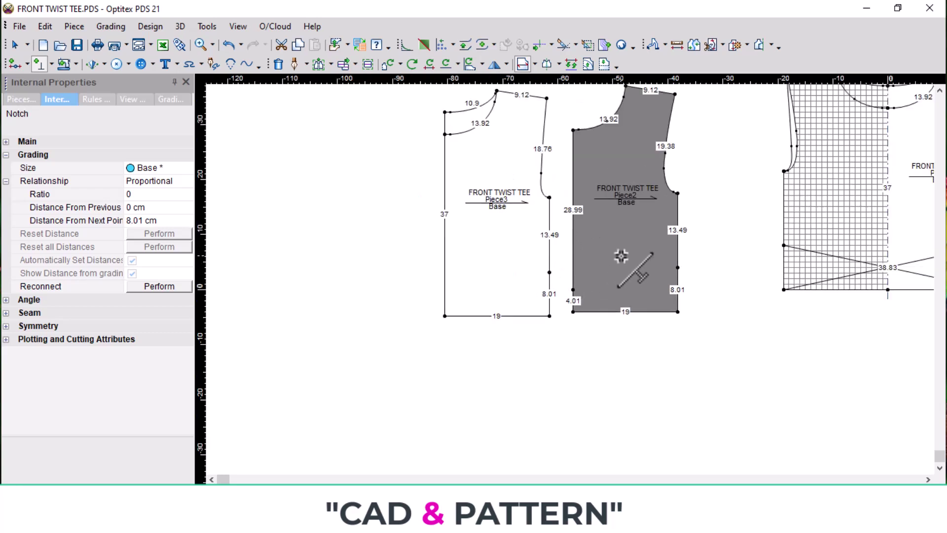
right_click(697, 221)
click(740, 232)
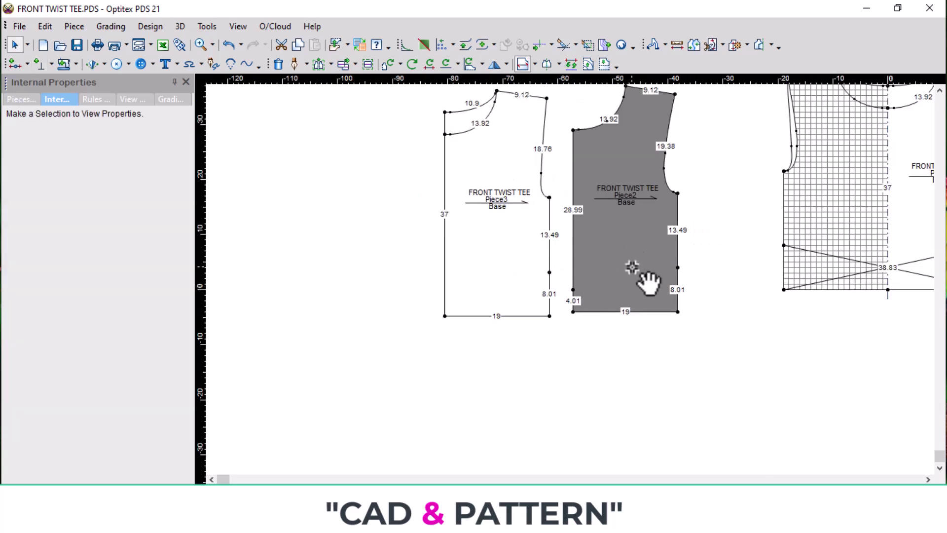
drag(632, 267, 653, 221)
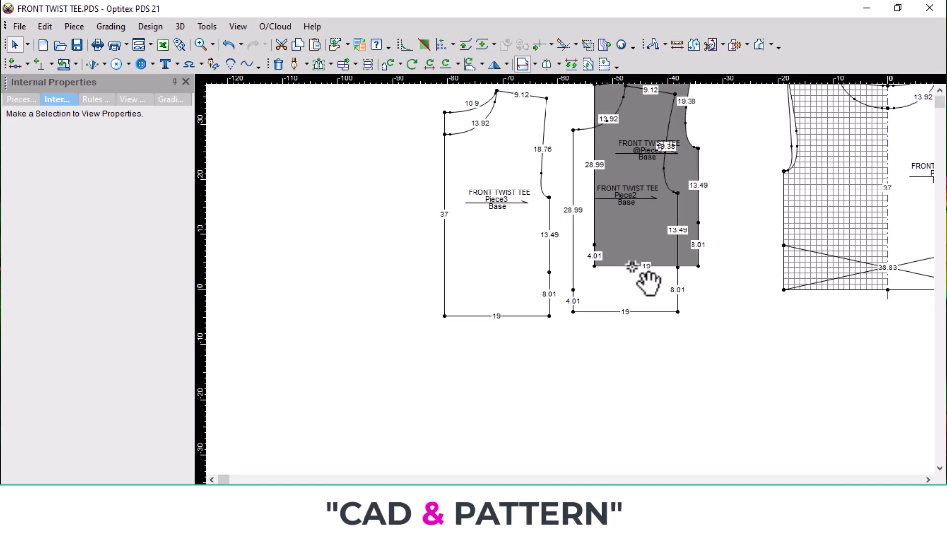
key(minus)
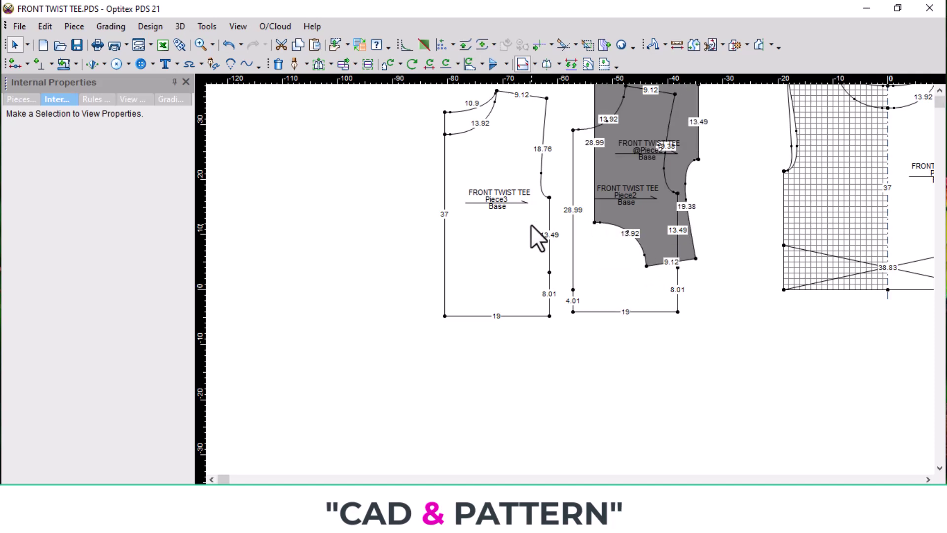
Move the back piece clear, flip the front copy horizontally, and align its 4.01 cm center front segment with the original's
drag(530, 224, 356, 242)
scroll(654, 221, down, 4)
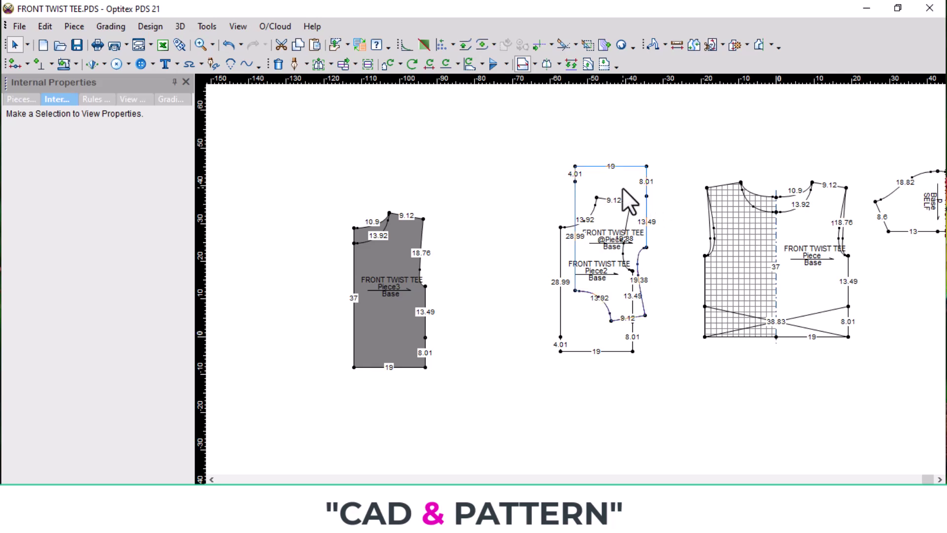
drag(623, 188, 554, 354)
key(equal)
scroll(526, 322, up, 2)
scroll(606, 270, up, 3)
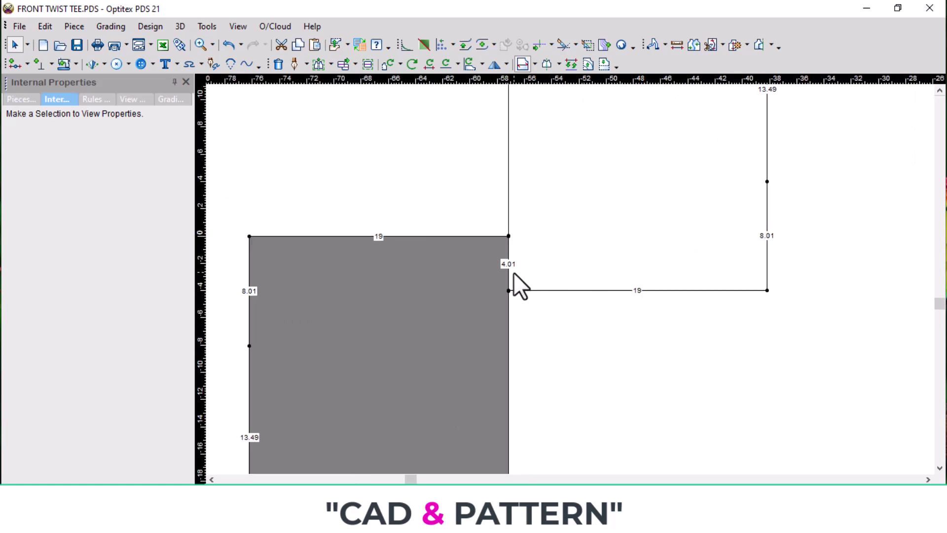
Join the original front and its flipped copy along the 4.01 cm center front segment, leaving all join options unchecked
key(j)
click(536, 258)
click(487, 263)
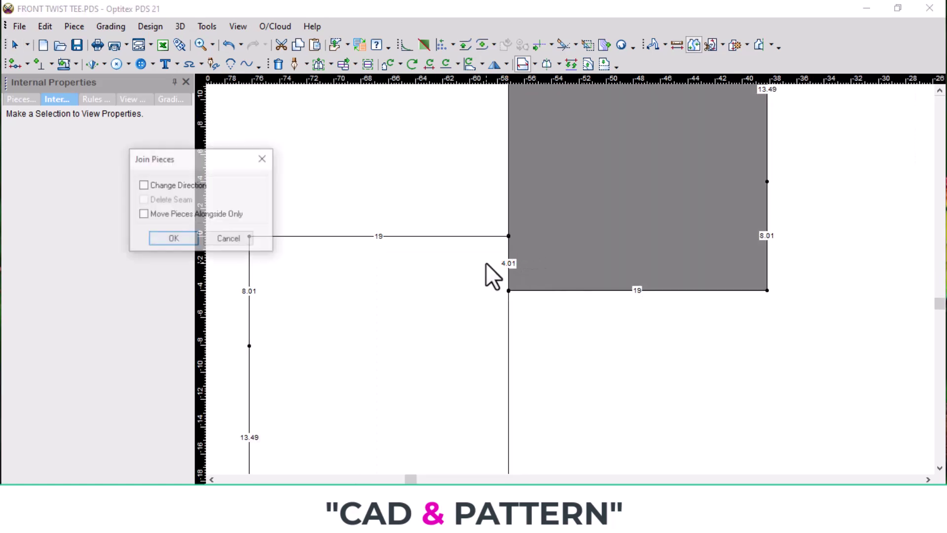
click(173, 239)
scroll(564, 271, down, 2)
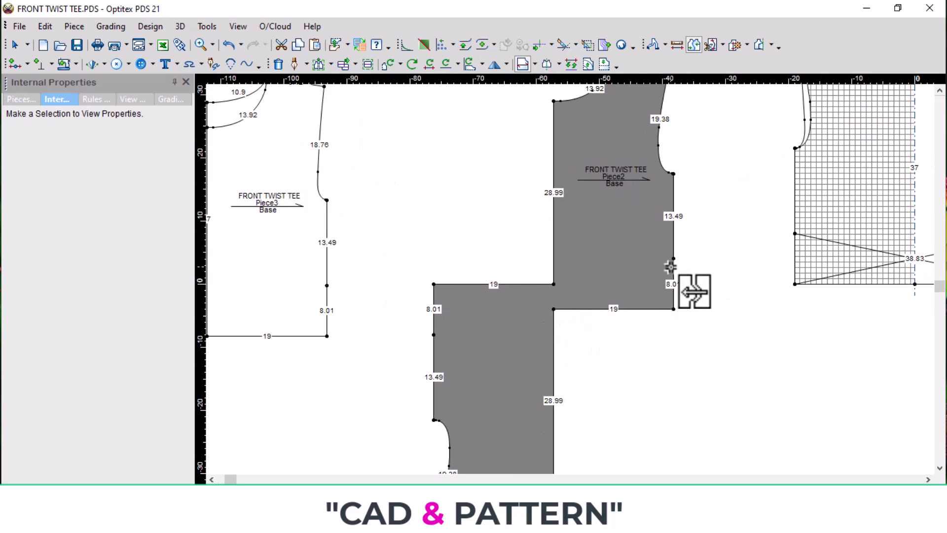
key(Escape)
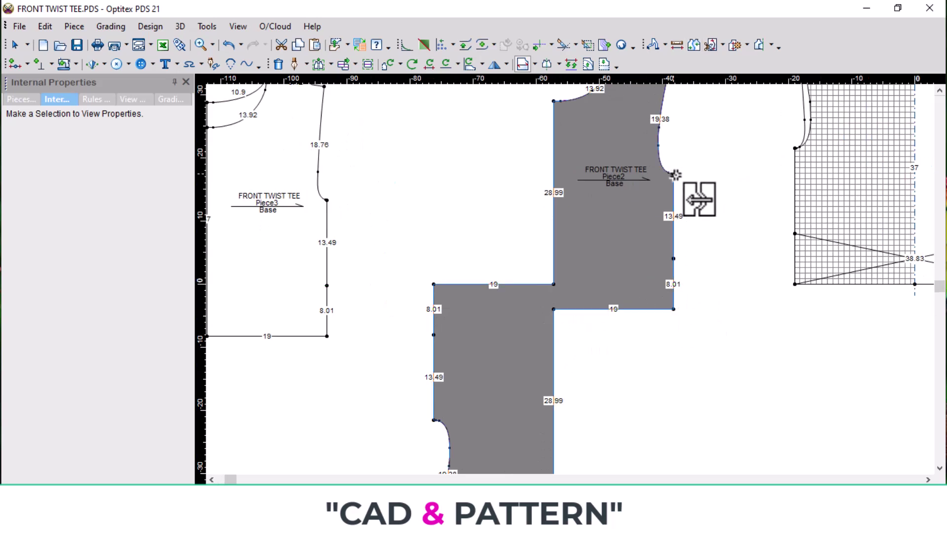
Move the joined front onto the back piece, matching the underarm points and center lines
click(327, 201)
scroll(374, 264, up, 2)
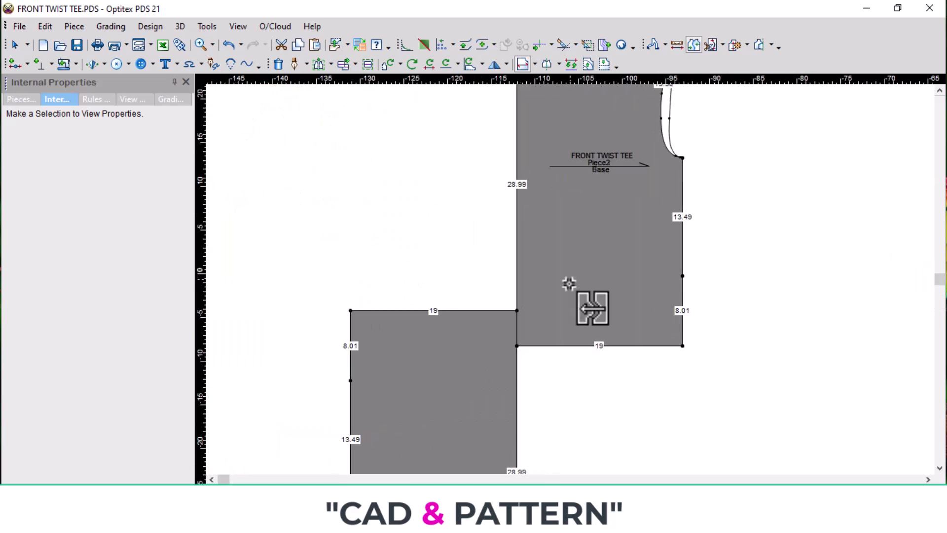
scroll(566, 349, up, 1)
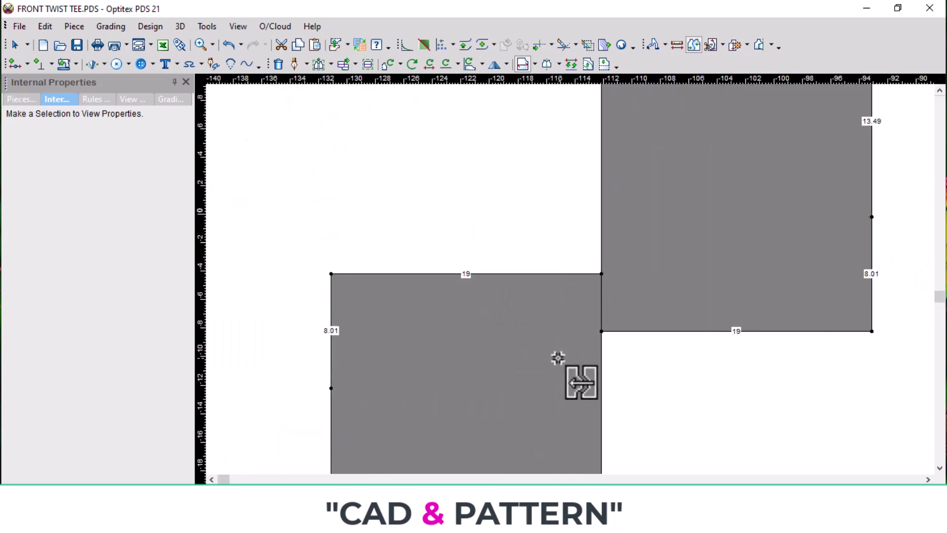
scroll(564, 277, down, 1)
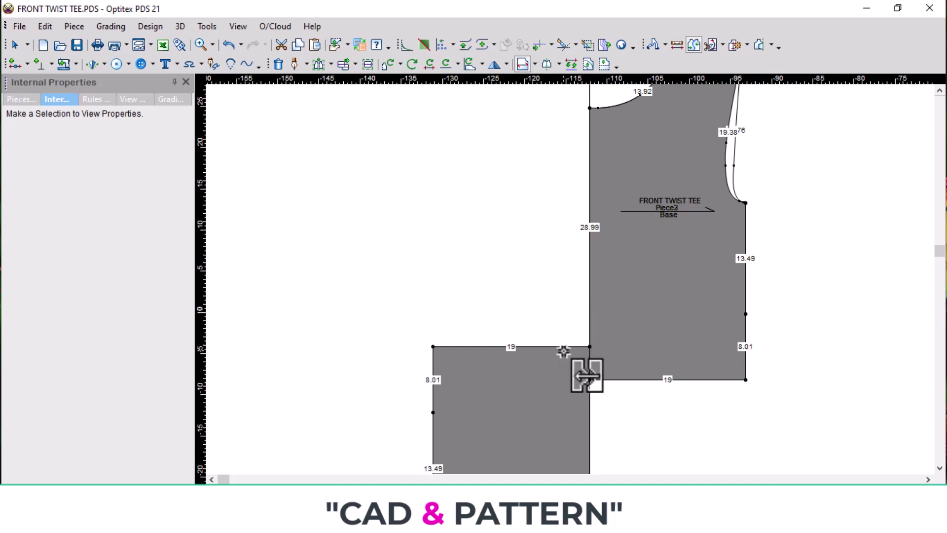
Duplicate the joined front, mirror the copy horizontally, and lay it over the first along the shared center front line
click(563, 352)
scroll(678, 301, down, 1)
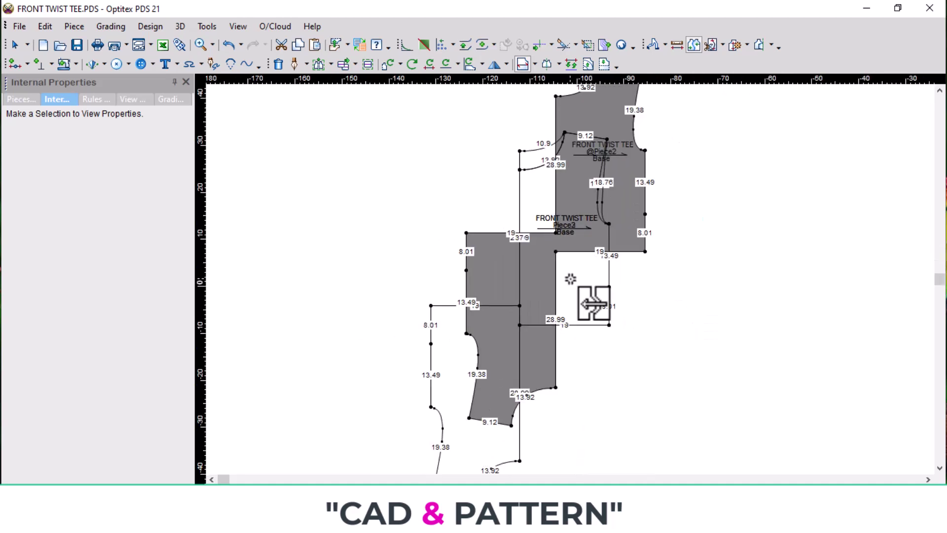
key(space)
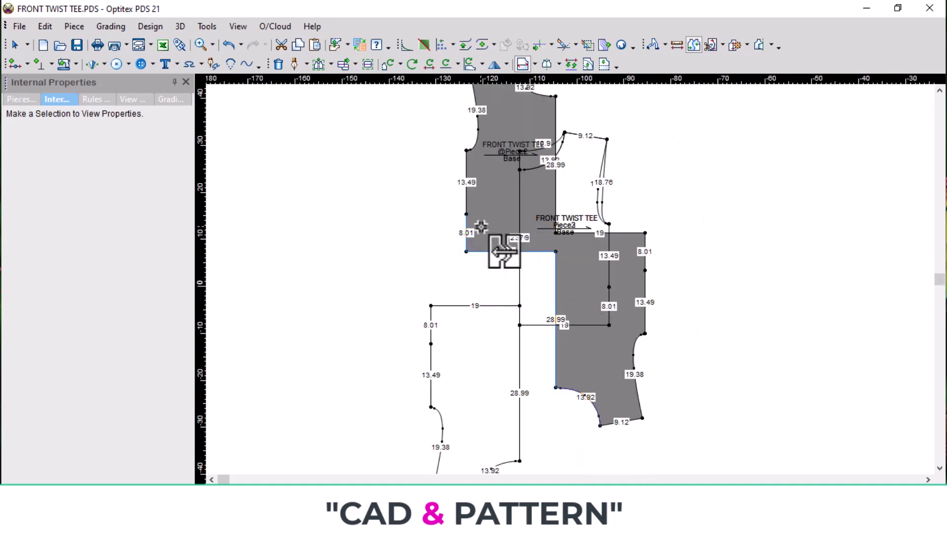
click(462, 310)
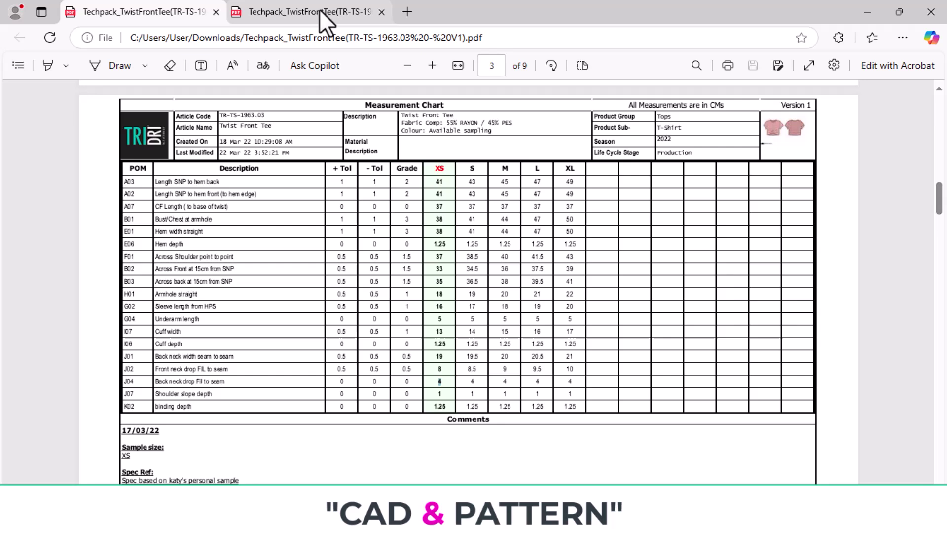
Look at the second tech pack tab, return to the pattern, and separate the two overlapping joined fronts
click(273, 12)
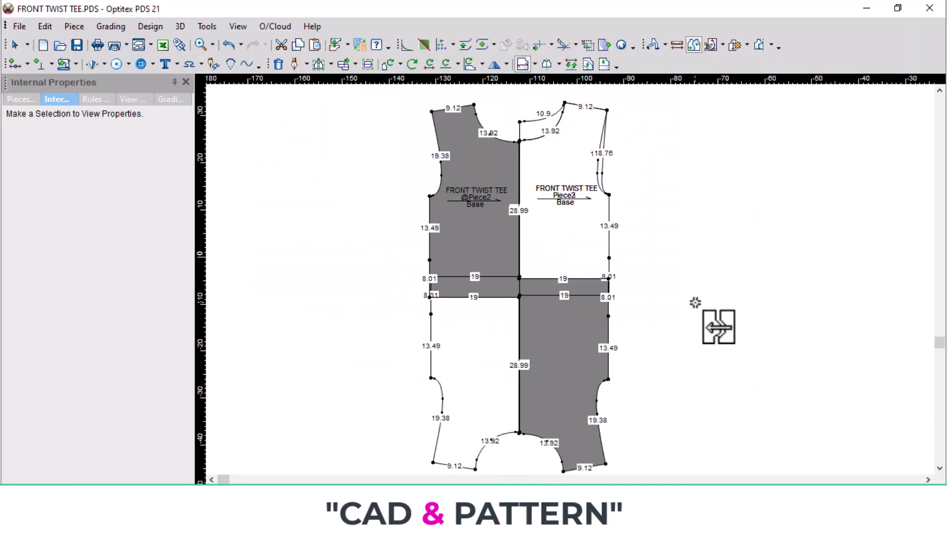
scroll(583, 312, down, 2)
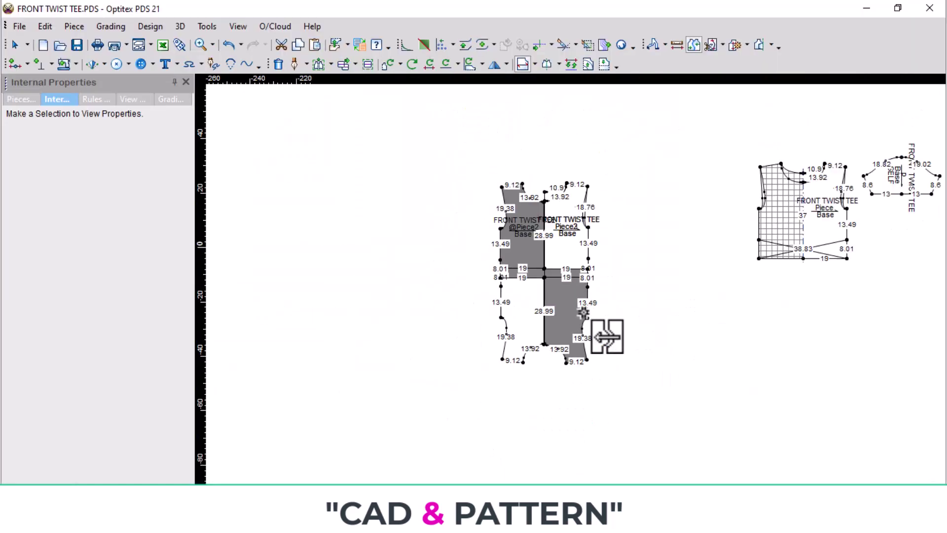
drag(578, 314, 704, 275)
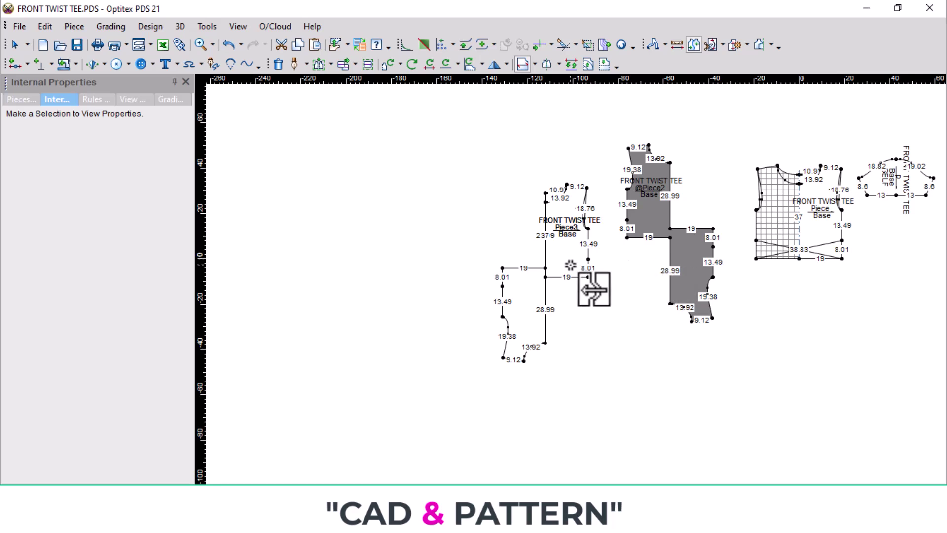
drag(571, 265, 520, 241)
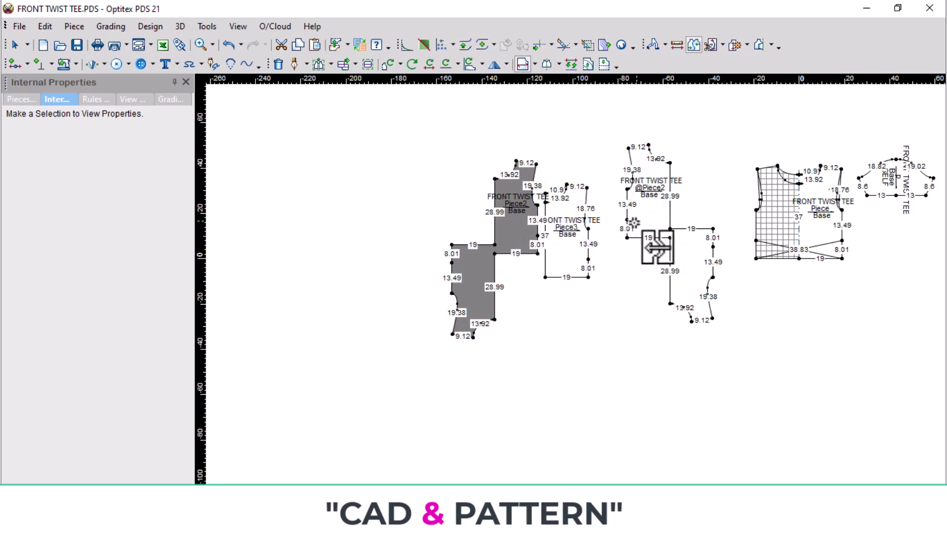
right_click(804, 305)
click(858, 101)
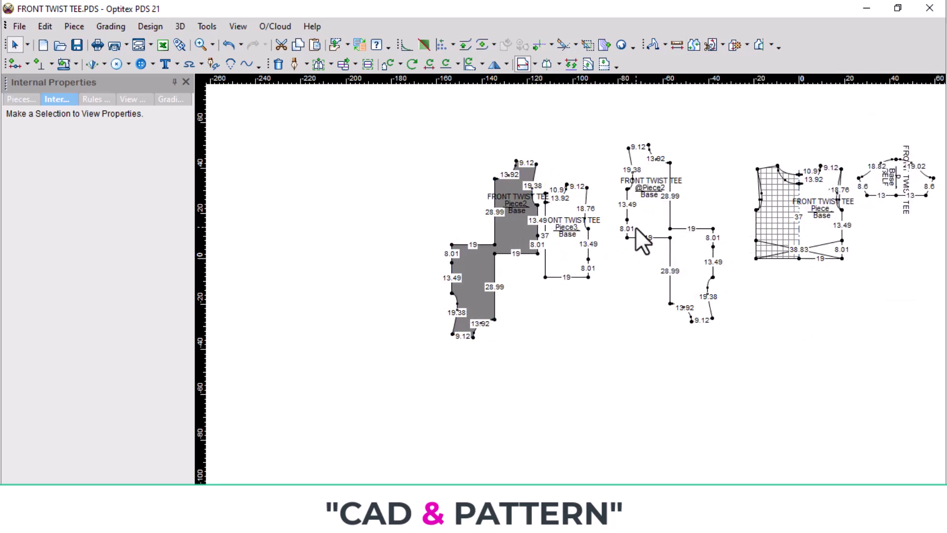
Mirror the back piece about its 37 cm center back line to make a full back
key(b)
click(547, 276)
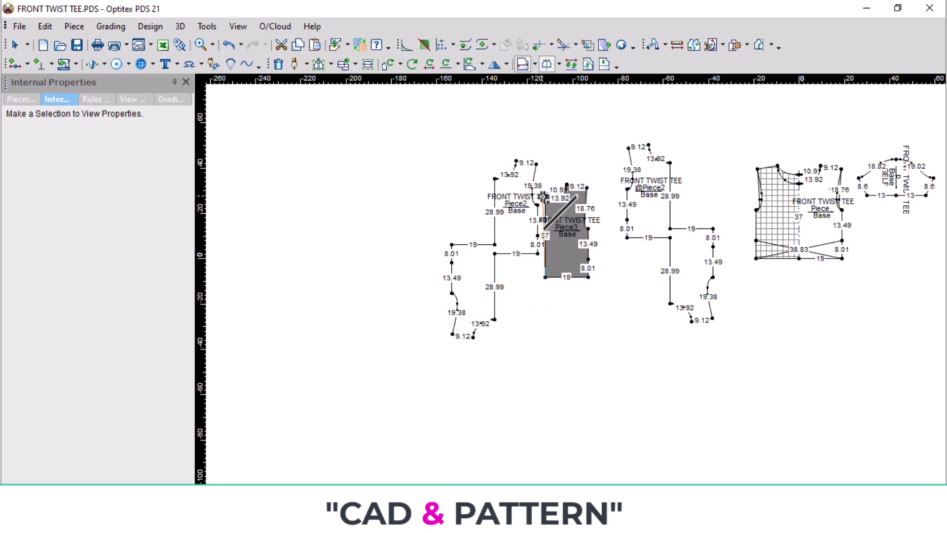
scroll(544, 196, up, 5)
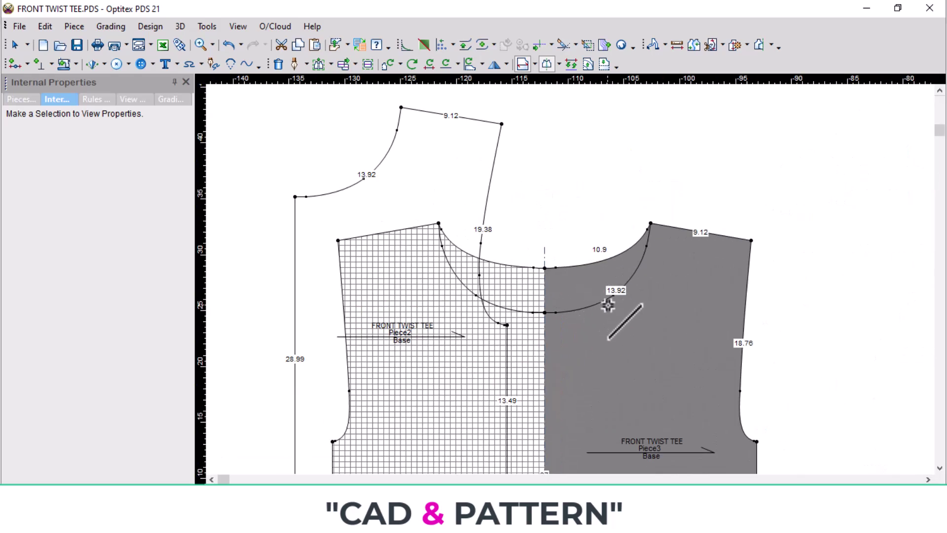
Delete the leftover front neckline curve inside the back piece and move the back between the two joined fronts
key(Delete)
click(609, 300)
scroll(602, 319, down, 3)
middle_drag(599, 299, 662, 258)
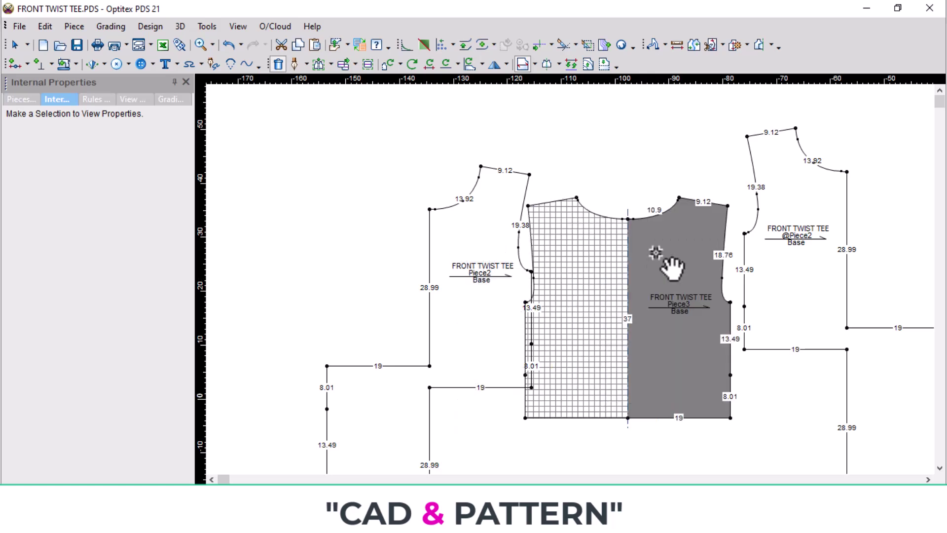
scroll(339, 236, down, 2)
right_click(303, 215)
click(342, 227)
Rotate both joined fronts, the back and the sleeve 90 degrees counterclockwise, and place the body pieces beside the draft
scroll(382, 265, down, 2)
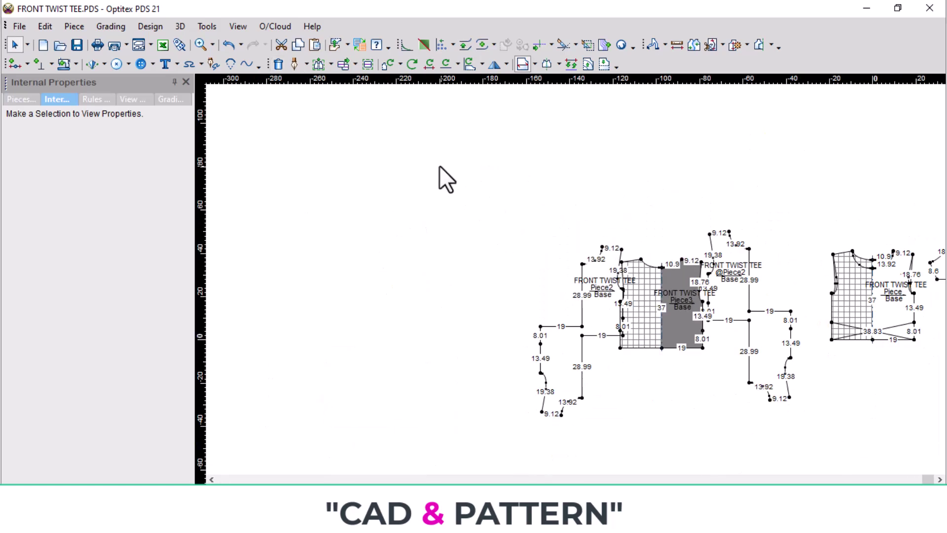
scroll(913, 317, down, 2)
middle_drag(913, 317, 662, 233)
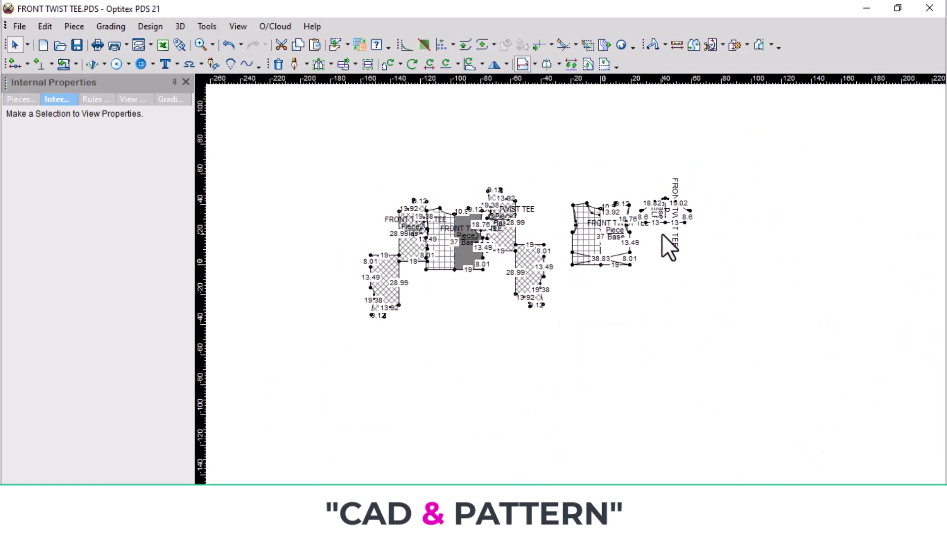
key(equal)
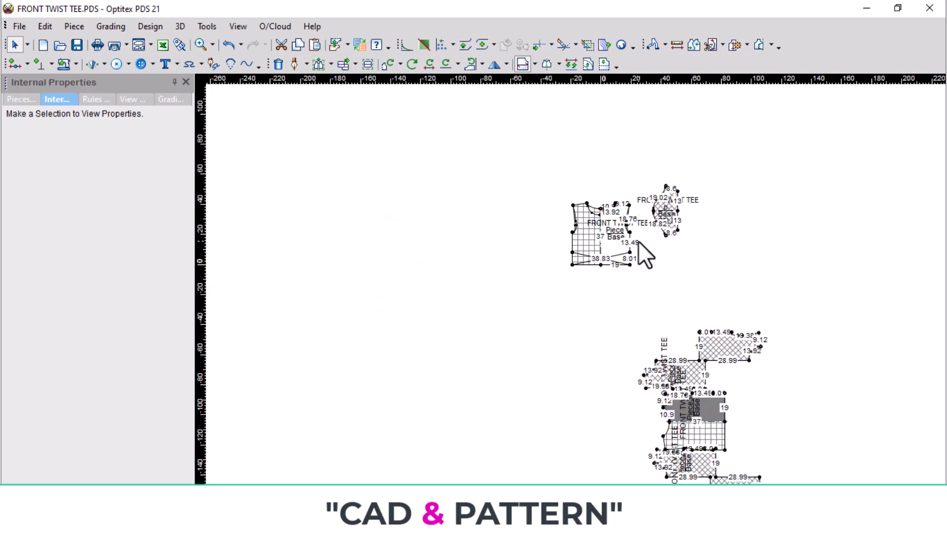
key(space)
click(475, 260)
scroll(576, 285, up, 2)
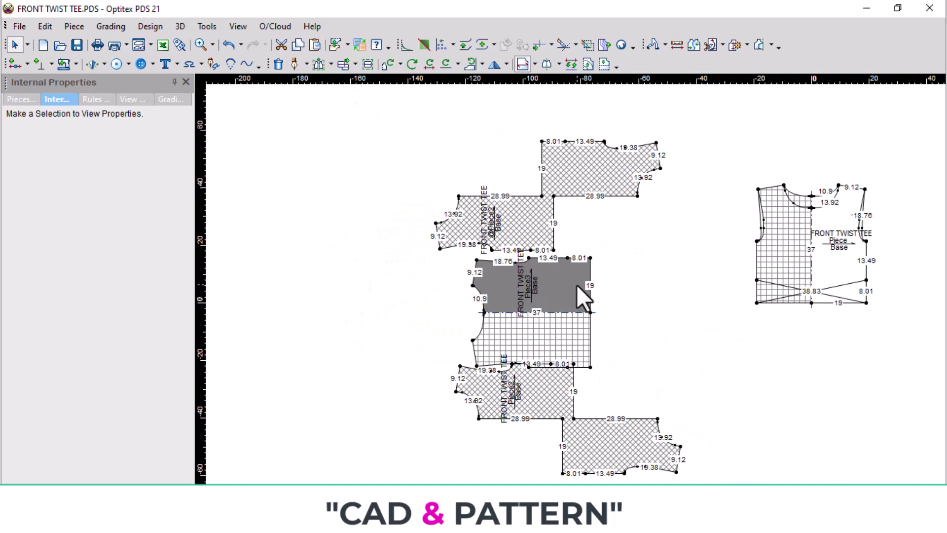
Realign the rotated body pieces' grain lines parallel to the center back line and move the pieces closer to the draft
scroll(576, 285, up, 3)
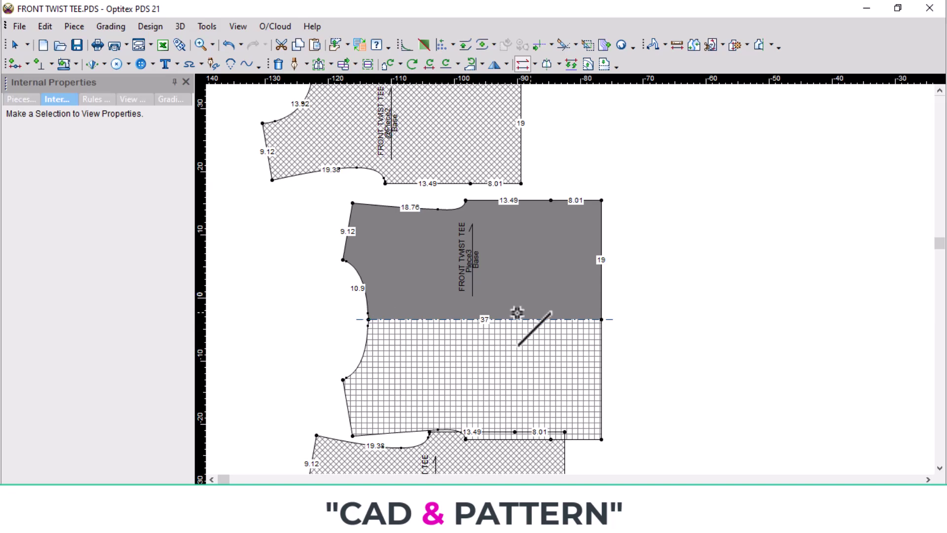
click(603, 320)
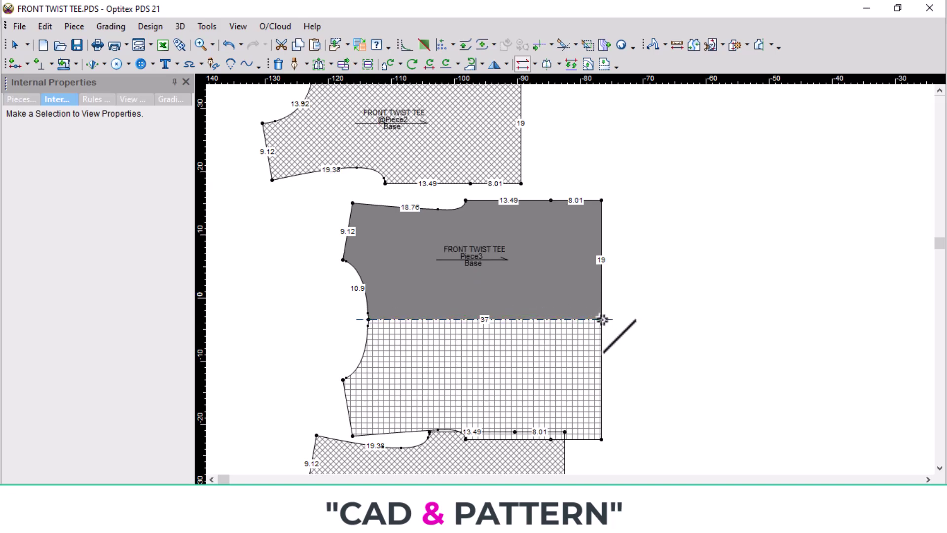
scroll(598, 317, down, 2)
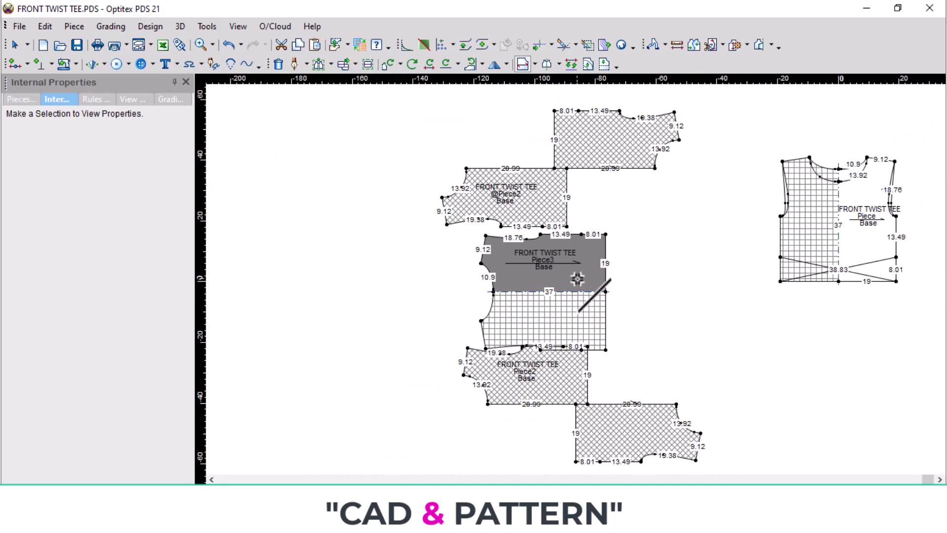
right_click(661, 231)
click(705, 240)
drag(580, 291, 757, 229)
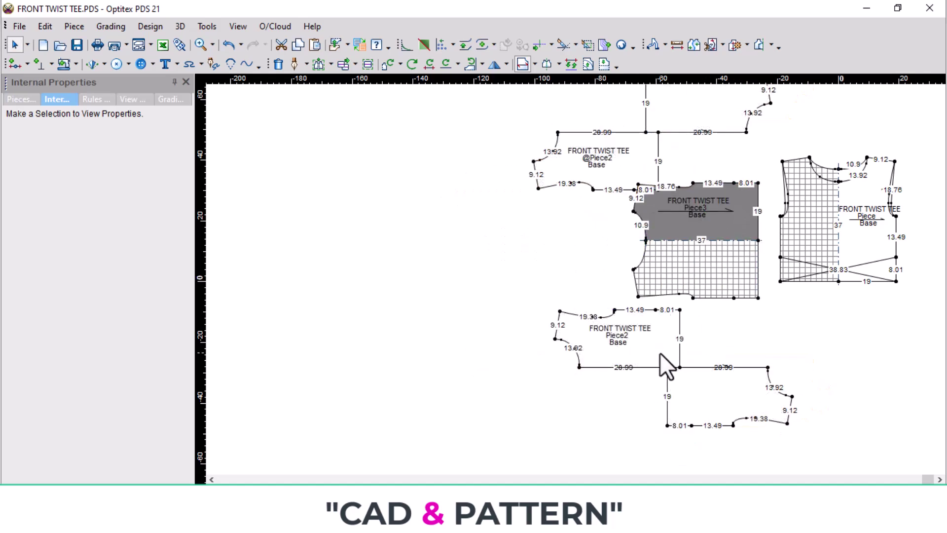
Spread the two joined fronts and the sleeve out in a row beside the back piece
drag(660, 354, 451, 235)
scroll(456, 169, down, 3)
drag(579, 159, 436, 340)
drag(643, 111, 358, 362)
scroll(614, 277, up, 2)
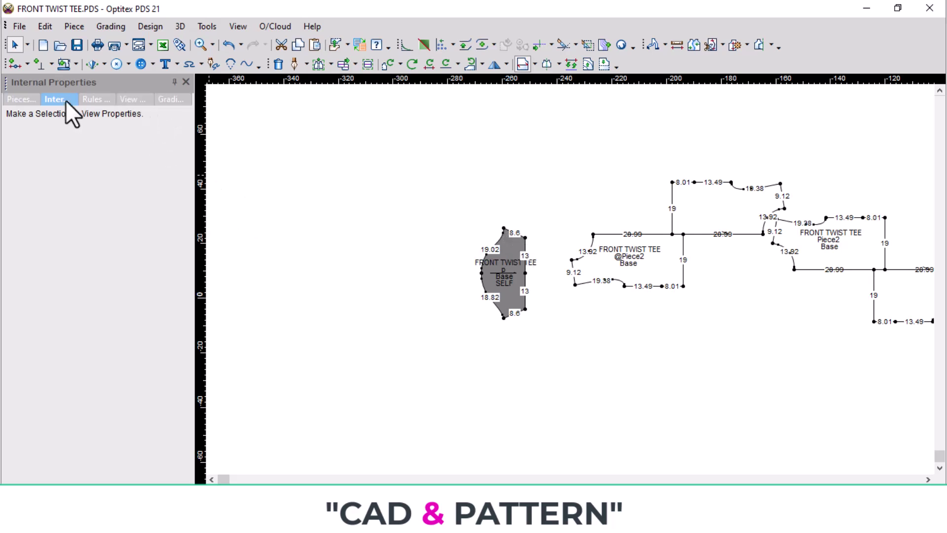
Name the sleeve piece "SLV 1X2" and mark it as a pair
click(32, 99)
click(148, 169)
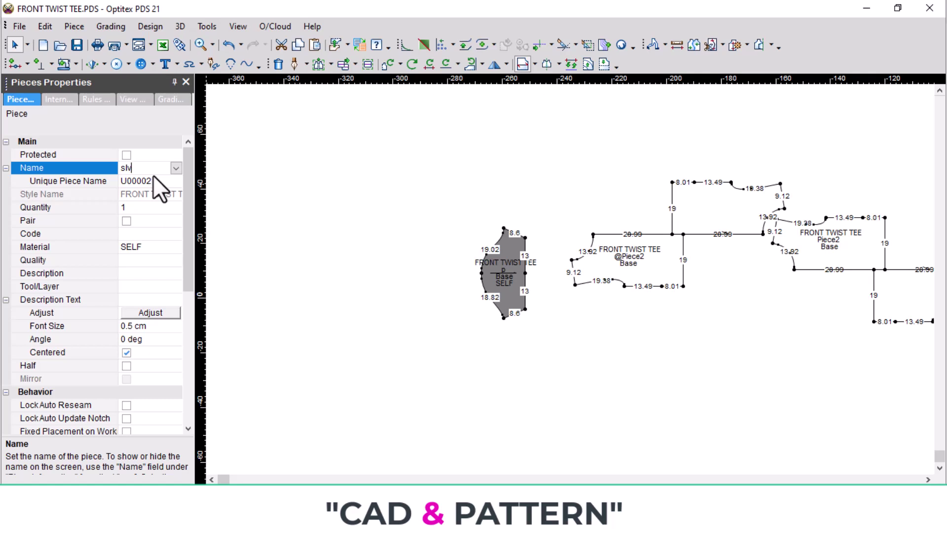
text(SLV 1X2)
click(126, 220)
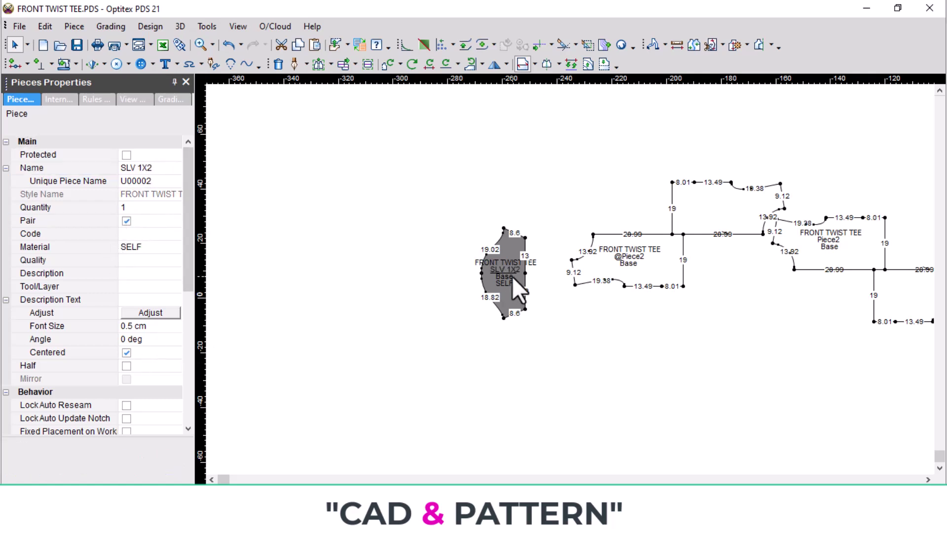
Name the joined front nearest the sleeve "FR PART a 1X1", with material SELF, adjusted description placement and 0.5 cm description text
click(649, 266)
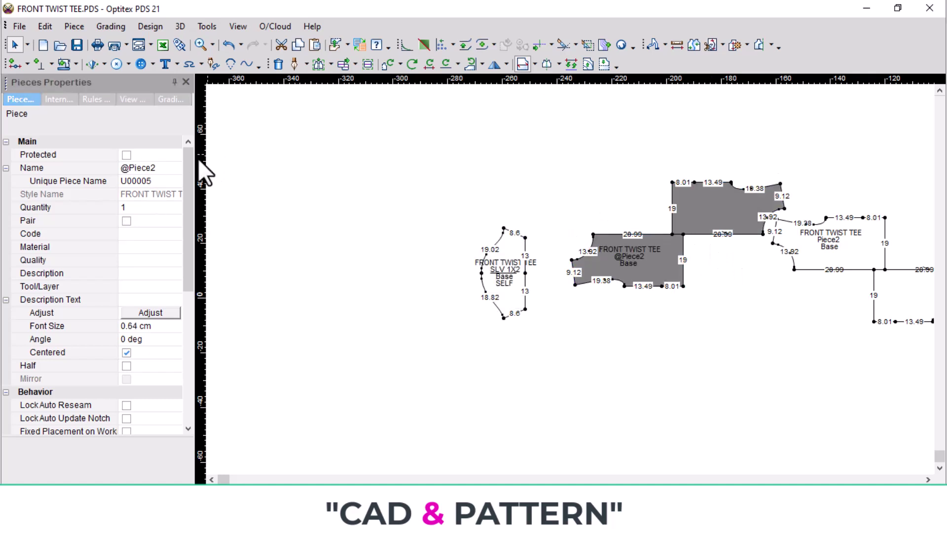
click(163, 169)
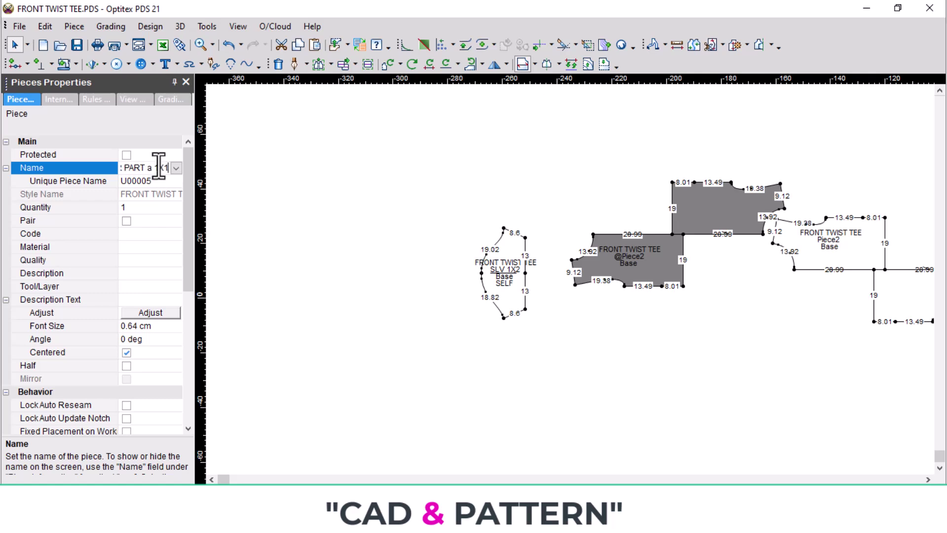
click(142, 249)
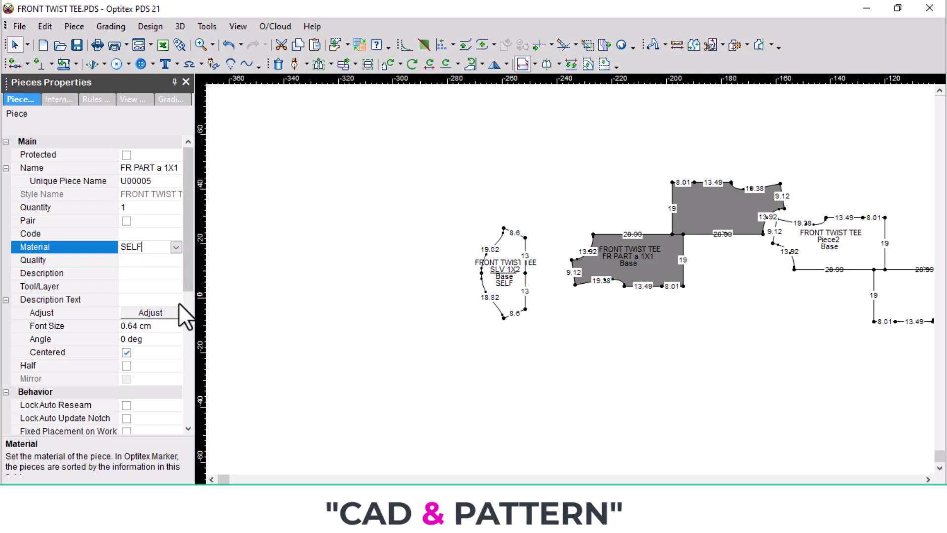
click(157, 313)
click(162, 326)
text(.)
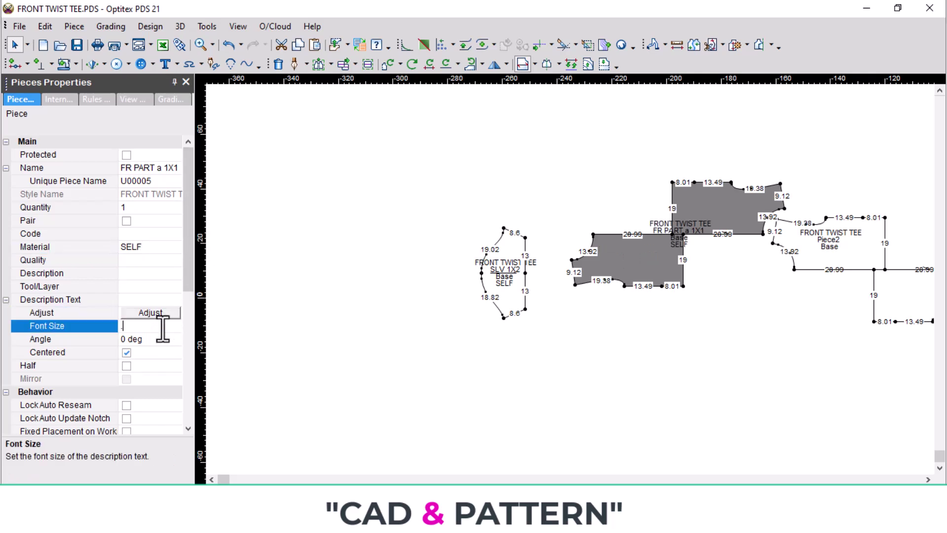
text(5)
key(Return)
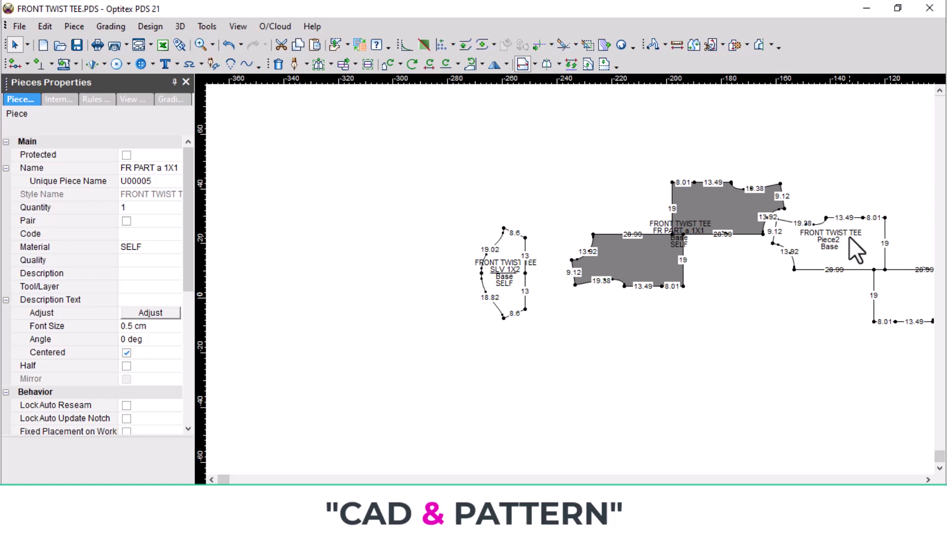
Name the other joined front "FR PART b 1X1" with material SELF and a description font size of 0.5 cm
click(869, 248)
click(162, 171)
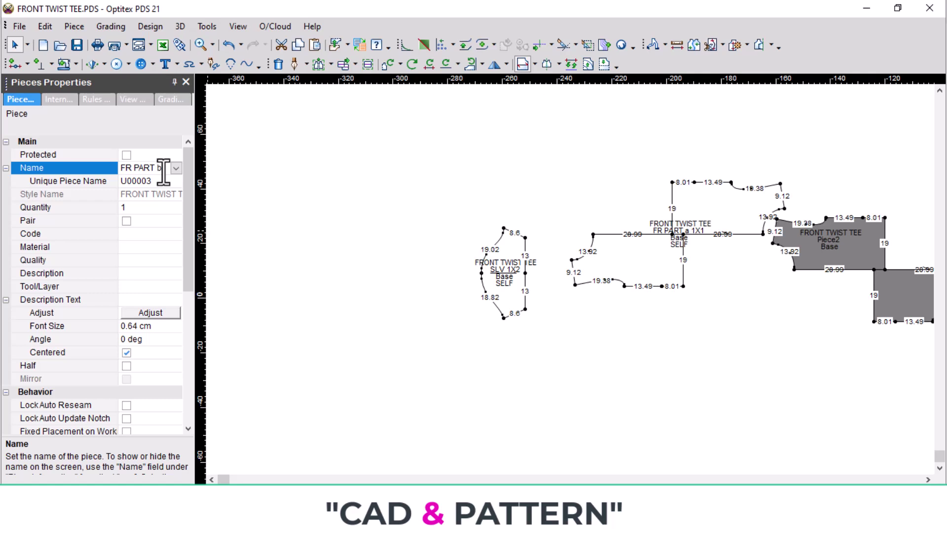
text(FR PART b 1X1)
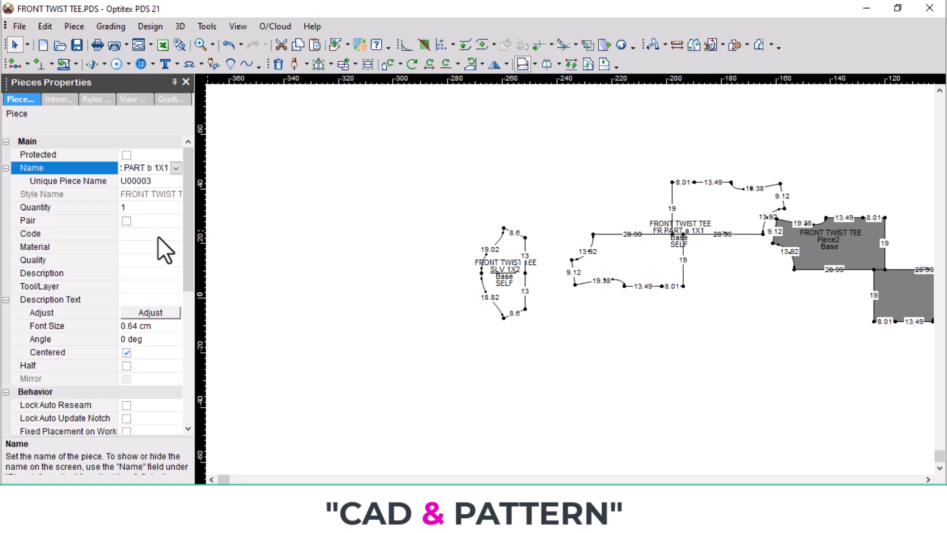
click(162, 246)
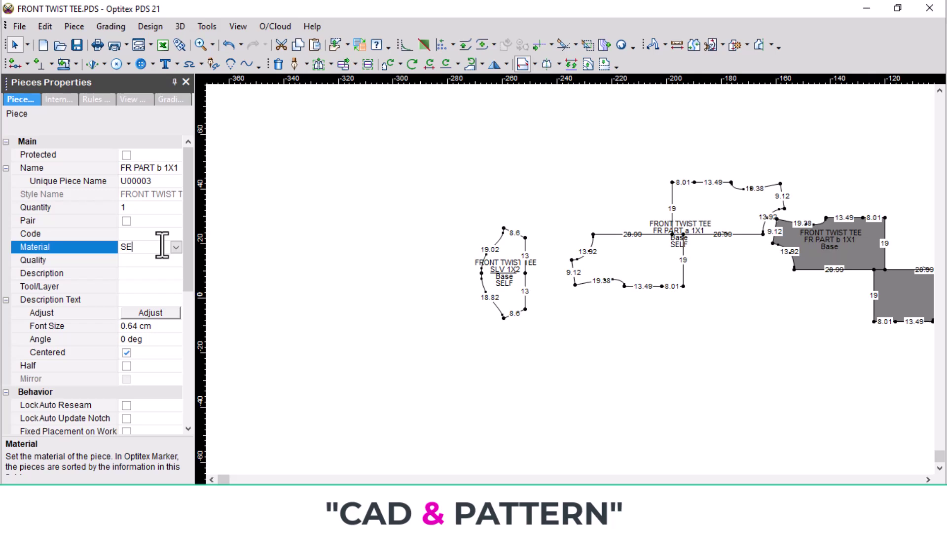
click(163, 327)
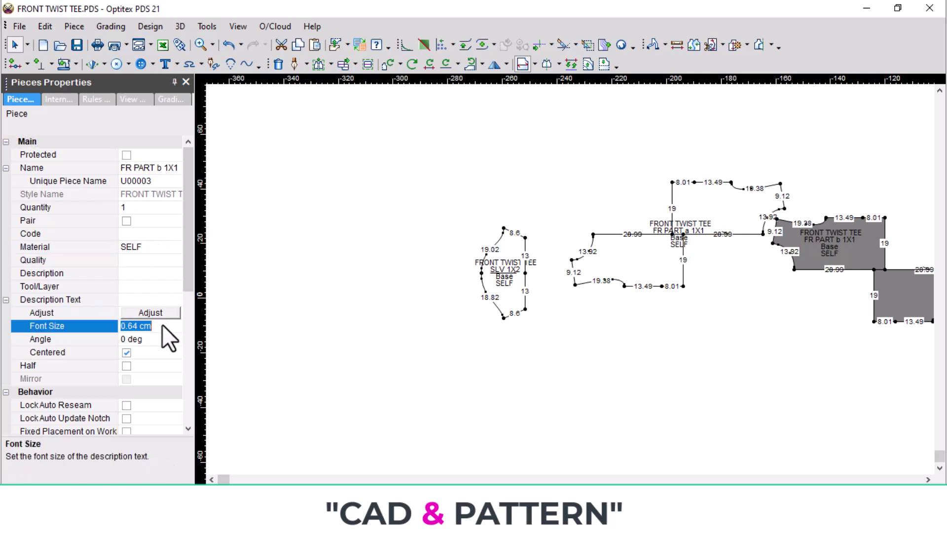
key(Return)
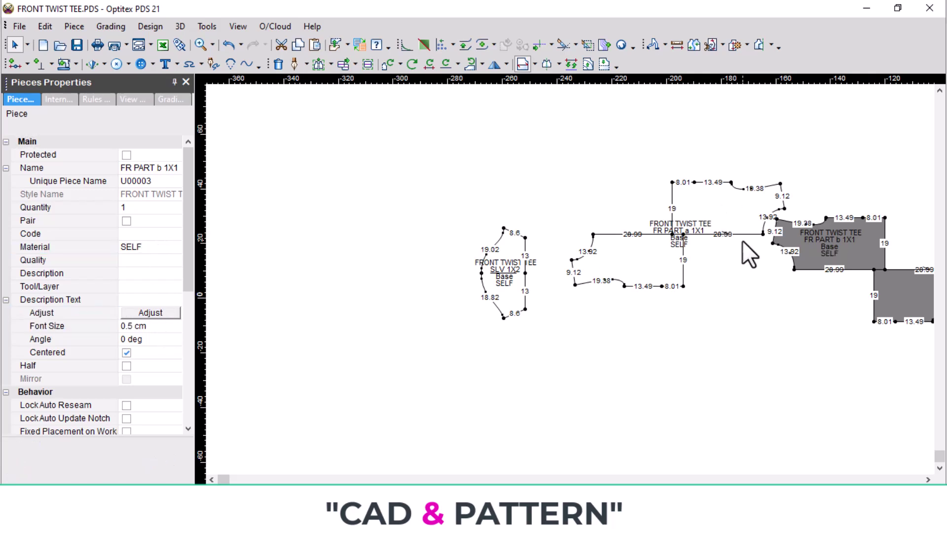
Name the back piece "BK PART 1X1" and set its material to SELF
scroll(742, 241, down, 1)
scroll(670, 277, up, 2)
click(666, 234)
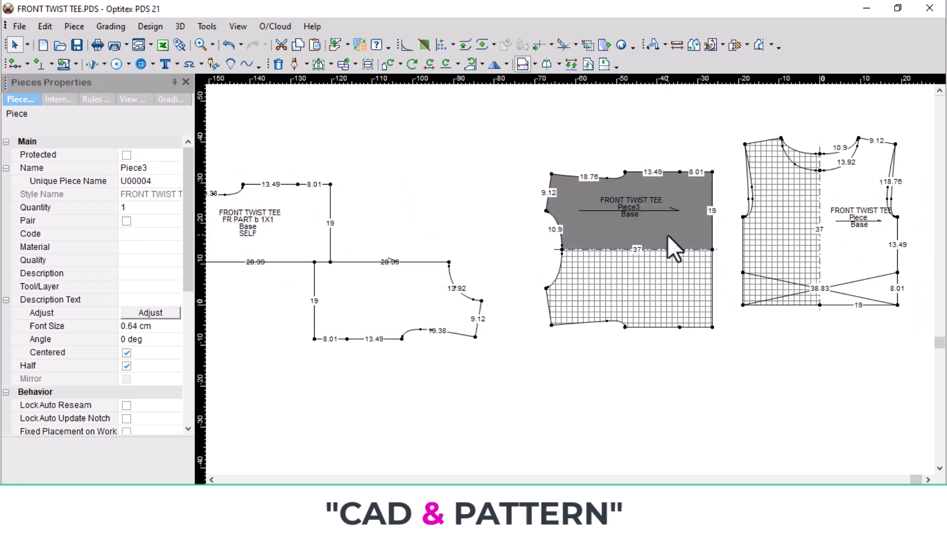
click(168, 168)
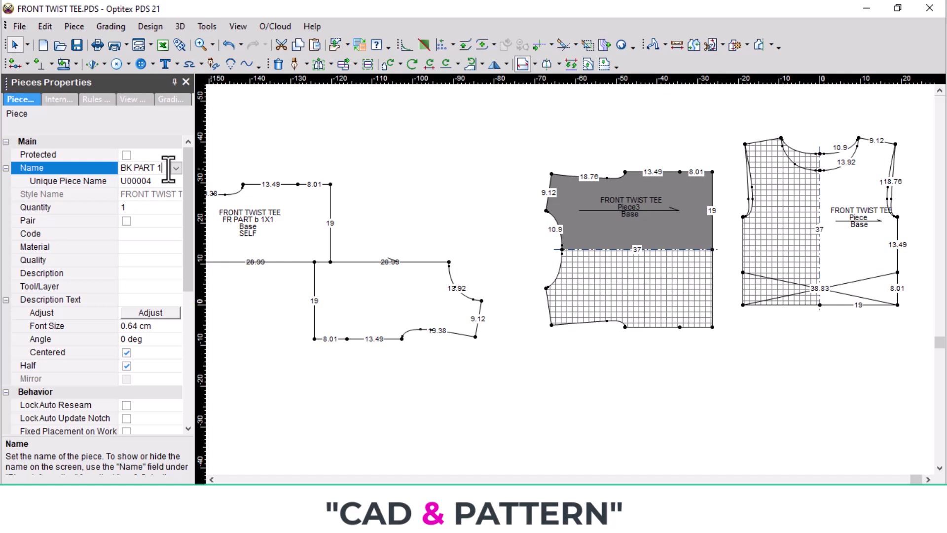
click(140, 247)
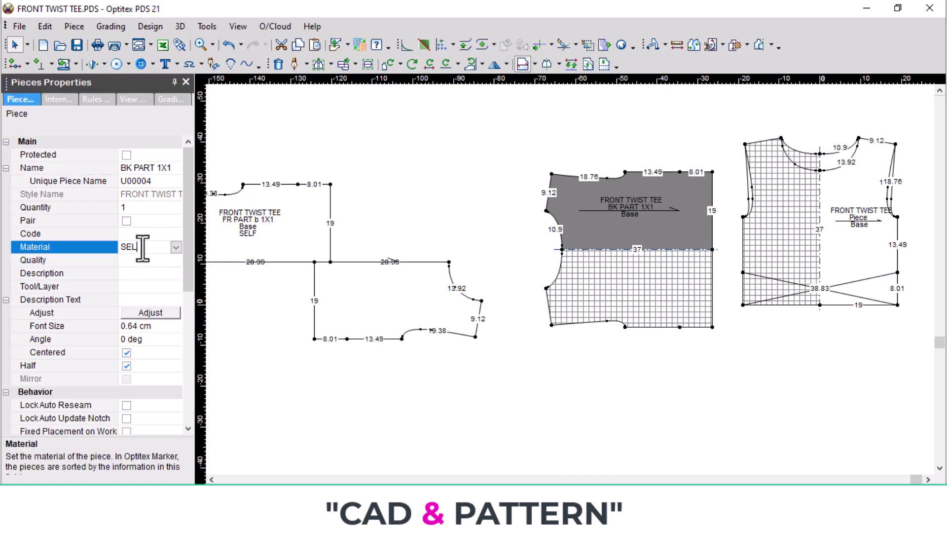
click(420, 228)
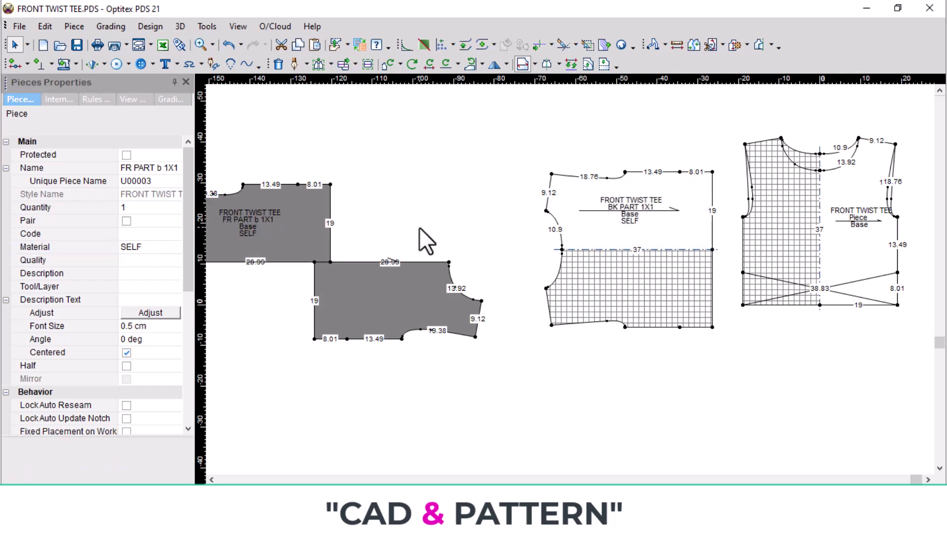
Set a basic seam width of 0.8 cm for all pieces on the working area
scroll(522, 237, down, 3)
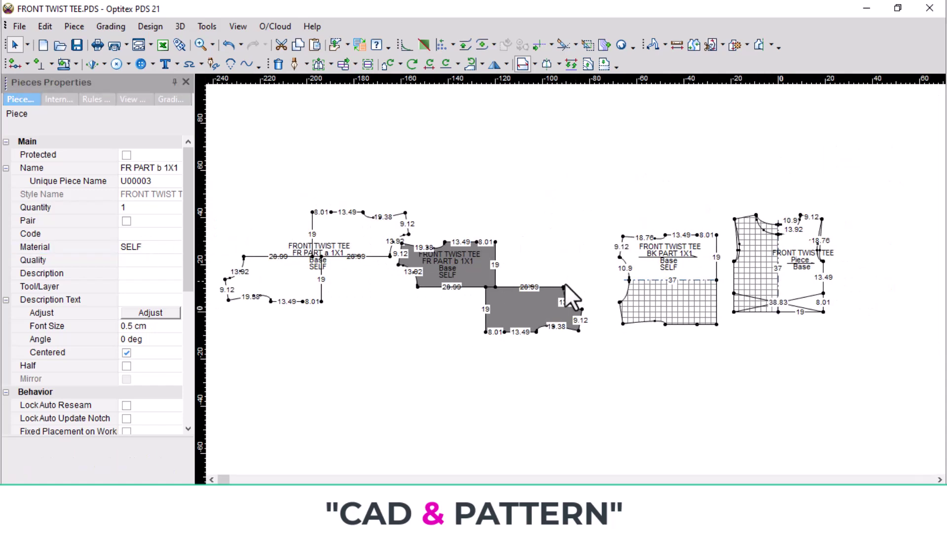
click(76, 64)
click(87, 103)
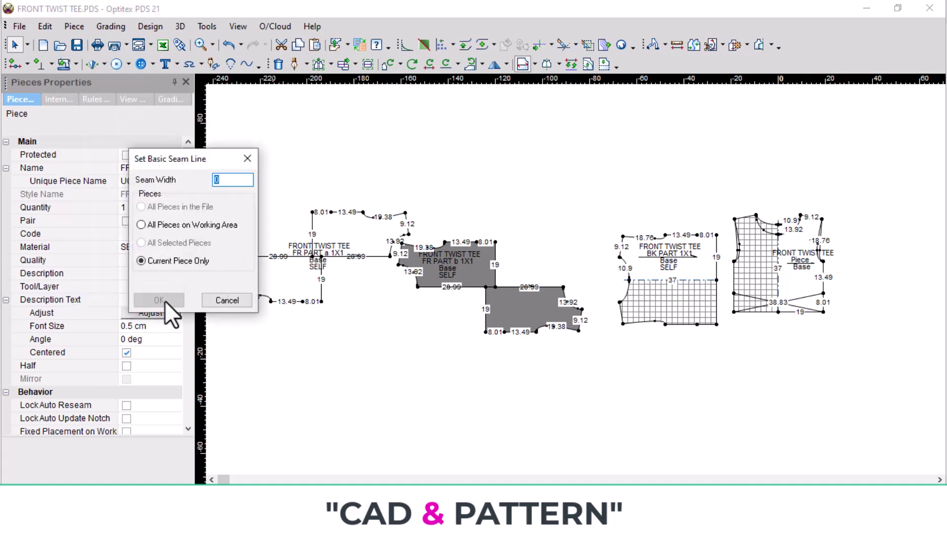
text(.8)
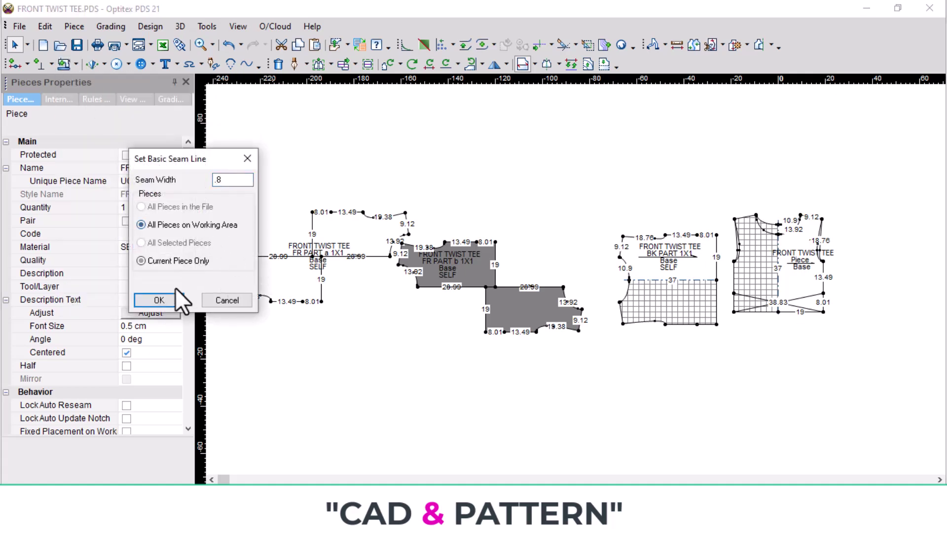
click(172, 296)
Set the sleeve hem's seam width to 2 cm with start seam type 5 and end seam type 6
scroll(412, 273, down, 2)
scroll(570, 280, up, 6)
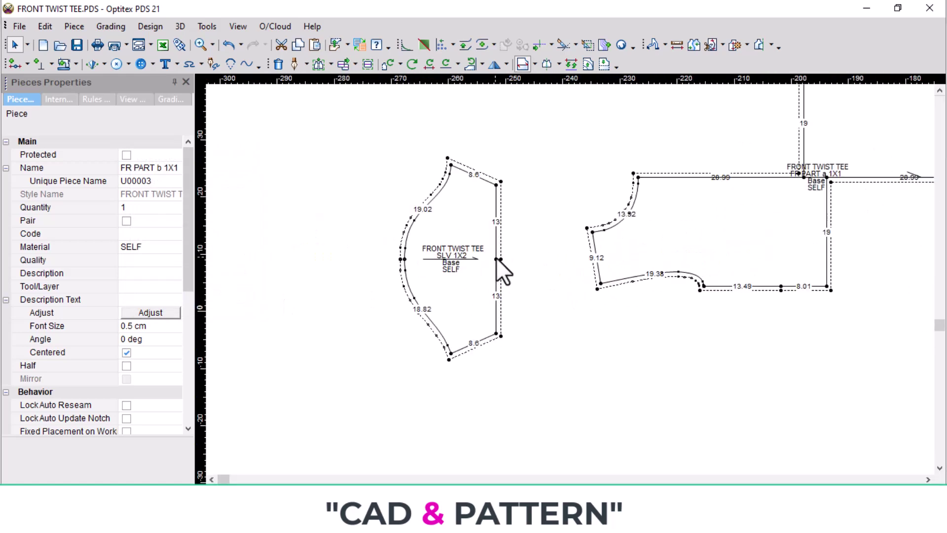
key(s)
click(496, 185)
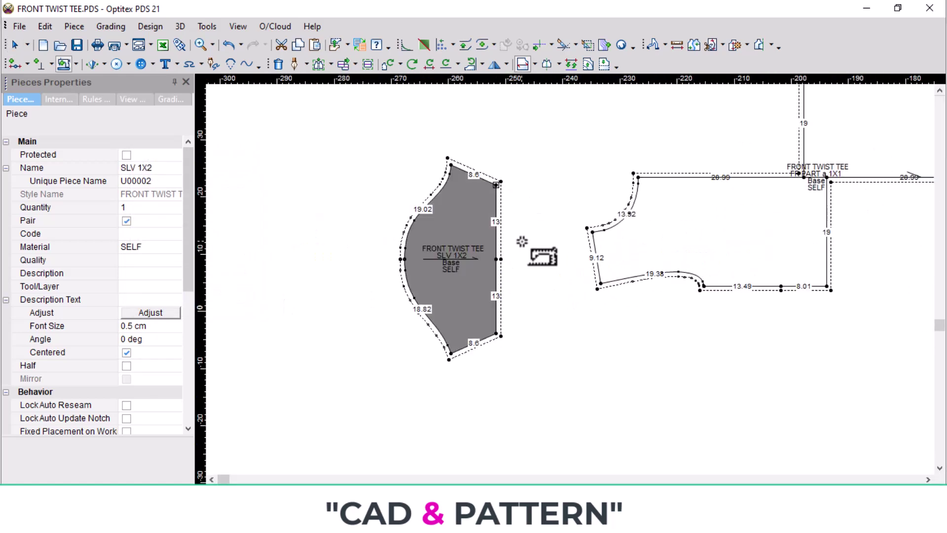
click(496, 330)
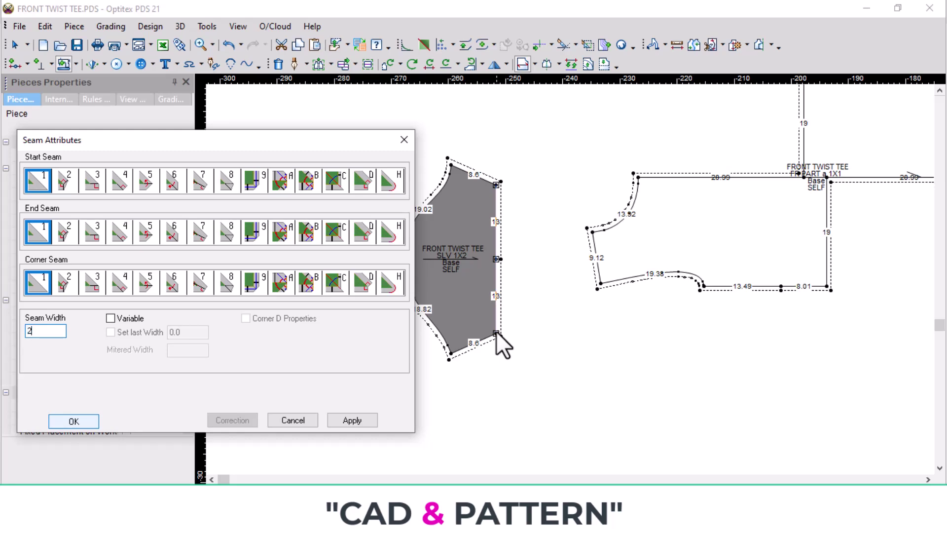
click(144, 186)
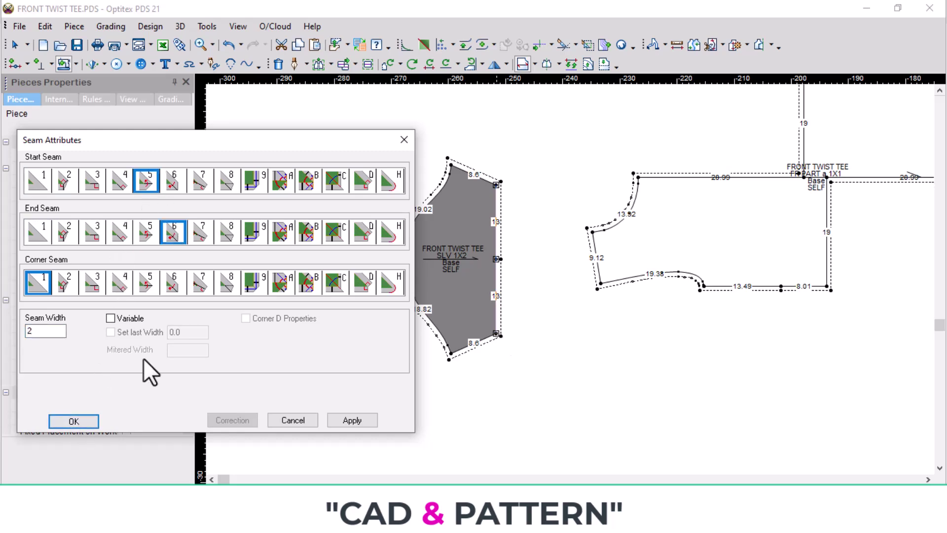
click(81, 426)
Widen the seam allowance along the back piece's hem to about 2 cm, matching the sleeve hem
scroll(770, 277, down, 2)
scroll(709, 263, up, 3)
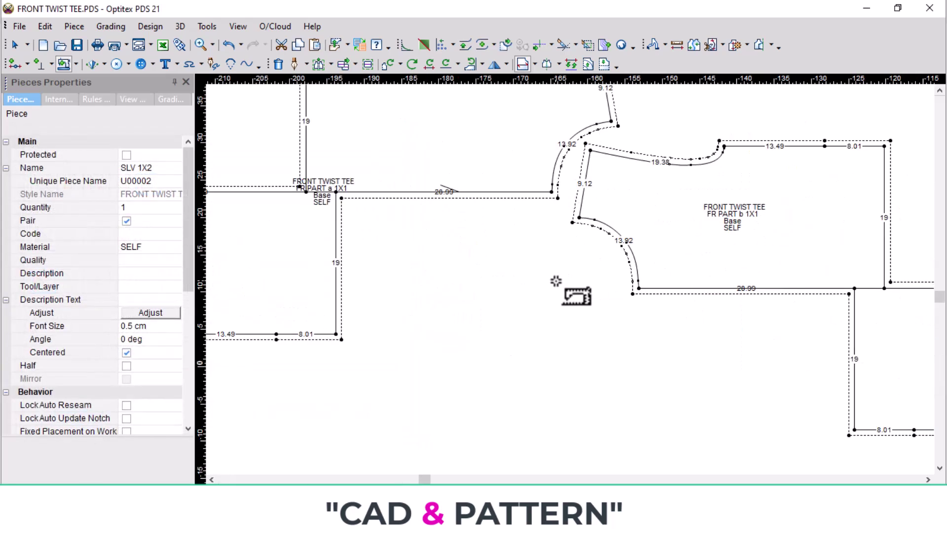
scroll(637, 232, down, 2)
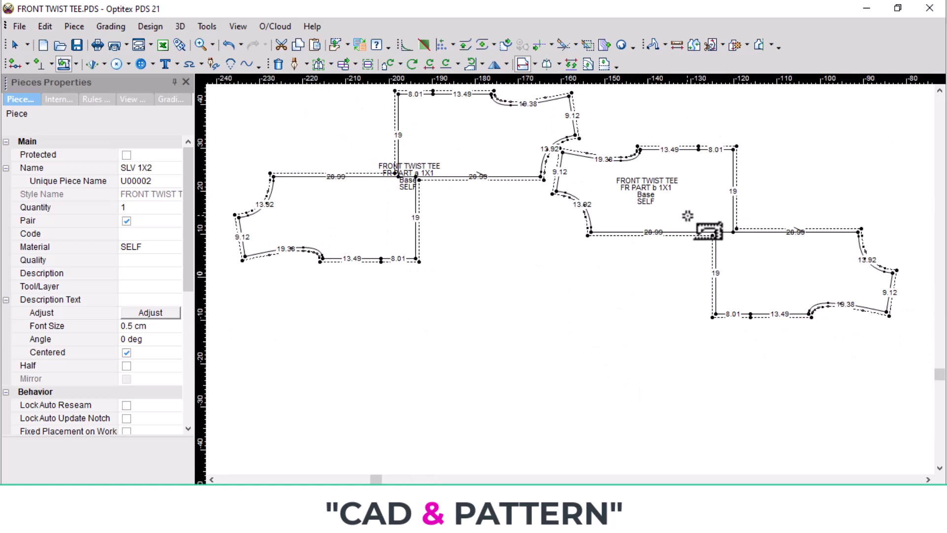
scroll(641, 296, up, 2)
scroll(625, 291, down, 2)
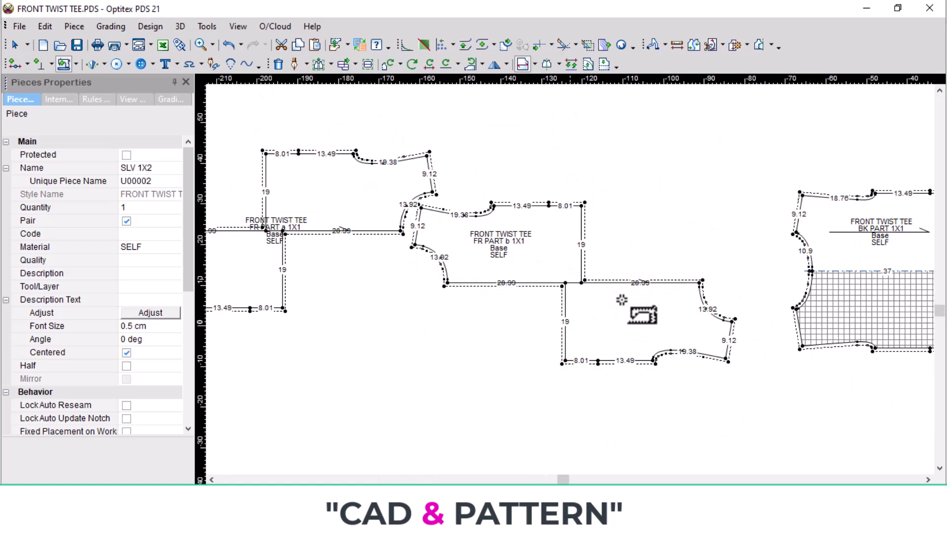
middle_drag(860, 301, 596, 279)
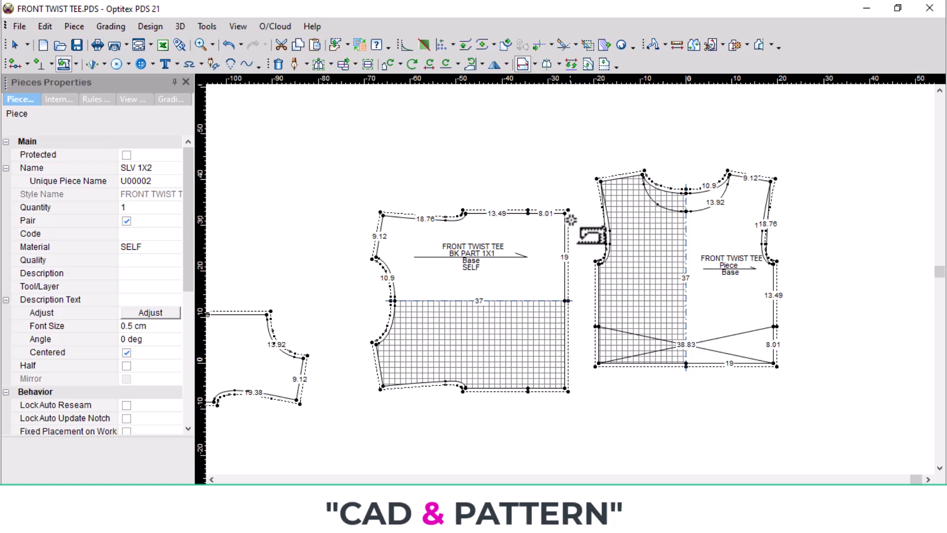
click(565, 213)
click(567, 300)
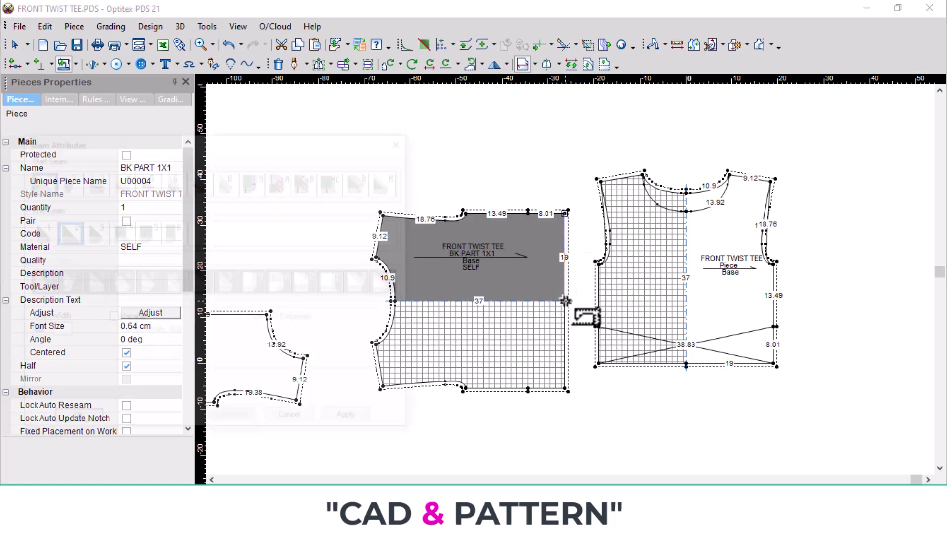
click(73, 421)
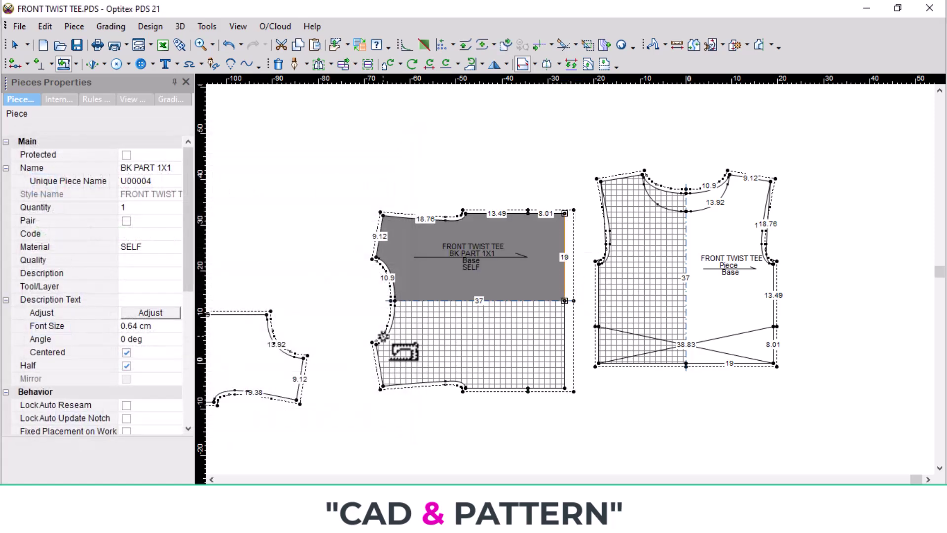
scroll(575, 270, up, 5)
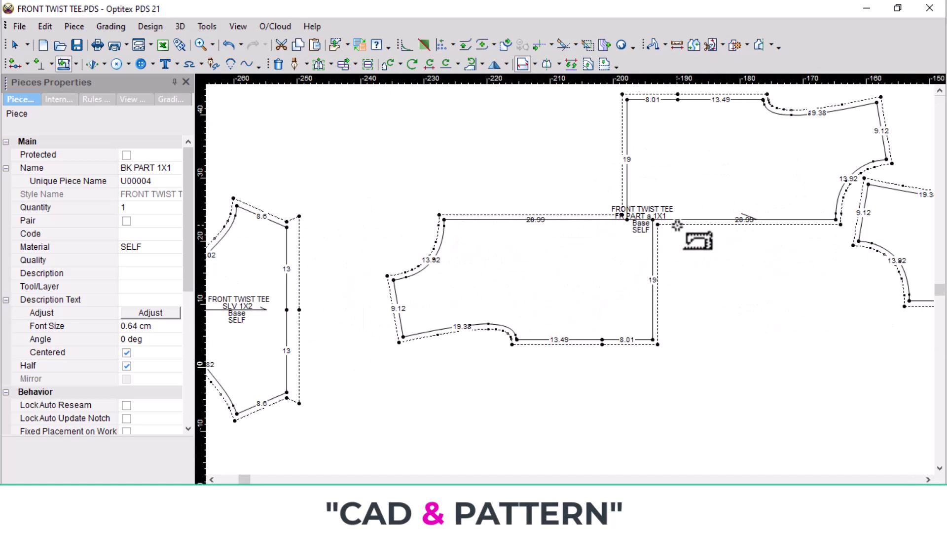
scroll(668, 227, down, 1)
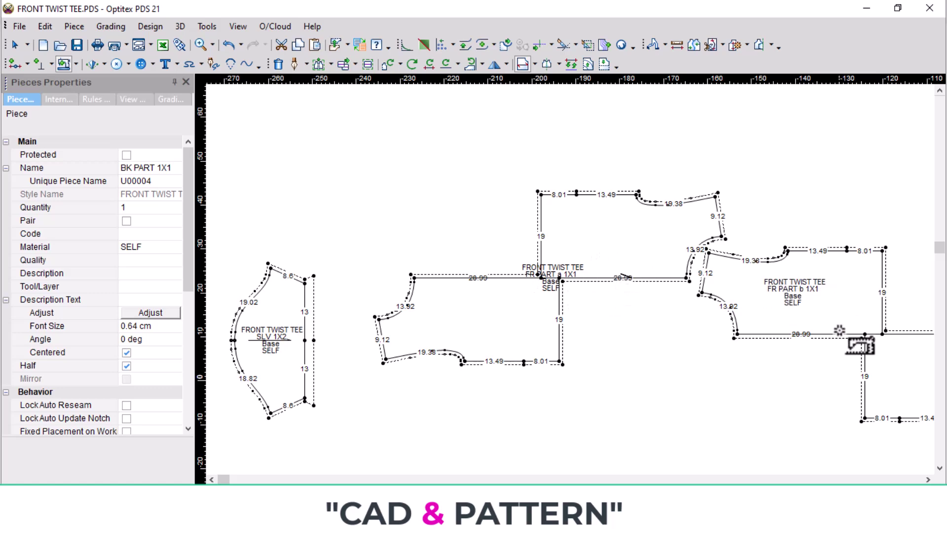
scroll(884, 342, up, 1)
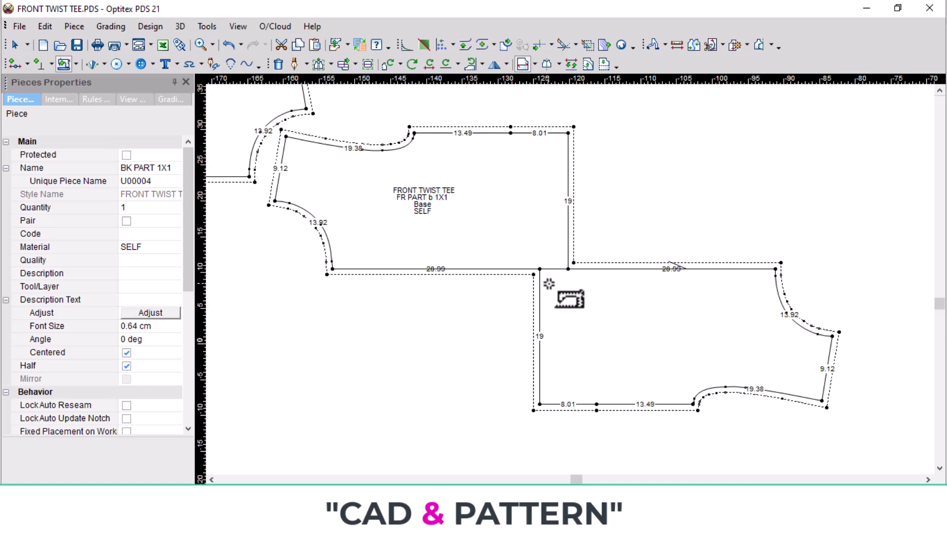
scroll(543, 231, down, 1)
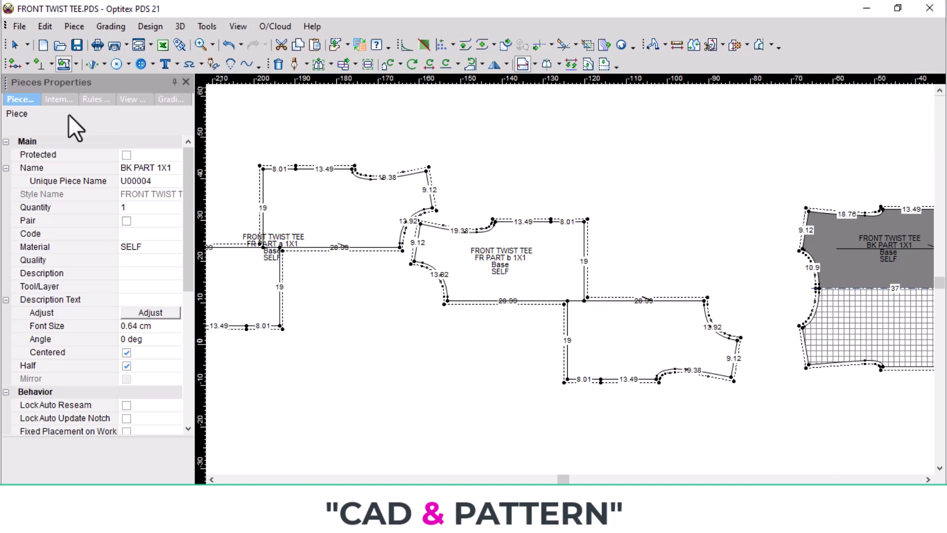
click(453, 519)
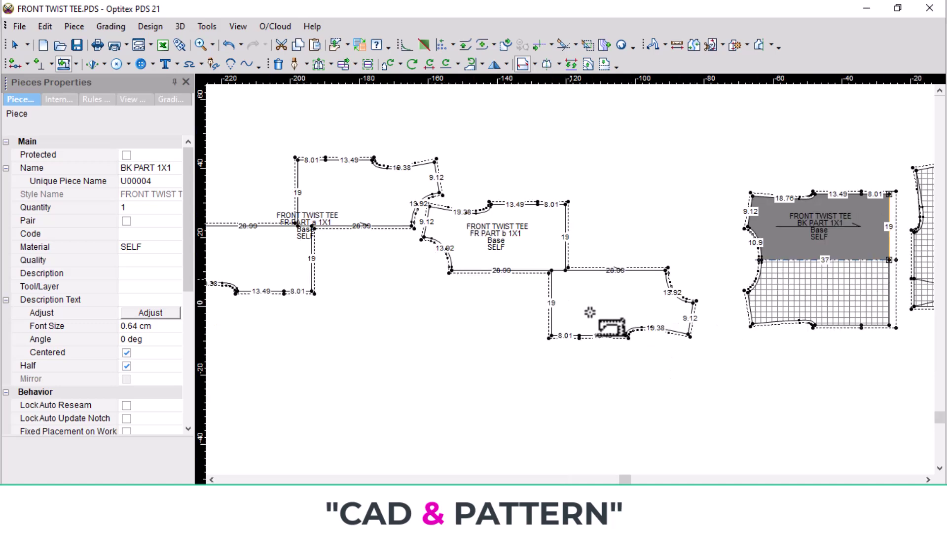
Rename the base size as XS in the sizes table
click(120, 27)
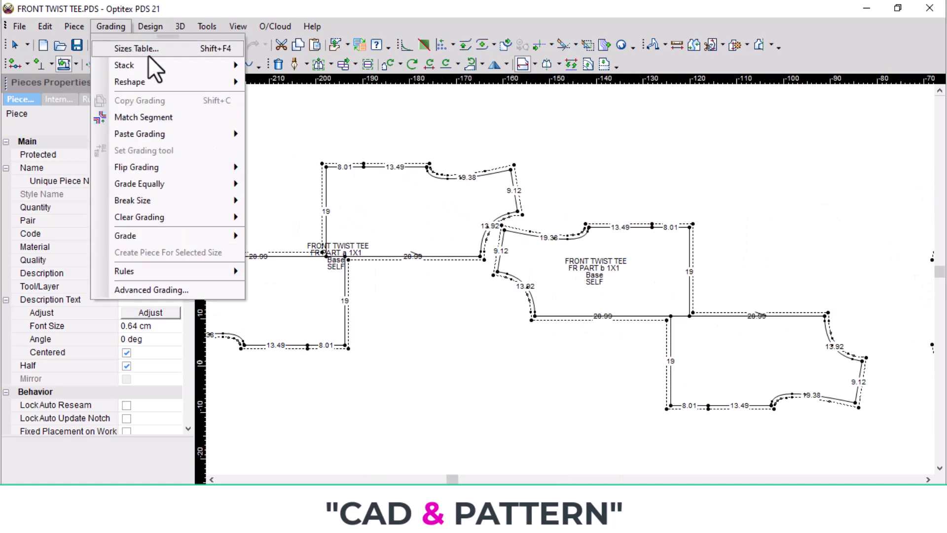
click(148, 49)
click(329, 161)
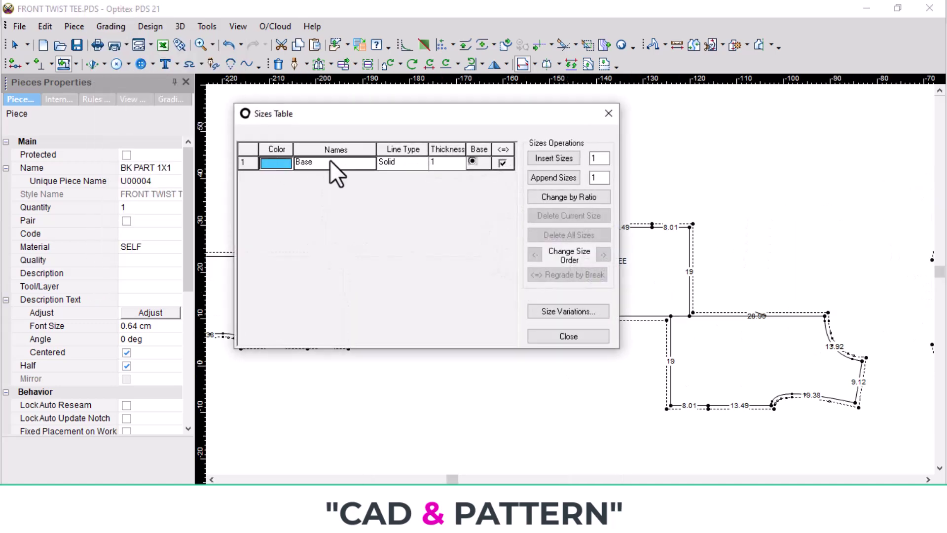
text(XS)
key(Tab)
click(608, 114)
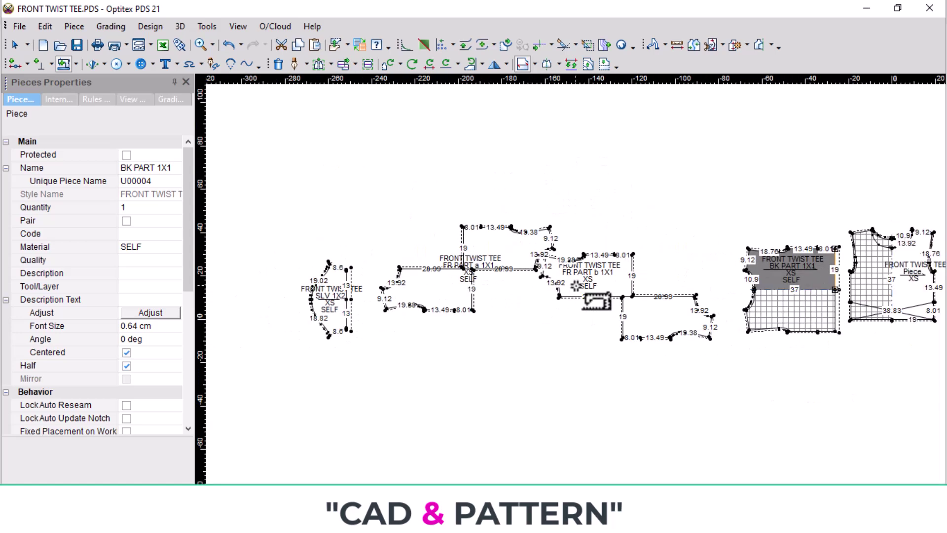
Arrange the pieces close together, with front part a above front part b, the back piece beside them and the sleeve beyond it
drag(348, 296, 575, 354)
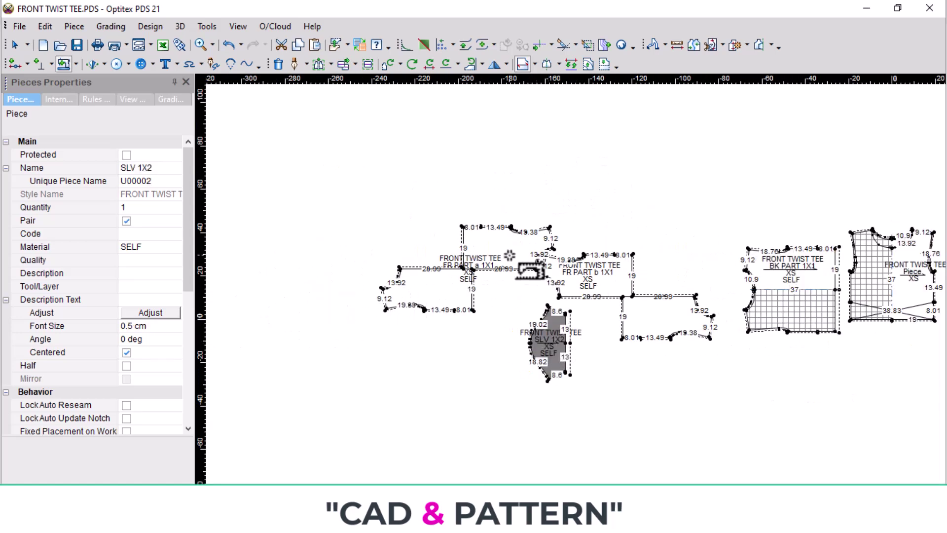
drag(525, 267, 679, 189)
drag(824, 291, 743, 238)
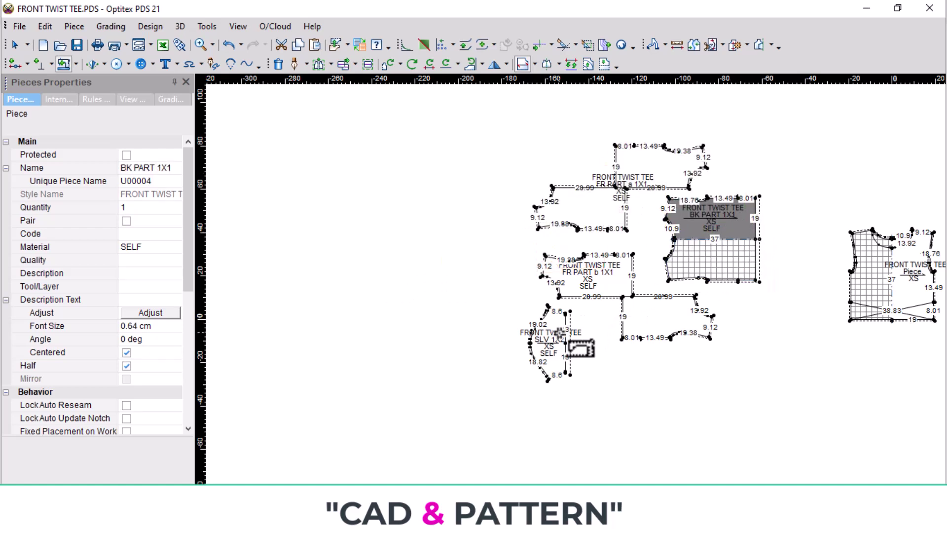
drag(580, 348, 801, 230)
scroll(798, 219, up, 2)
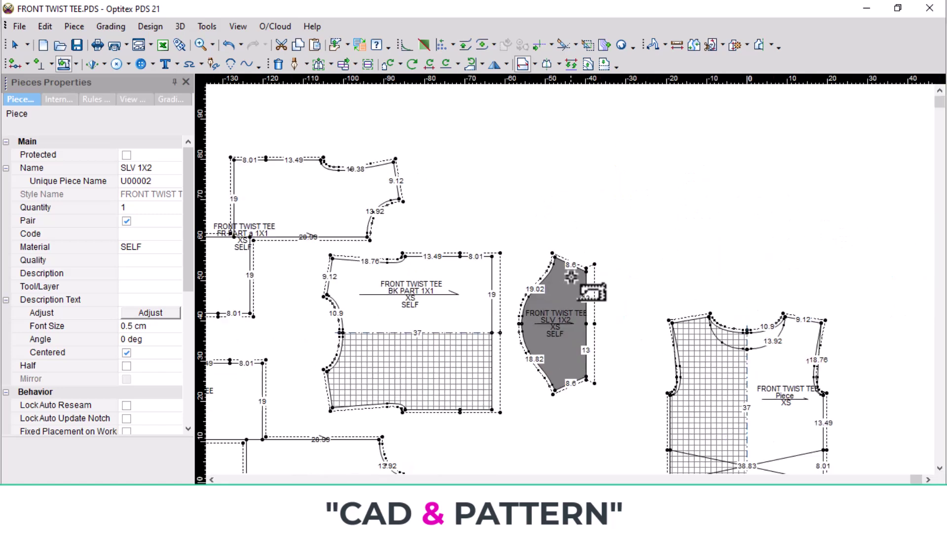
right_click(639, 196)
click(668, 203)
Set the seam width along the back piece's neckline curve to 0
scroll(341, 309, up, 2)
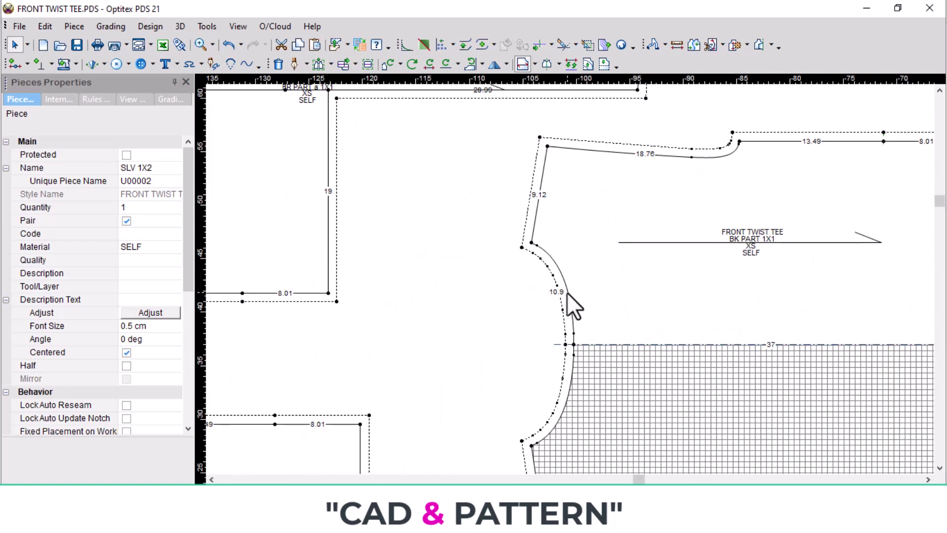
key(s)
click(574, 345)
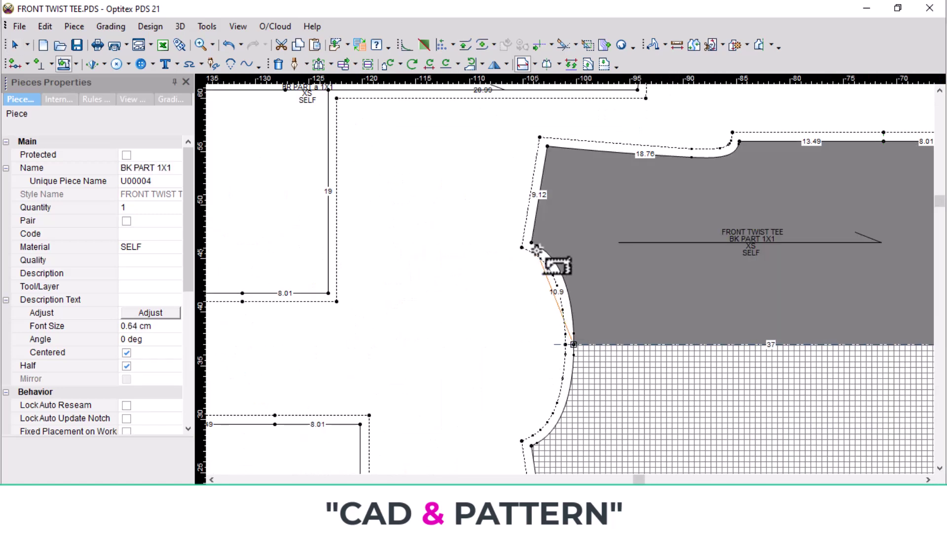
click(534, 244)
click(72, 420)
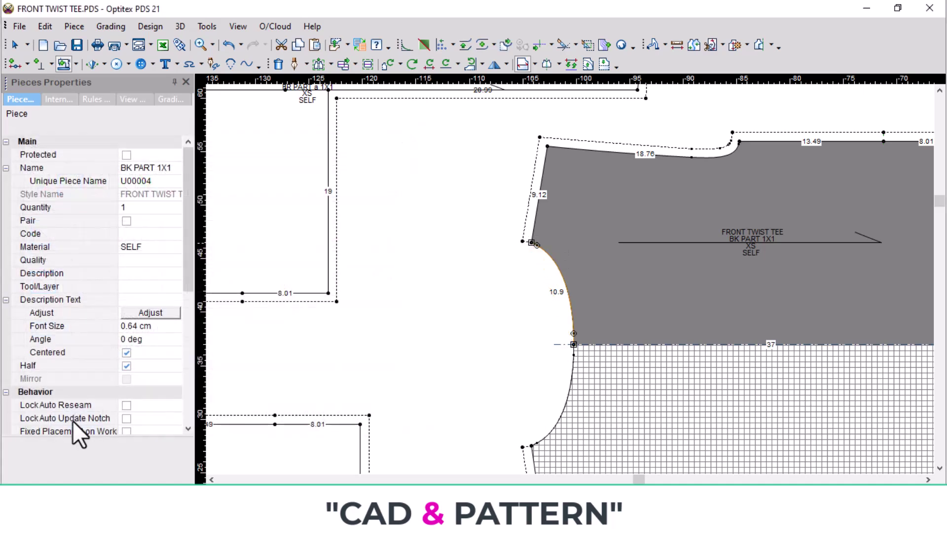
Set the seam width to 0 along the 13.92 curve at the upper half of front part a
scroll(502, 207, down, 2)
scroll(592, 269, up, 2)
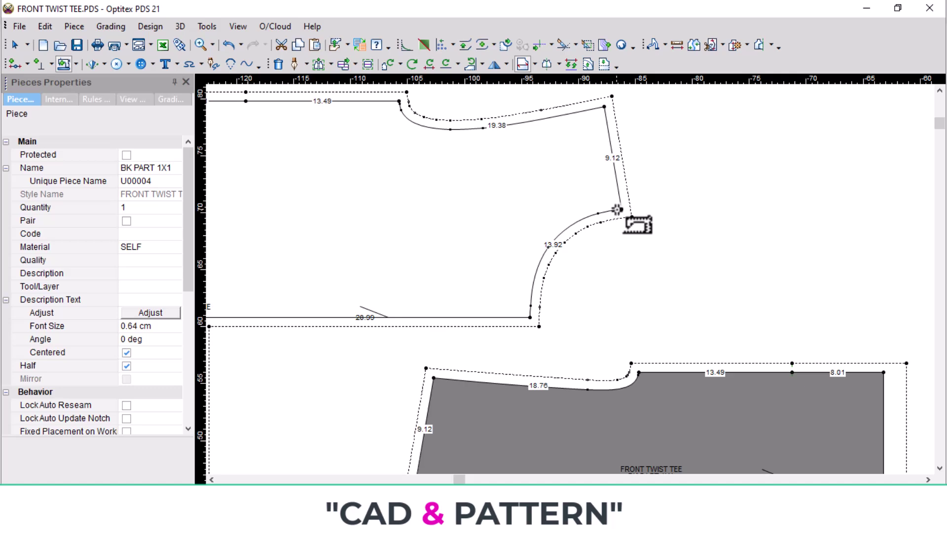
click(623, 209)
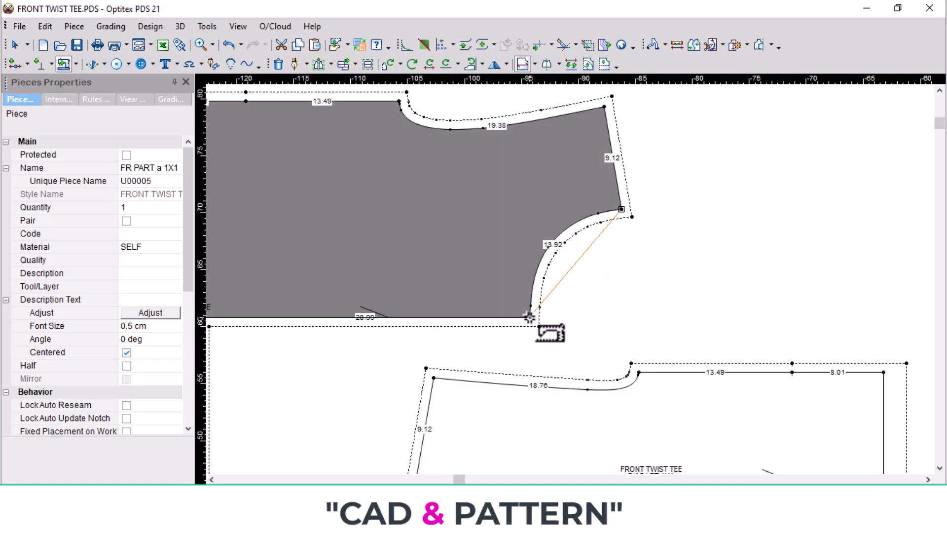
click(530, 317)
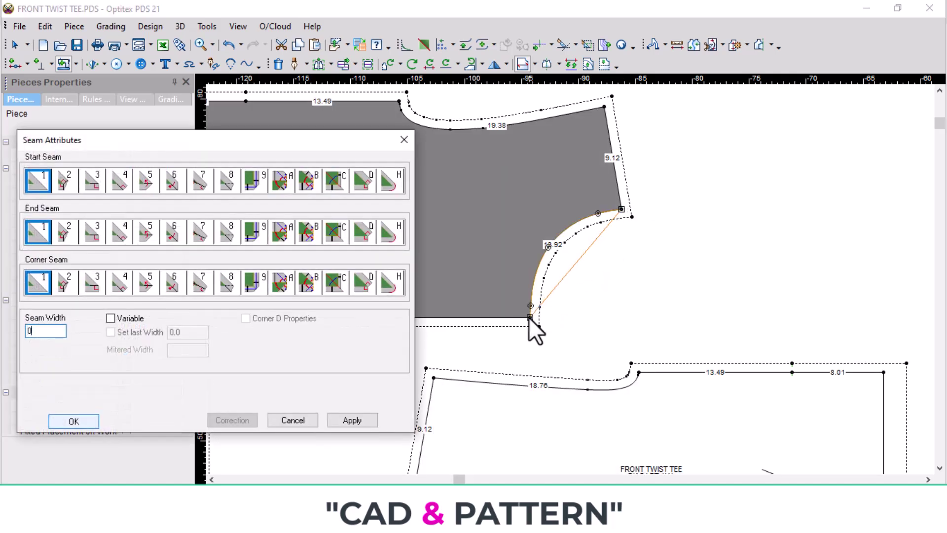
text(0)
key(Return)
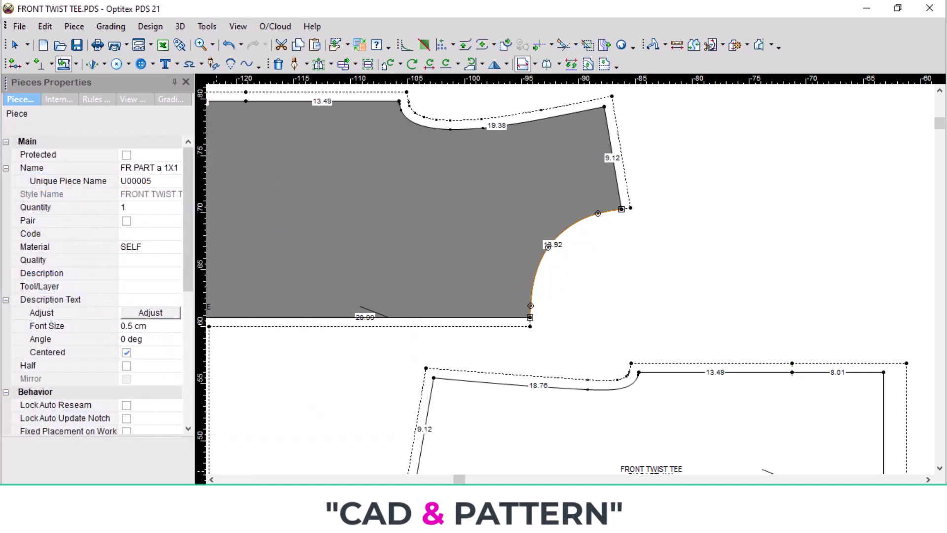
Set the seam width to 0 along the 13.92 curve at the lower half of front part a
scroll(358, 423, down, 3)
scroll(280, 318, up, 2)
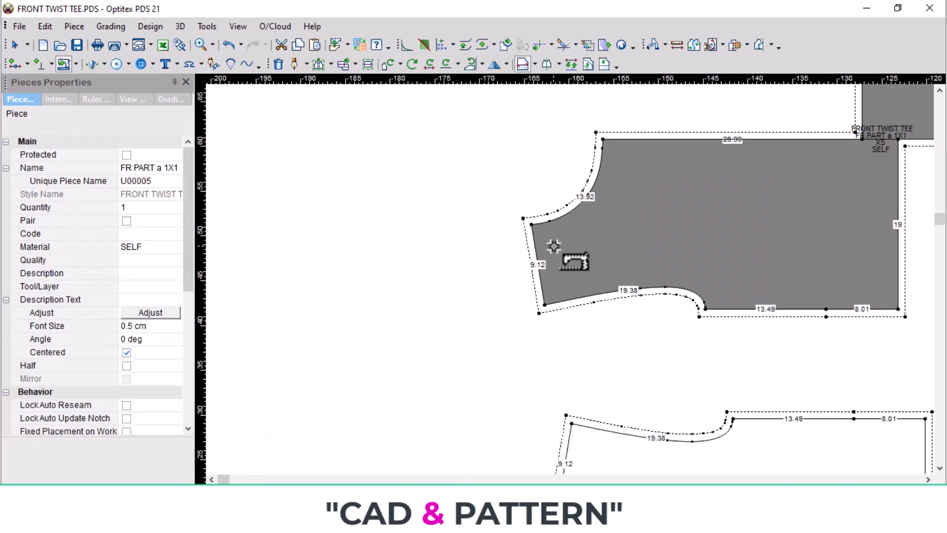
click(532, 224)
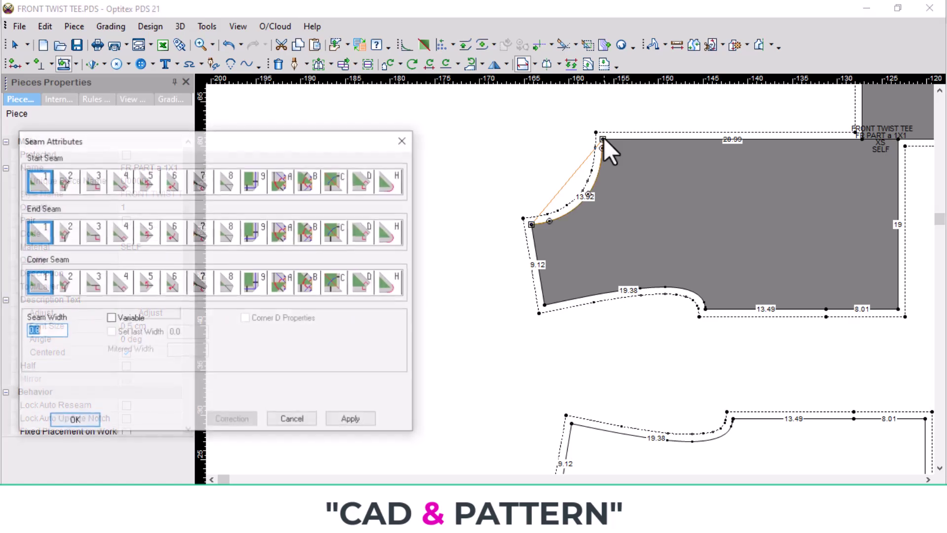
click(603, 139)
text(0)
key(Return)
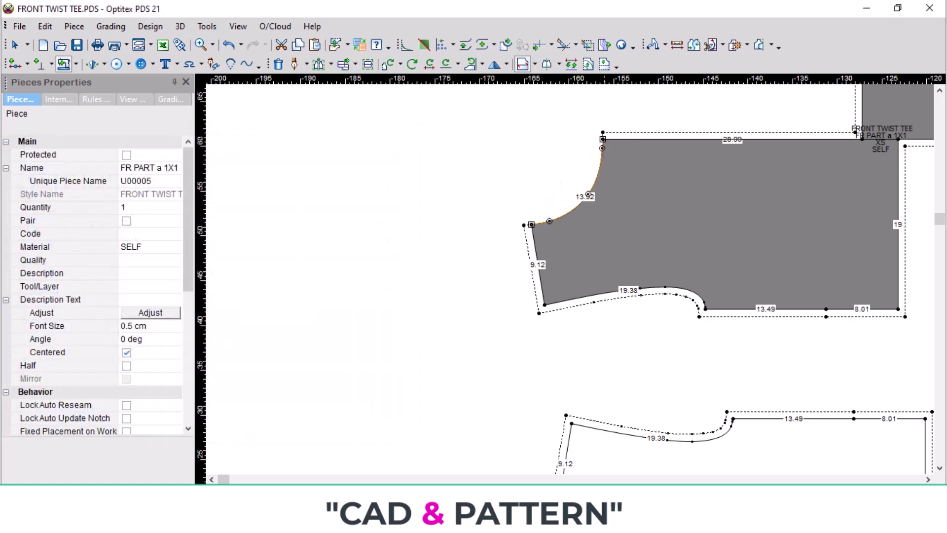
Set the seam width to 0 along the 13.92 curve at the upper half of front part b
scroll(559, 394, down, 1)
scroll(588, 316, up, 2)
scroll(675, 400, down, 1)
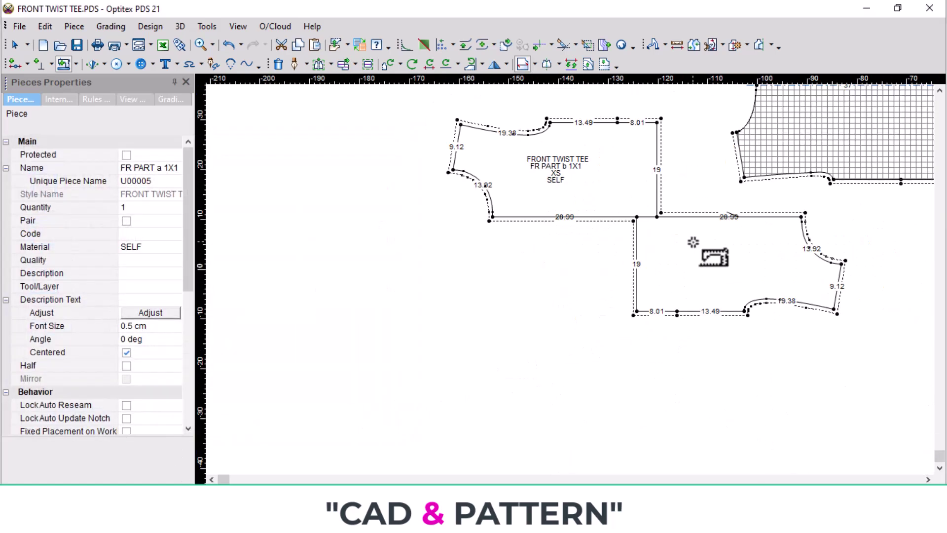
click(493, 217)
click(453, 170)
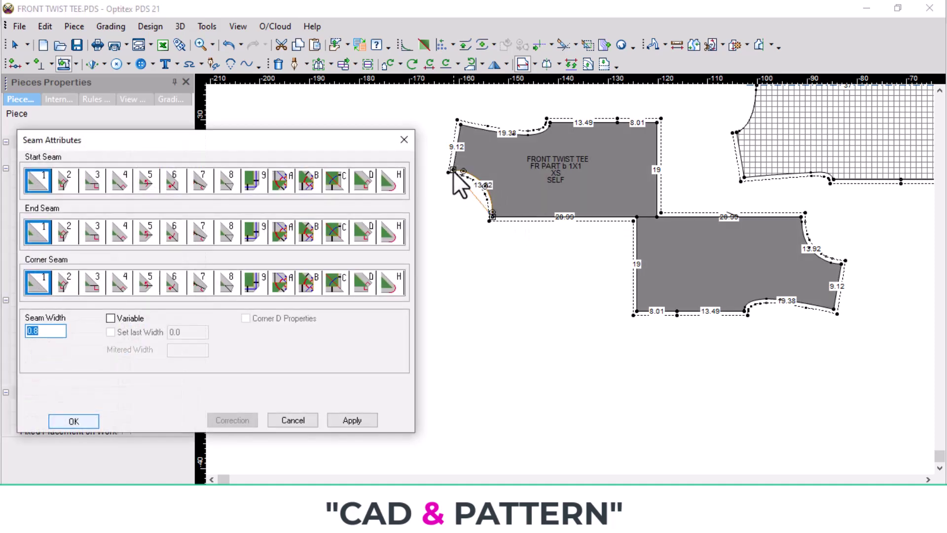
key(Return)
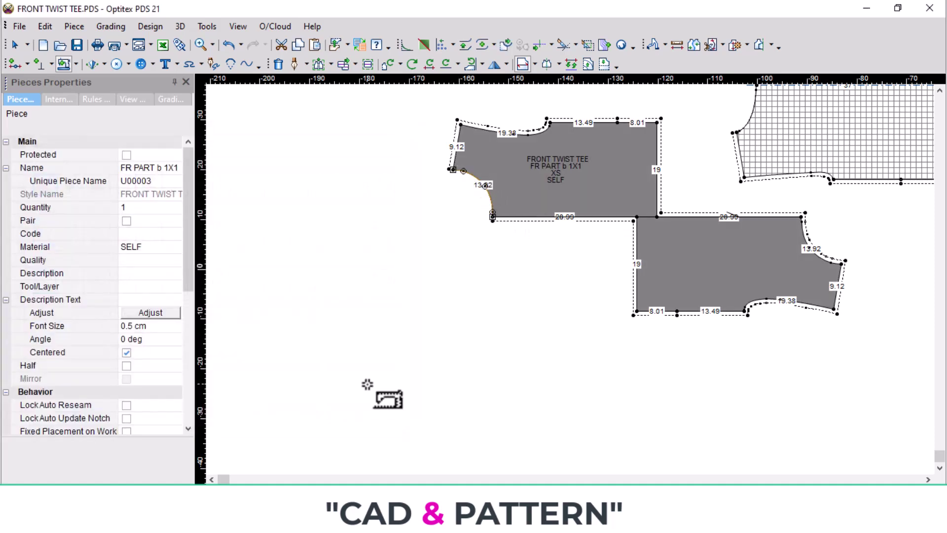
Set the seam width to 0 along the 13.92 curve at the lower half of front part b and leave the seam tool
click(799, 217)
click(842, 263)
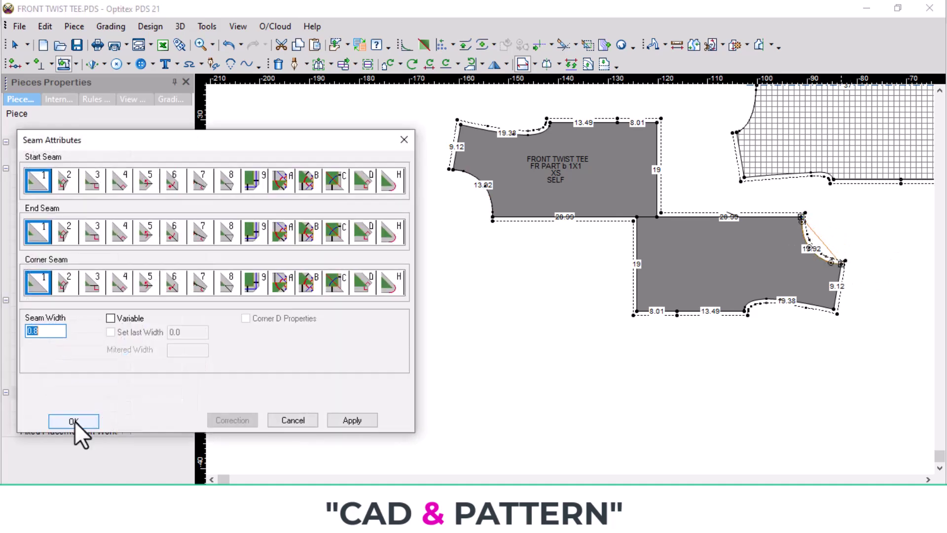
text(0)
click(74, 421)
scroll(439, 277, down, 2)
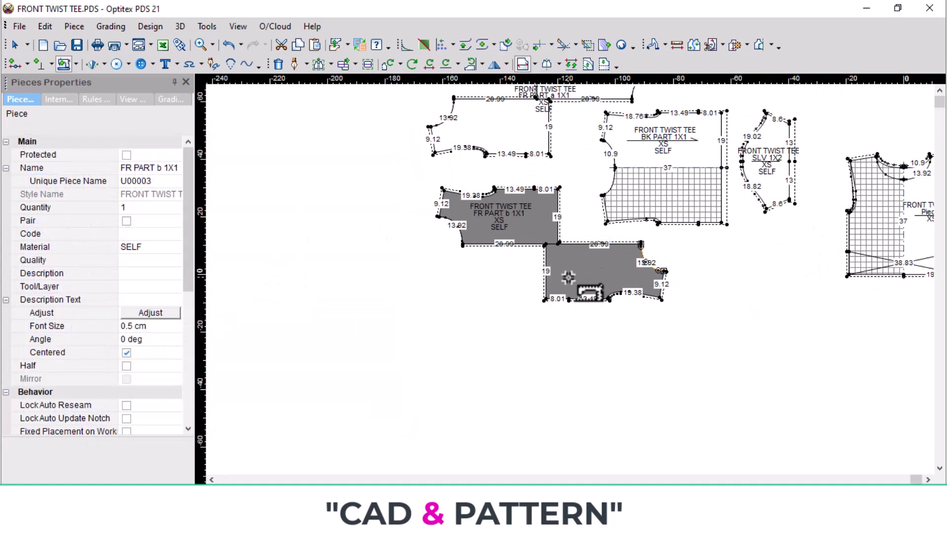
scroll(493, 261, down, 1)
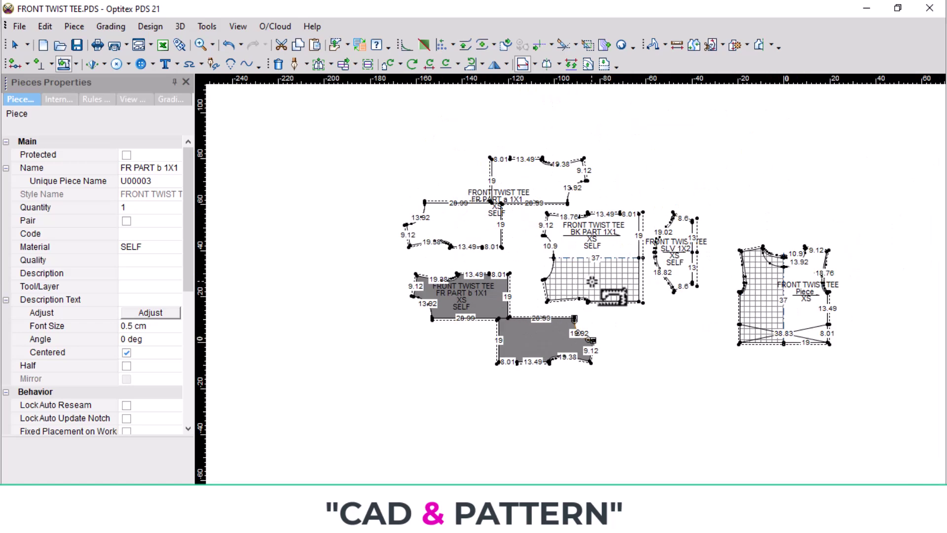
right_click(365, 252)
click(407, 257)
scroll(673, 273, up, 2)
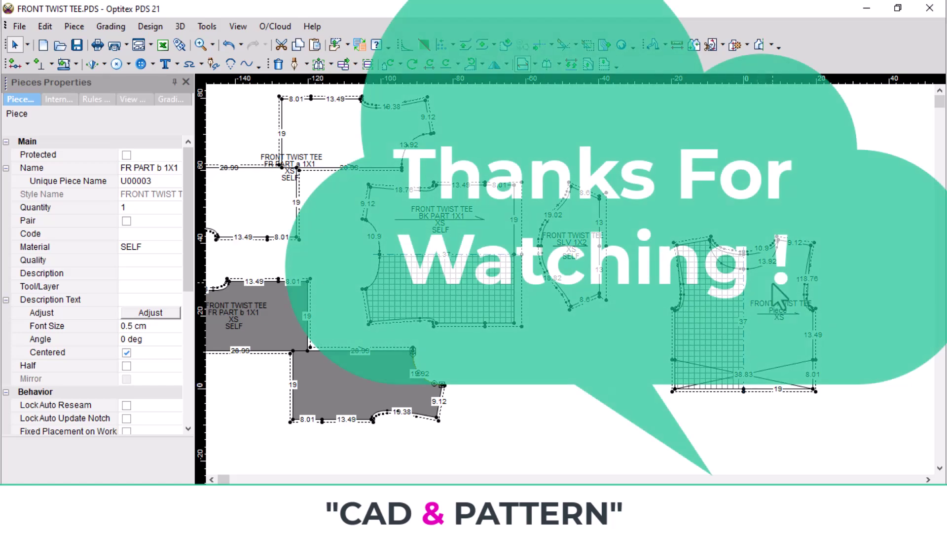
scroll(683, 287, down, 3)
scroll(684, 267, up, 4)
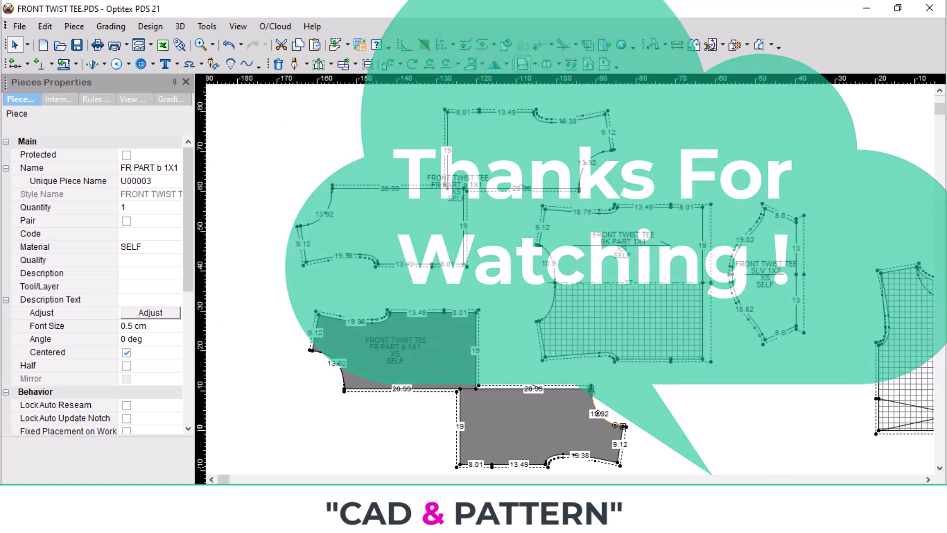